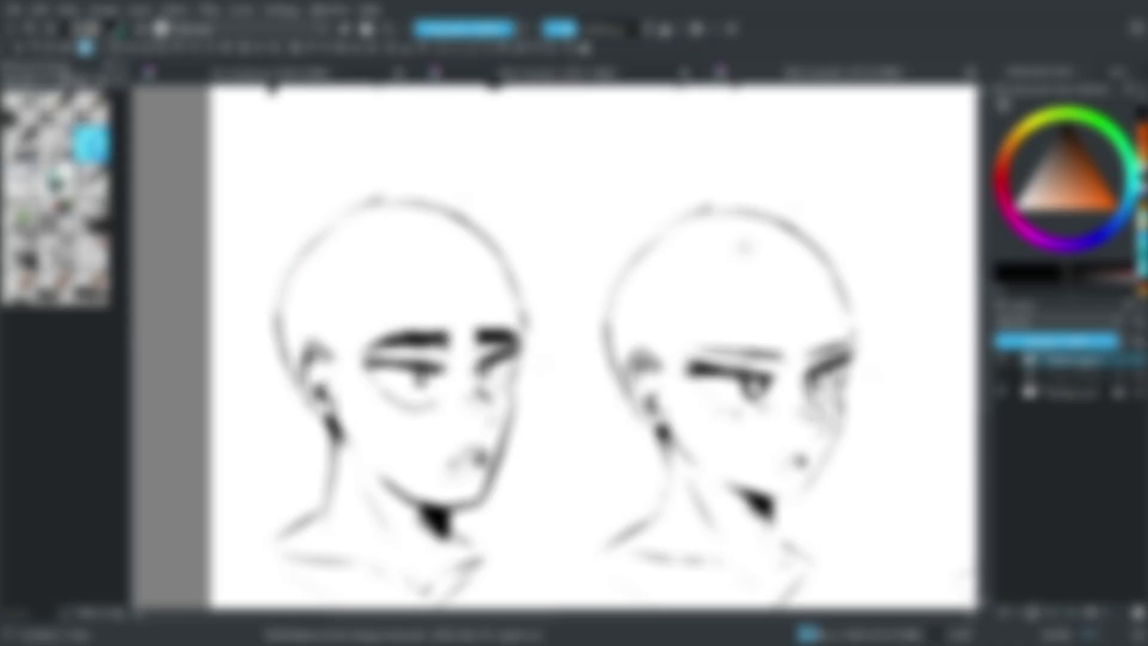
# - Sketch the hairline across the foreheads of both three-quarter heads, plus curved hair-direction guides on the first head's skull
pyautogui.scroll(2, 284, 353)
pyautogui.moveTo(382, 376)
pyautogui.mouseDown()
pyautogui.moveTo(406, 364)
pyautogui.moveTo(409, 313)
pyautogui.moveTo(492, 242)
pyautogui.moveTo(741, 262)
pyautogui.mouseUp()
pyautogui.scroll(-3, 567, 353)
pyautogui.scroll(3, 832, 362)
pyautogui.moveTo(568, 413)
pyautogui.mouseDown()
pyautogui.moveTo(573, 330)
pyautogui.moveTo(895, 264)
pyautogui.moveTo(932, 296)
pyautogui.mouseUp()
pyautogui.scroll(-3, 560, 351)
pyautogui.scroll(3, 867, 358)
pyautogui.scroll(-3, 560, 350)
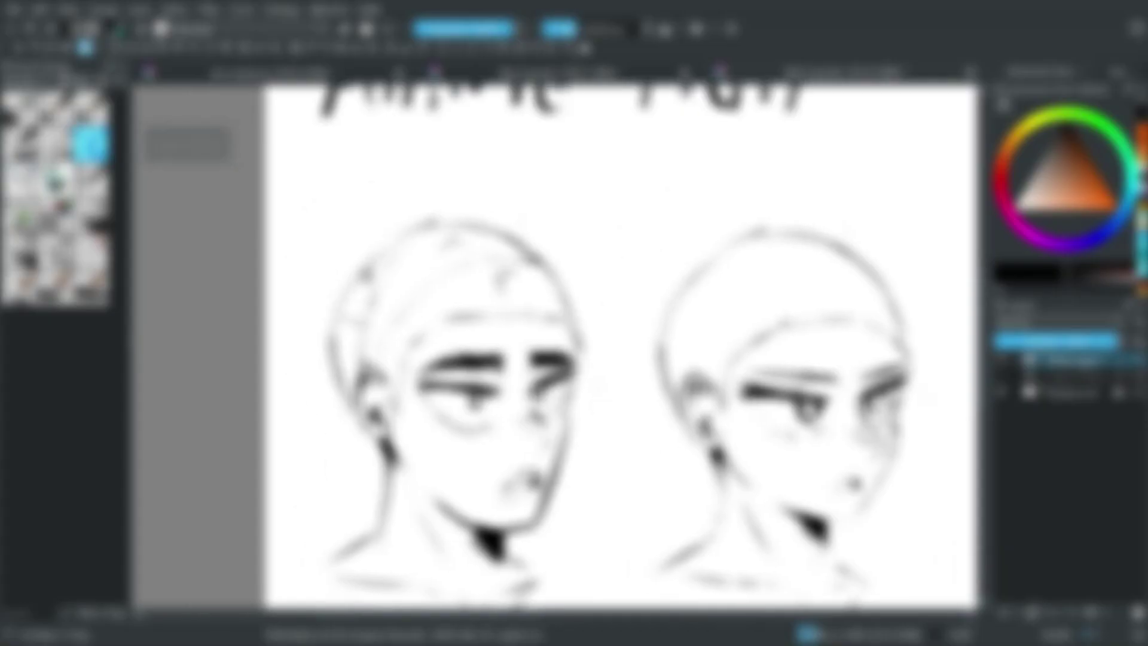
# - Erase the guide arcs on the first head's skull and sketch a single curved parting line on each three-quarter head
pyautogui.scroll(2, 556, 346)
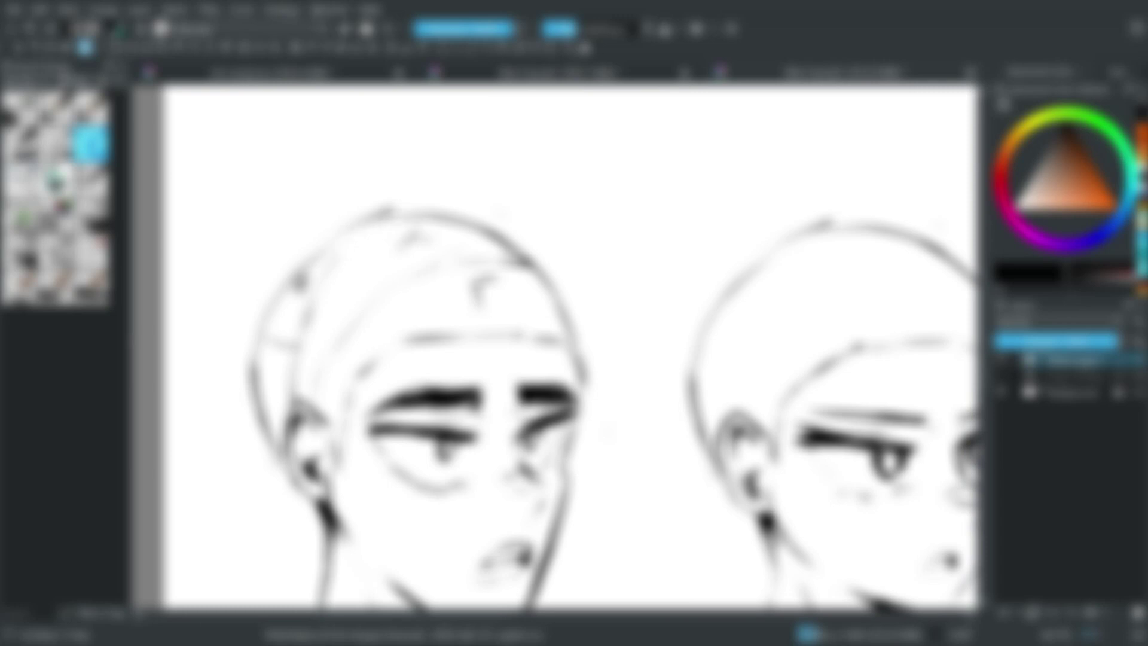
pyautogui.moveTo(514, 260); pyautogui.dragTo(384, 300)
pyautogui.scroll(-2, 555, 347)
pyautogui.scroll(2, 194, 262)
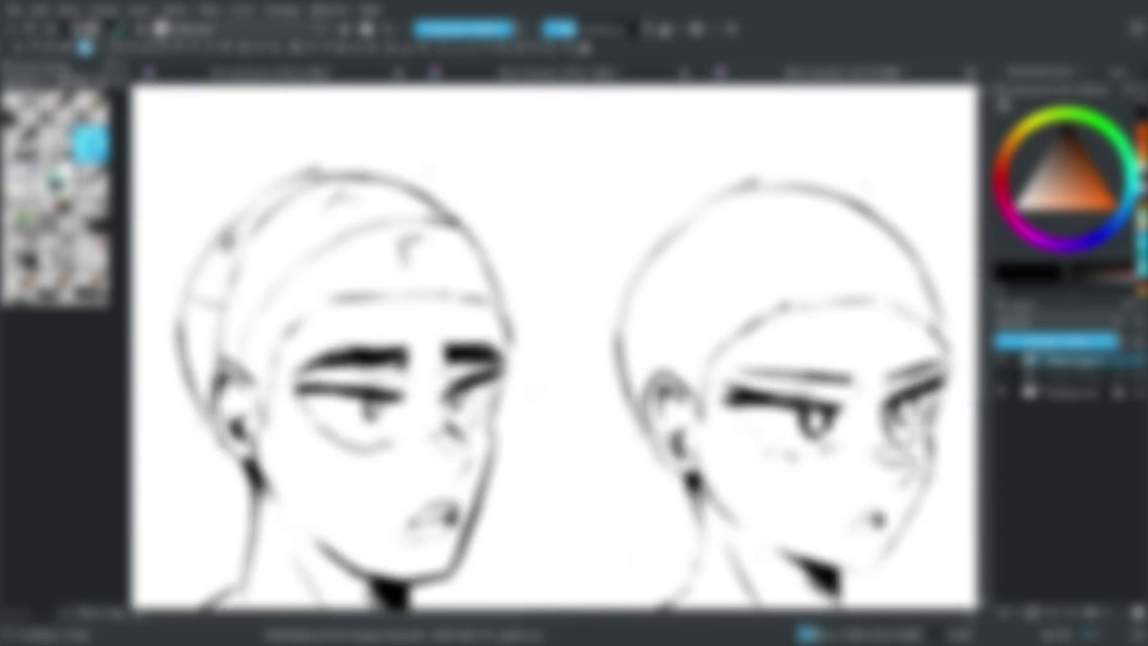
pyautogui.moveTo(334, 263); pyautogui.dragTo(381, 277)
pyautogui.press('e')
pyautogui.moveTo(376, 260); pyautogui.dragTo(353, 274)
pyautogui.moveTo(268, 366)
pyautogui.mouseDown()
pyautogui.moveTo(362, 209)
pyautogui.moveTo(505, 239)
pyautogui.mouseUp()
pyautogui.press('e')
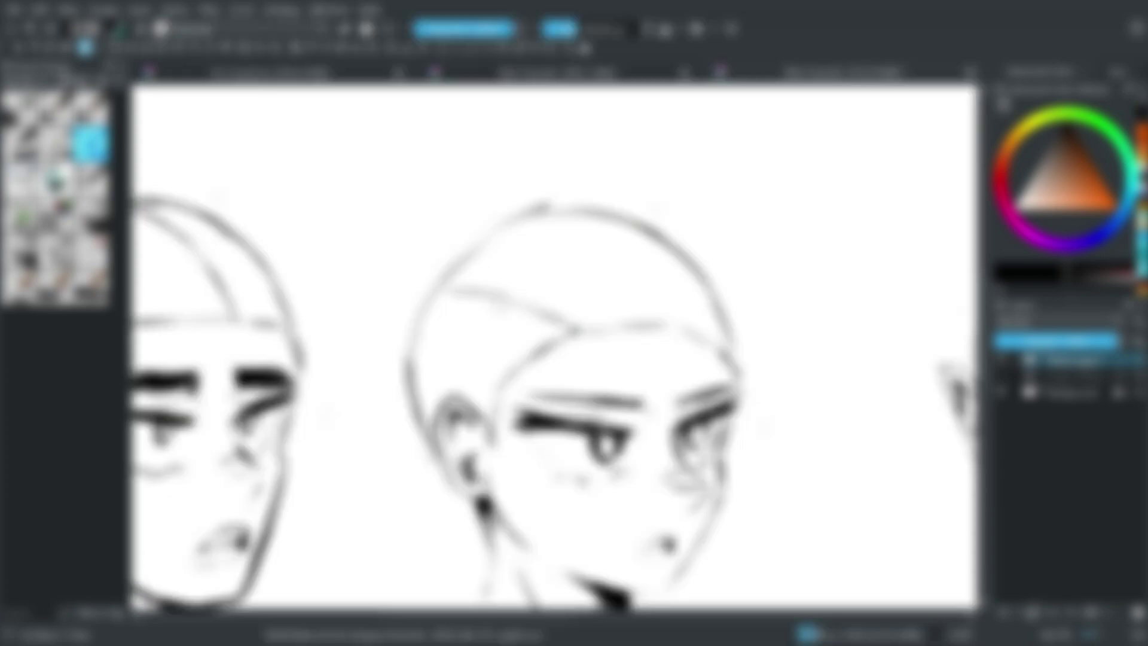
# - Add a new paint layer above the head sketches for the first head's hair
pyautogui.scroll(-2, 628, 205)
pyautogui.scroll(2, 407, 282)
pyautogui.moveTo(407, 282); pyautogui.dragTo(440, 315)
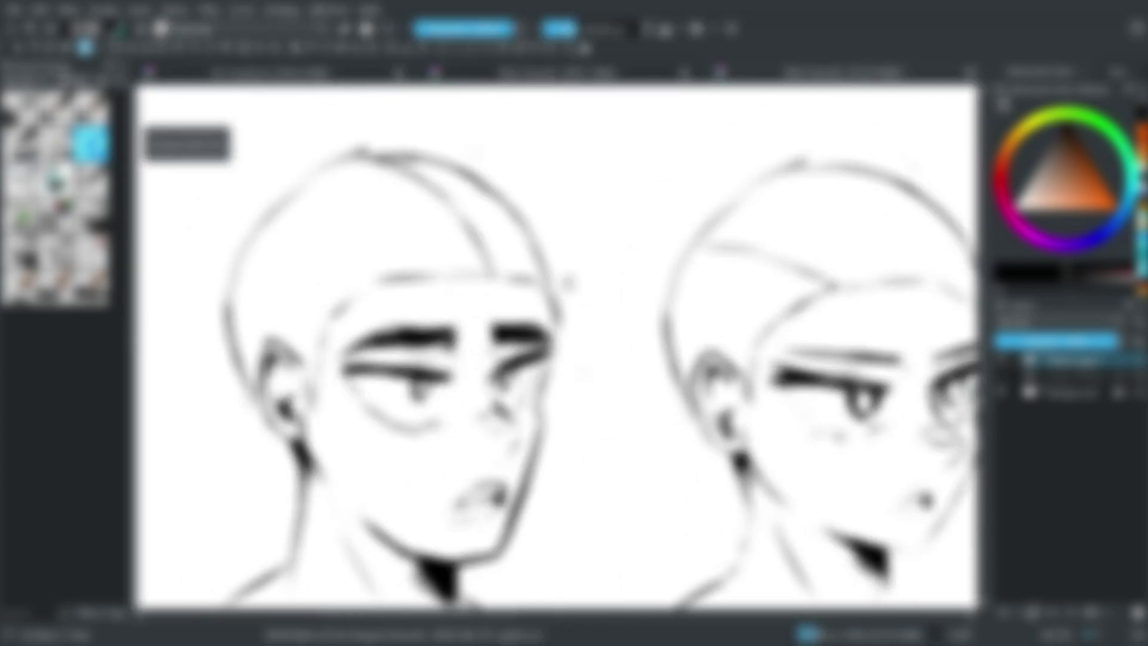
pyautogui.press('Insert')
pyautogui.moveTo(492, 274); pyautogui.dragTo(529, 242)
pyautogui.moveTo(530, 242); pyautogui.dragTo(536, 418)
pyautogui.moveTo(554, 392); pyautogui.dragTo(592, 356)
pyautogui.moveTo(492, 266)
pyautogui.mouseDown()
pyautogui.moveTo(434, 310)
pyautogui.moveTo(416, 425)
pyautogui.mouseUp()
pyautogui.hotkey('ctrl', 'z')
pyautogui.moveTo(491, 268); pyautogui.dragTo(353, 427)
pyautogui.moveTo(343, 347)
pyautogui.mouseDown()
pyautogui.moveTo(281, 419)
pyautogui.moveTo(243, 366)
pyautogui.mouseUp()
pyautogui.hotkey('ctrl', 'z')
pyautogui.hotkey('ctrl', 'z')
pyautogui.hotkey('ctrl', 'z')
pyautogui.hotkey('ctrl', 'z')
pyautogui.hotkey('ctrl', 'z')
pyautogui.hotkey('ctrl', 'z')
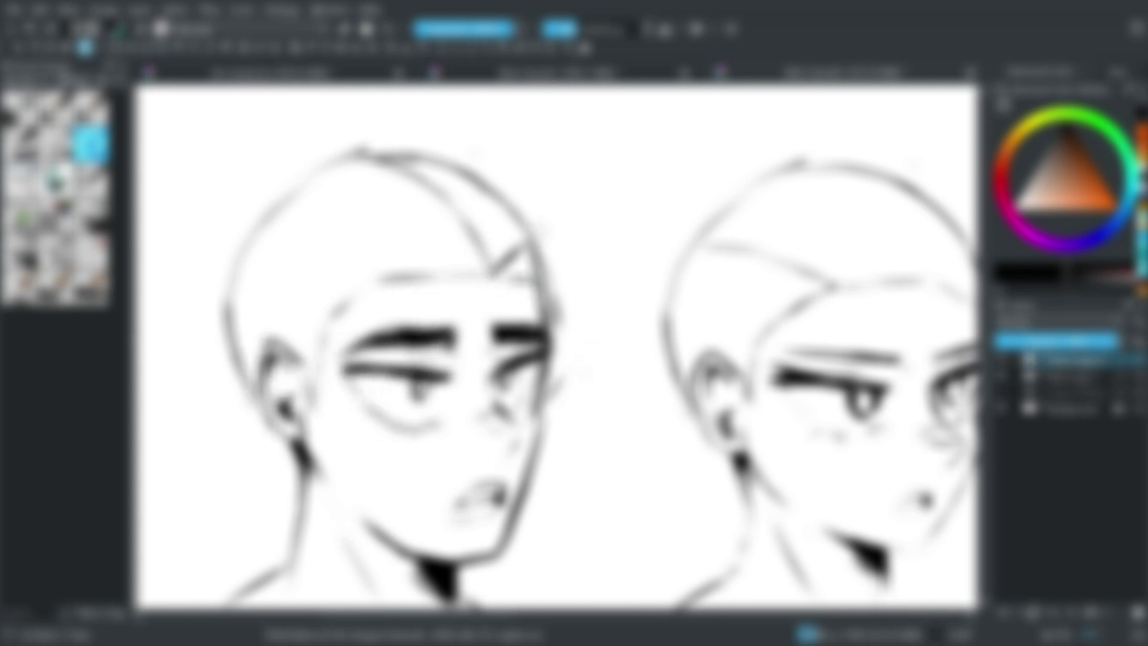
# - Sketch parted bangs on the first head, peaking beside the parting, falling along the face, and closing with a side section toward the ear
pyautogui.moveTo(494, 274); pyautogui.dragTo(549, 232)
pyautogui.moveTo(493, 274); pyautogui.dragTo(451, 240)
pyautogui.moveTo(549, 234); pyautogui.dragTo(541, 434)
pyautogui.moveTo(452, 240); pyautogui.dragTo(396, 435)
pyautogui.moveTo(394, 442); pyautogui.dragTo(306, 412)
pyautogui.moveTo(260, 392); pyautogui.dragTo(221, 311)
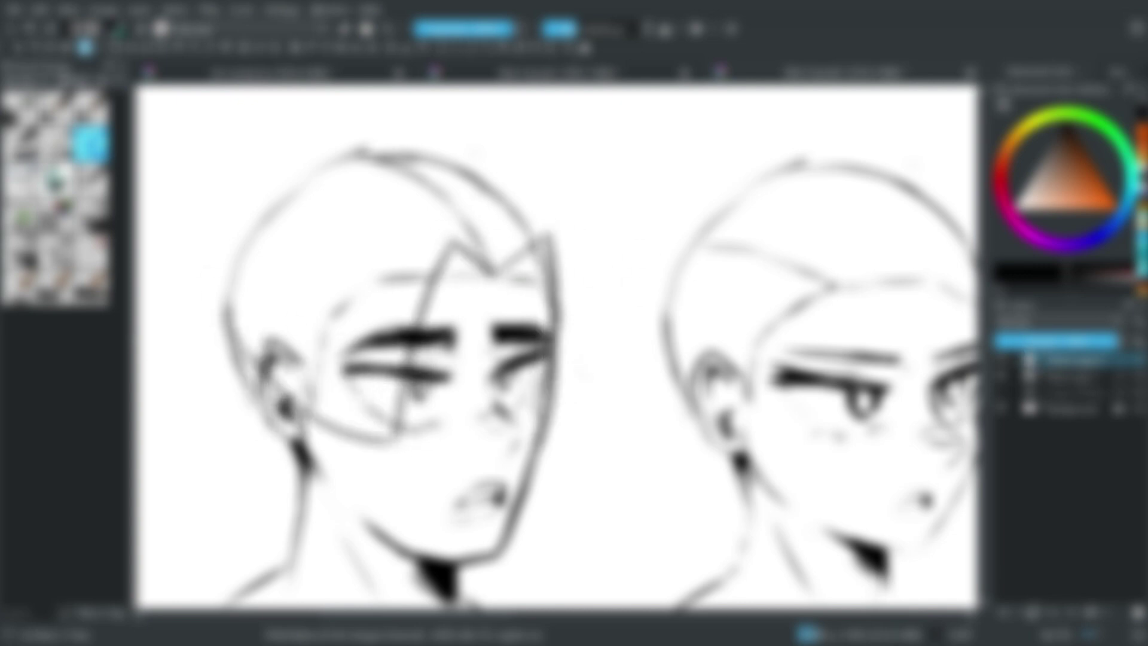
# - Outline the hair volume over the first head's crown, slightly outside the skull, and follow the parting line
pyautogui.moveTo(457, 237)
pyautogui.mouseDown()
pyautogui.moveTo(233, 248)
pyautogui.moveTo(212, 293)
pyautogui.mouseUp()
pyautogui.moveTo(548, 233); pyautogui.dragTo(410, 144)
pyautogui.moveTo(366, 156)
pyautogui.mouseDown()
pyautogui.moveTo(395, 136)
pyautogui.moveTo(443, 152)
pyautogui.moveTo(532, 239)
pyautogui.mouseUp()
# - Add a layer beneath the hair lines and paint white over the skull, ear and hairline strokes covered by the hair
pyautogui.click(1017, 208)
pyautogui.click(1065, 378)
pyautogui.press('Insert')
pyautogui.moveTo(532, 239); pyautogui.dragTo(543, 278)
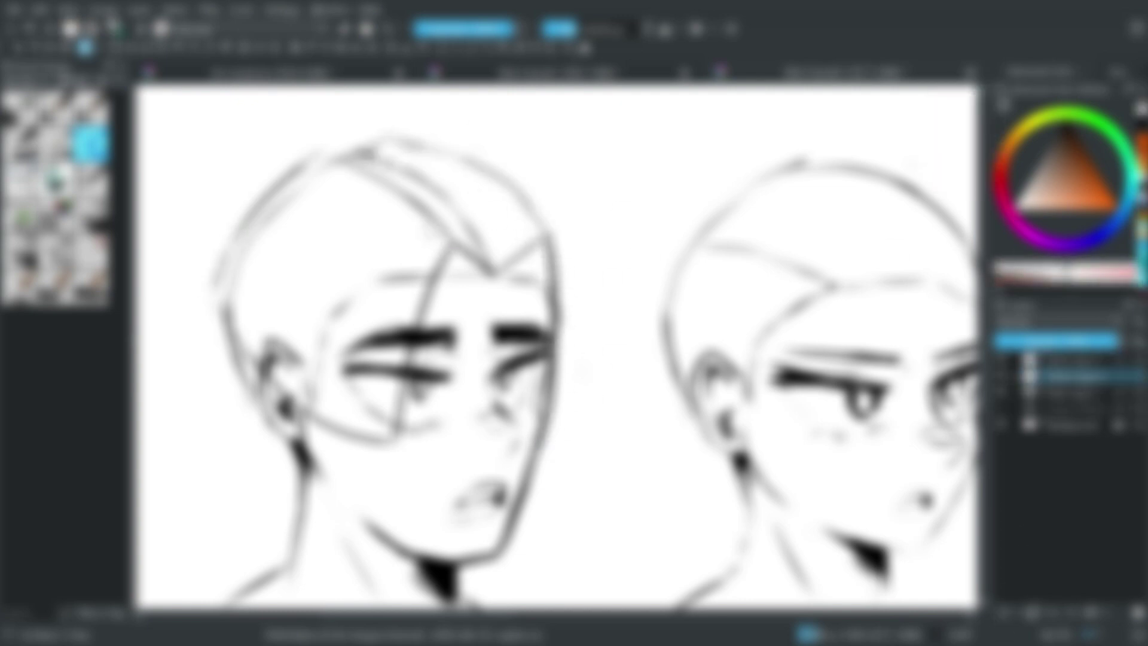
pyautogui.moveTo(311, 183); pyautogui.dragTo(235, 269)
pyautogui.moveTo(236, 270); pyautogui.dragTo(222, 327)
pyautogui.moveTo(257, 338); pyautogui.dragTo(302, 375)
pyautogui.moveTo(350, 298); pyautogui.dragTo(311, 410)
pyautogui.moveTo(379, 278); pyautogui.dragTo(431, 275)
pyautogui.scroll(-2, 554, 348)
pyautogui.scroll(2, 498, 330)
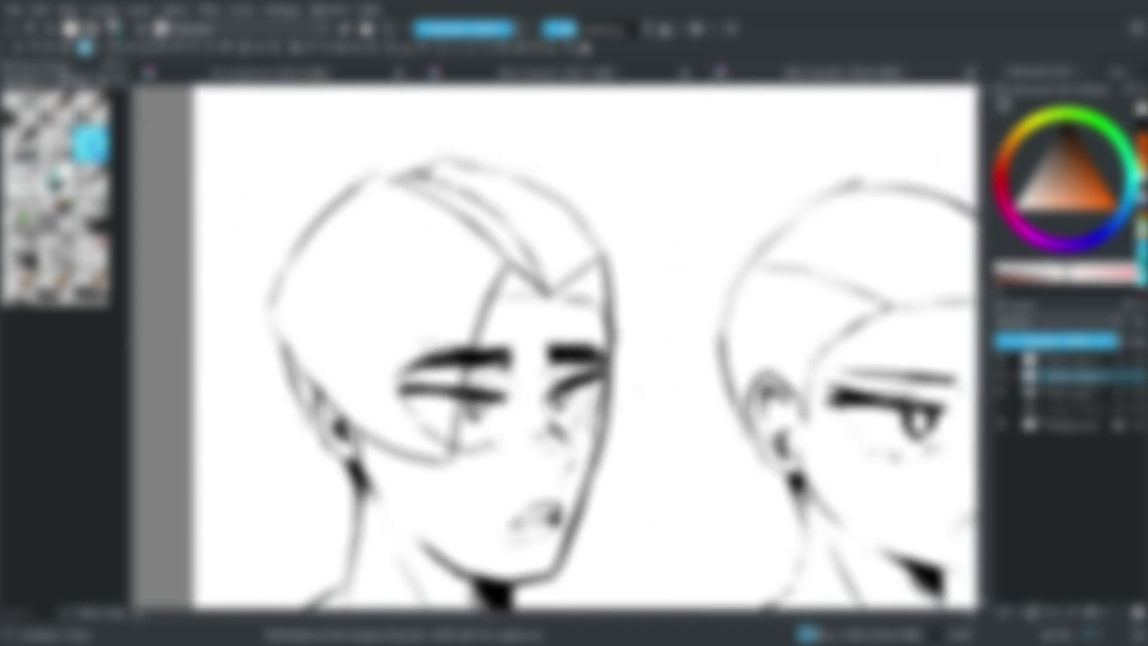
# - Undo the series of recent strokes on the first head
pyautogui.hotkey('ctrl', 'z')
pyautogui.hotkey('ctrl', 'z')
pyautogui.hotkey('ctrl', 'z')
pyautogui.hotkey('ctrl', 'z')
pyautogui.hotkey('ctrl', 'z')
pyautogui.hotkey('ctrl', 'z')
pyautogui.hotkey('ctrl', 'z')
pyautogui.hotkey('ctrl', 'z')
pyautogui.hotkey('ctrl', 'z')
pyautogui.hotkey('ctrl', 'z')
pyautogui.hotkey('ctrl', 'z')
pyautogui.hotkey('ctrl', 'z')
# - Return to the top hair layer with black and sketch new bang and crown strokes on the first head
pyautogui.click(1073, 359)
pyautogui.click(1066, 127)
pyautogui.moveTo(506, 261)
pyautogui.mouseDown()
pyautogui.moveTo(471, 313)
pyautogui.moveTo(431, 470)
pyautogui.mouseUp()
pyautogui.moveTo(430, 239); pyautogui.dragTo(461, 266)
pyautogui.moveTo(458, 201); pyautogui.dragTo(392, 147)
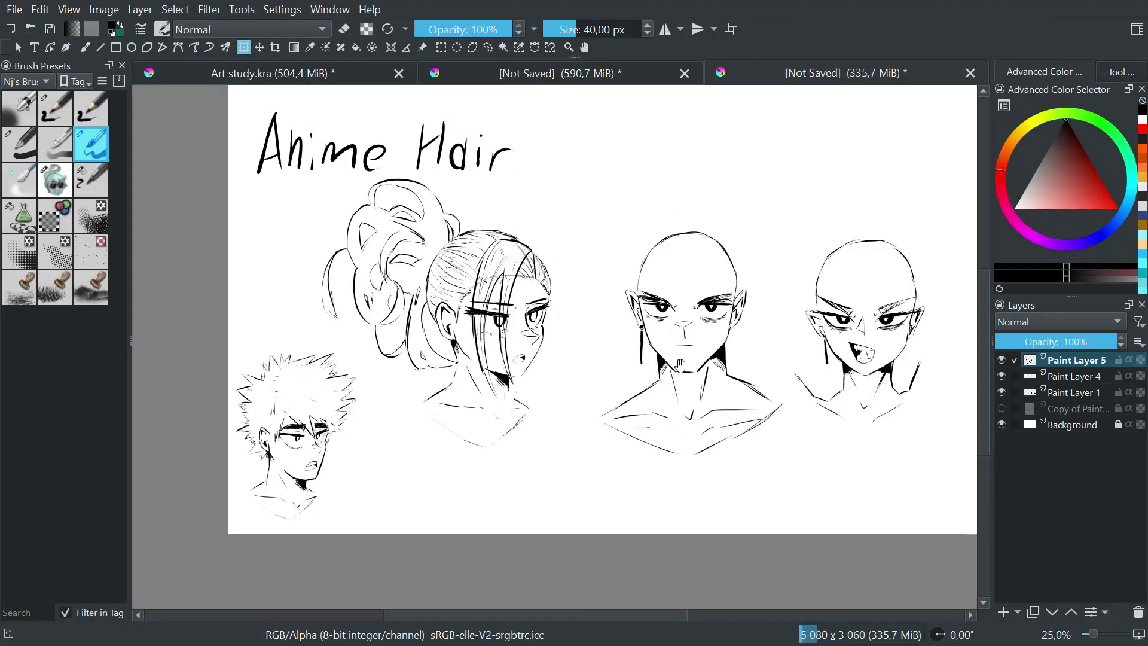
# - Draw a temple line rising from the outer brow on the front-facing head with the freehand brush in painting mode
pyautogui.moveTo(681, 365); pyautogui.dragTo(427, 465)
pyautogui.press('+')
pyautogui.press('+')
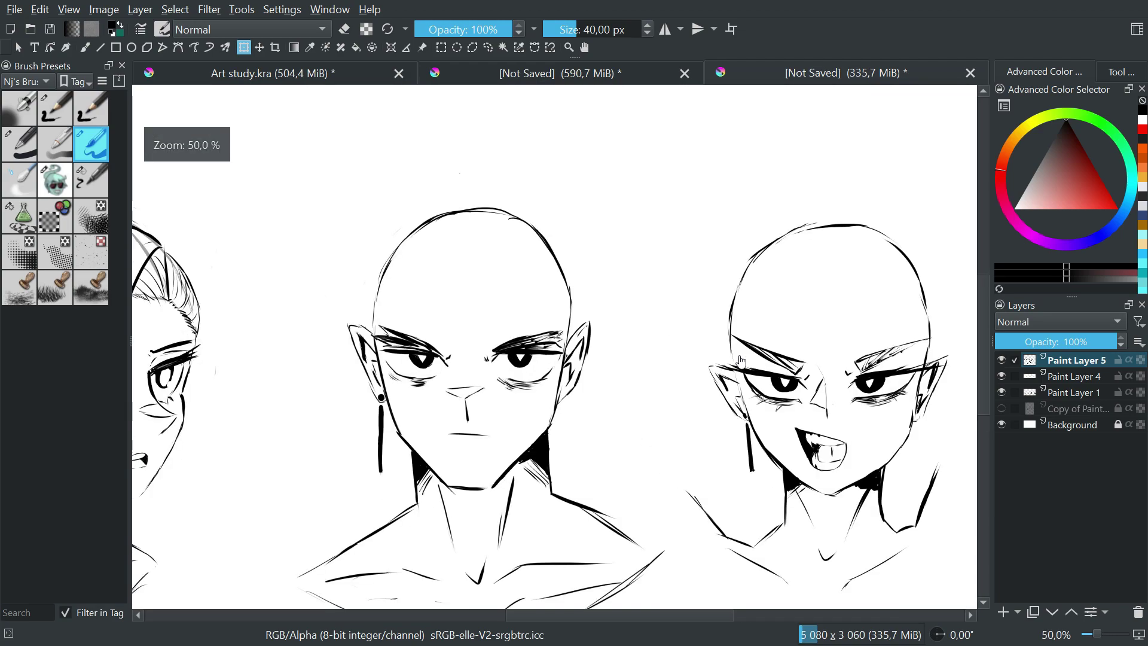
pyautogui.moveTo(581, 349); pyautogui.dragTo(653, 328)
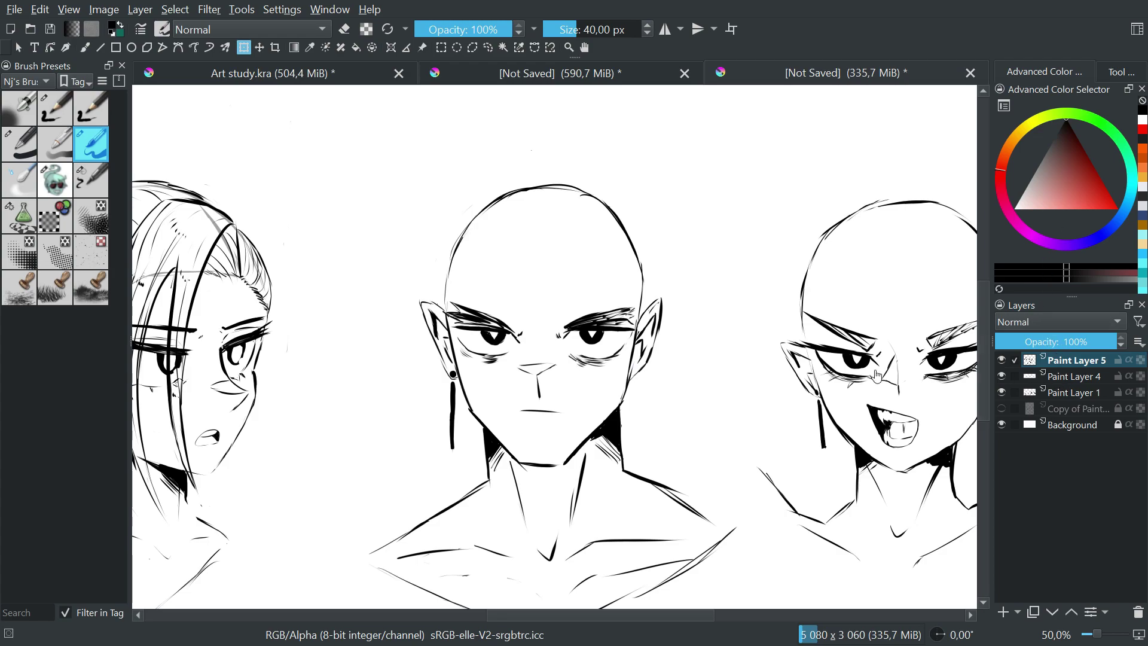
pyautogui.moveTo(650, 366); pyautogui.dragTo(618, 399)
pyautogui.hotkey('ctrl', '+')
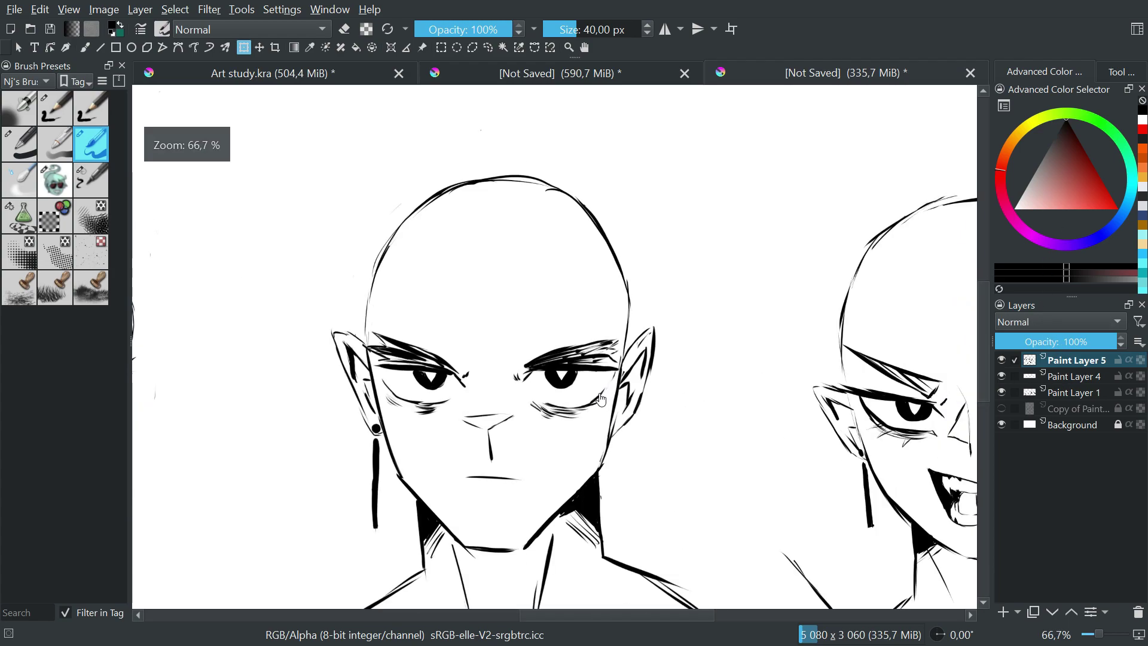
pyautogui.hotkey('ctrl', '+')
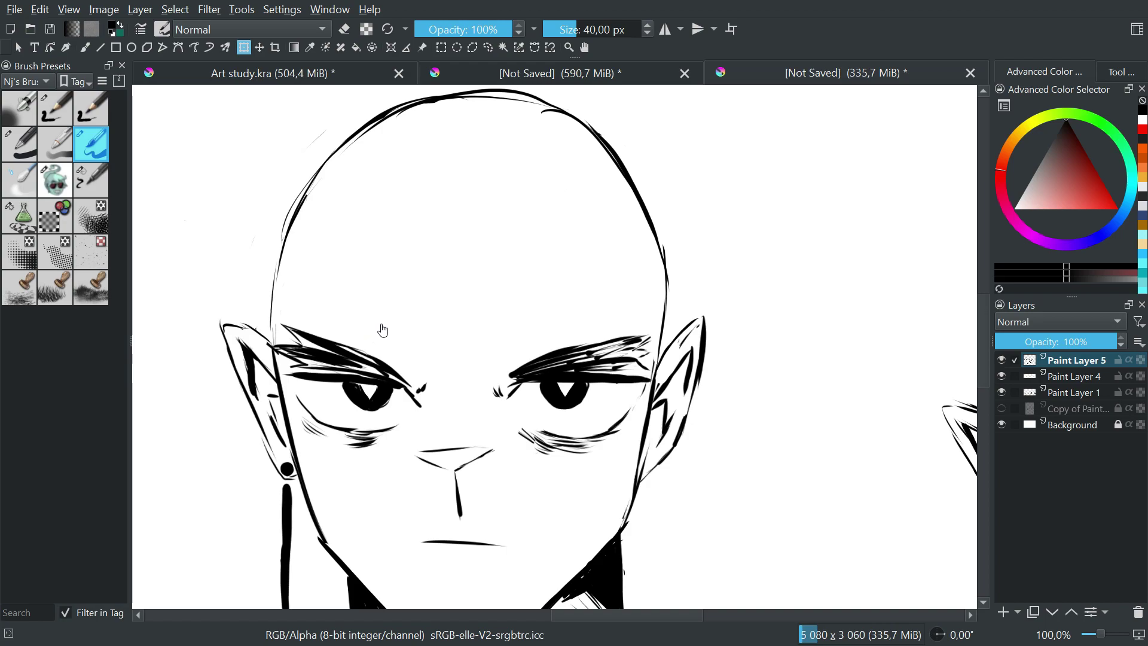
pyautogui.press('e')
pyautogui.press('b')
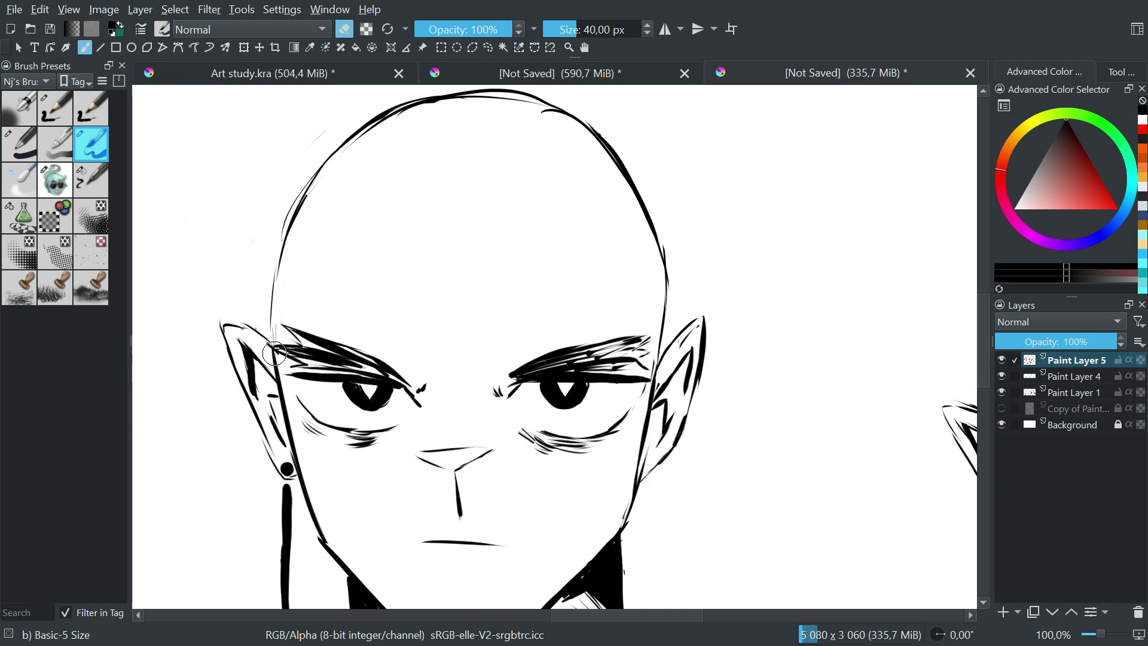
pyautogui.press('e')
pyautogui.moveTo(276, 346); pyautogui.dragTo(297, 281)
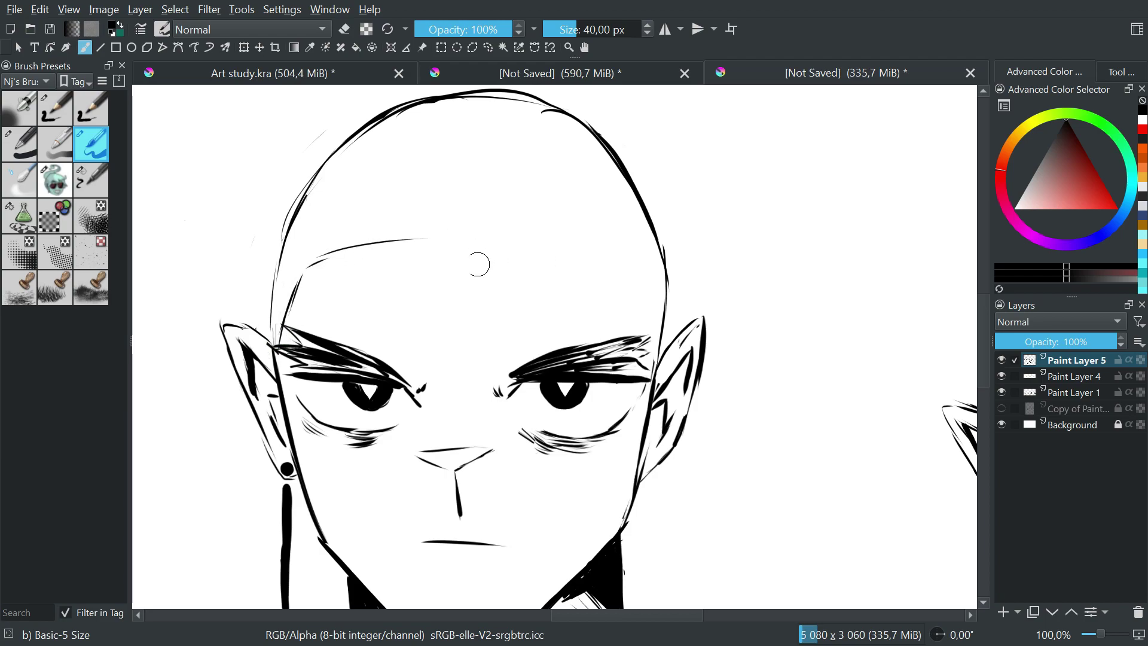
# - Complete the front-facing head's hairline with an arc across the upper forehead and a line down the opposite temple
pyautogui.moveTo(279, 343)
pyautogui.mouseDown()
pyautogui.moveTo(302, 276)
pyautogui.moveTo(428, 210)
pyautogui.mouseUp()
pyautogui.moveTo(353, 230); pyautogui.dragTo(555, 223)
pyautogui.moveTo(497, 223); pyautogui.dragTo(597, 236)
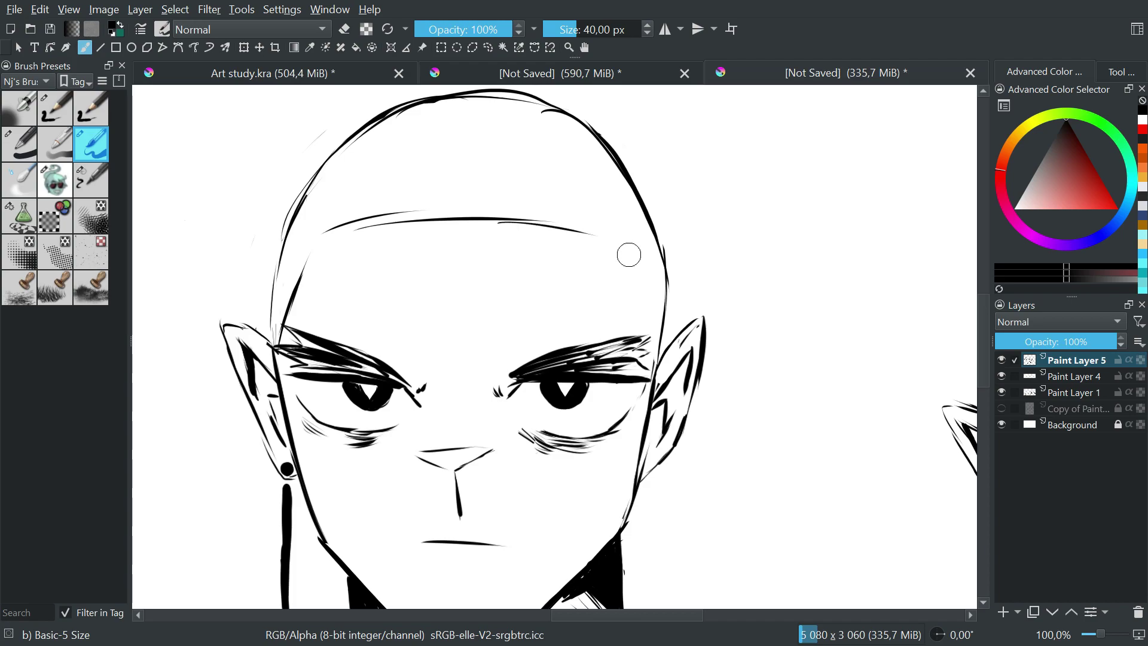
pyautogui.moveTo(651, 378); pyautogui.dragTo(624, 284)
pyautogui.moveTo(599, 239); pyautogui.dragTo(639, 321)
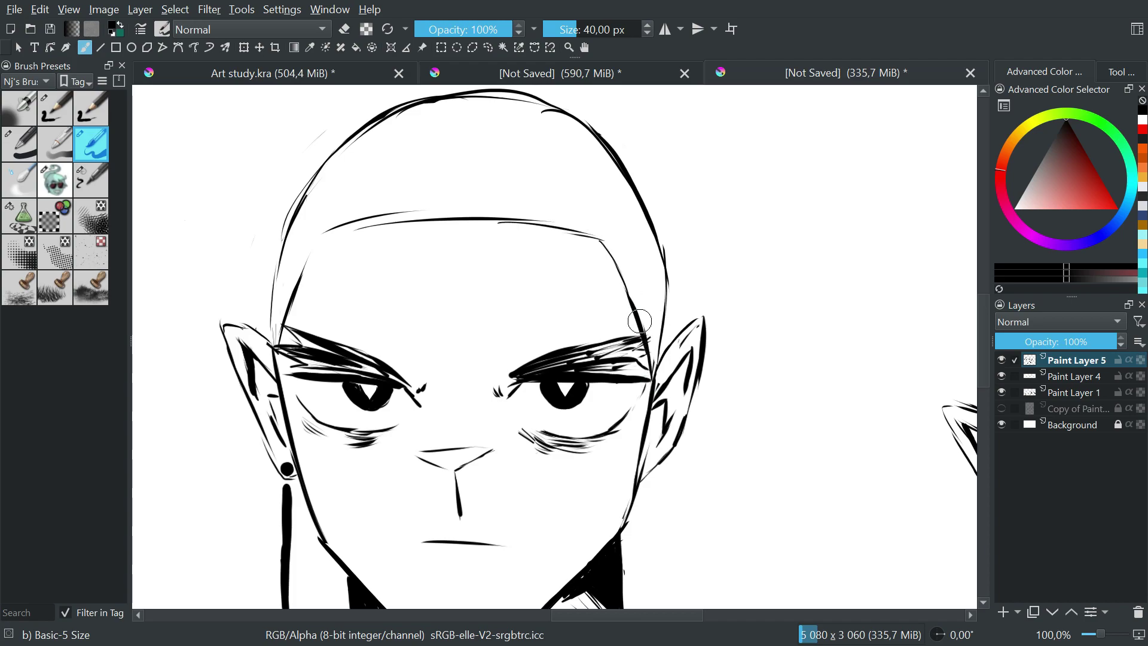
# - Mark the hair parting point with a dot at the corner of the front-facing head's hairline
pyautogui.moveTo(863, 296); pyautogui.dragTo(701, 315)
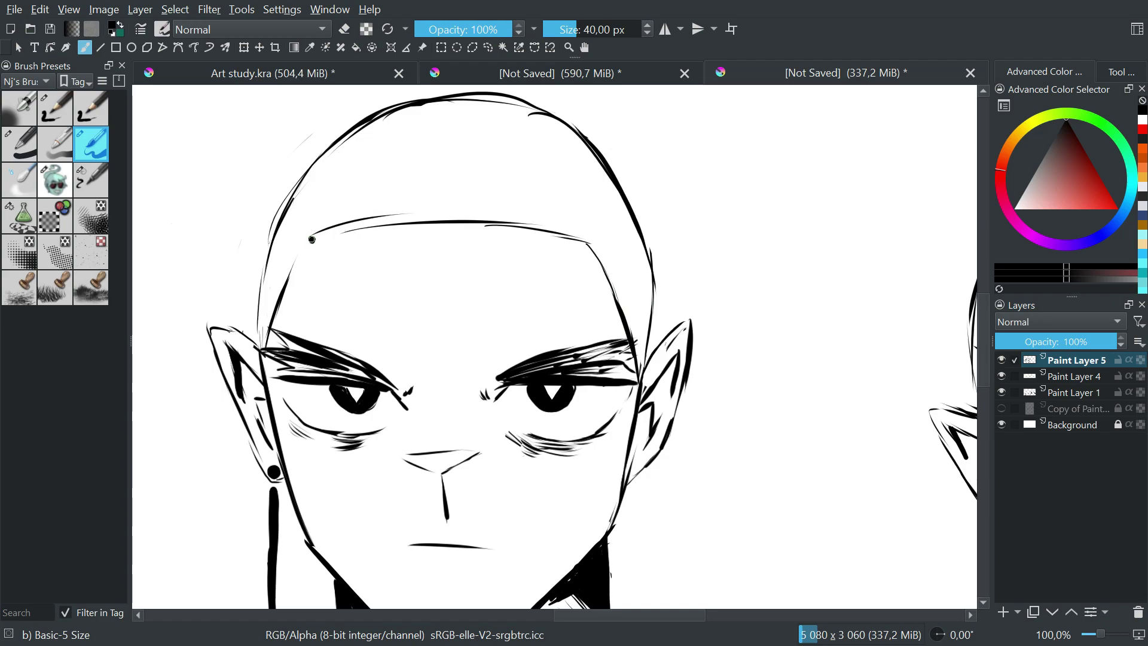
pyautogui.moveTo(347, 387); pyautogui.dragTo(389, 441)
pyautogui.press('e')
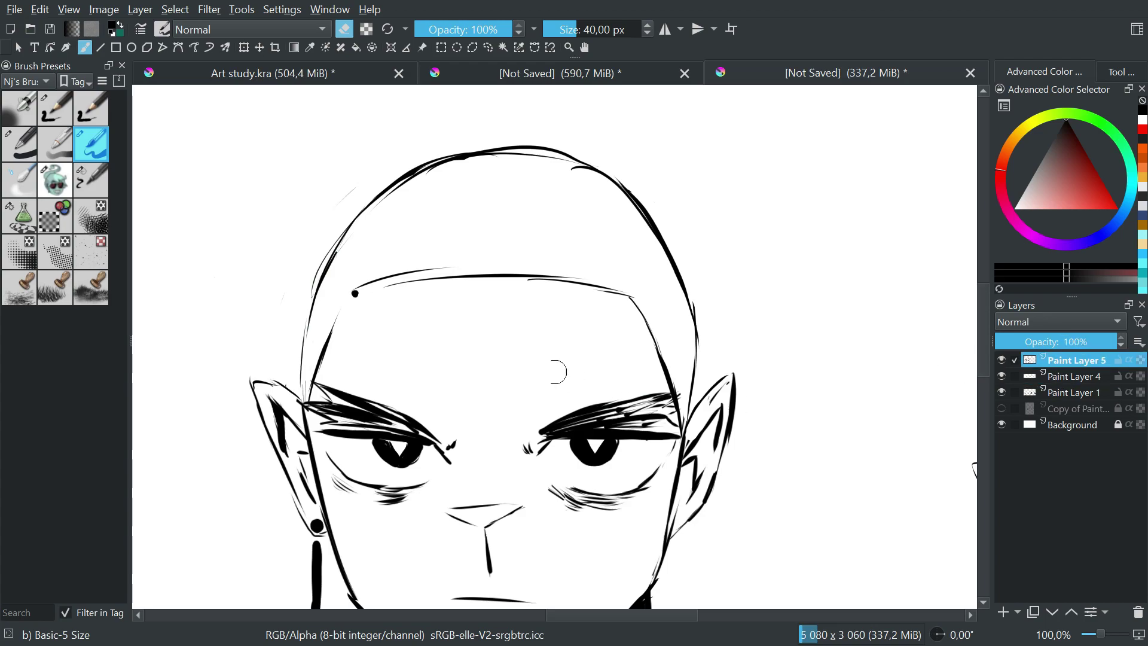
pyautogui.hotkey('ctrl', '-')
pyautogui.hotkey('ctrl', '-')
pyautogui.hotkey('ctrl', '-')
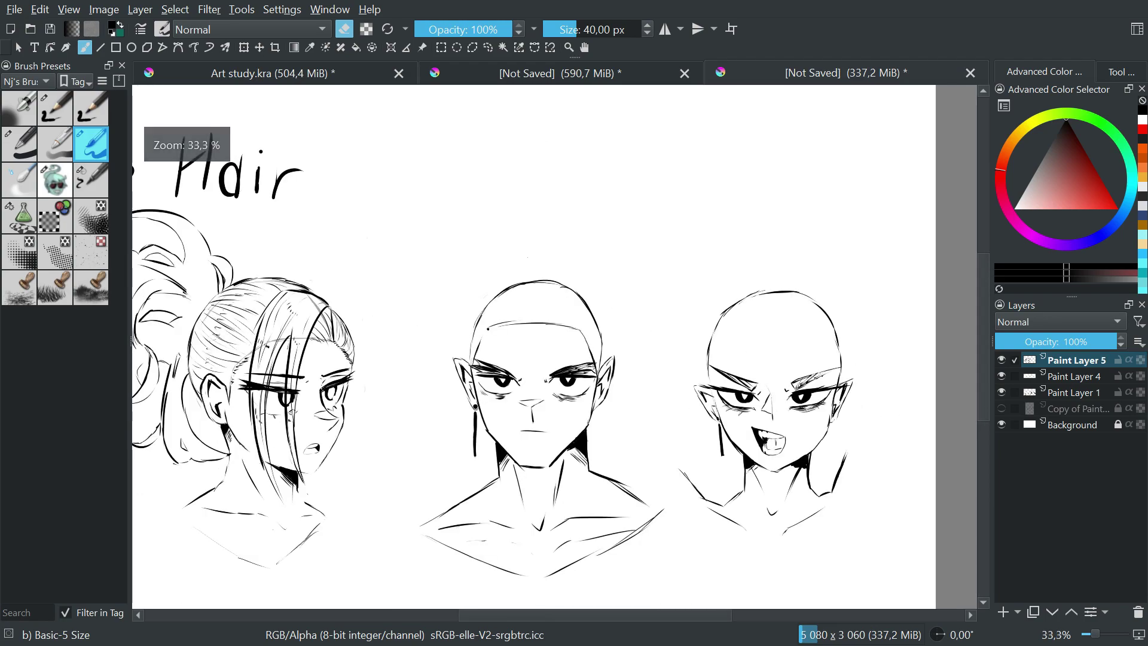
pyautogui.hotkey('ctrl', '+')
pyautogui.hotkey('ctrl', '+')
pyautogui.hotkey('ctrl', '+')
pyautogui.press('e')
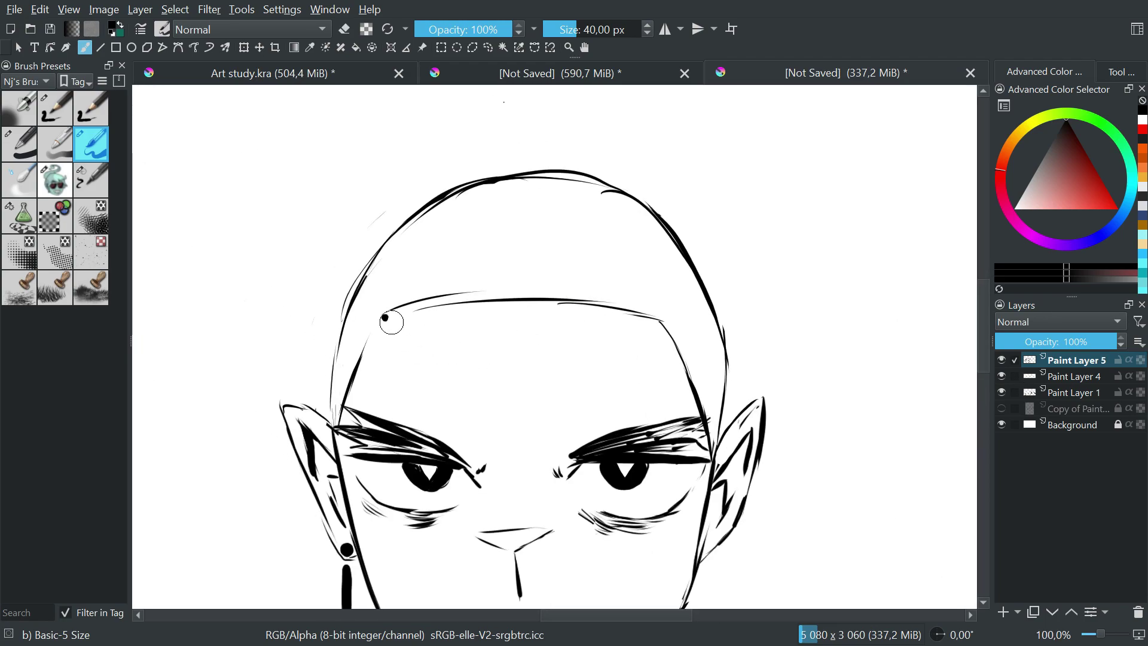
# - Sketch bangs rising from the parting point to a peak, sweeping down the forehead, with thin spiky strands over one eye
pyautogui.hotkey('ctrl', 'z')
pyautogui.moveTo(417, 288)
pyautogui.mouseDown()
pyautogui.moveTo(407, 294)
pyautogui.moveTo(470, 226)
pyautogui.moveTo(429, 196)
pyautogui.moveTo(485, 289)
pyautogui.mouseUp()
pyautogui.moveTo(492, 261)
pyautogui.mouseDown()
pyautogui.moveTo(475, 434)
pyautogui.moveTo(564, 285)
pyautogui.moveTo(569, 362)
pyautogui.moveTo(512, 516)
pyautogui.moveTo(574, 427)
pyautogui.moveTo(624, 277)
pyautogui.mouseUp()
pyautogui.moveTo(624, 279)
pyautogui.mouseDown()
pyautogui.moveTo(610, 397)
pyautogui.moveTo(569, 508)
pyautogui.mouseUp()
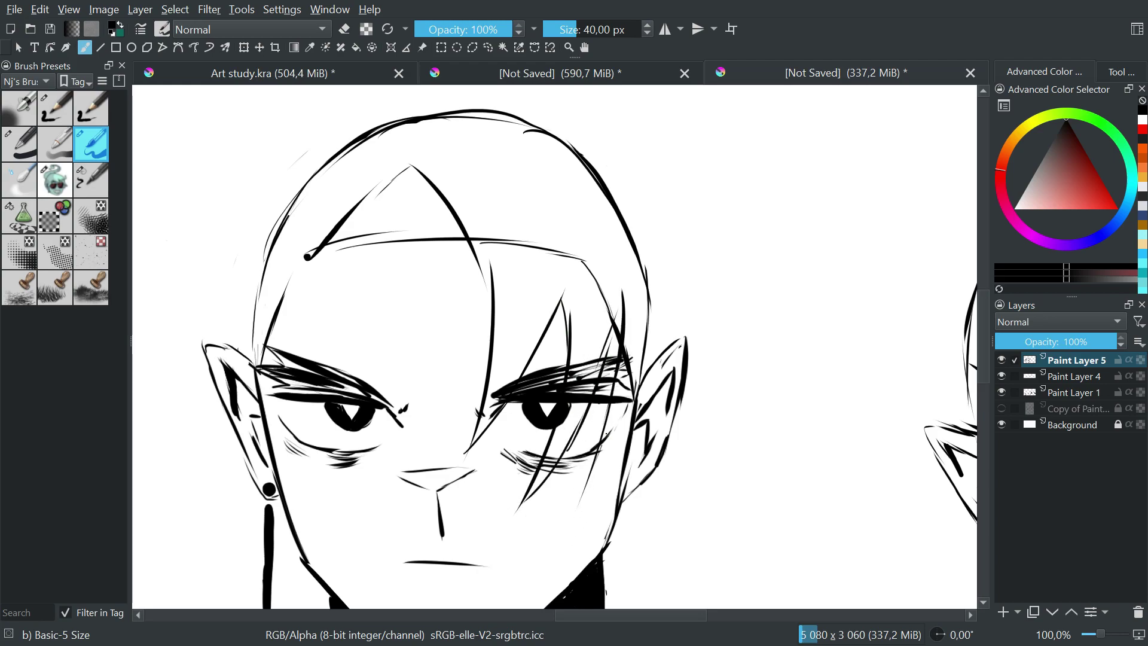
# - Outline the front-facing head's hair volume above the crown with small bumps on top and a slope down toward the ear
pyautogui.moveTo(634, 388)
pyautogui.mouseDown()
pyautogui.moveTo(675, 258)
pyautogui.moveTo(625, 175)
pyautogui.moveTo(599, 144)
pyautogui.mouseUp()
pyautogui.moveTo(613, 190); pyautogui.dragTo(638, 258)
pyautogui.moveTo(629, 218)
pyautogui.mouseDown()
pyautogui.moveTo(508, 124)
pyautogui.moveTo(484, 123)
pyautogui.moveTo(433, 147)
pyautogui.moveTo(353, 260)
pyautogui.mouseUp()
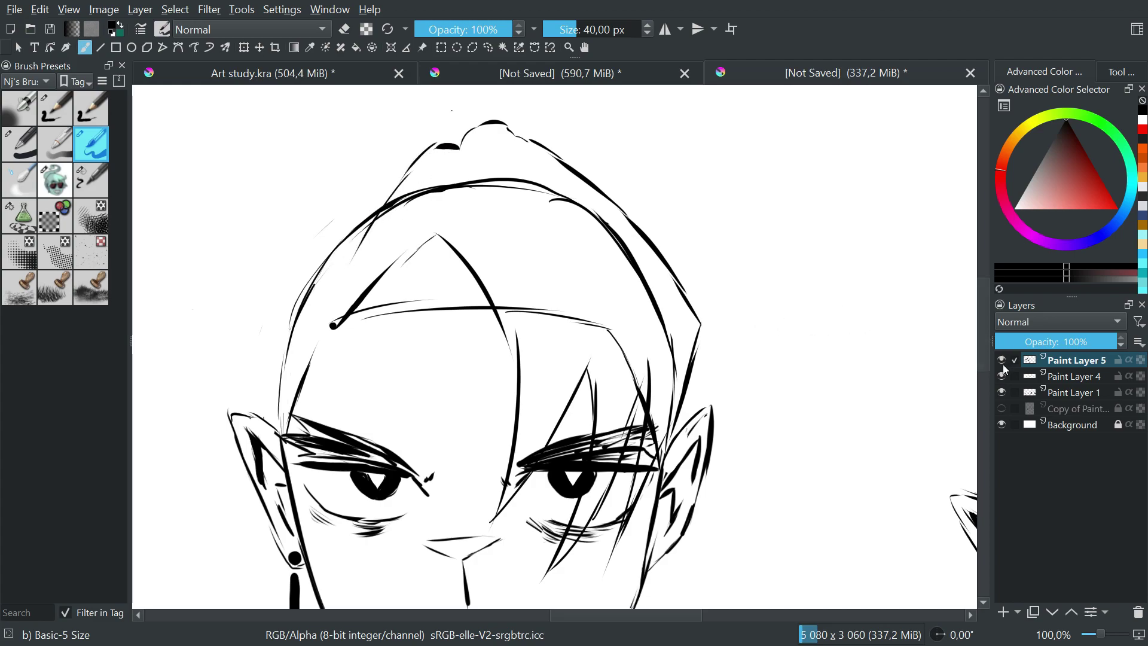
# - Draw short jagged hair ends below both ears of the front-facing head
pyautogui.press('-')
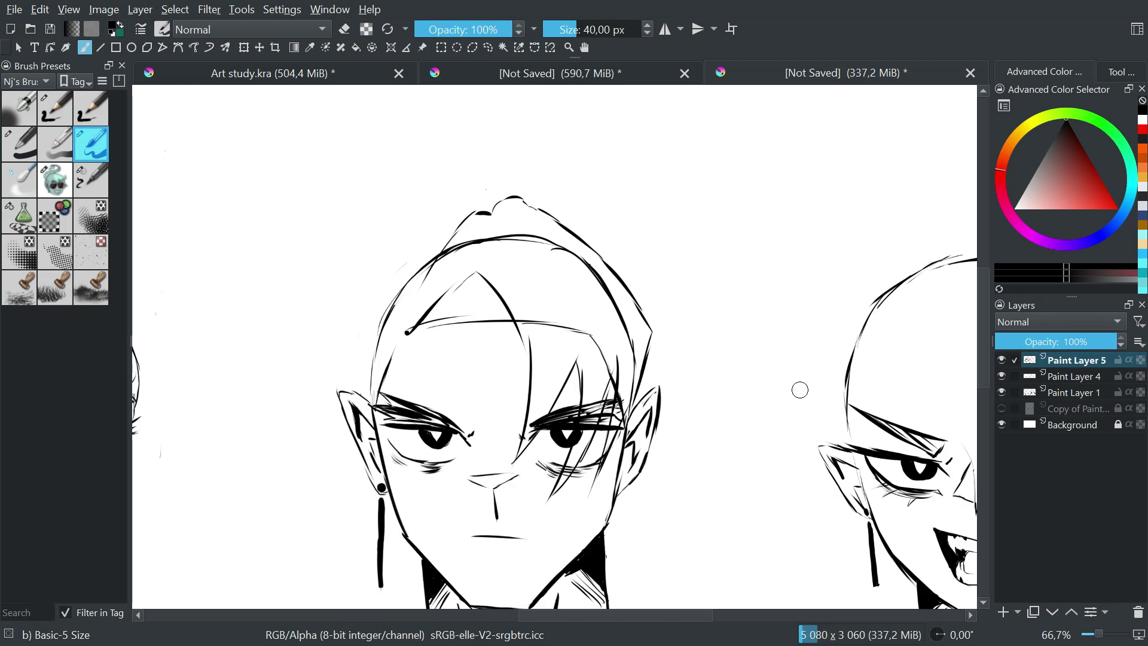
pyautogui.moveTo(550, 358); pyautogui.dragTo(568, 332)
pyautogui.moveTo(490, 326); pyautogui.dragTo(548, 274)
pyautogui.press('+')
pyautogui.moveTo(502, 376); pyautogui.dragTo(514, 321)
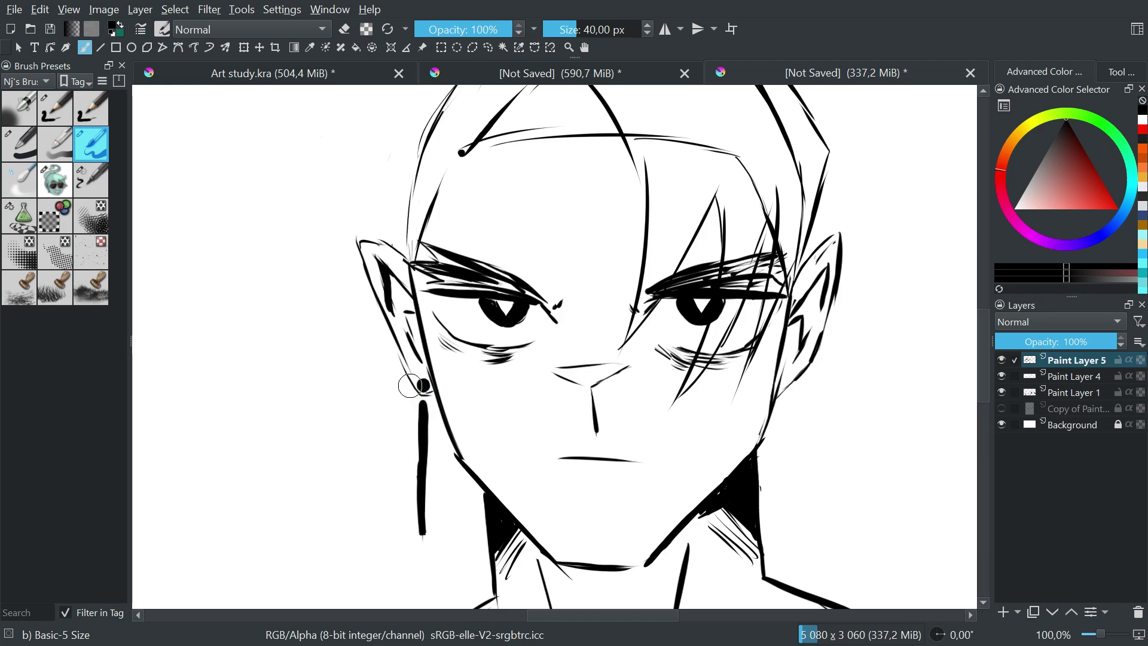
pyautogui.moveTo(399, 411); pyautogui.dragTo(405, 429)
pyautogui.moveTo(774, 312); pyautogui.dragTo(623, 313)
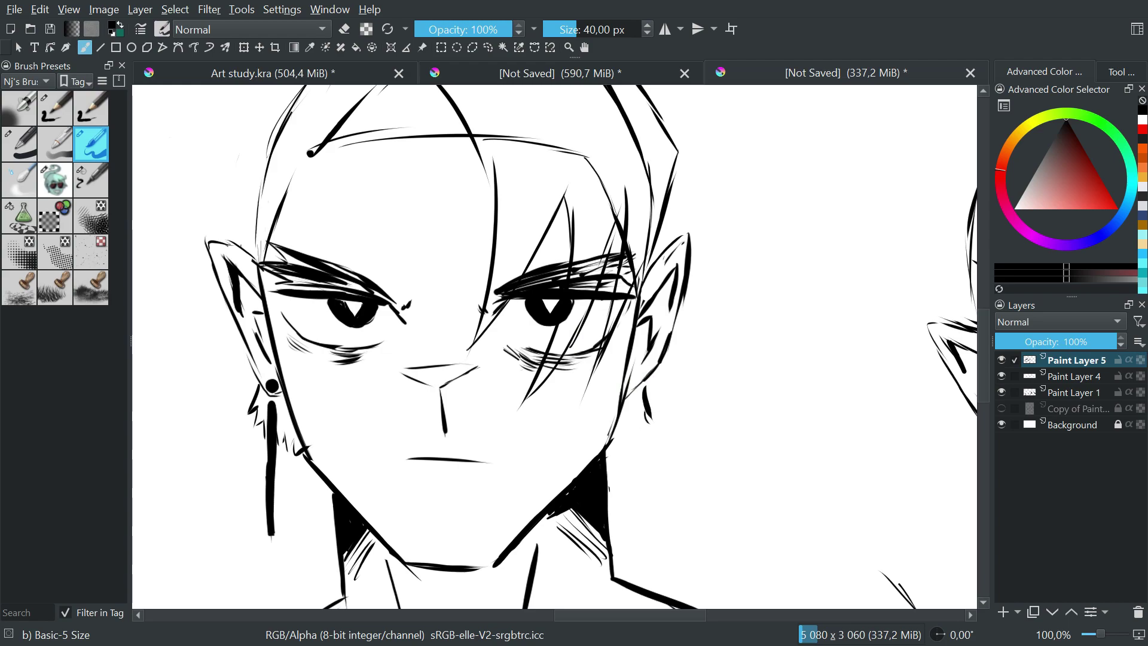
pyautogui.moveTo(664, 368); pyautogui.dragTo(717, 368)
pyautogui.moveTo(480, 326); pyautogui.dragTo(614, 422)
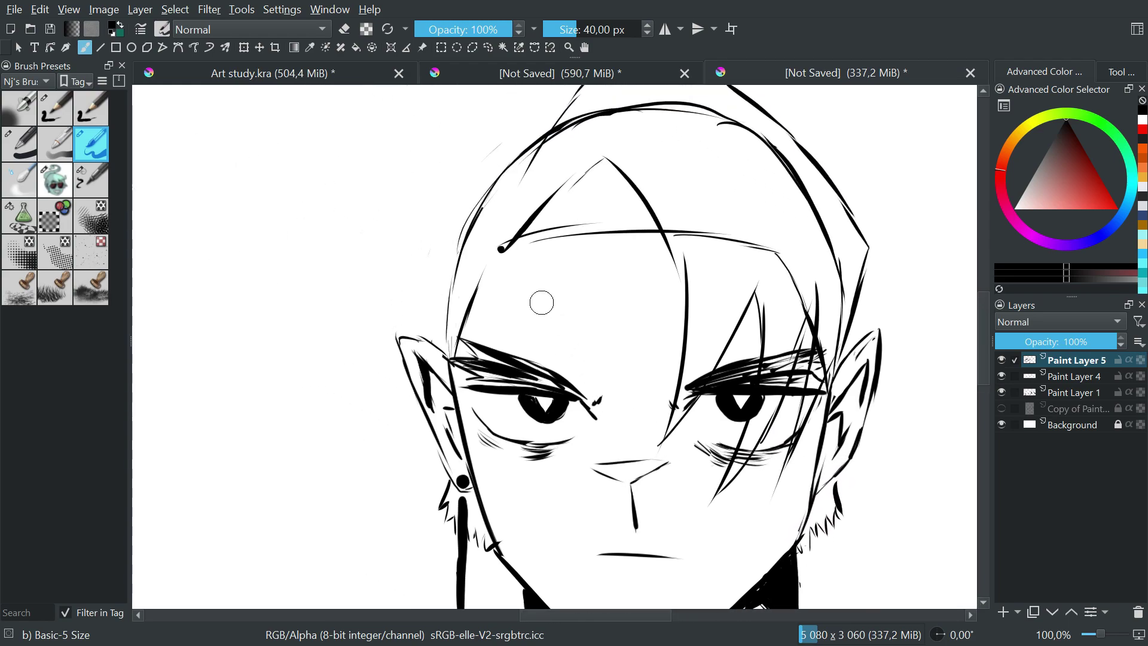
# - Sketch a wide hair tuft flaring outward from the parting point, with a spiky outer edge running down toward the ear
pyautogui.scroll(1, 525, 311)
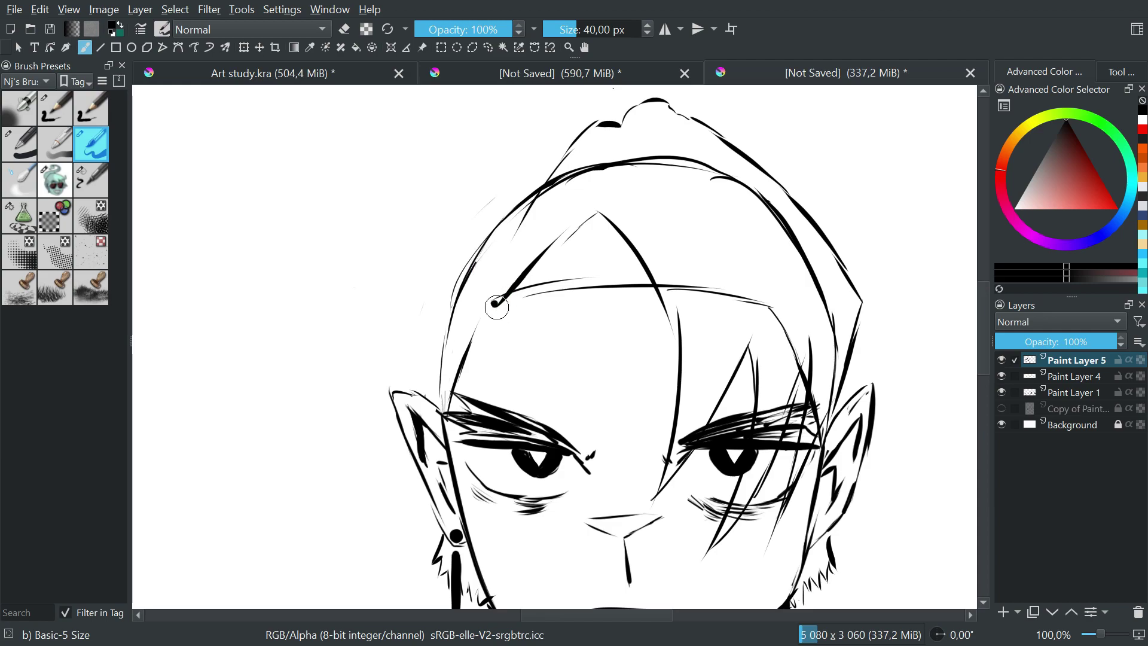
pyautogui.moveTo(428, 246); pyautogui.dragTo(495, 302)
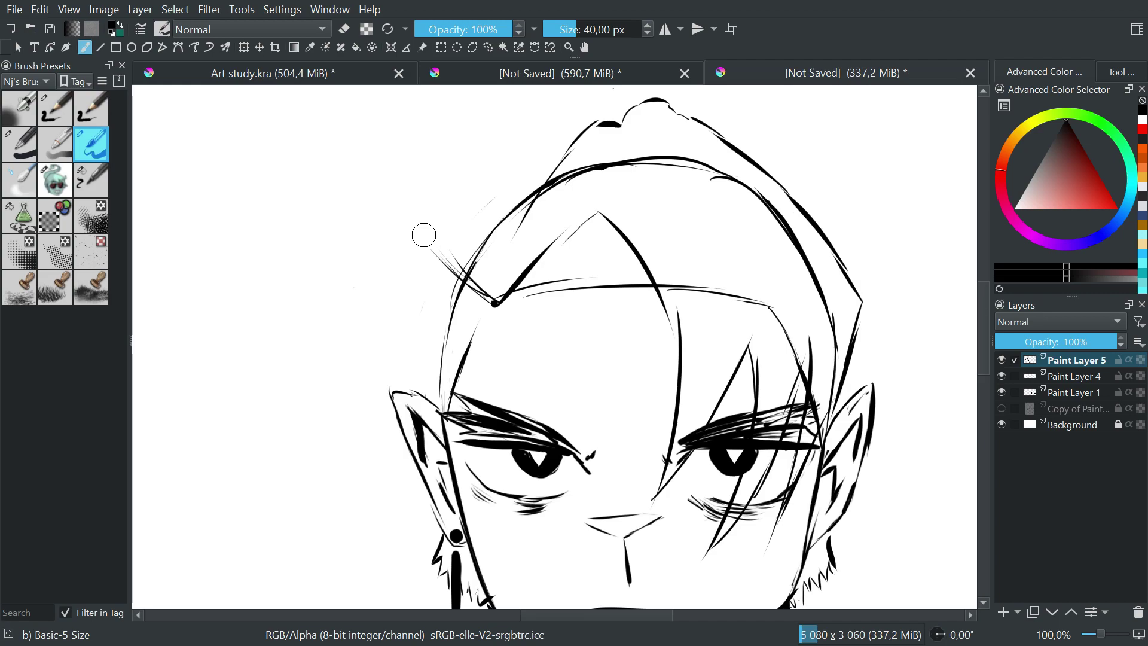
pyautogui.moveTo(417, 225); pyautogui.dragTo(464, 275)
pyautogui.moveTo(409, 203)
pyautogui.mouseDown()
pyautogui.moveTo(345, 150)
pyautogui.moveTo(335, 221)
pyautogui.mouseUp()
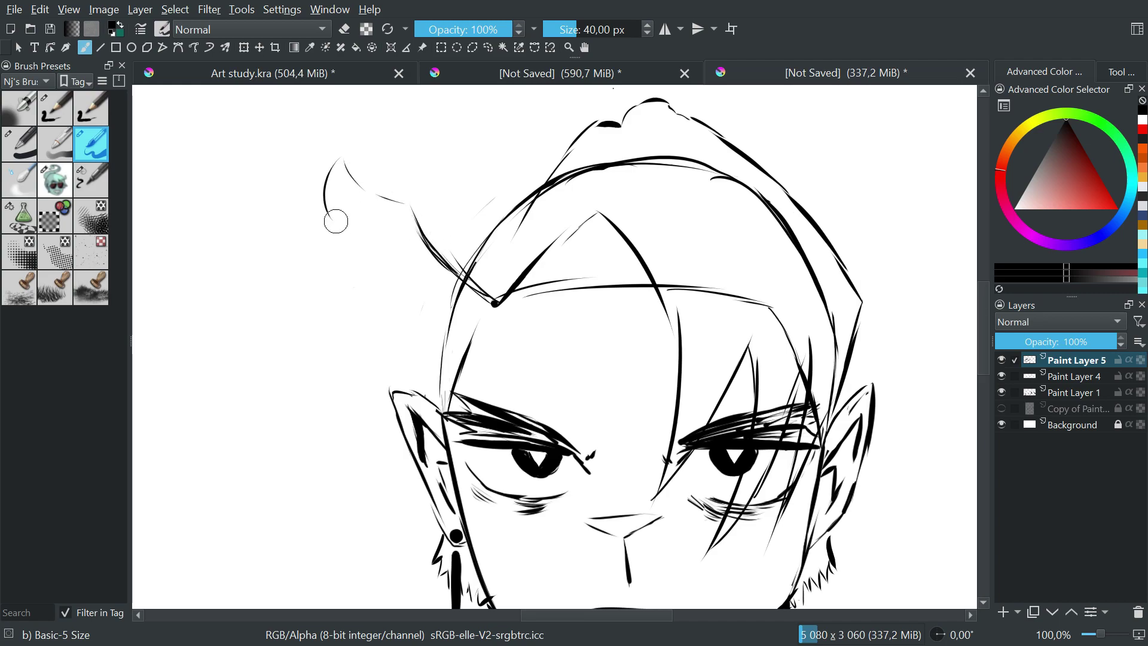
# - Erase the outer part of the flared side tuft, keeping the strokes at the parting point and the ends near the ear
pyautogui.press('-')
pyautogui.press('-')
pyautogui.press('+')
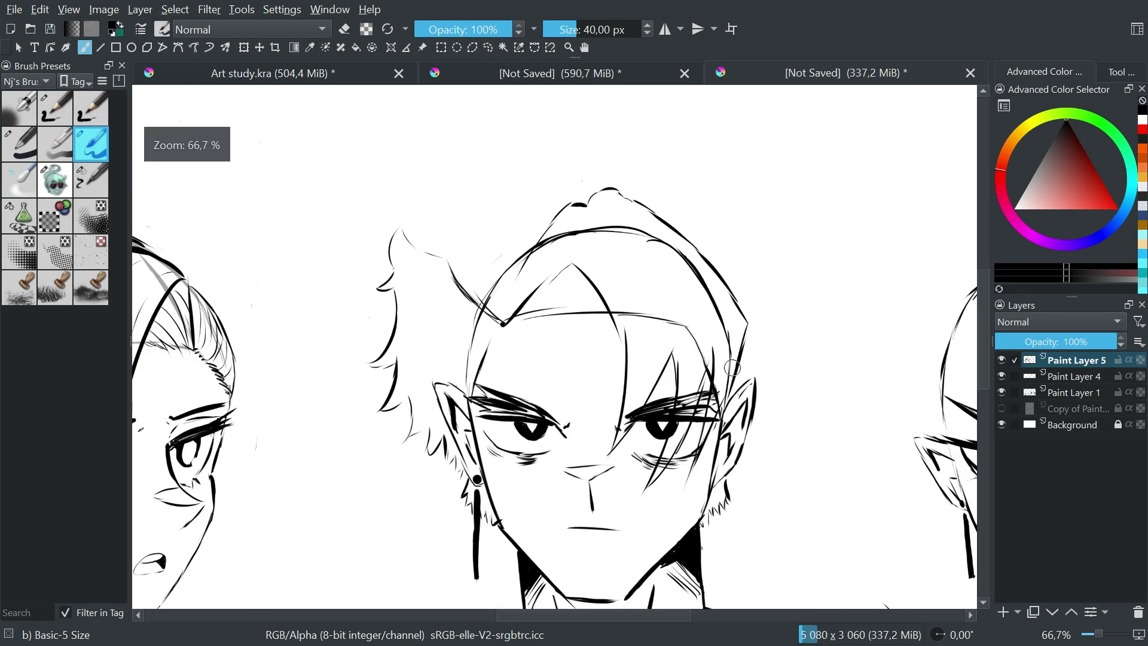
pyautogui.press('e')
pyautogui.moveTo(423, 257)
pyautogui.mouseDown()
pyautogui.moveTo(402, 297)
pyautogui.moveTo(405, 269)
pyautogui.moveTo(438, 242)
pyautogui.mouseUp()
pyautogui.moveTo(388, 280); pyautogui.dragTo(372, 412)
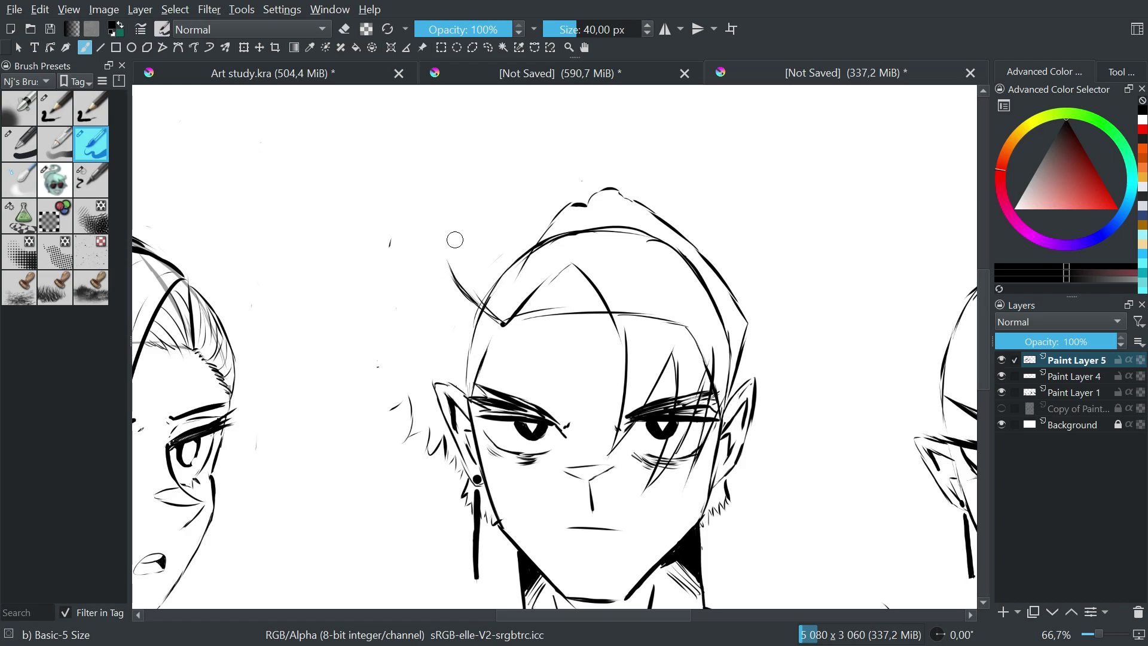
# - Redraw the side tuft closer to the head with a pointed tip and a jagged outline down to the ear
pyautogui.press('e')
pyautogui.moveTo(449, 263); pyautogui.dragTo(457, 274)
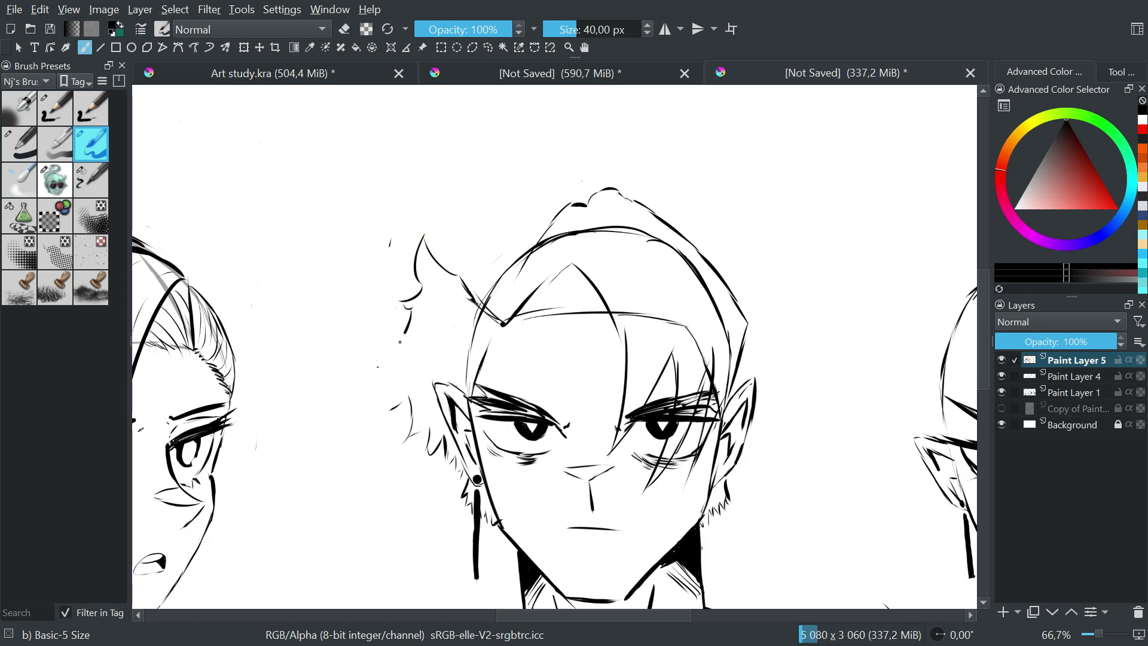
pyautogui.moveTo(398, 348); pyautogui.dragTo(391, 388)
pyautogui.moveTo(757, 386); pyautogui.dragTo(607, 347)
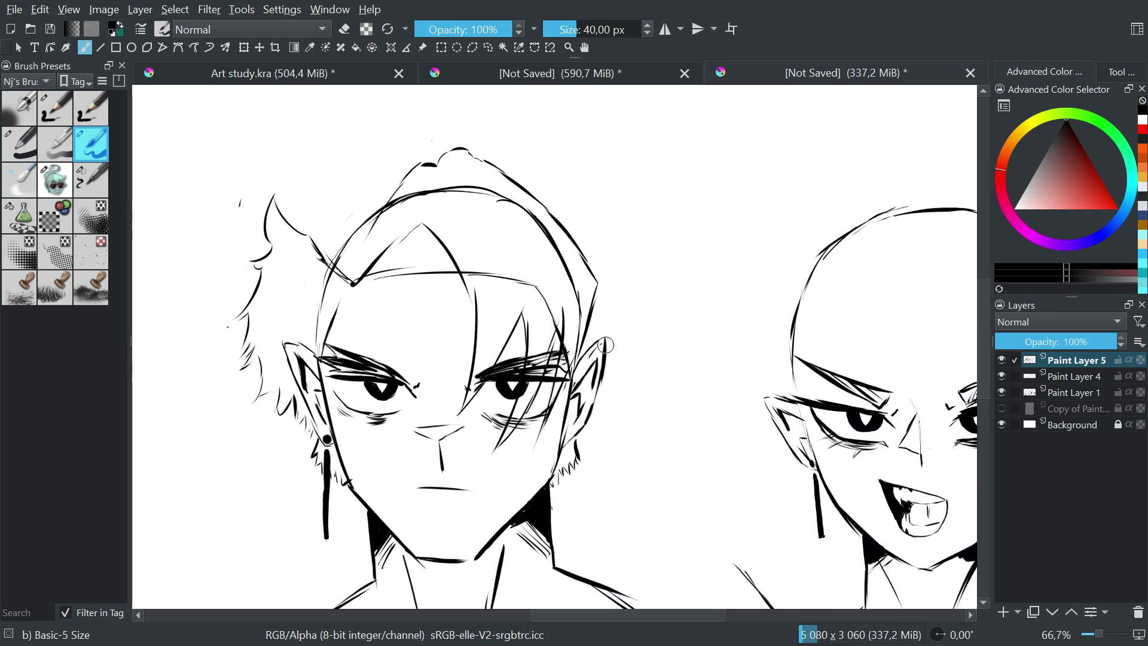
# - Draw the outer hair outline with spiky tips from the side tuft over the crown and down the far side of the head
pyautogui.moveTo(430, 355); pyautogui.dragTo(462, 419)
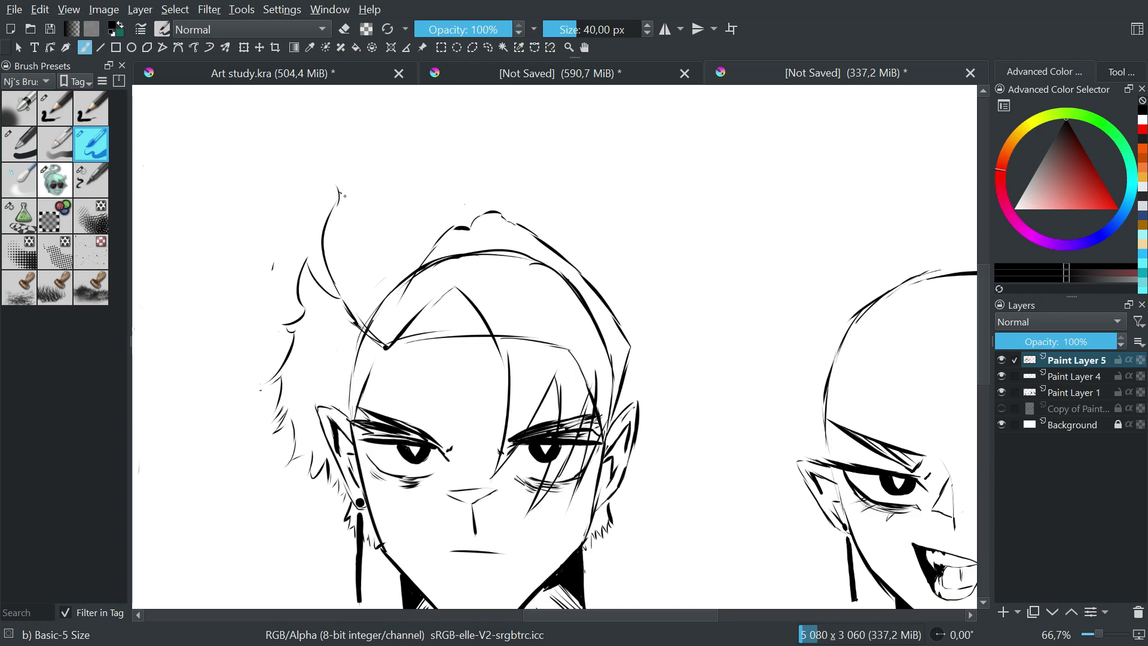
pyautogui.moveTo(360, 136)
pyautogui.mouseDown()
pyautogui.moveTo(403, 157)
pyautogui.moveTo(479, 117)
pyautogui.moveTo(534, 144)
pyautogui.moveTo(582, 131)
pyautogui.mouseUp()
pyautogui.hotkey('ctrl', 'z')
pyautogui.hotkey('ctrl', 'z')
pyautogui.hotkey('ctrl', 'z')
pyautogui.hotkey('ctrl', 'z')
pyautogui.hotkey('ctrl', 'z')
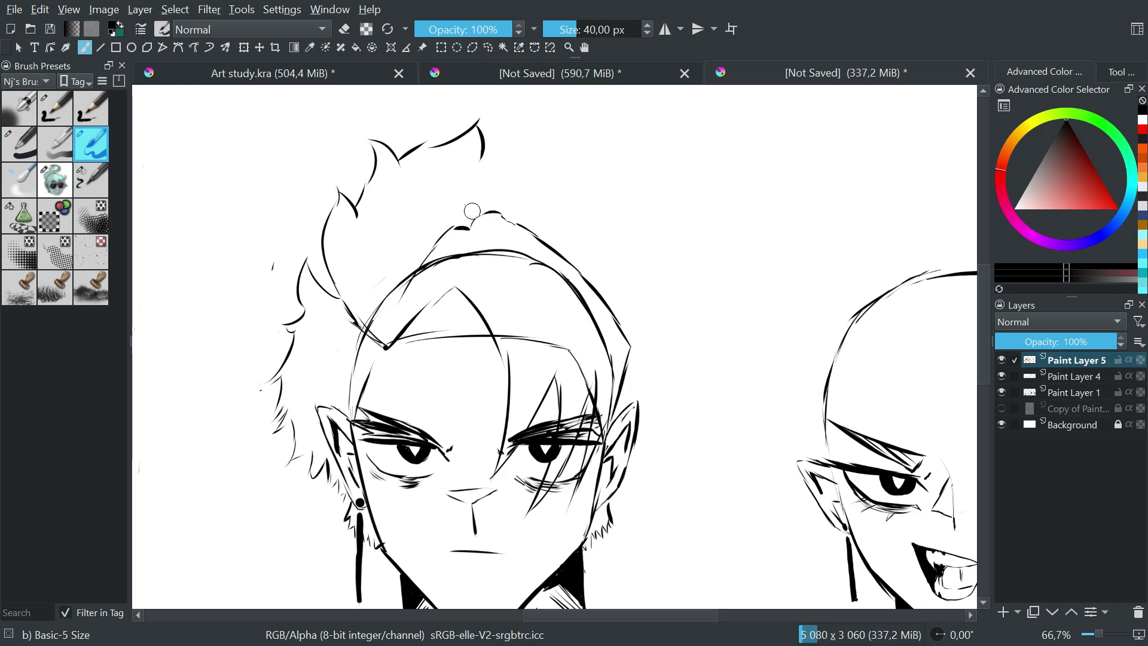
pyautogui.hotkey('ctrl', 'z')
pyautogui.moveTo(328, 225)
pyautogui.mouseDown()
pyautogui.moveTo(351, 180)
pyautogui.moveTo(455, 127)
pyautogui.moveTo(525, 137)
pyautogui.moveTo(575, 149)
pyautogui.moveTo(678, 213)
pyautogui.moveTo(641, 243)
pyautogui.moveTo(685, 314)
pyautogui.mouseUp()
pyautogui.moveTo(656, 359)
pyautogui.mouseDown()
pyautogui.moveTo(618, 306)
pyautogui.moveTo(612, 369)
pyautogui.mouseUp()
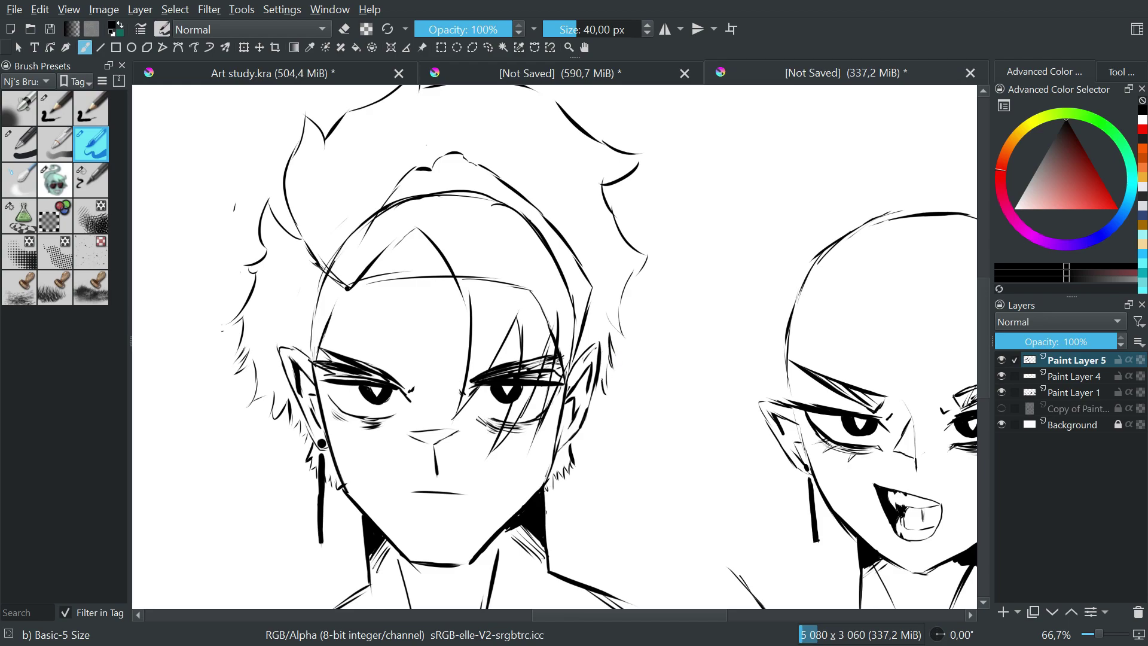
# - Fade the skull outline beneath the hair by painting white over it on Paint Layer 4
pyautogui.scroll(-1, 610, 387)
pyautogui.scroll(1, 610, 387)
pyautogui.click(1045, 376)
pyautogui.moveTo(423, 199)
pyautogui.mouseDown()
pyautogui.moveTo(403, 208)
pyautogui.moveTo(468, 202)
pyautogui.moveTo(522, 216)
pyautogui.mouseUp()
pyautogui.moveTo(359, 228)
pyautogui.mouseDown()
pyautogui.moveTo(389, 211)
pyautogui.moveTo(328, 272)
pyautogui.moveTo(317, 307)
pyautogui.mouseUp()
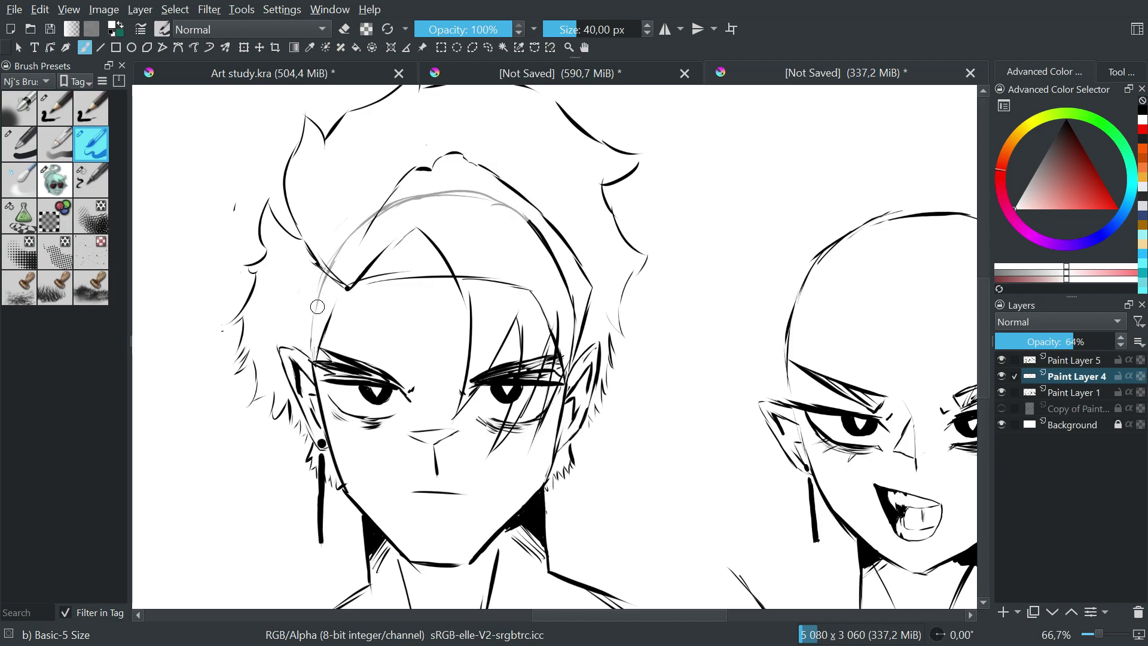
pyautogui.moveTo(488, 201)
pyautogui.mouseDown()
pyautogui.moveTo(543, 237)
pyautogui.moveTo(571, 321)
pyautogui.mouseUp()
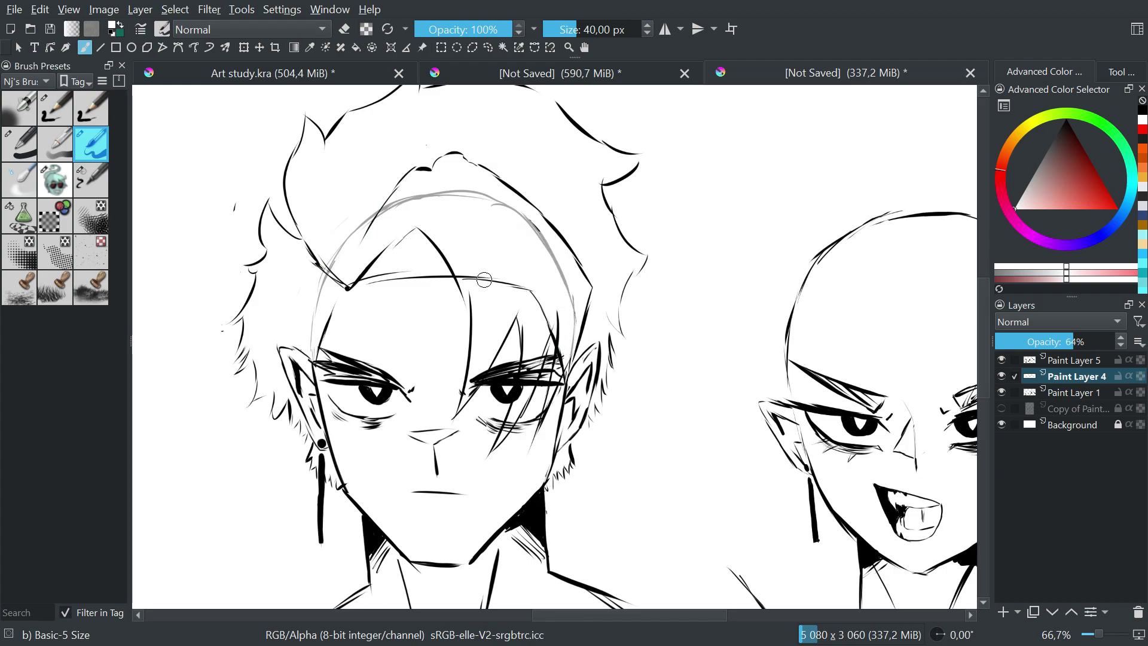
# - Erase the part of the forehead hairline running behind the bangs on Paint Layer 5
pyautogui.click(1076, 361)
pyautogui.press('e')
pyautogui.moveTo(543, 311); pyautogui.dragTo(461, 276)
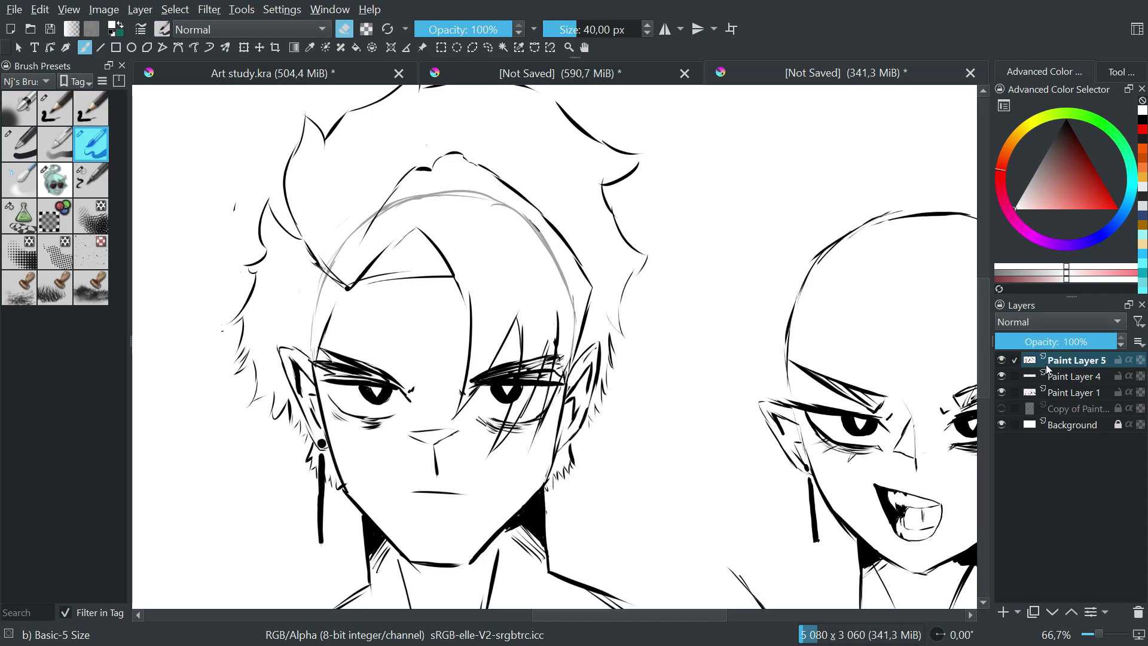
# - Raise Paint Layer 4's opacity until the skull outline is fully hidden, and make Paint Layer 5 active again
pyautogui.click(1063, 376)
pyautogui.press('e')
pyautogui.press('e')
pyautogui.press('e')
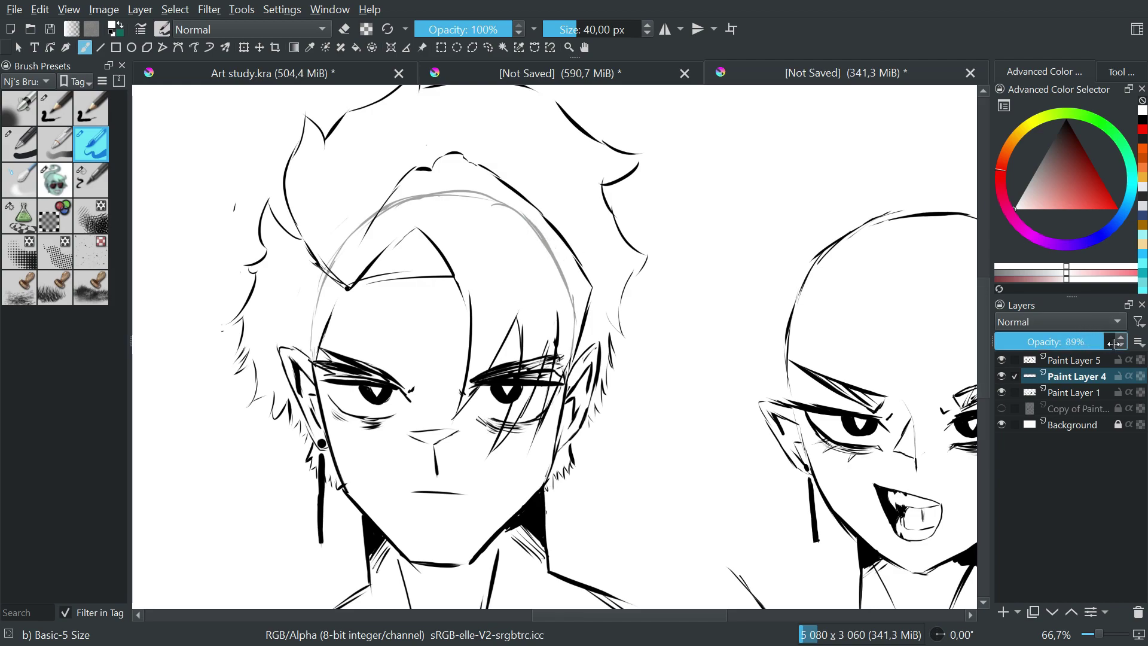
pyautogui.click(1085, 362)
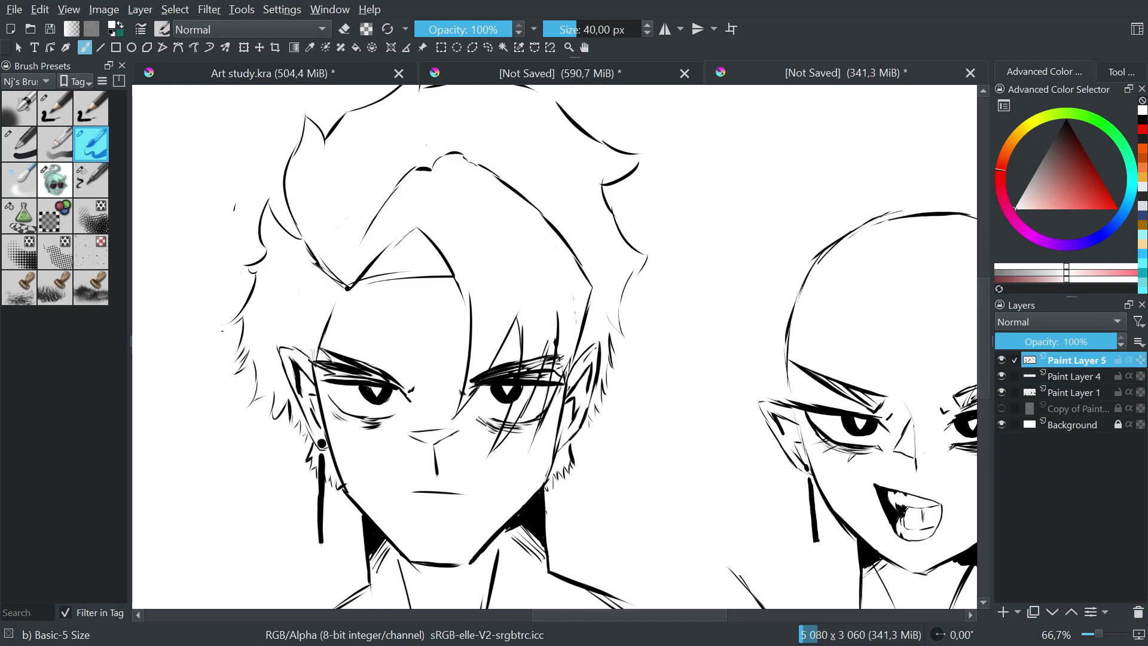
pyautogui.press('e')
pyautogui.press('e')
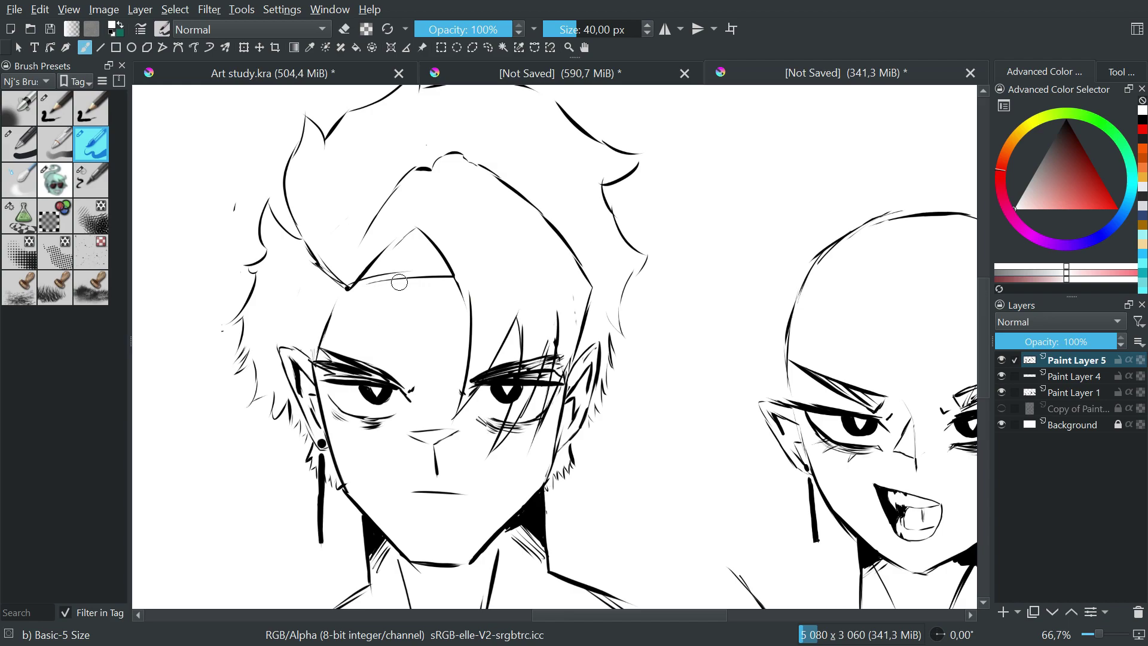
# - Draw black tapered strands sweeping from the parting point up toward the crown
pyautogui.scroll(-3, 741, 263)
pyautogui.scroll(3, 731, 292)
pyautogui.moveTo(730, 292); pyautogui.dragTo(624, 367)
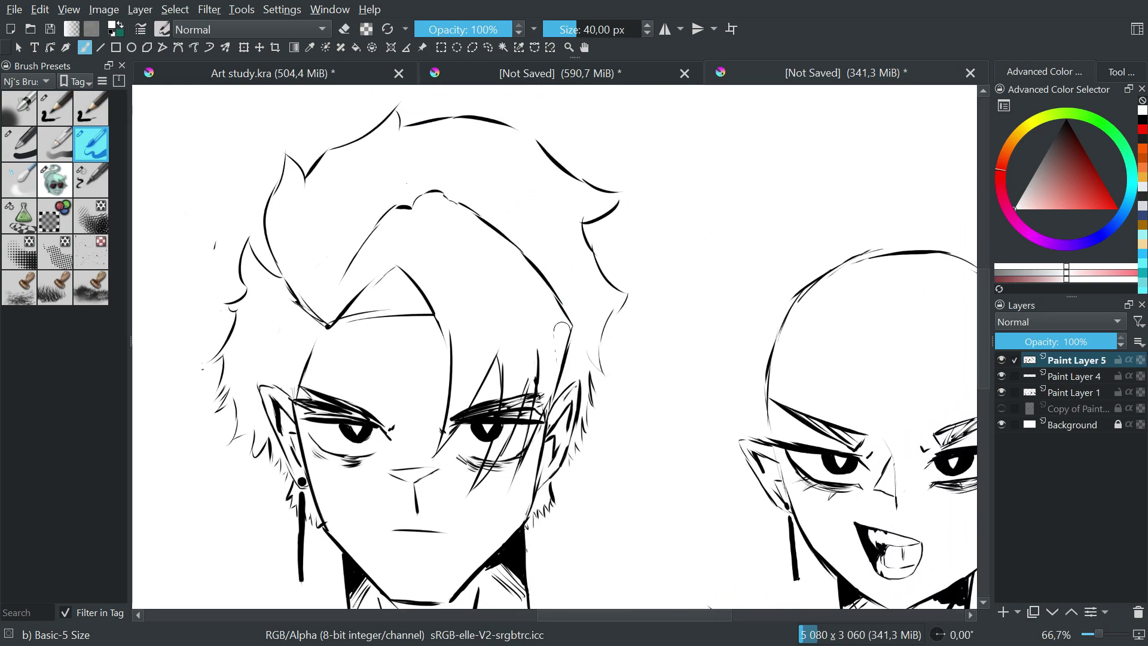
pyautogui.moveTo(634, 315); pyautogui.dragTo(675, 323)
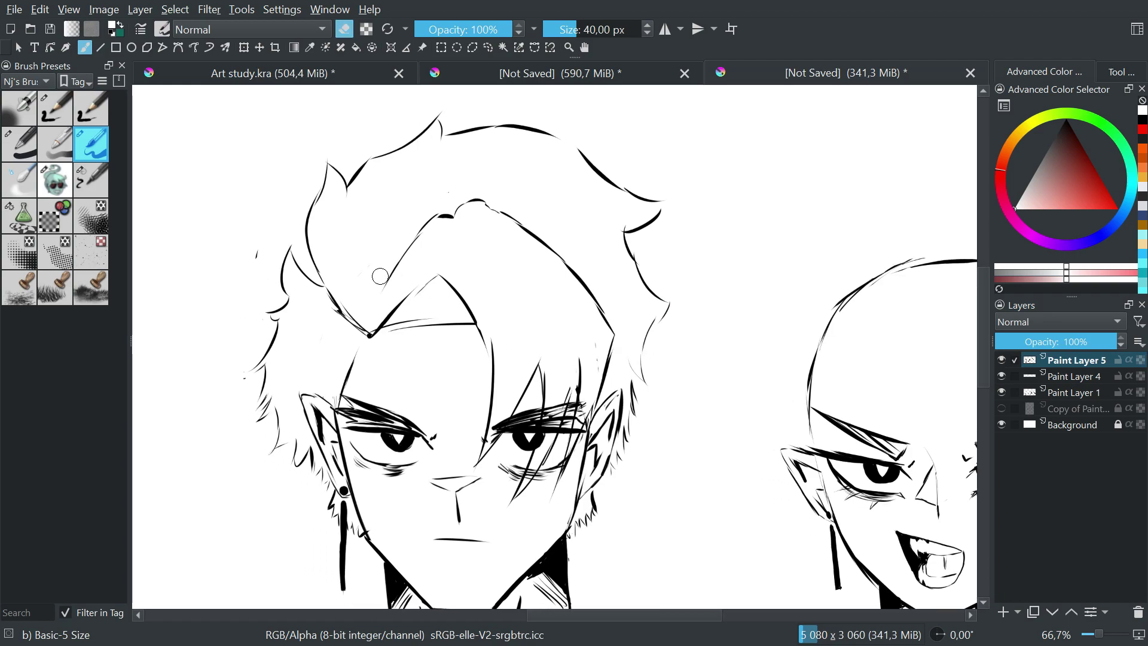
pyautogui.moveTo(1064, 186); pyautogui.dragTo(1056, 87)
pyautogui.moveTo(355, 315)
pyautogui.mouseDown()
pyautogui.moveTo(356, 263)
pyautogui.moveTo(335, 266)
pyautogui.mouseUp()
pyautogui.moveTo(343, 305)
pyautogui.mouseDown()
pyautogui.moveTo(324, 250)
pyautogui.moveTo(348, 304)
pyautogui.moveTo(365, 237)
pyautogui.moveTo(405, 191)
pyautogui.moveTo(361, 243)
pyautogui.moveTo(426, 208)
pyautogui.mouseUp()
pyautogui.moveTo(339, 263)
pyautogui.mouseDown()
pyautogui.moveTo(360, 208)
pyautogui.moveTo(429, 163)
pyautogui.mouseUp()
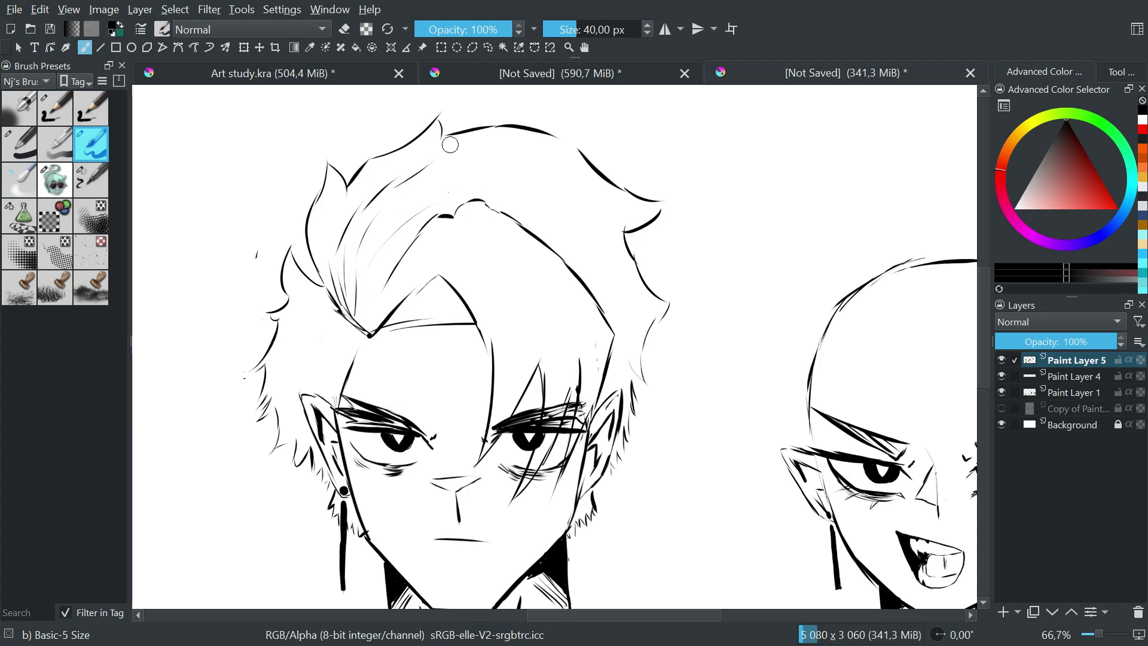
# - Erase parts of the inner crown contour and redraw its far side as a tapered hair strand
pyautogui.press('e')
pyautogui.moveTo(469, 209)
pyautogui.mouseDown()
pyautogui.moveTo(522, 226)
pyautogui.moveTo(574, 272)
pyautogui.mouseUp()
pyautogui.moveTo(520, 226); pyautogui.dragTo(588, 288)
pyautogui.press('e')
pyautogui.moveTo(518, 211)
pyautogui.mouseDown()
pyautogui.moveTo(573, 250)
pyautogui.moveTo(591, 291)
pyautogui.mouseUp()
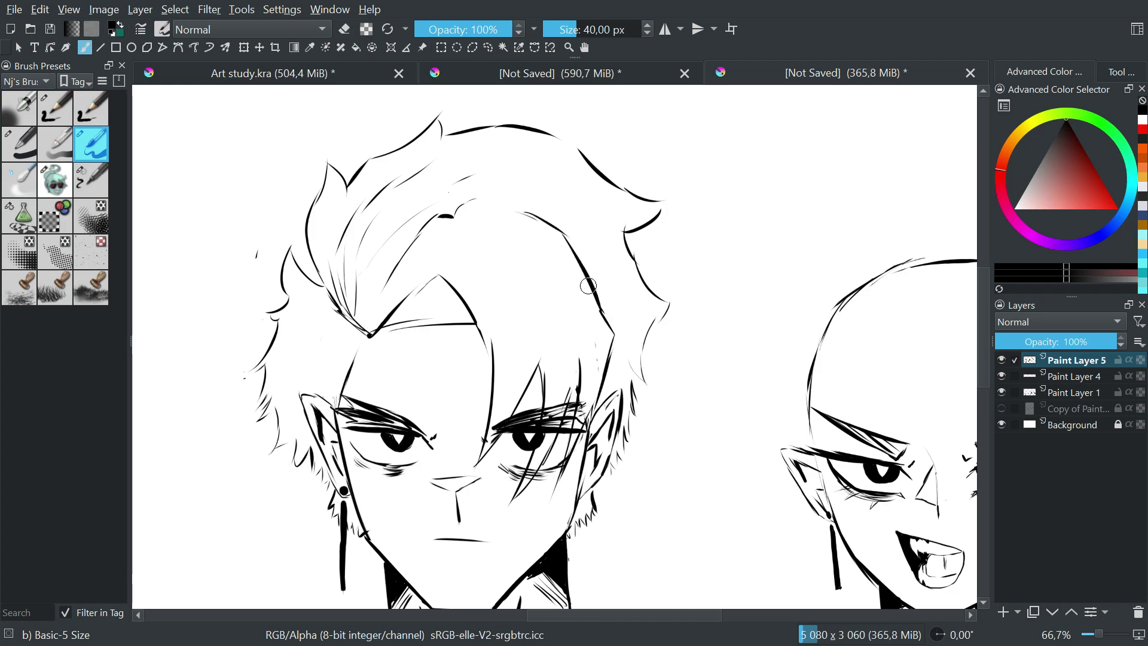
# - Add long curved strands flowing from the parting over the crown and down into the bangs
pyautogui.moveTo(503, 250); pyautogui.dragTo(557, 338)
pyautogui.moveTo(476, 198); pyautogui.dragTo(521, 213)
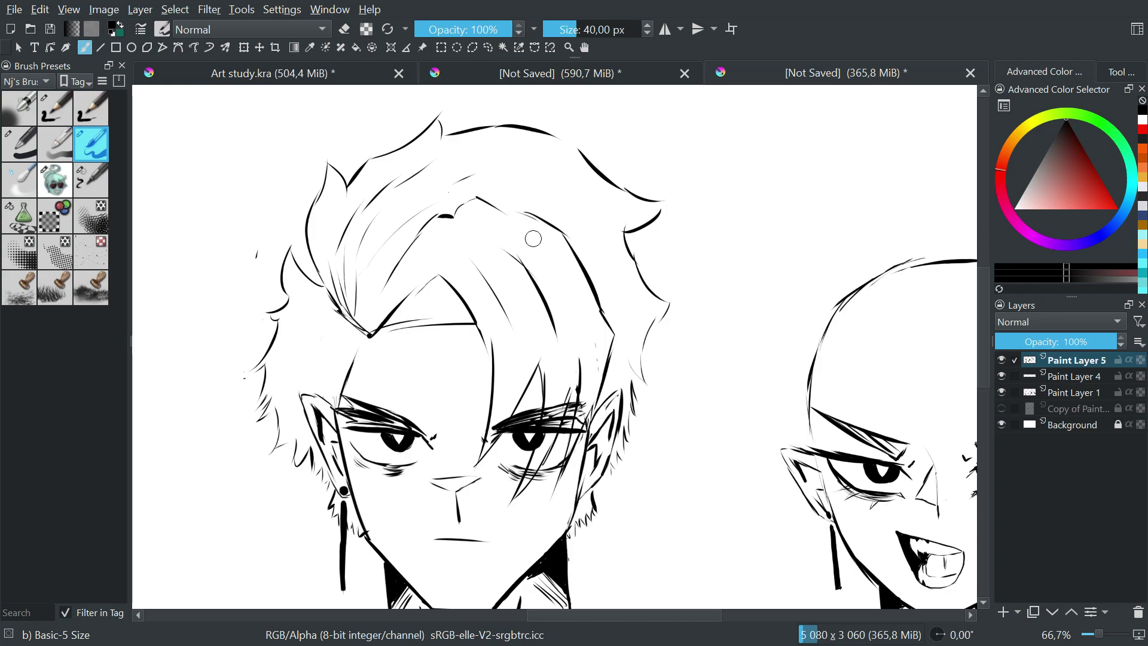
pyautogui.moveTo(406, 209)
pyautogui.mouseDown()
pyautogui.moveTo(444, 165)
pyautogui.moveTo(478, 149)
pyautogui.moveTo(563, 203)
pyautogui.moveTo(599, 271)
pyautogui.mouseUp()
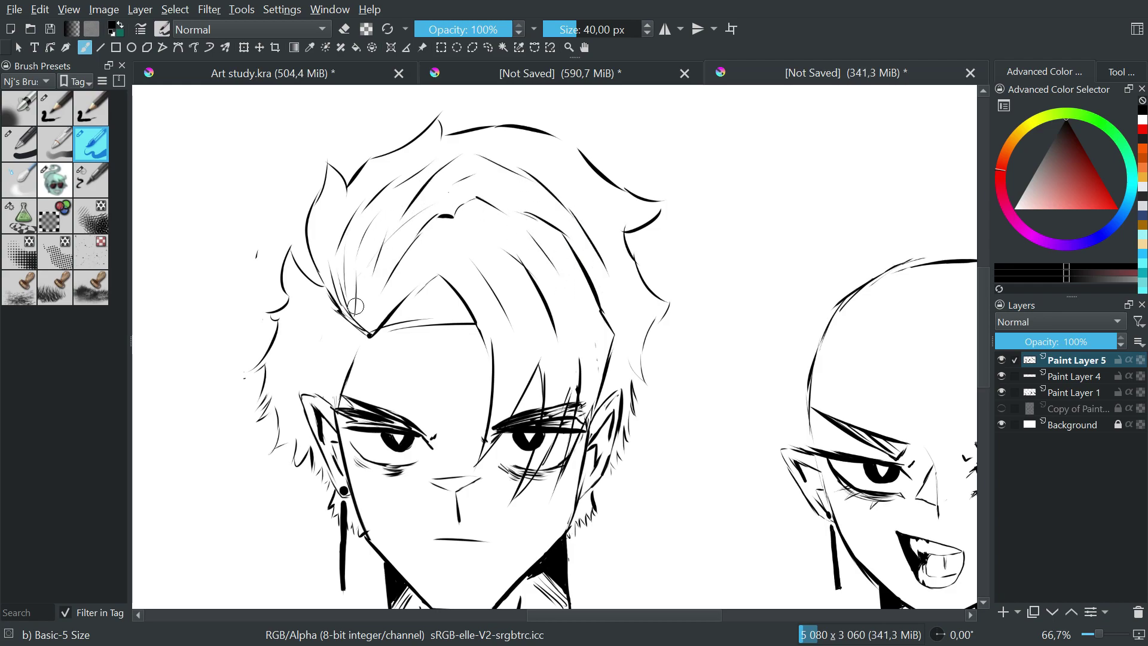
pyautogui.moveTo(422, 163)
pyautogui.mouseDown()
pyautogui.moveTo(502, 141)
pyautogui.moveTo(604, 223)
pyautogui.mouseUp()
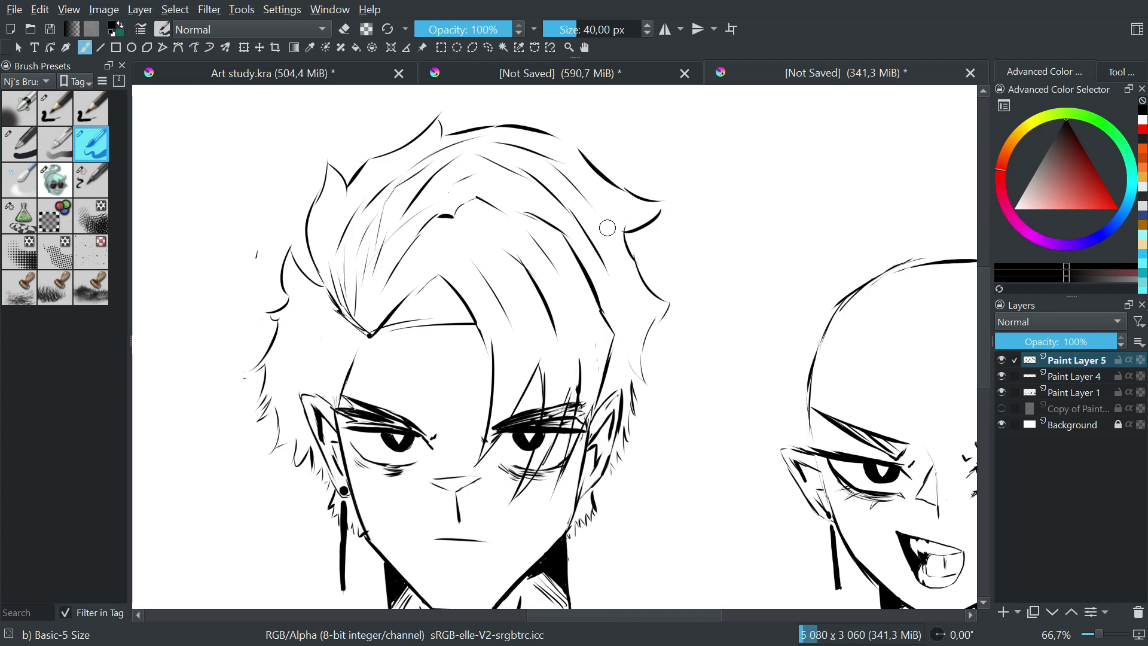
# - Erase the far outer hair edge and redraw it closer to the head with bolder lines and pointed tips
pyautogui.press('e')
pyautogui.moveTo(600, 171)
pyautogui.mouseDown()
pyautogui.moveTo(671, 213)
pyautogui.moveTo(614, 226)
pyautogui.moveTo(663, 243)
pyautogui.moveTo(665, 311)
pyautogui.mouseUp()
pyautogui.press('e')
pyautogui.press('e')
pyautogui.press('e')
pyautogui.moveTo(619, 239)
pyautogui.mouseDown()
pyautogui.moveTo(659, 320)
pyautogui.moveTo(671, 380)
pyautogui.mouseUp()
pyautogui.press('e')
pyautogui.moveTo(646, 320); pyautogui.dragTo(648, 408)
pyautogui.press('e')
pyautogui.press('e')
pyautogui.moveTo(647, 322)
pyautogui.mouseDown()
pyautogui.moveTo(656, 401)
pyautogui.moveTo(647, 392)
pyautogui.mouseUp()
pyautogui.press('e')
# - Draw inner strands down the far side of the hair, between the outer edge and the ear
pyautogui.moveTo(631, 364); pyautogui.dragTo(639, 393)
pyautogui.moveTo(596, 271)
pyautogui.mouseDown()
pyautogui.moveTo(606, 380)
pyautogui.moveTo(601, 348)
pyautogui.mouseUp()
pyautogui.moveTo(625, 302); pyautogui.dragTo(620, 388)
pyautogui.moveTo(612, 275); pyautogui.dragTo(625, 344)
pyautogui.moveTo(592, 235)
pyautogui.mouseDown()
pyautogui.moveTo(617, 280)
pyautogui.moveTo(666, 282)
pyautogui.mouseUp()
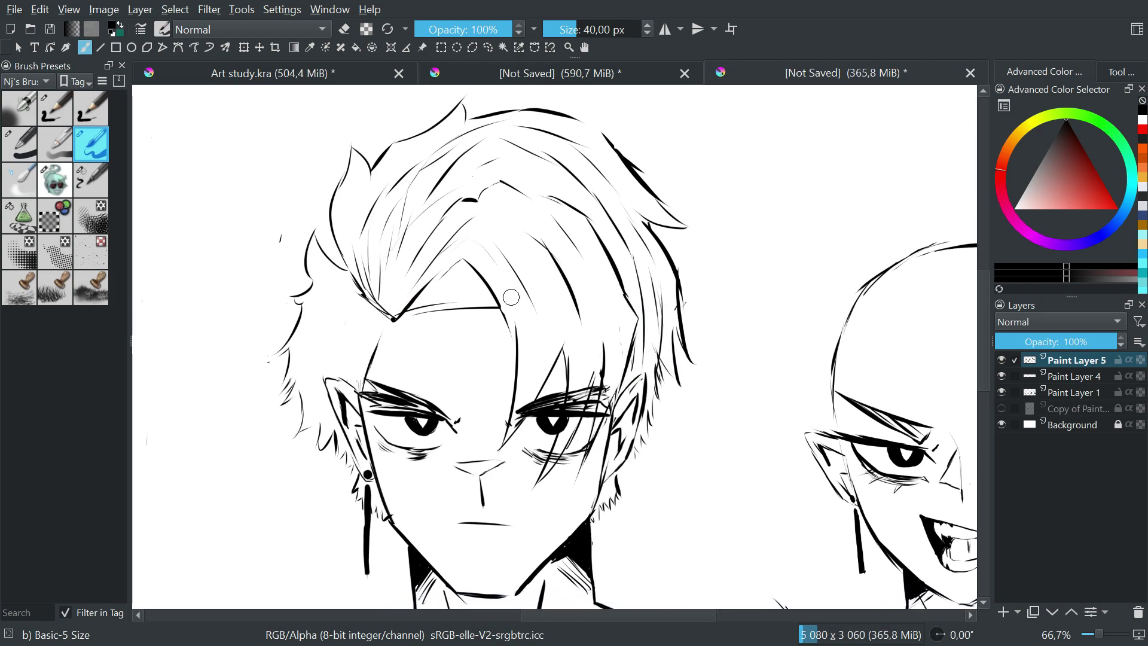
# - Fill the bangs above the far eye and the hair near the ear with more tapered strands
pyautogui.press('-')
pyautogui.press('+')
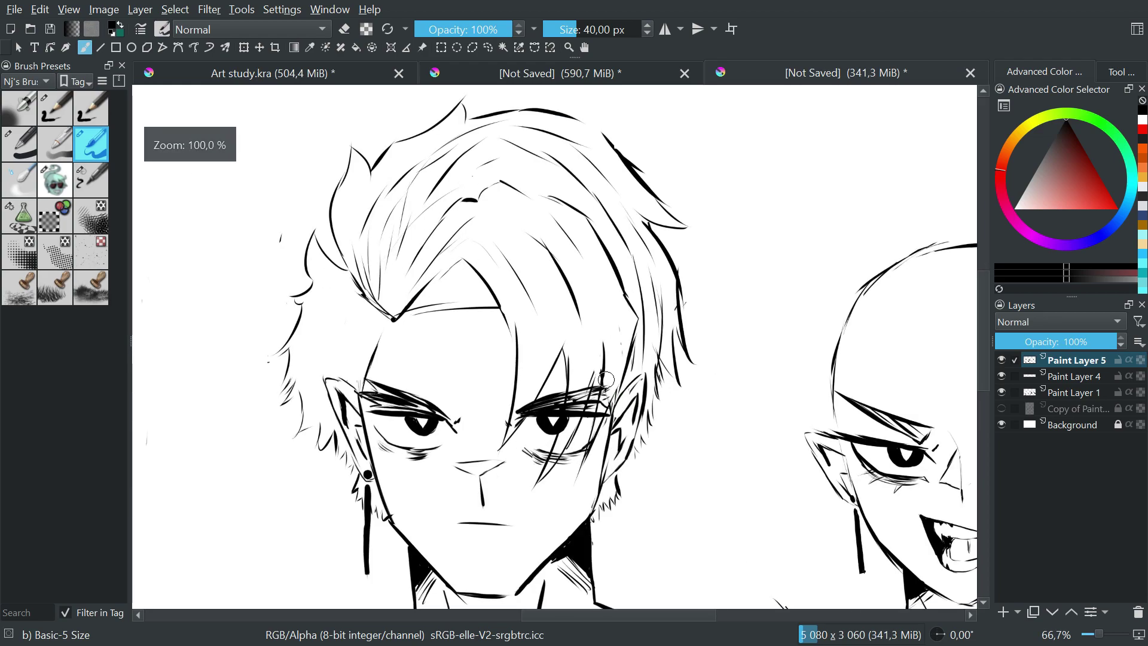
pyautogui.press('+')
pyautogui.moveTo(541, 401)
pyautogui.mouseDown()
pyautogui.moveTo(546, 285)
pyautogui.moveTo(577, 382)
pyautogui.mouseUp()
pyautogui.moveTo(561, 338)
pyautogui.mouseDown()
pyautogui.moveTo(573, 407)
pyautogui.moveTo(627, 407)
pyautogui.mouseUp()
pyautogui.moveTo(526, 316); pyautogui.dragTo(507, 418)
pyautogui.moveTo(527, 347); pyautogui.dragTo(518, 410)
pyautogui.moveTo(571, 314); pyautogui.dragTo(587, 412)
pyautogui.moveTo(648, 332); pyautogui.dragTo(632, 430)
pyautogui.moveTo(642, 311); pyautogui.dragTo(643, 407)
pyautogui.moveTo(615, 257); pyautogui.dragTo(627, 353)
pyautogui.moveTo(614, 233); pyautogui.dragTo(639, 319)
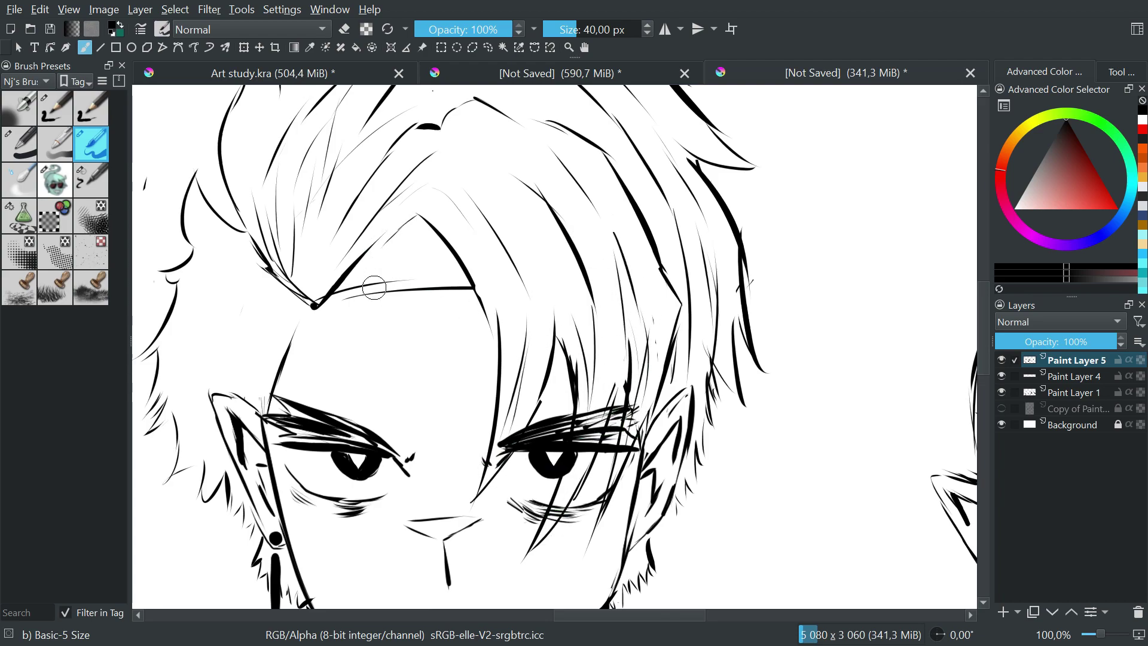
# - Replace the plain temple hairline with short jagged hair strokes from the parting point down to the eyebrow
pyautogui.press('e')
pyautogui.moveTo(298, 324)
pyautogui.mouseDown()
pyautogui.moveTo(272, 400)
pyautogui.moveTo(301, 315)
pyautogui.moveTo(306, 332)
pyautogui.mouseUp()
pyautogui.press('e')
pyautogui.moveTo(290, 341); pyautogui.dragTo(303, 339)
pyautogui.moveTo(266, 394); pyautogui.dragTo(279, 397)
# - Erase the straight forehead hairline and draw short hair-root strokes rising from it into the parted section
pyautogui.press('e')
pyautogui.moveTo(348, 301); pyautogui.dragTo(467, 289)
pyautogui.press('e')
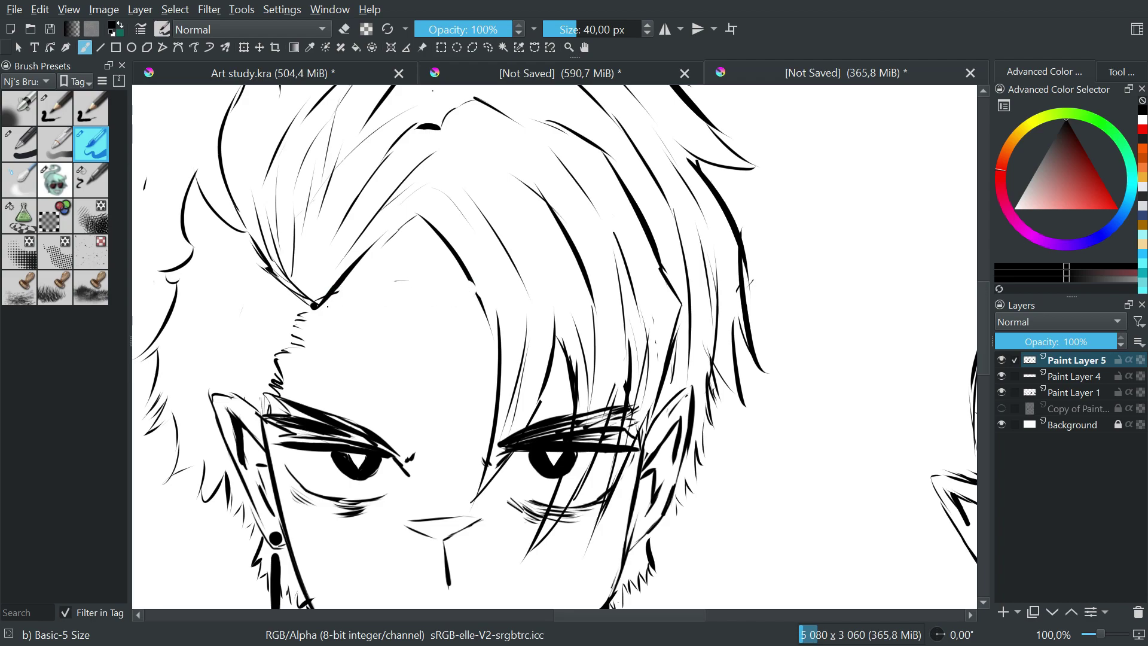
pyautogui.moveTo(330, 306); pyautogui.dragTo(454, 248)
pyautogui.moveTo(442, 296); pyautogui.dragTo(477, 289)
# - Thicken the front edge of the bangs and add long thin strands falling beside the nose and over the eye
pyautogui.press('-')
pyautogui.press('-')
pyautogui.press('+')
pyautogui.press('+')
pyautogui.moveTo(475, 282); pyautogui.dragTo(494, 350)
pyautogui.moveTo(542, 314)
pyautogui.mouseDown()
pyautogui.moveTo(538, 238)
pyautogui.moveTo(490, 241)
pyautogui.moveTo(492, 272)
pyautogui.mouseUp()
pyautogui.press('e')
pyautogui.press('e')
pyautogui.moveTo(466, 205); pyautogui.dragTo(495, 301)
pyautogui.moveTo(518, 242); pyautogui.dragTo(514, 253)
pyautogui.moveTo(409, 150)
pyautogui.mouseDown()
pyautogui.moveTo(455, 202)
pyautogui.moveTo(445, 186)
pyautogui.moveTo(458, 395)
pyautogui.mouseUp()
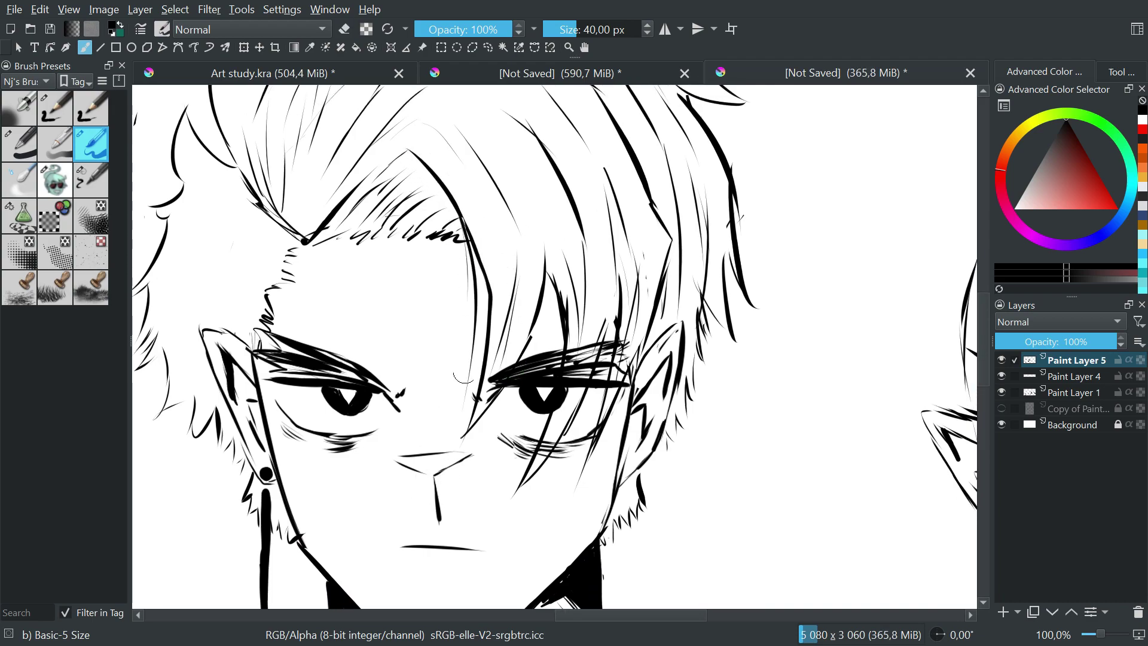
pyautogui.moveTo(472, 233); pyautogui.dragTo(479, 391)
pyautogui.moveTo(515, 246); pyautogui.dragTo(478, 496)
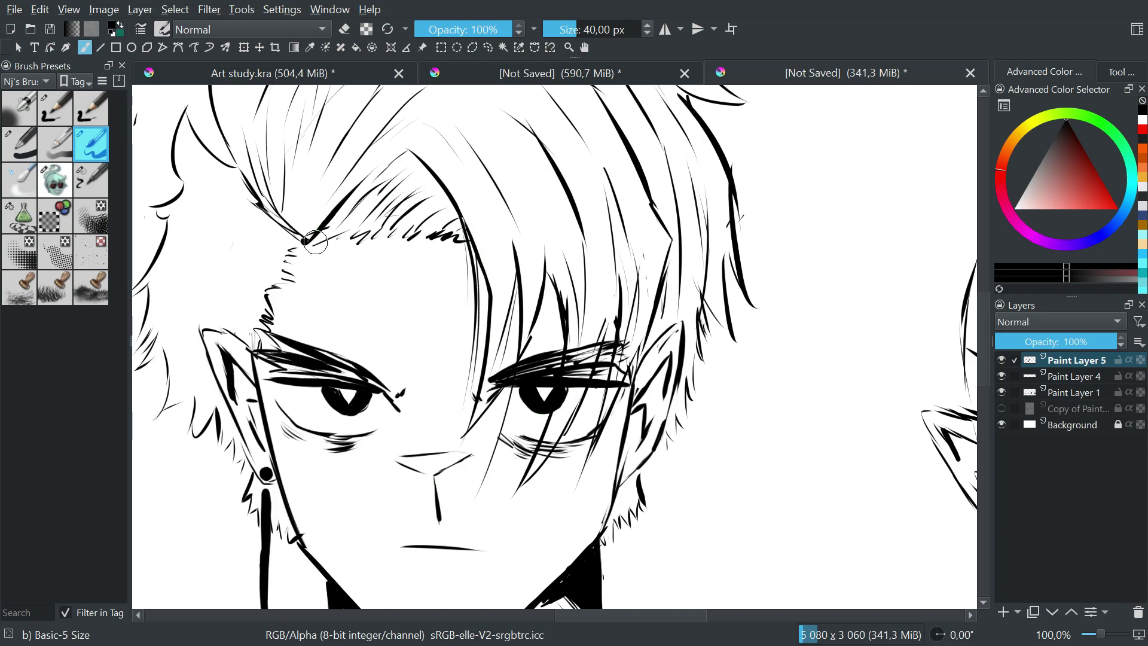
# - Texture the swept-back side hair with short strokes between the temple, the ear and the jagged outer edge
pyautogui.moveTo(300, 257); pyautogui.dragTo(403, 279)
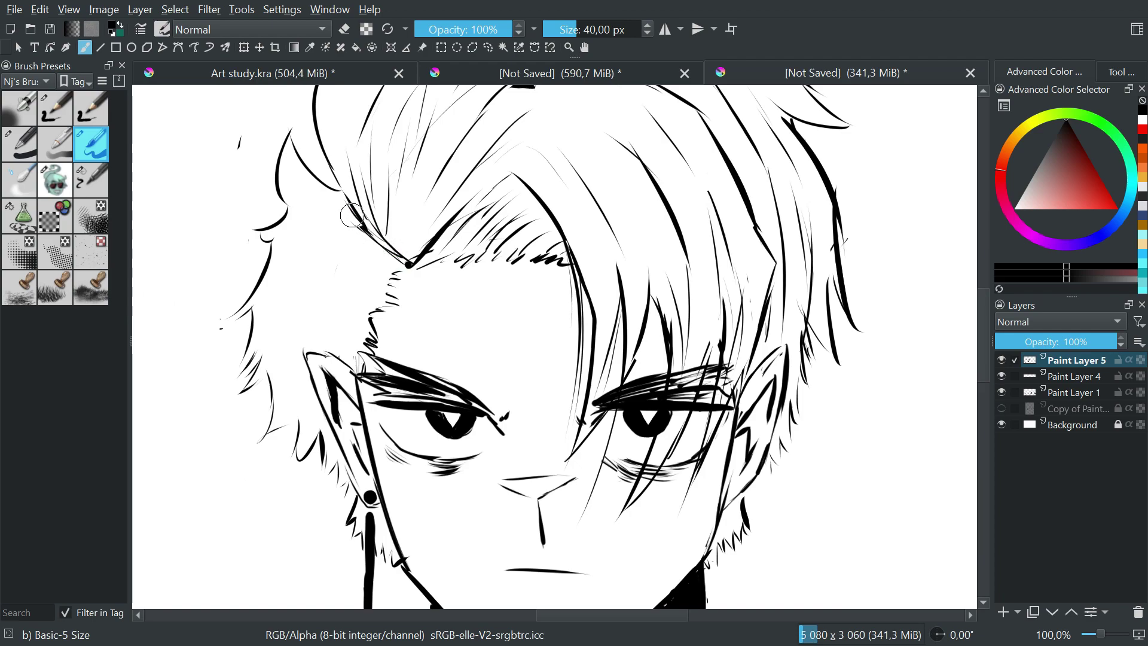
pyautogui.moveTo(325, 226); pyautogui.dragTo(315, 225)
pyautogui.moveTo(372, 244)
pyautogui.mouseDown()
pyautogui.moveTo(317, 241)
pyautogui.moveTo(343, 258)
pyautogui.mouseUp()
pyautogui.moveTo(395, 271)
pyautogui.mouseDown()
pyautogui.moveTo(371, 284)
pyautogui.moveTo(301, 278)
pyautogui.mouseUp()
pyautogui.moveTo(360, 293); pyautogui.dragTo(317, 293)
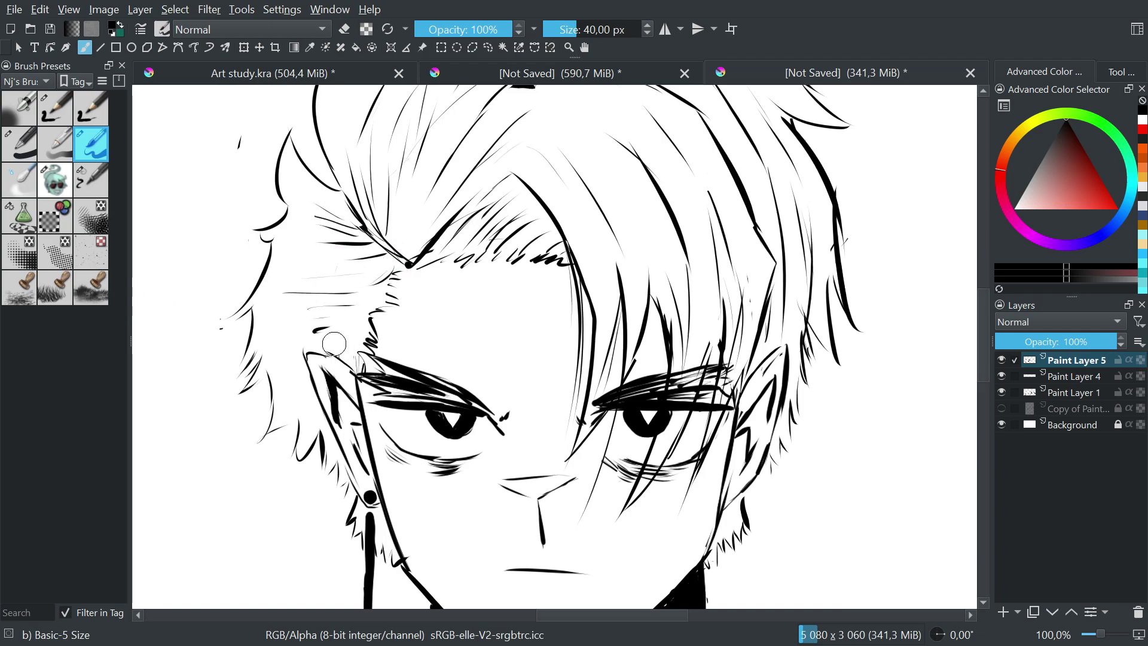
pyautogui.moveTo(282, 303); pyautogui.dragTo(268, 325)
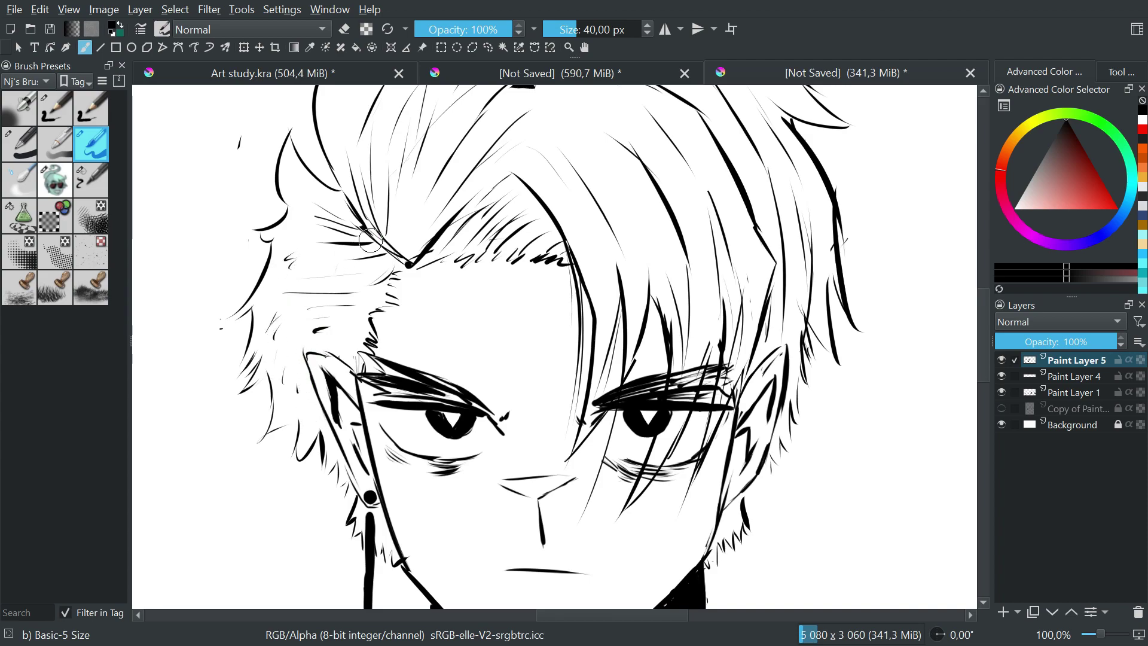
pyautogui.moveTo(311, 189); pyautogui.dragTo(300, 184)
pyautogui.moveTo(298, 202); pyautogui.dragTo(303, 214)
pyautogui.moveTo(358, 329); pyautogui.dragTo(330, 328)
pyautogui.moveTo(359, 348); pyautogui.dragTo(335, 347)
# - Add small accent dashes across the crown, the side tuft and the bangs
pyautogui.press('-')
pyautogui.press('-')
pyautogui.press('-')
pyautogui.moveTo(690, 358); pyautogui.dragTo(648, 338)
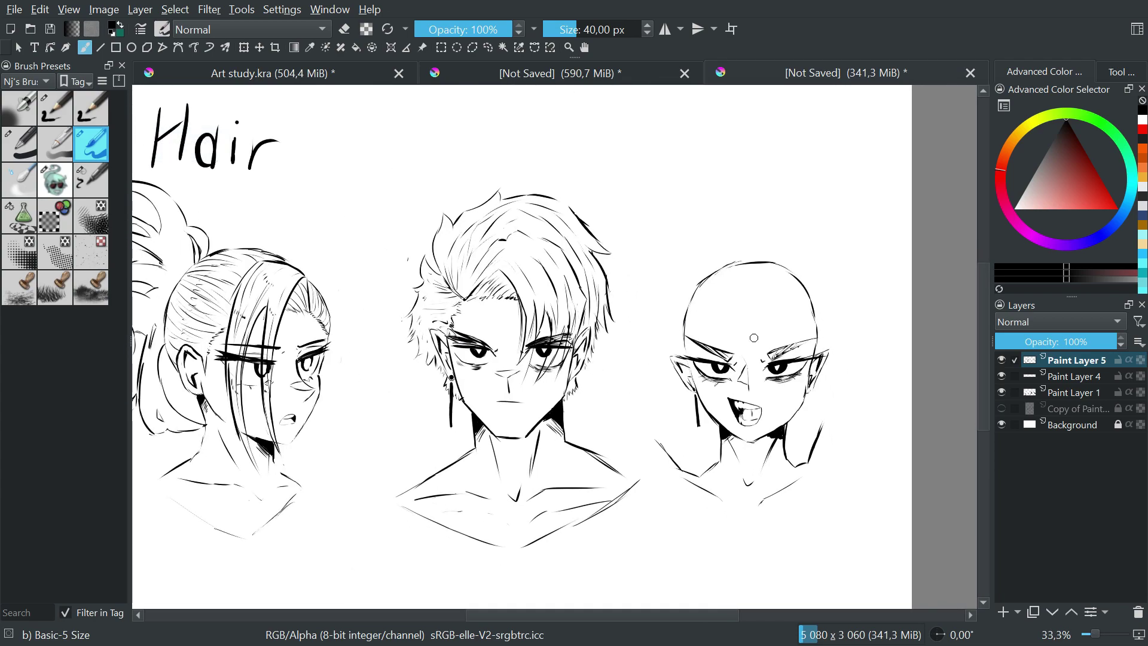
pyautogui.press('+')
pyautogui.press('+')
pyautogui.moveTo(529, 308); pyautogui.dragTo(547, 398)
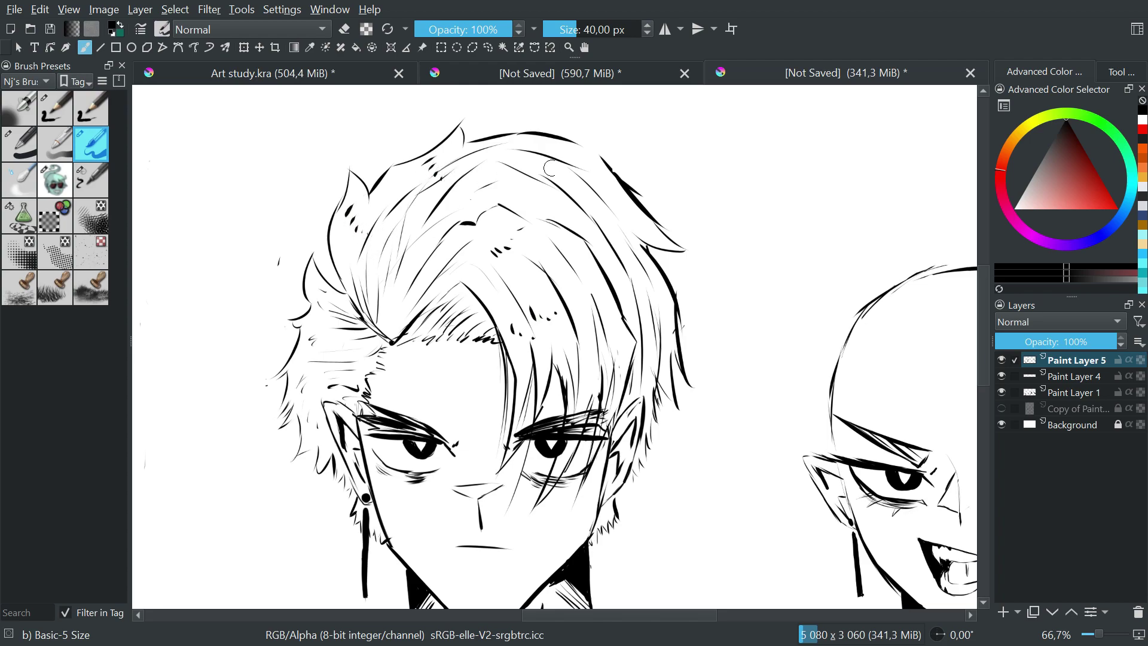
# - Erase stray marks around the bang strands that cross the far eye
pyautogui.moveTo(678, 337); pyautogui.dragTo(688, 193)
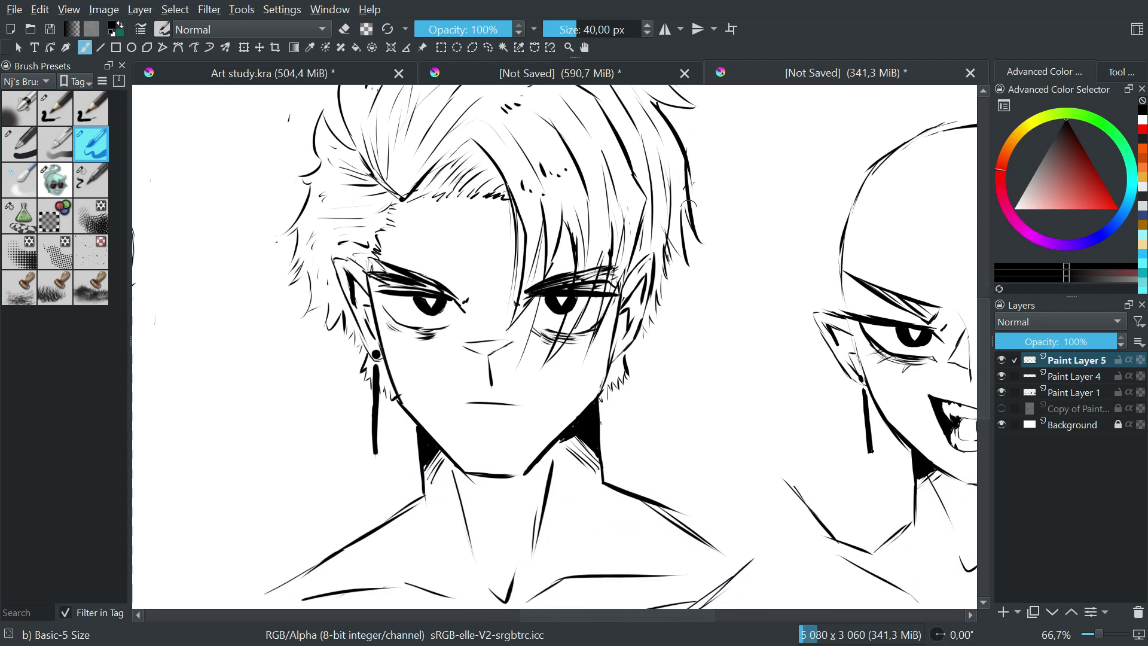
pyautogui.press('e')
pyautogui.press('e')
pyautogui.press('e')
pyautogui.moveTo(571, 296); pyautogui.dragTo(567, 353)
pyautogui.scroll(-1, 567, 354)
pyautogui.press('-')
pyautogui.press('+')
pyautogui.press('+')
pyautogui.press('+')
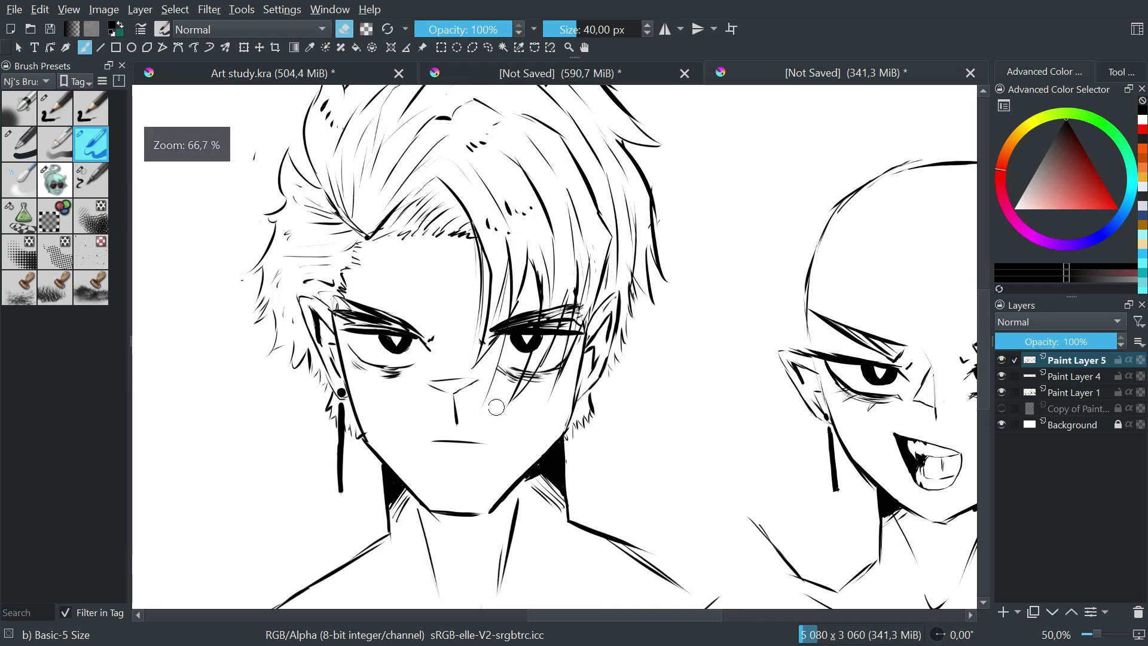
# - Darken and thicken the jagged hair ends below both ears
pyautogui.press('e')
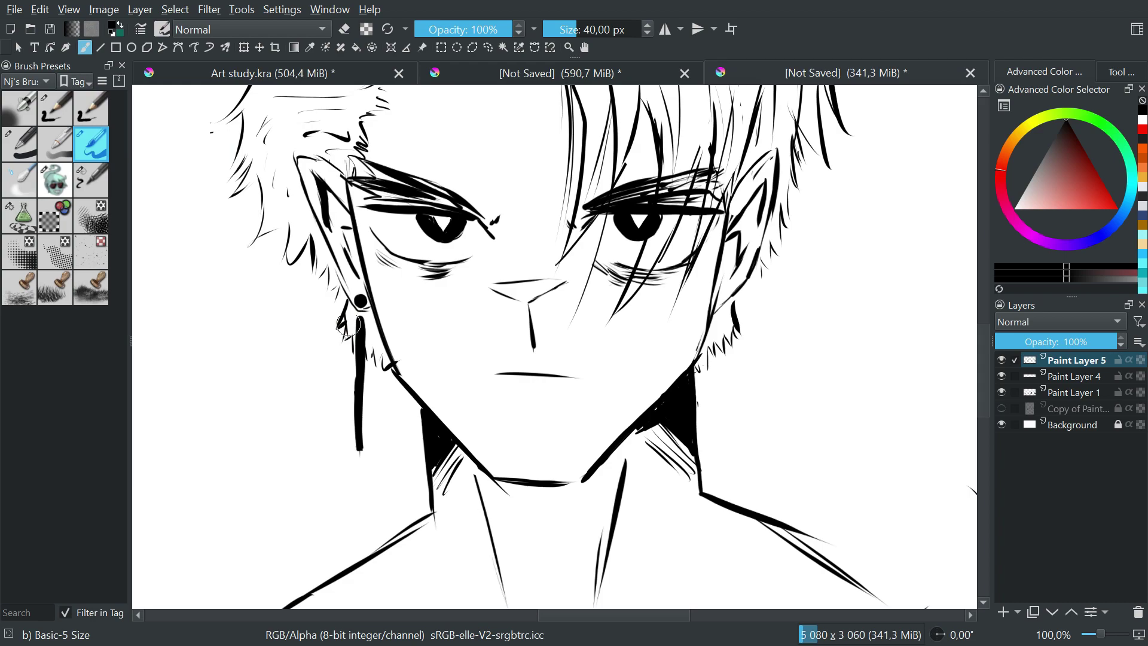
pyautogui.moveTo(360, 344); pyautogui.dragTo(389, 365)
pyautogui.moveTo(708, 320); pyautogui.dragTo(701, 357)
pyautogui.moveTo(720, 314)
pyautogui.mouseDown()
pyautogui.moveTo(707, 354)
pyautogui.moveTo(721, 338)
pyautogui.moveTo(666, 387)
pyautogui.mouseUp()
# - On the open-mouthed bald head, mark the hairline's centre with a dot and draw a curved hairline out to both temples
pyautogui.hotkey('ctrl', '-')
pyautogui.hotkey('ctrl', '-')
pyautogui.hotkey('ctrl', '-')
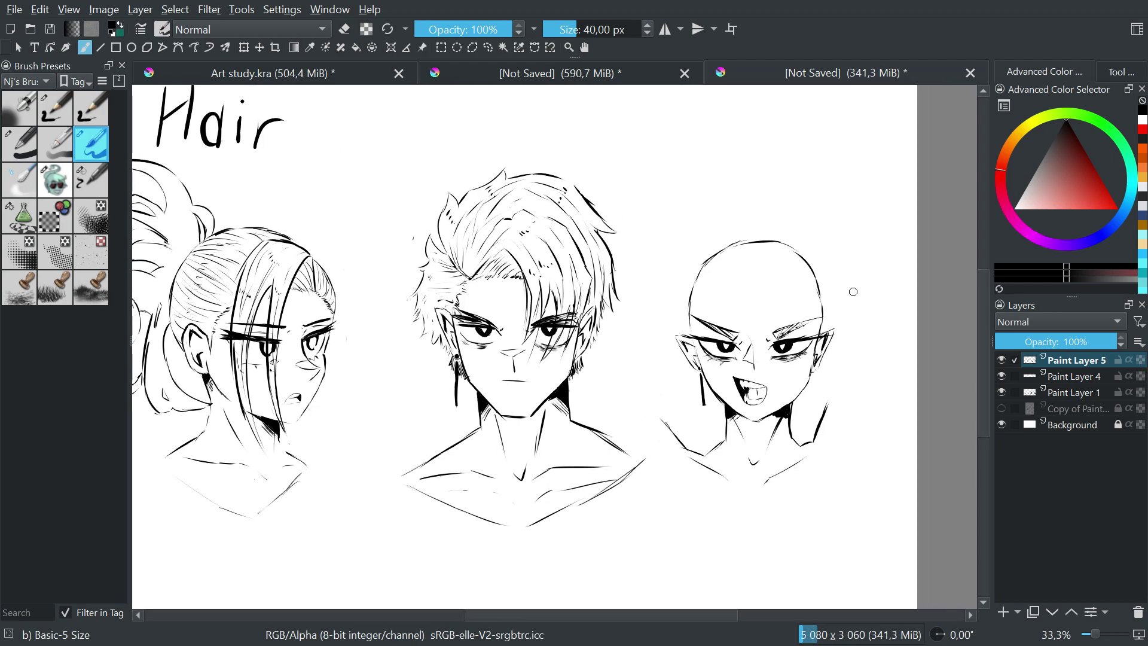
pyautogui.scroll(1, 676, 294)
pyautogui.scroll(2, 665, 357)
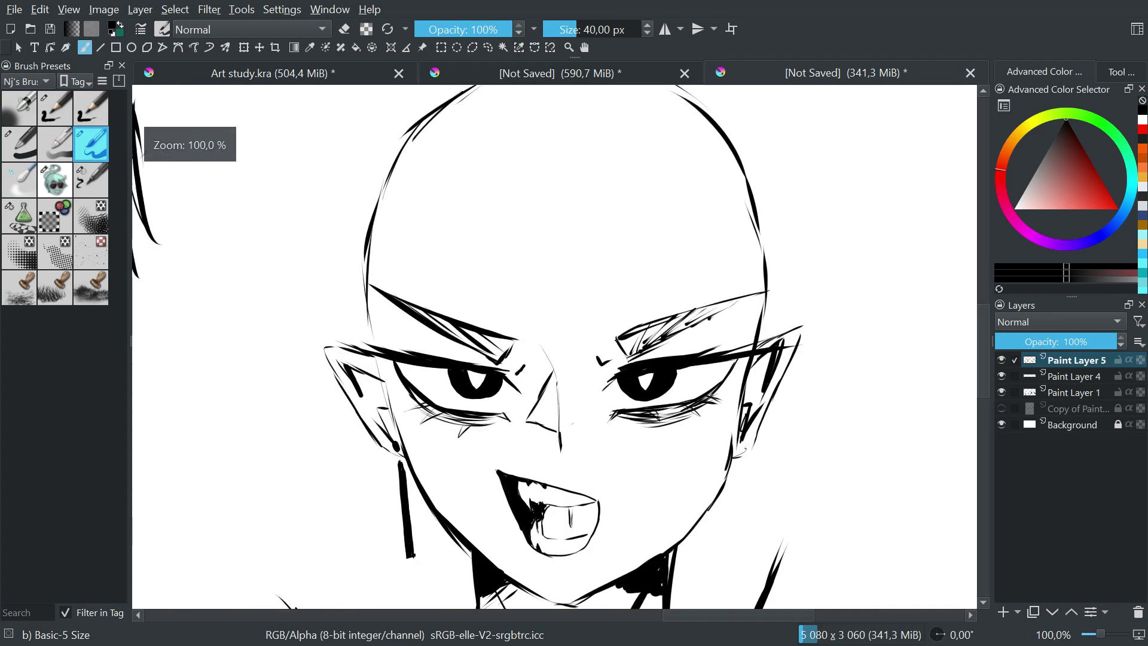
pyautogui.scroll(1, 592, 228)
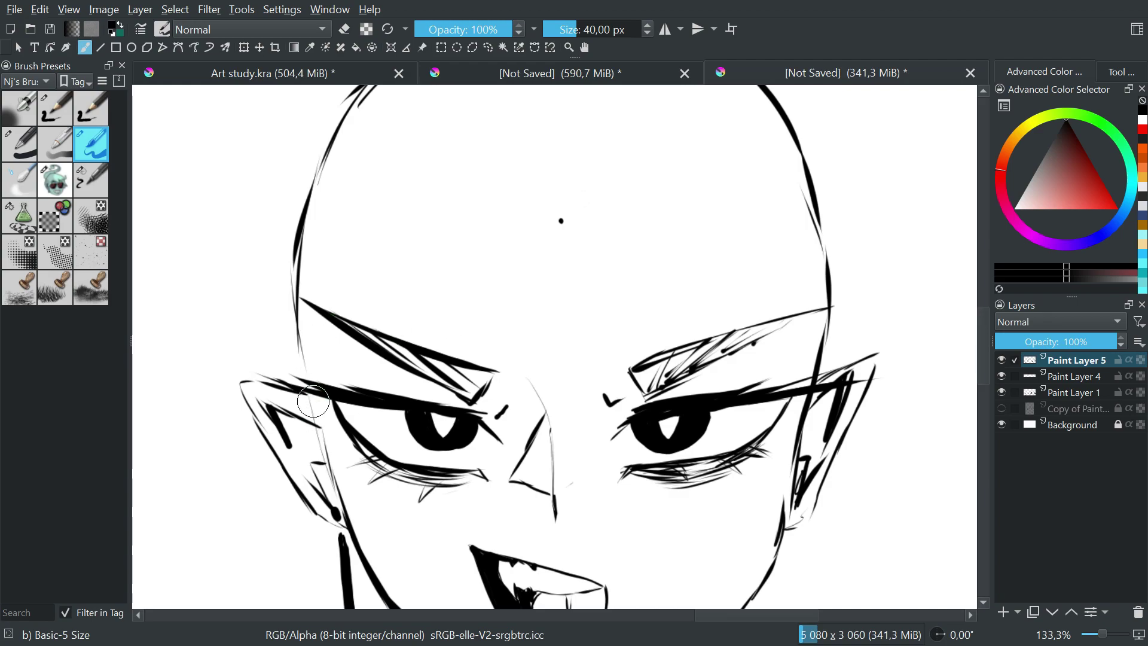
pyautogui.moveTo(308, 396)
pyautogui.mouseDown()
pyautogui.moveTo(325, 290)
pyautogui.moveTo(520, 223)
pyautogui.moveTo(533, 200)
pyautogui.moveTo(458, 218)
pyautogui.mouseUp()
pyautogui.moveTo(566, 204)
pyautogui.mouseDown()
pyautogui.moveTo(556, 204)
pyautogui.moveTo(626, 201)
pyautogui.moveTo(770, 284)
pyautogui.moveTo(801, 422)
pyautogui.mouseUp()
pyautogui.hotkey('ctrl', '-')
pyautogui.hotkey('ctrl', '-')
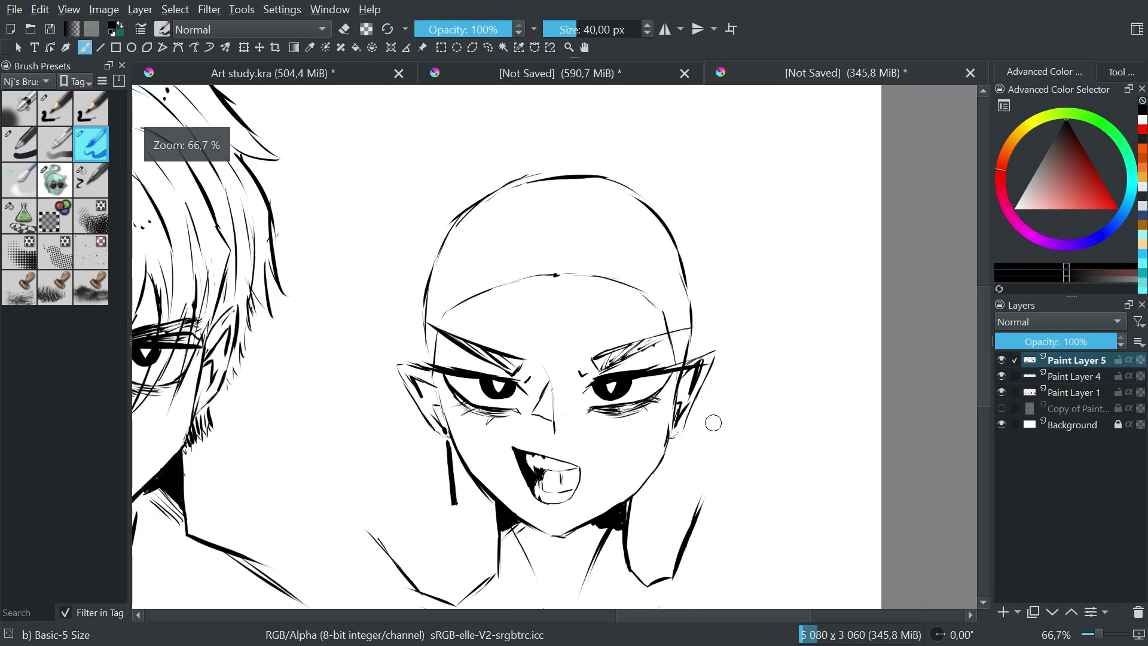
pyautogui.press('-')
pyautogui.moveTo(744, 339)
pyautogui.mouseDown()
pyautogui.moveTo(758, 343)
pyautogui.moveTo(646, 352)
pyautogui.mouseUp()
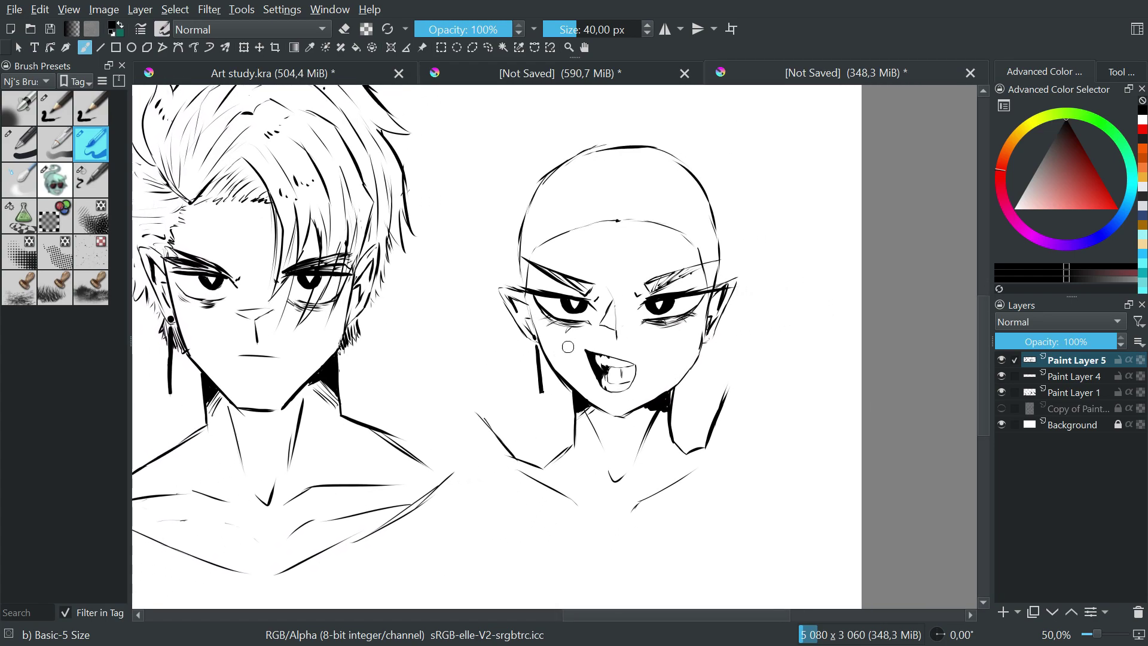
# - On Paint Layer 1, erase both ears and the earring of the open-mouthed head
pyautogui.hotkey('ctrl', '+')
pyautogui.click(1077, 377)
pyautogui.click(1078, 389)
pyautogui.hotkey('ctrl', '+')
pyautogui.press('e')
pyautogui.moveTo(442, 231)
pyautogui.mouseDown()
pyautogui.moveTo(454, 257)
pyautogui.moveTo(478, 263)
pyautogui.moveTo(526, 403)
pyautogui.moveTo(515, 346)
pyautogui.mouseUp()
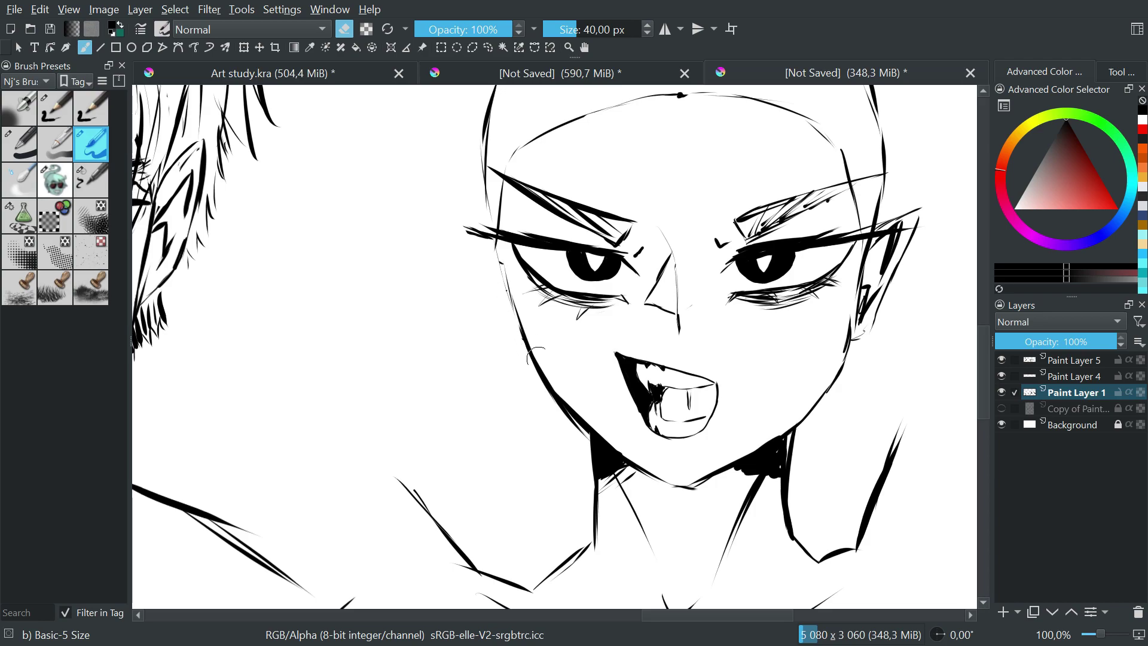
pyautogui.moveTo(741, 317); pyautogui.dragTo(514, 359)
pyautogui.moveTo(710, 262)
pyautogui.mouseDown()
pyautogui.moveTo(694, 279)
pyautogui.moveTo(664, 261)
pyautogui.moveTo(675, 287)
pyautogui.moveTo(634, 352)
pyautogui.moveTo(686, 289)
pyautogui.mouseUp()
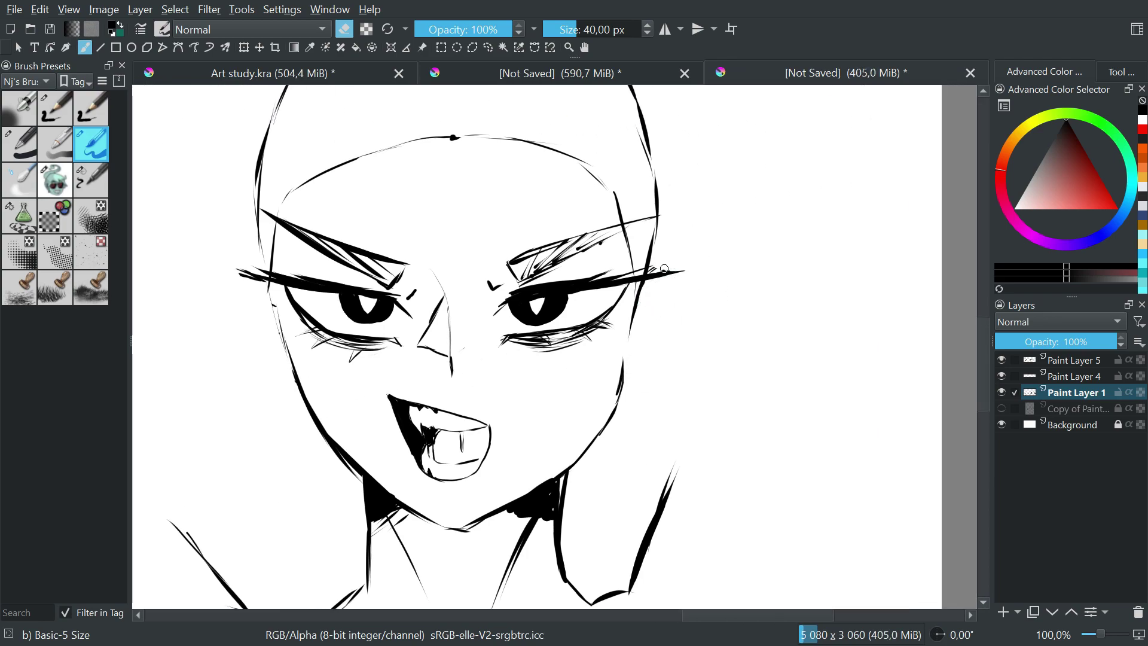
pyautogui.press('e')
pyautogui.press('-')
pyautogui.press('-')
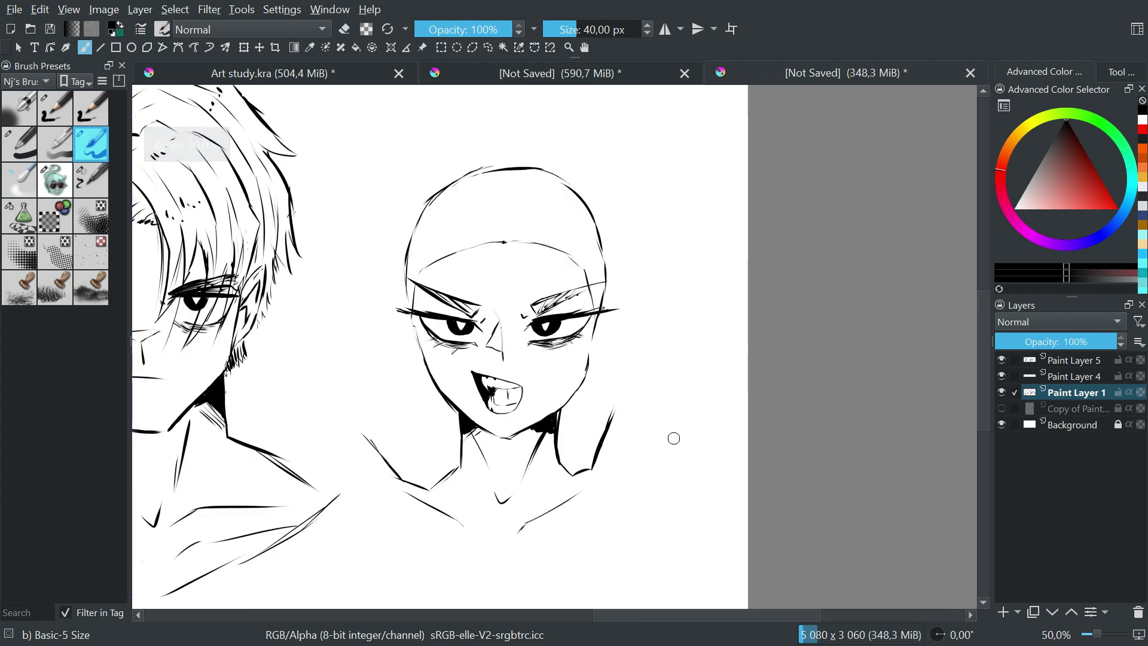
# - On Paint Layer 5, draw two arched face-framing strands from the hairline's centre down both cheeks to below the jaw
pyautogui.click(1064, 377)
pyautogui.click(1073, 361)
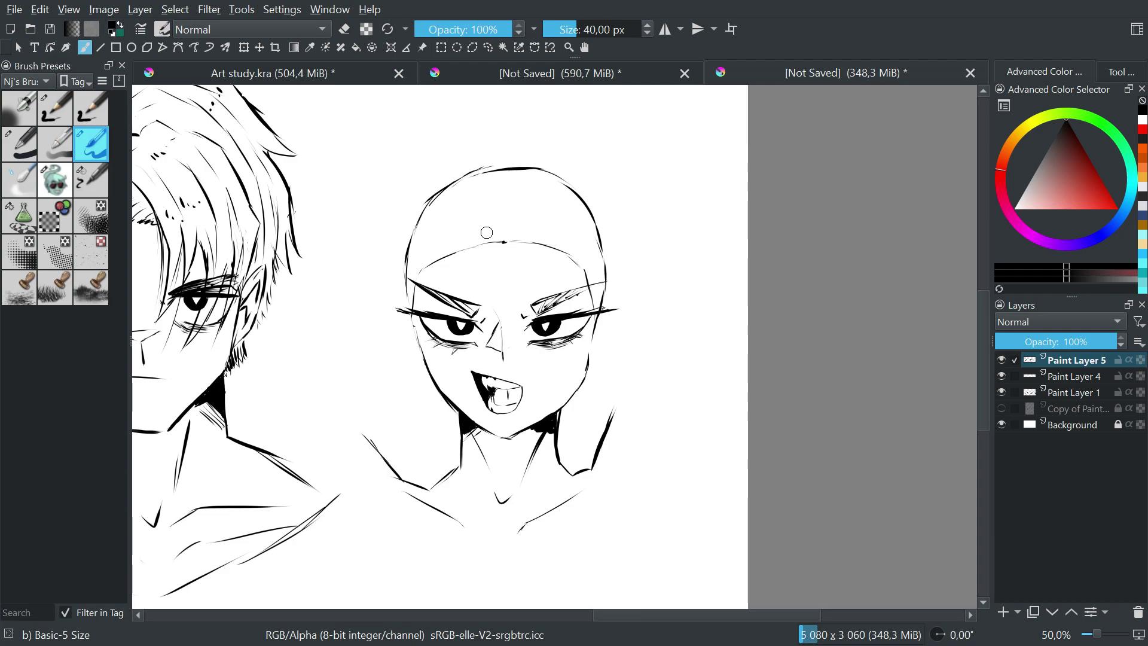
pyautogui.press('+')
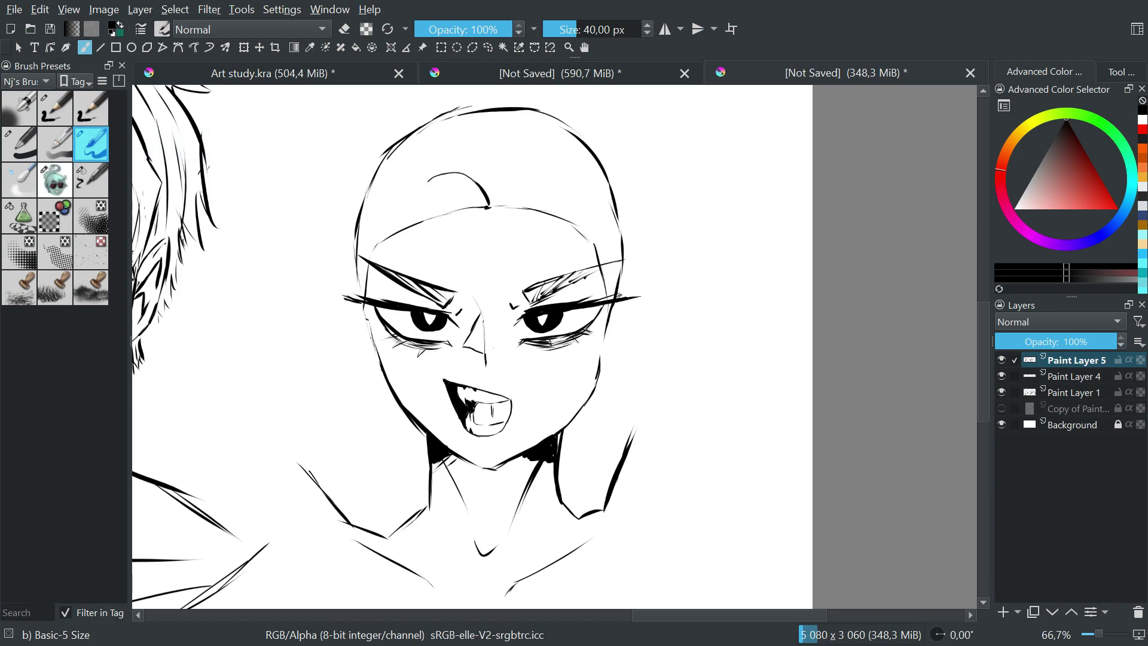
pyautogui.moveTo(428, 182); pyautogui.dragTo(399, 445)
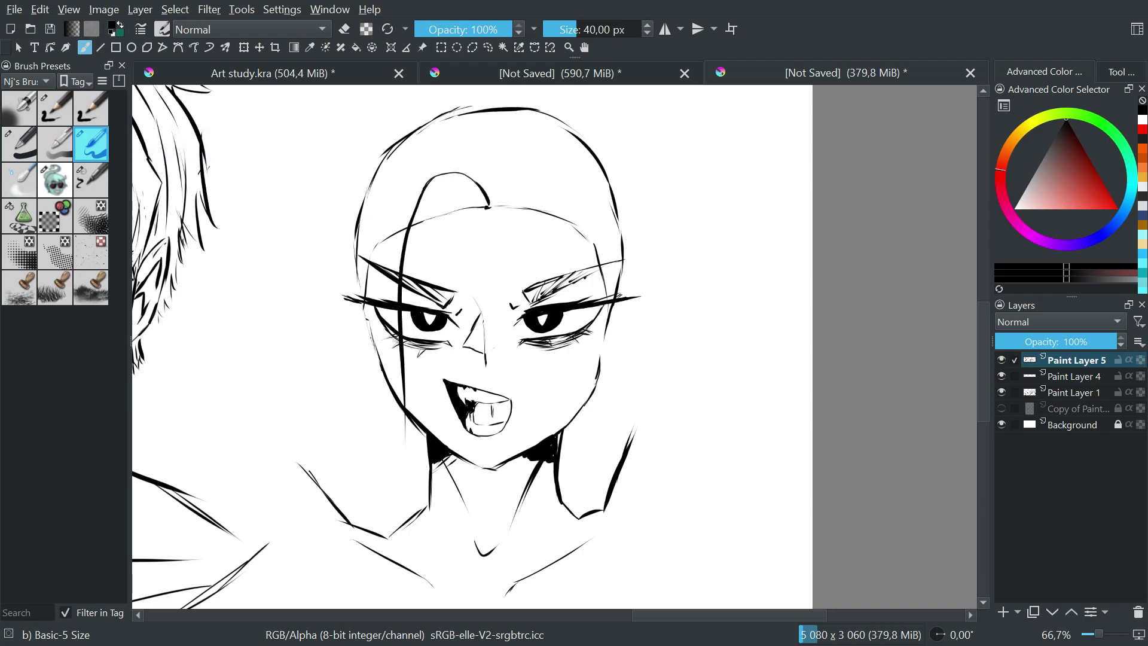
pyautogui.moveTo(490, 205)
pyautogui.mouseDown()
pyautogui.moveTo(502, 184)
pyautogui.moveTo(564, 269)
pyautogui.moveTo(568, 480)
pyautogui.mouseUp()
pyautogui.moveTo(405, 432); pyautogui.dragTo(410, 506)
pyautogui.moveTo(576, 447); pyautogui.dragTo(589, 517)
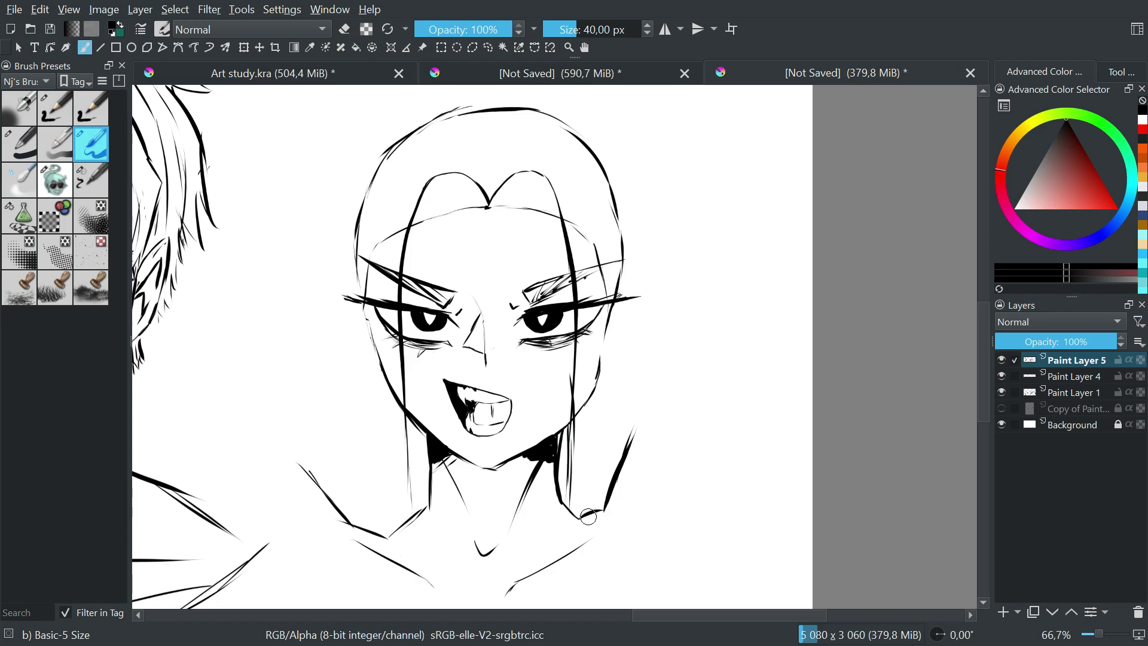
# - Draw a straight parting line from the hairline's centre up to the top of the skull
pyautogui.moveTo(523, 225); pyautogui.dragTo(500, 330)
pyautogui.press('+')
pyautogui.moveTo(466, 232); pyautogui.dragTo(459, 278)
pyautogui.moveTo(417, 206); pyautogui.dragTo(419, 302)
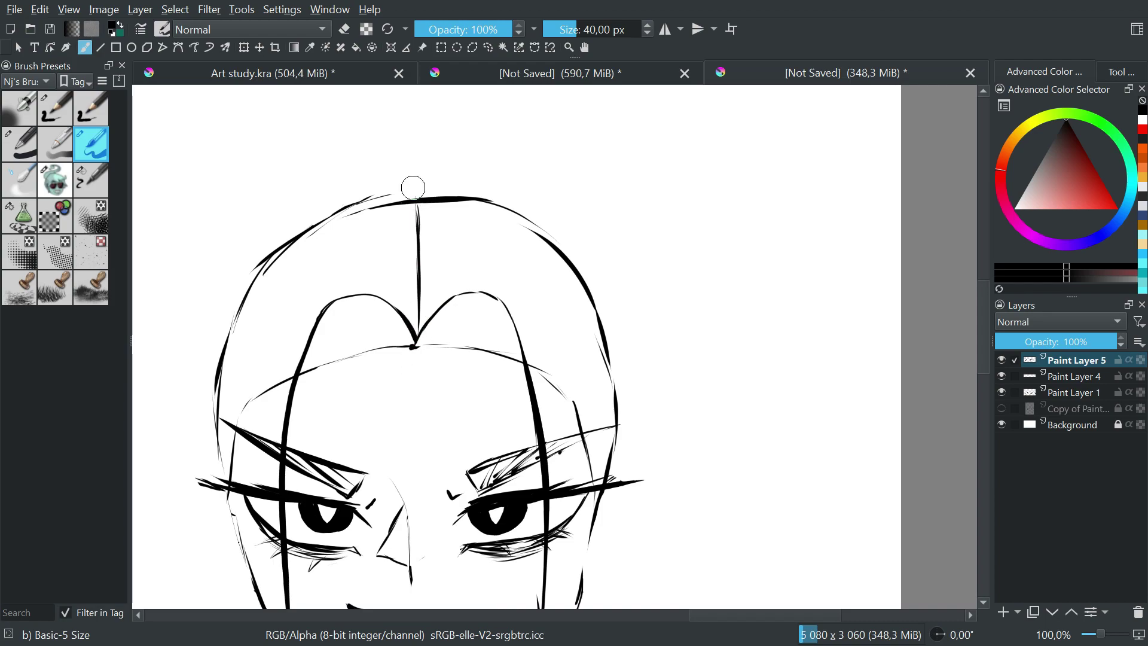
# - Draw the outer hair contour on the viewer's left, arching from above the parting down to the shoulder
pyautogui.press('-')
pyautogui.moveTo(449, 209)
pyautogui.mouseDown()
pyautogui.moveTo(461, 230)
pyautogui.moveTo(397, 197)
pyautogui.moveTo(352, 220)
pyautogui.moveTo(322, 250)
pyautogui.moveTo(278, 371)
pyautogui.mouseUp()
pyautogui.scroll(-3, 278, 358)
pyautogui.moveTo(283, 299); pyautogui.dragTo(275, 445)
pyautogui.moveTo(277, 338); pyautogui.dragTo(276, 487)
pyautogui.moveTo(280, 410); pyautogui.dragTo(290, 529)
pyautogui.moveTo(289, 389); pyautogui.dragTo(288, 526)
# - Draw a matching outer hair contour on the viewer's right and trim its lower end with the eraser
pyautogui.moveTo(478, 258); pyautogui.dragTo(405, 355)
pyautogui.moveTo(399, 262)
pyautogui.mouseDown()
pyautogui.moveTo(448, 217)
pyautogui.moveTo(524, 237)
pyautogui.moveTo(490, 158)
pyautogui.moveTo(515, 233)
pyautogui.moveTo(522, 427)
pyautogui.mouseUp()
pyautogui.moveTo(525, 387)
pyautogui.mouseDown()
pyautogui.moveTo(499, 264)
pyautogui.moveTo(492, 504)
pyautogui.moveTo(474, 495)
pyautogui.moveTo(493, 444)
pyautogui.moveTo(494, 483)
pyautogui.moveTo(503, 324)
pyautogui.moveTo(503, 412)
pyautogui.moveTo(504, 200)
pyautogui.mouseUp()
pyautogui.press('e')
pyautogui.moveTo(502, 412)
pyautogui.mouseDown()
pyautogui.moveTo(503, 197)
pyautogui.moveTo(495, 374)
pyautogui.mouseUp()
pyautogui.press('e')
pyautogui.press('e')
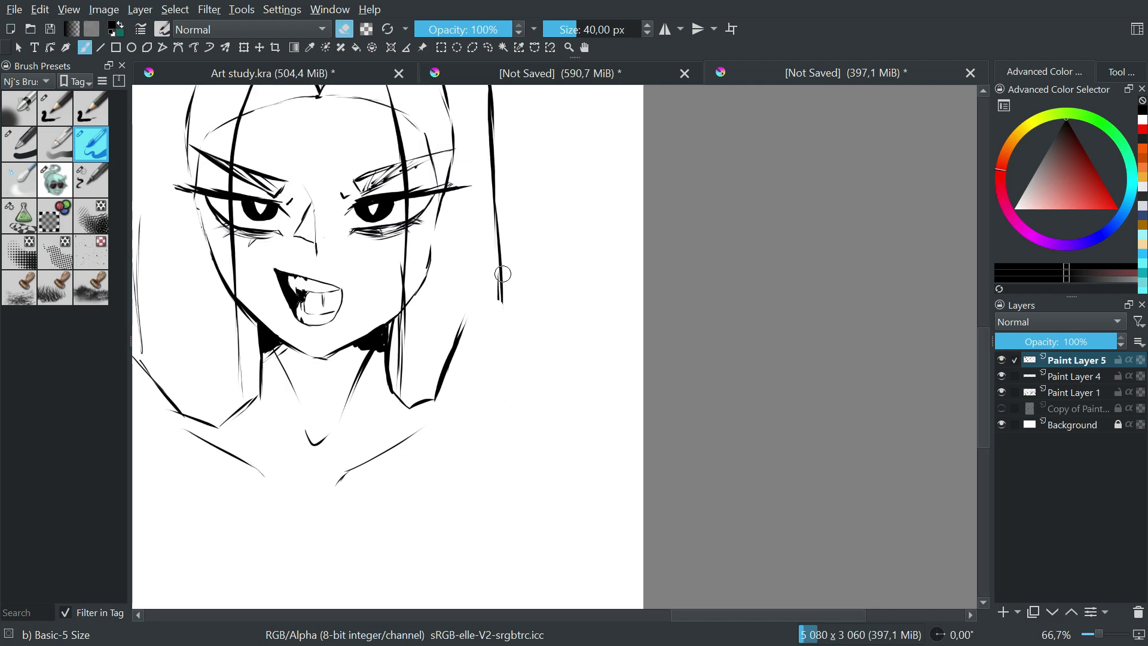
pyautogui.moveTo(508, 299); pyautogui.dragTo(498, 235)
pyautogui.press('e')
pyautogui.moveTo(508, 290); pyautogui.dragTo(544, 375)
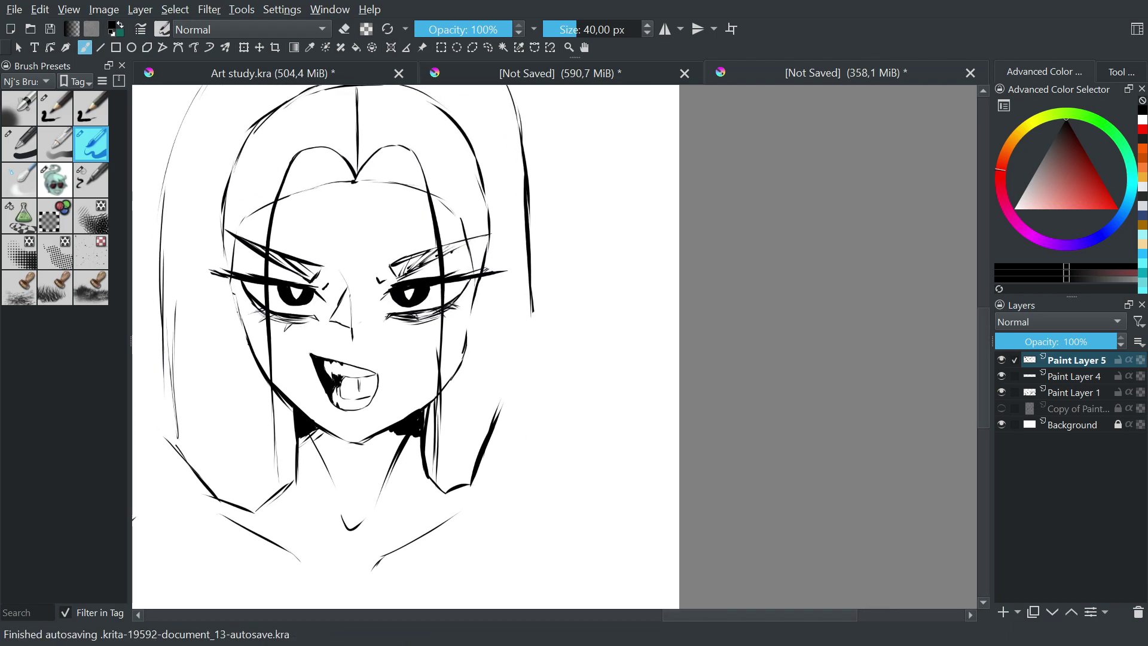
pyautogui.moveTo(484, 348); pyautogui.dragTo(512, 354)
pyautogui.moveTo(568, 396)
pyautogui.mouseDown()
pyautogui.moveTo(596, 436)
pyautogui.moveTo(588, 423)
pyautogui.mouseUp()
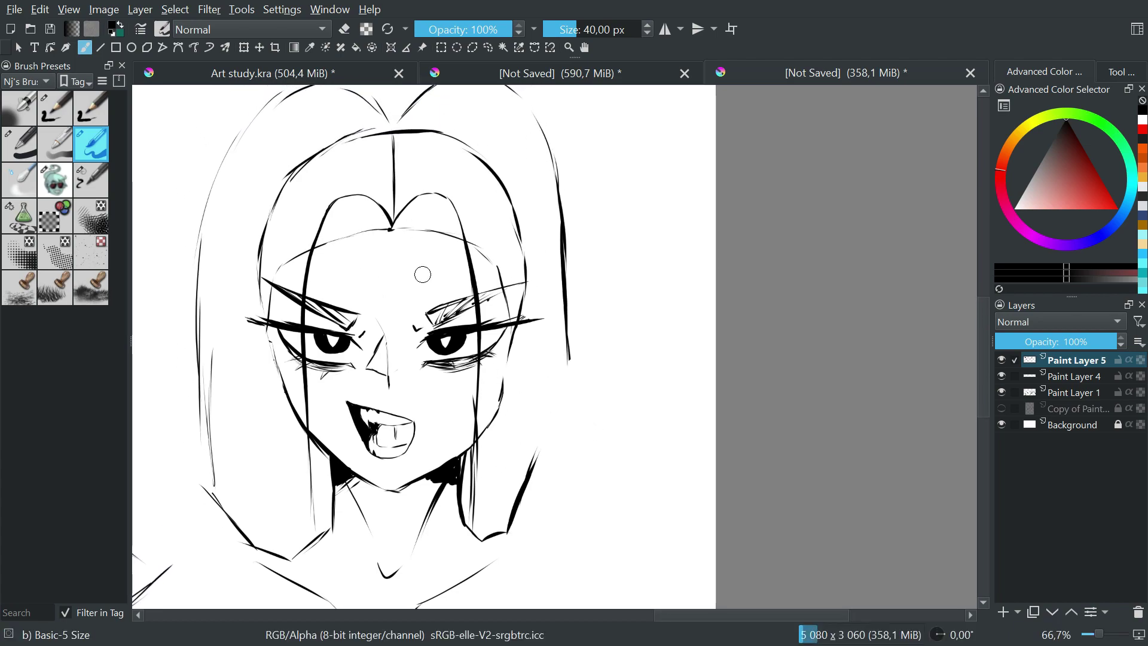
# - Erase the central hairline arc and replace it with broken dashes and short curved strands rising from the forehead
pyautogui.moveTo(428, 274); pyautogui.dragTo(492, 310)
pyautogui.press('e')
pyautogui.moveTo(447, 268); pyautogui.dragTo(410, 274)
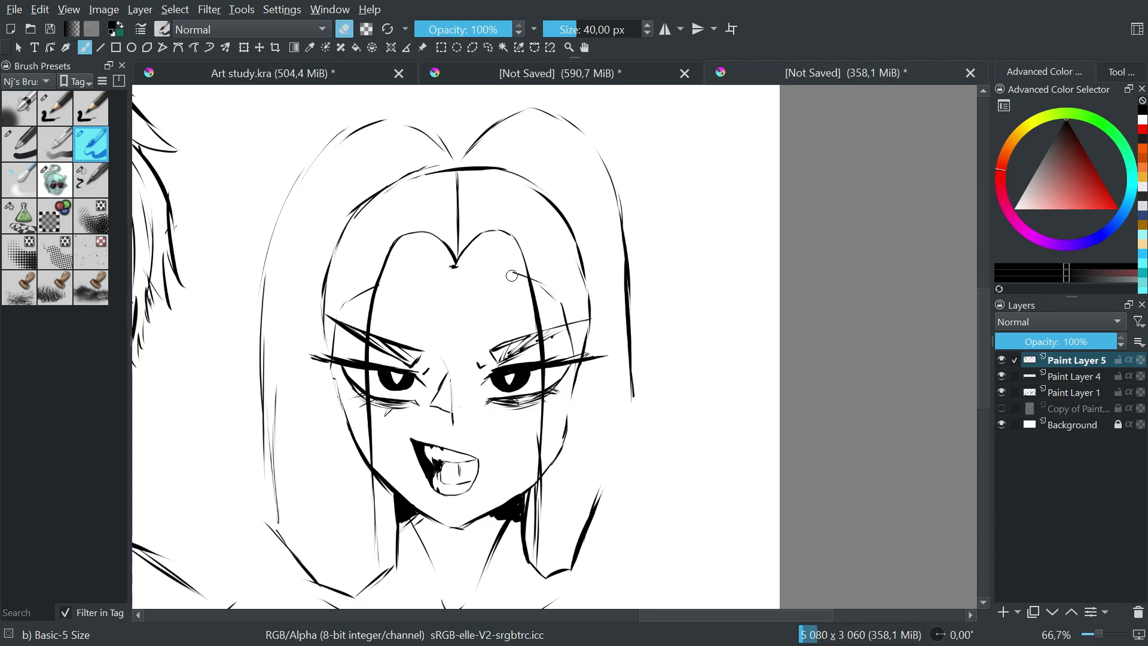
pyautogui.press('1')
pyautogui.press('e')
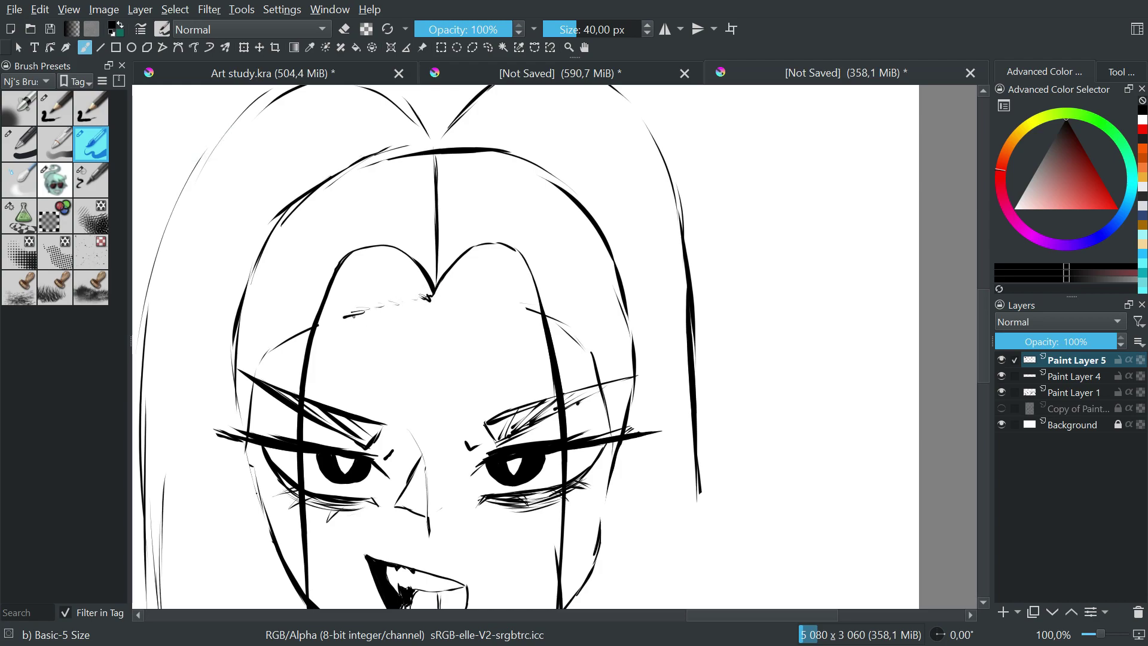
pyautogui.moveTo(436, 297)
pyautogui.mouseDown()
pyautogui.moveTo(453, 294)
pyautogui.moveTo(361, 261)
pyautogui.moveTo(329, 308)
pyautogui.moveTo(355, 252)
pyautogui.moveTo(480, 246)
pyautogui.moveTo(495, 256)
pyautogui.mouseUp()
pyautogui.moveTo(482, 304)
pyautogui.mouseDown()
pyautogui.moveTo(519, 270)
pyautogui.moveTo(532, 280)
pyautogui.mouseUp()
pyautogui.moveTo(509, 311); pyautogui.dragTo(536, 291)
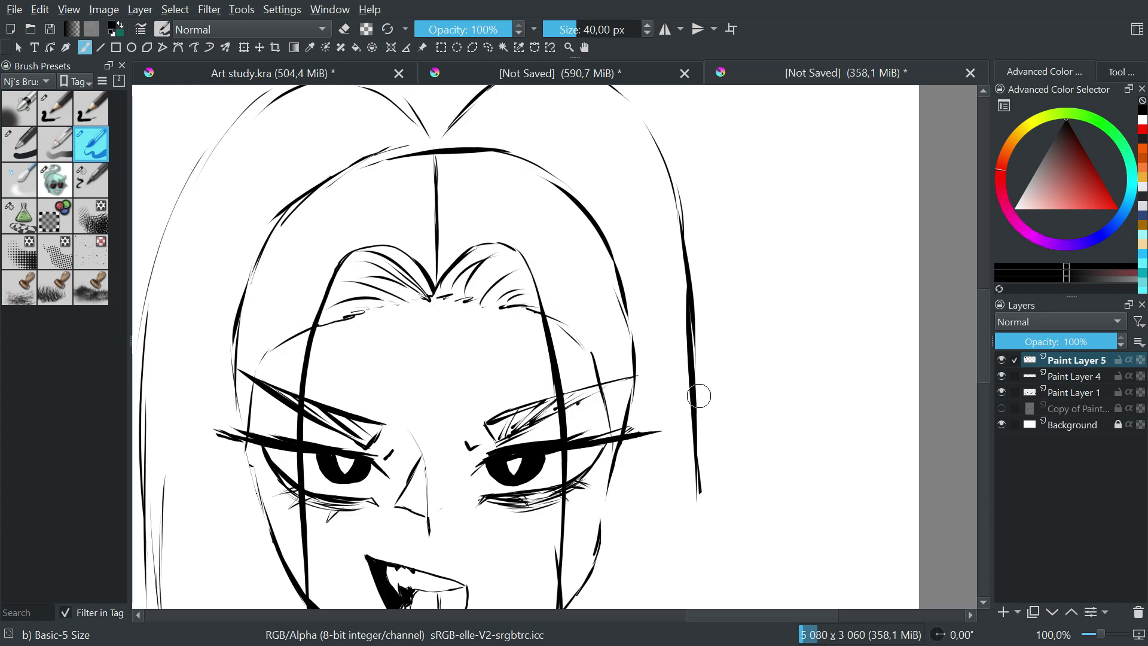
# - On Paint Layer 4, paint white over the bald skull outline inside the new hair
pyautogui.hotkey('ctrl', '-')
pyautogui.click(1050, 376)
pyautogui.press('x')
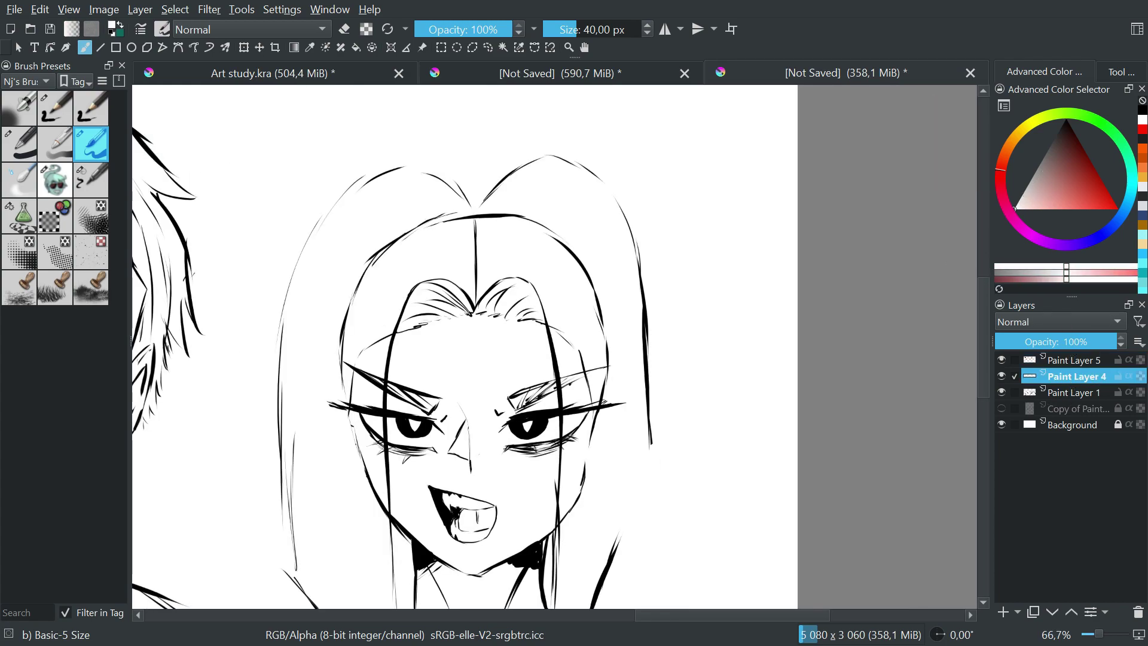
pyautogui.moveTo(464, 225)
pyautogui.mouseDown()
pyautogui.moveTo(443, 222)
pyautogui.moveTo(457, 214)
pyautogui.moveTo(551, 225)
pyautogui.mouseUp()
pyautogui.moveTo(601, 291)
pyautogui.mouseDown()
pyautogui.moveTo(606, 394)
pyautogui.moveTo(608, 312)
pyautogui.mouseUp()
pyautogui.moveTo(574, 360); pyautogui.dragTo(579, 333)
pyautogui.moveTo(568, 371); pyautogui.dragTo(550, 439)
pyautogui.moveTo(358, 401)
pyautogui.mouseDown()
pyautogui.moveTo(319, 276)
pyautogui.moveTo(351, 182)
pyautogui.moveTo(395, 142)
pyautogui.mouseUp()
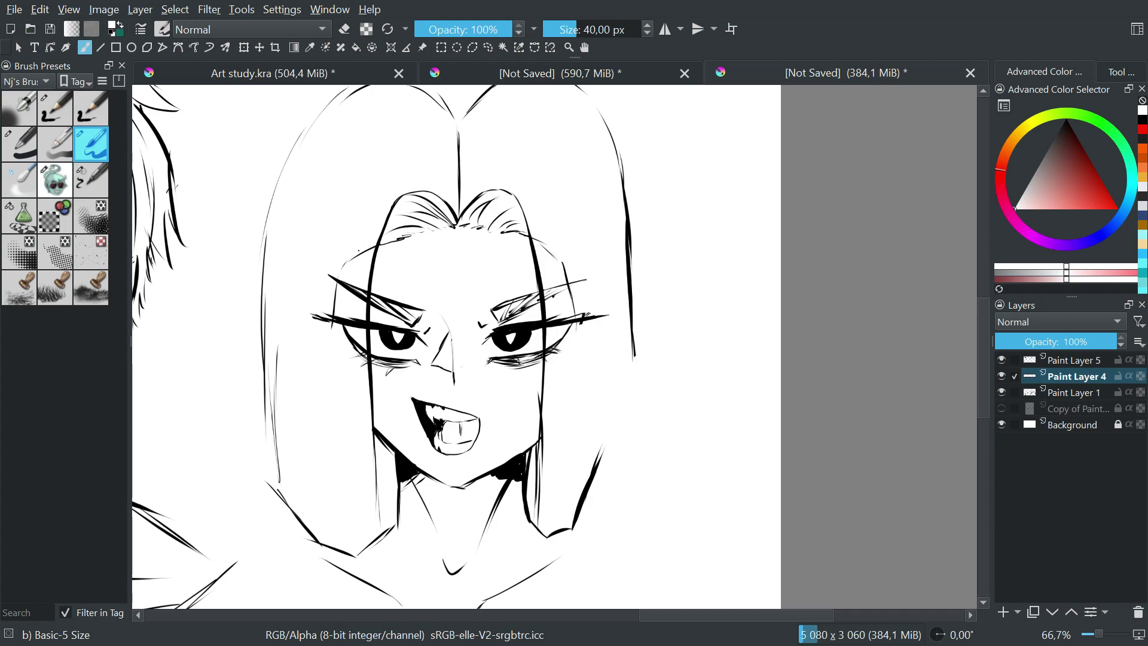
# - On Paint Layer 5, erase the leftover hairline arcs at both temples outside the face-framing strands
pyautogui.click(1070, 360)
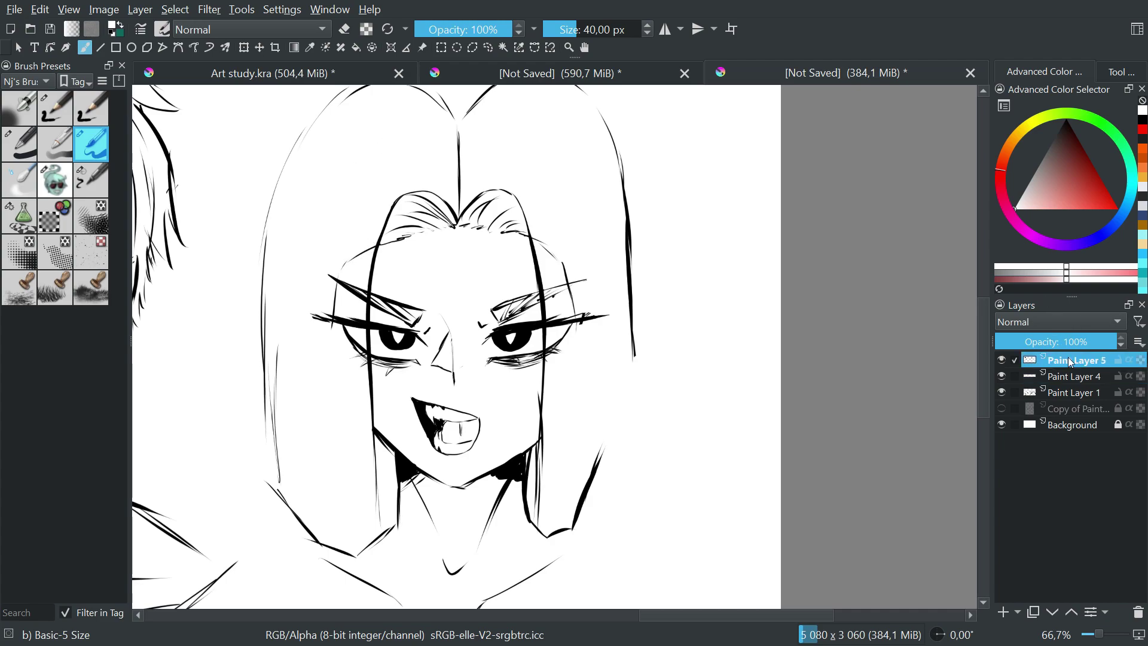
pyautogui.press('e')
pyautogui.moveTo(338, 305); pyautogui.dragTo(354, 251)
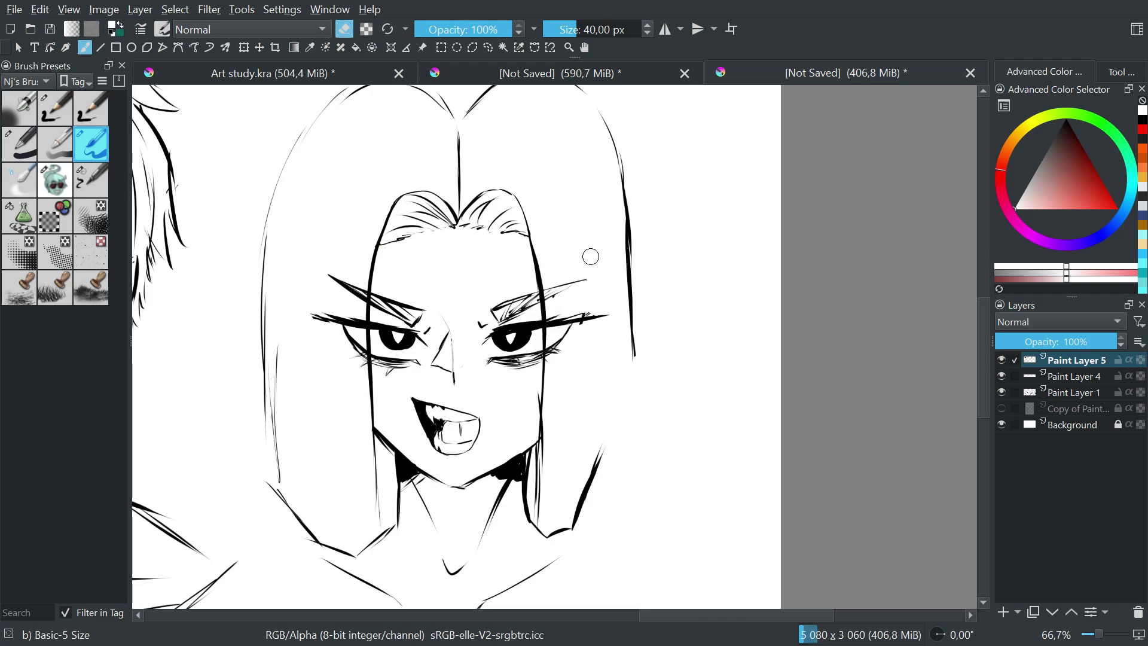
pyautogui.press('-')
pyautogui.press('-')
pyautogui.press('+')
pyautogui.press('+')
# - Erase the rounded upper hair contour on the viewer's left and redraw it in black with an angular corner
pyautogui.press('e')
pyautogui.moveTo(350, 156)
pyautogui.mouseDown()
pyautogui.moveTo(331, 161)
pyautogui.moveTo(224, 325)
pyautogui.mouseUp()
pyautogui.press('e')
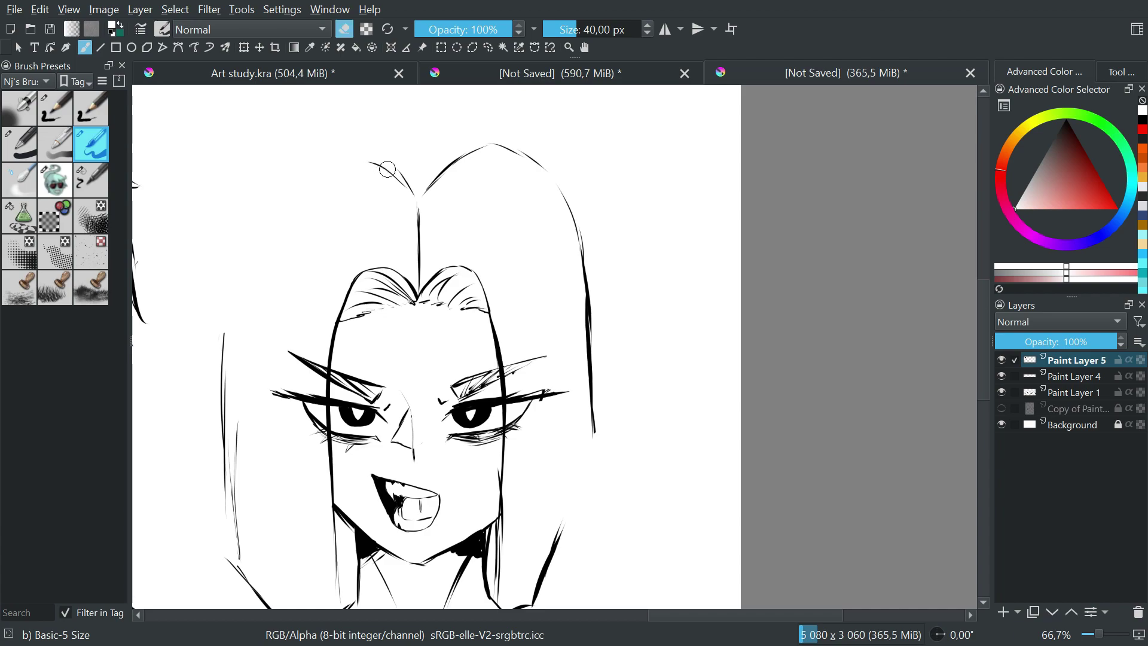
pyautogui.press('e')
pyautogui.press('x')
pyautogui.moveTo(380, 166)
pyautogui.mouseDown()
pyautogui.moveTo(308, 180)
pyautogui.moveTo(248, 328)
pyautogui.moveTo(229, 449)
pyautogui.moveTo(227, 388)
pyautogui.moveTo(259, 264)
pyautogui.mouseUp()
pyautogui.press('e')
pyautogui.press('e')
pyautogui.moveTo(257, 281)
pyautogui.mouseDown()
pyautogui.moveTo(335, 175)
pyautogui.moveTo(355, 181)
pyautogui.moveTo(257, 282)
pyautogui.mouseUp()
pyautogui.press('e')
pyautogui.press('e')
pyautogui.moveTo(374, 160)
pyautogui.mouseDown()
pyautogui.moveTo(328, 178)
pyautogui.moveTo(249, 268)
pyautogui.moveTo(313, 180)
pyautogui.moveTo(364, 170)
pyautogui.mouseUp()
pyautogui.press('e')
pyautogui.press('e')
pyautogui.moveTo(288, 199); pyautogui.dragTo(258, 242)
# - Continue the left outer contour down beside the face and reinforce it with overlapping tapered strokes
pyautogui.moveTo(251, 249); pyautogui.dragTo(234, 391)
pyautogui.press('e')
pyautogui.moveTo(257, 282); pyautogui.dragTo(233, 478)
pyautogui.moveTo(225, 326); pyautogui.dragTo(223, 482)
pyautogui.press('e')
pyautogui.moveTo(240, 293)
pyautogui.mouseDown()
pyautogui.moveTo(232, 469)
pyautogui.moveTo(224, 343)
pyautogui.mouseUp()
pyautogui.moveTo(251, 251)
pyautogui.mouseDown()
pyautogui.moveTo(320, 172)
pyautogui.moveTo(253, 247)
pyautogui.mouseUp()
pyautogui.press('e')
pyautogui.press('e')
pyautogui.moveTo(335, 167); pyautogui.dragTo(249, 231)
pyautogui.moveTo(250, 232); pyautogui.dragTo(244, 300)
pyautogui.moveTo(285, 200); pyautogui.dragTo(310, 179)
pyautogui.moveTo(541, 158); pyautogui.dragTo(546, 146)
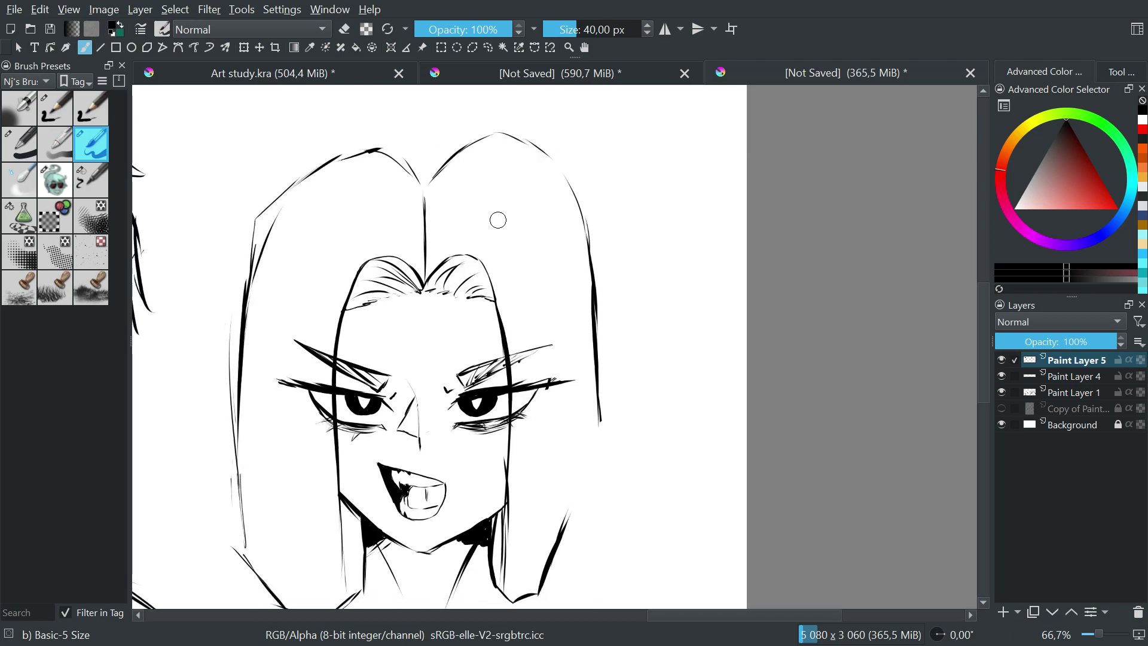
# - Add curved strands left of the parting, and replace the right outer contour with an angular line down towards the shoulder
pyautogui.moveTo(412, 222)
pyautogui.mouseDown()
pyautogui.moveTo(362, 206)
pyautogui.moveTo(373, 229)
pyautogui.moveTo(400, 197)
pyautogui.moveTo(377, 186)
pyautogui.mouseUp()
pyautogui.press('e')
pyautogui.moveTo(443, 174)
pyautogui.mouseDown()
pyautogui.moveTo(520, 128)
pyautogui.moveTo(583, 209)
pyautogui.moveTo(599, 424)
pyautogui.mouseUp()
pyautogui.press('e')
pyautogui.press('e')
pyautogui.press('e')
pyautogui.moveTo(548, 155)
pyautogui.mouseDown()
pyautogui.moveTo(578, 210)
pyautogui.moveTo(605, 336)
pyautogui.moveTo(568, 513)
pyautogui.mouseUp()
pyautogui.moveTo(567, 282); pyautogui.dragTo(590, 207)
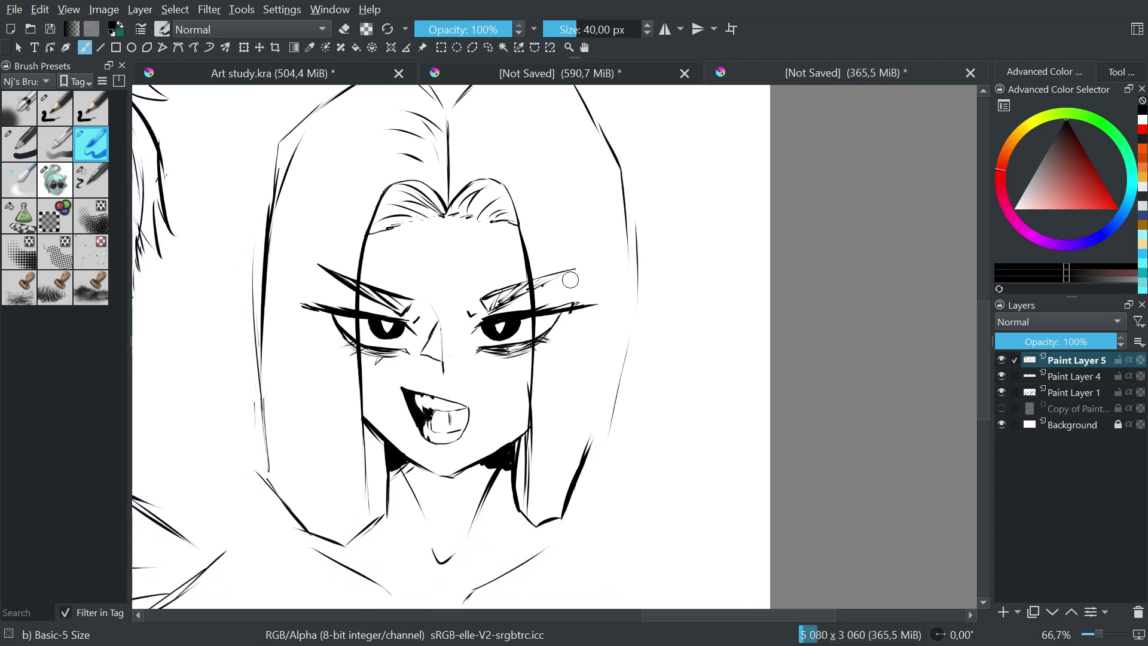
# - Erase the right face-framing strand below the hairline and redraw it farther out, curving down to the jaw
pyautogui.press('1')
pyautogui.press('e')
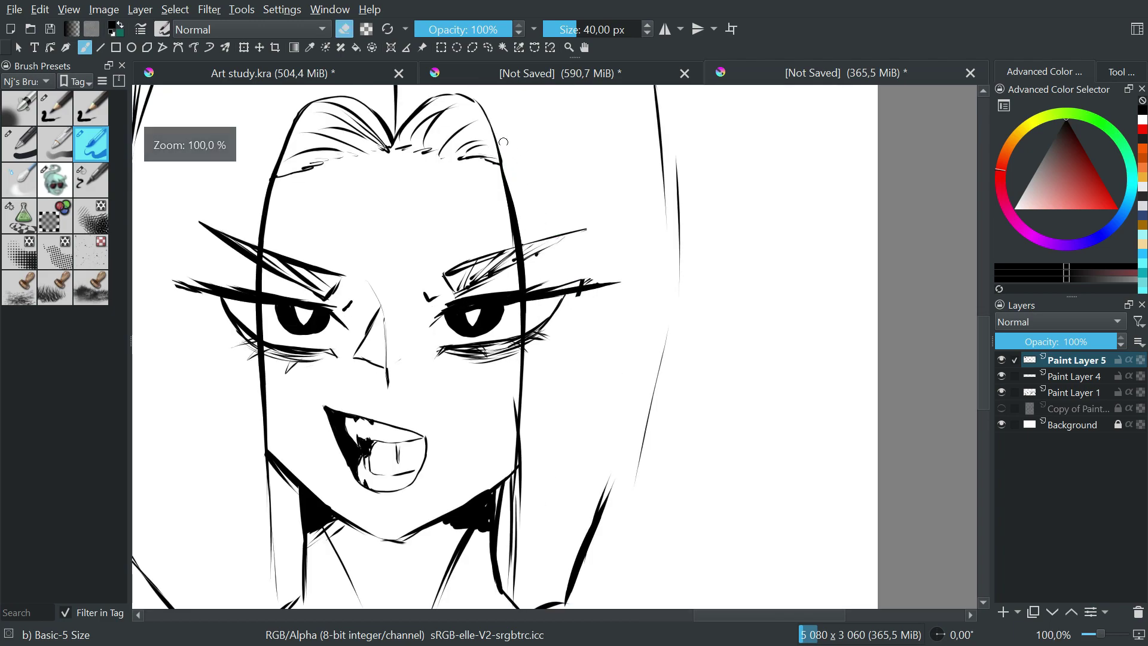
pyautogui.press('e')
pyautogui.press('e')
pyautogui.moveTo(498, 162)
pyautogui.mouseDown()
pyautogui.moveTo(480, 107)
pyautogui.moveTo(534, 183)
pyautogui.mouseUp()
pyautogui.press('e')
pyautogui.moveTo(537, 162)
pyautogui.mouseDown()
pyautogui.moveTo(550, 370)
pyautogui.moveTo(513, 535)
pyautogui.mouseUp()
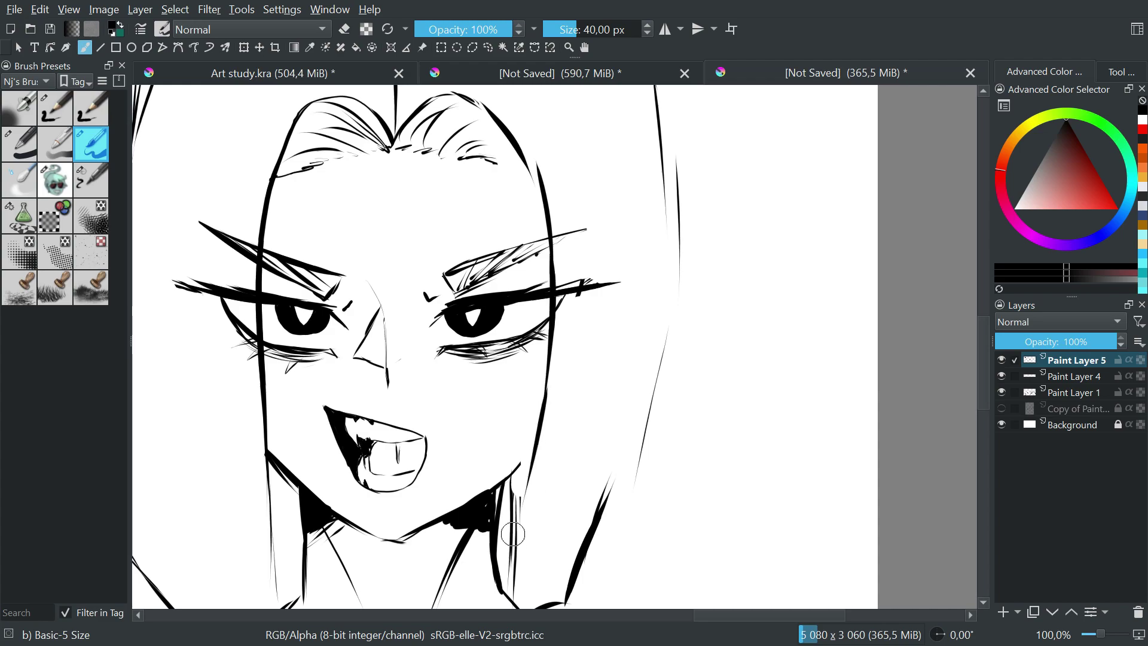
# - Thicken the redrawn right strand and add thin tapering strands hanging on both sides of the neck
pyautogui.moveTo(511, 323)
pyautogui.mouseDown()
pyautogui.moveTo(520, 333)
pyautogui.moveTo(535, 271)
pyautogui.mouseUp()
pyautogui.press('e')
pyautogui.moveTo(543, 499); pyautogui.dragTo(562, 336)
pyautogui.press('e')
pyautogui.moveTo(571, 284); pyautogui.dragTo(538, 515)
pyautogui.moveTo(541, 445)
pyautogui.mouseDown()
pyautogui.moveTo(545, 511)
pyautogui.moveTo(521, 515)
pyautogui.mouseUp()
pyautogui.moveTo(531, 418)
pyautogui.mouseDown()
pyautogui.moveTo(527, 507)
pyautogui.moveTo(548, 486)
pyautogui.mouseUp()
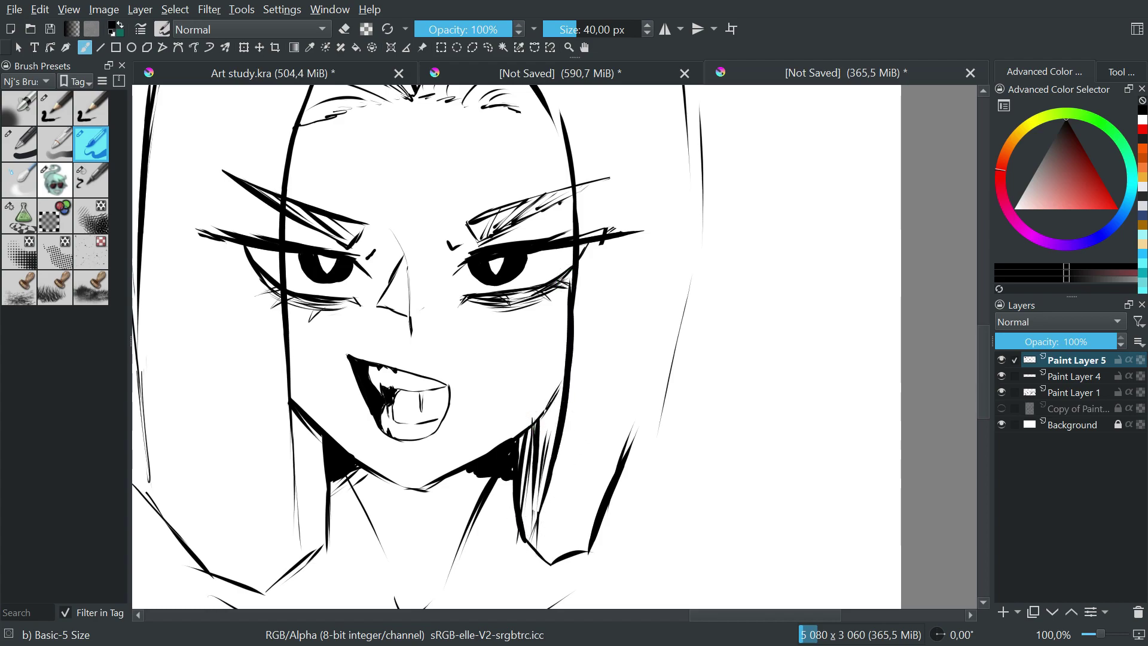
pyautogui.moveTo(561, 384); pyautogui.dragTo(564, 375)
pyautogui.moveTo(440, 253)
pyautogui.mouseDown()
pyautogui.moveTo(513, 310)
pyautogui.moveTo(539, 252)
pyautogui.mouseUp()
pyautogui.moveTo(399, 418)
pyautogui.mouseDown()
pyautogui.moveTo(412, 544)
pyautogui.moveTo(421, 531)
pyautogui.mouseUp()
pyautogui.hotkey('ctrl', '-')
pyautogui.moveTo(602, 341); pyautogui.dragTo(562, 407)
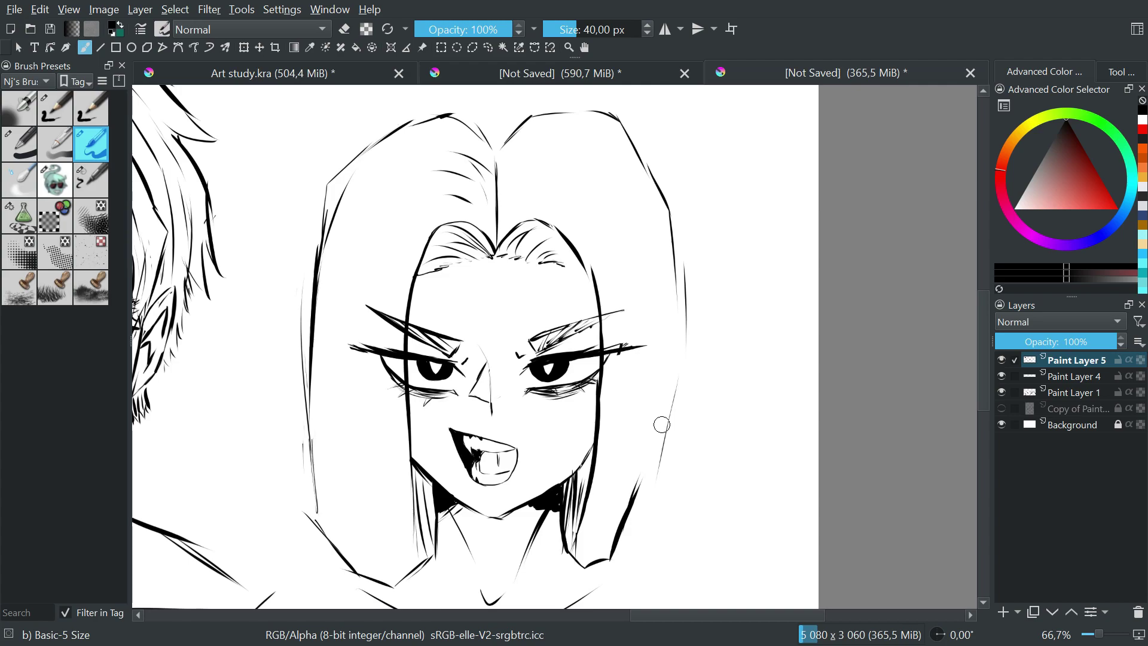
# - Draw loose strands across the face: one over the left eye, one past the right eye and one beside the nose
pyautogui.moveTo(486, 249)
pyautogui.mouseDown()
pyautogui.moveTo(476, 216)
pyautogui.moveTo(413, 316)
pyautogui.moveTo(432, 511)
pyautogui.mouseUp()
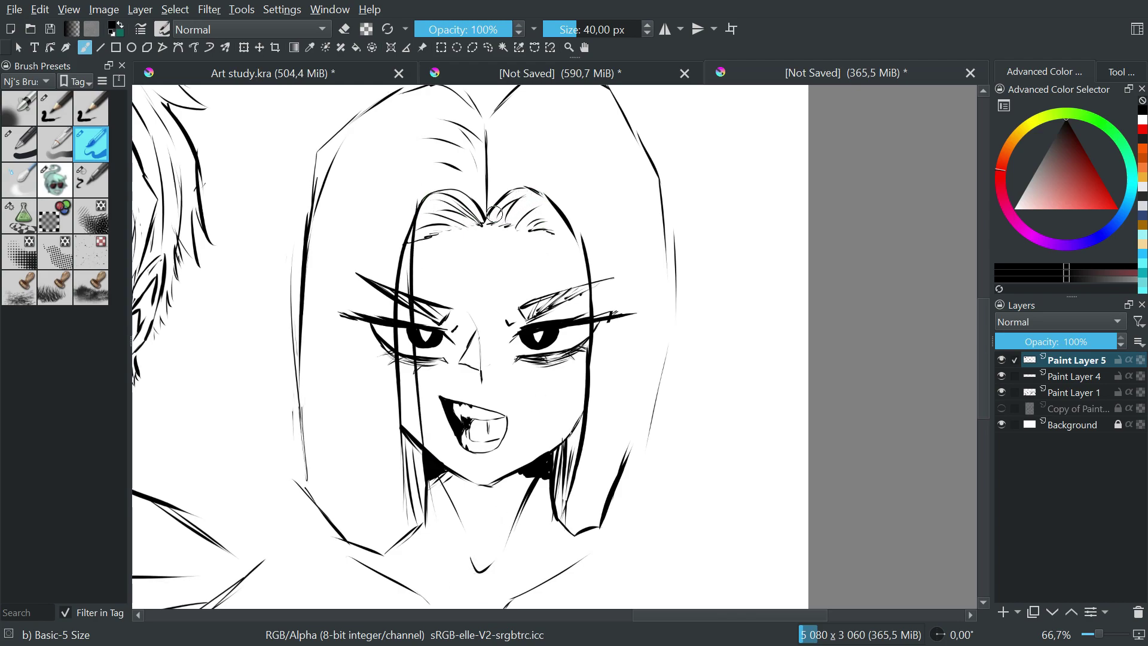
pyautogui.moveTo(490, 205); pyautogui.dragTo(556, 418)
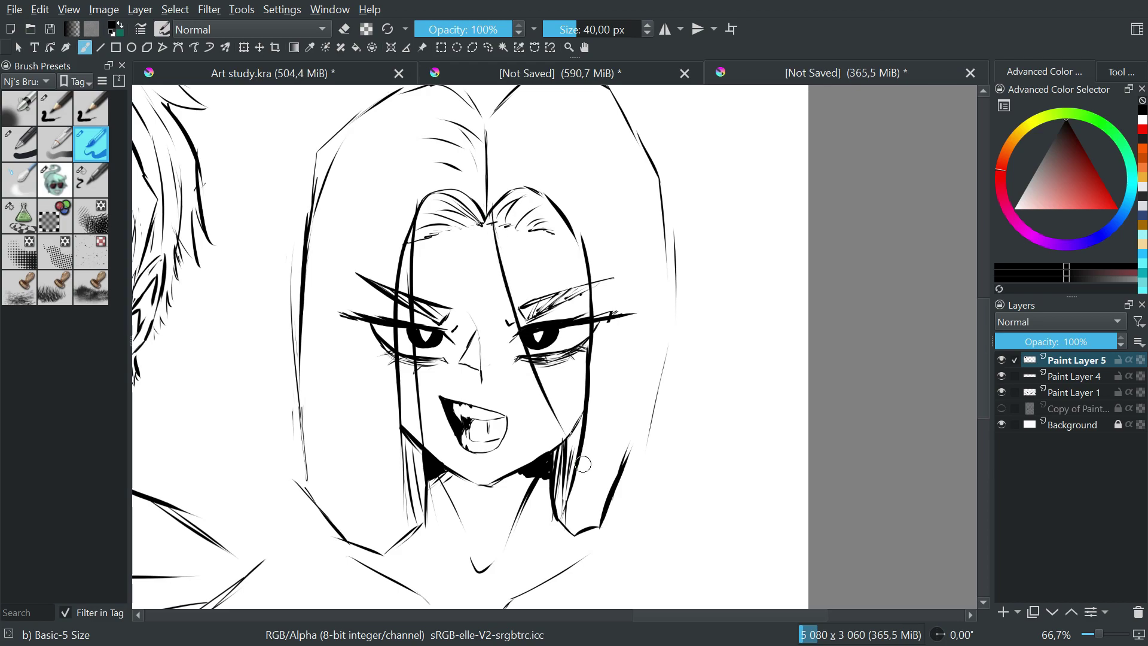
pyautogui.moveTo(488, 220); pyautogui.dragTo(502, 380)
pyautogui.press('-')
pyautogui.press('+')
pyautogui.moveTo(627, 376); pyautogui.dragTo(673, 424)
pyautogui.moveTo(571, 282); pyautogui.dragTo(581, 305)
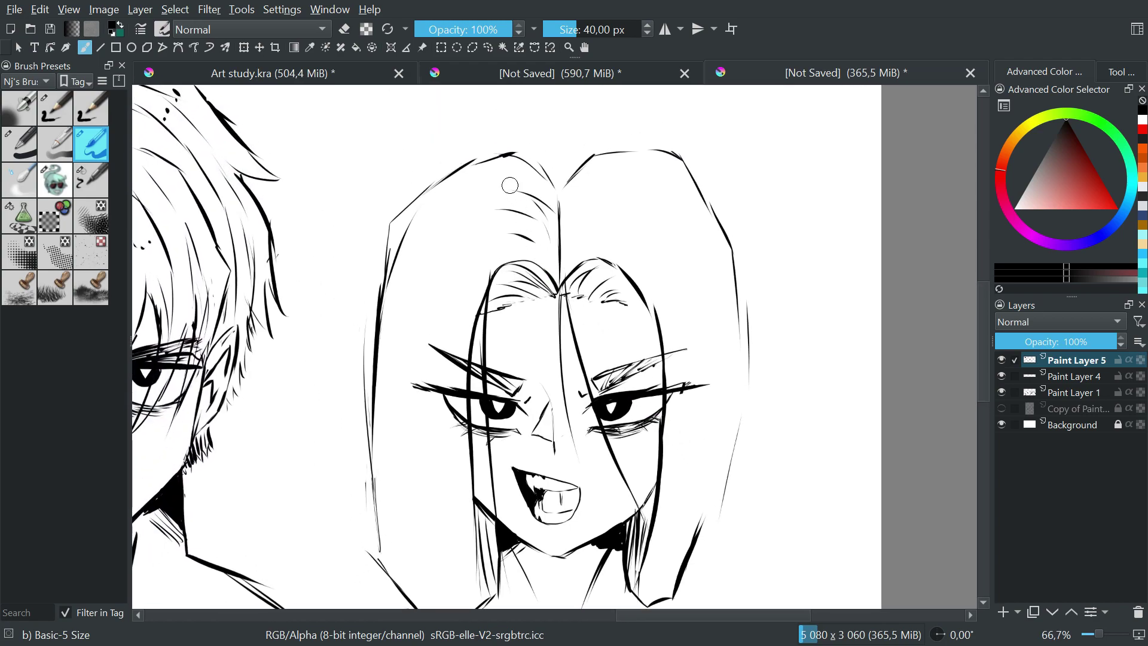
# - Draw zigzag highlight marks across the crown on both sides of the parting
pyautogui.moveTo(454, 193); pyautogui.dragTo(432, 208)
pyautogui.moveTo(463, 197); pyautogui.dragTo(436, 222)
pyautogui.moveTo(472, 204); pyautogui.dragTo(437, 242)
pyautogui.moveTo(479, 227); pyautogui.dragTo(472, 238)
pyautogui.moveTo(684, 173); pyautogui.dragTo(656, 189)
pyautogui.moveTo(692, 194)
pyautogui.mouseDown()
pyautogui.moveTo(654, 208)
pyautogui.moveTo(647, 224)
pyautogui.mouseUp()
pyautogui.moveTo(670, 233); pyautogui.dragTo(624, 260)
pyautogui.moveTo(502, 327); pyautogui.dragTo(513, 287)
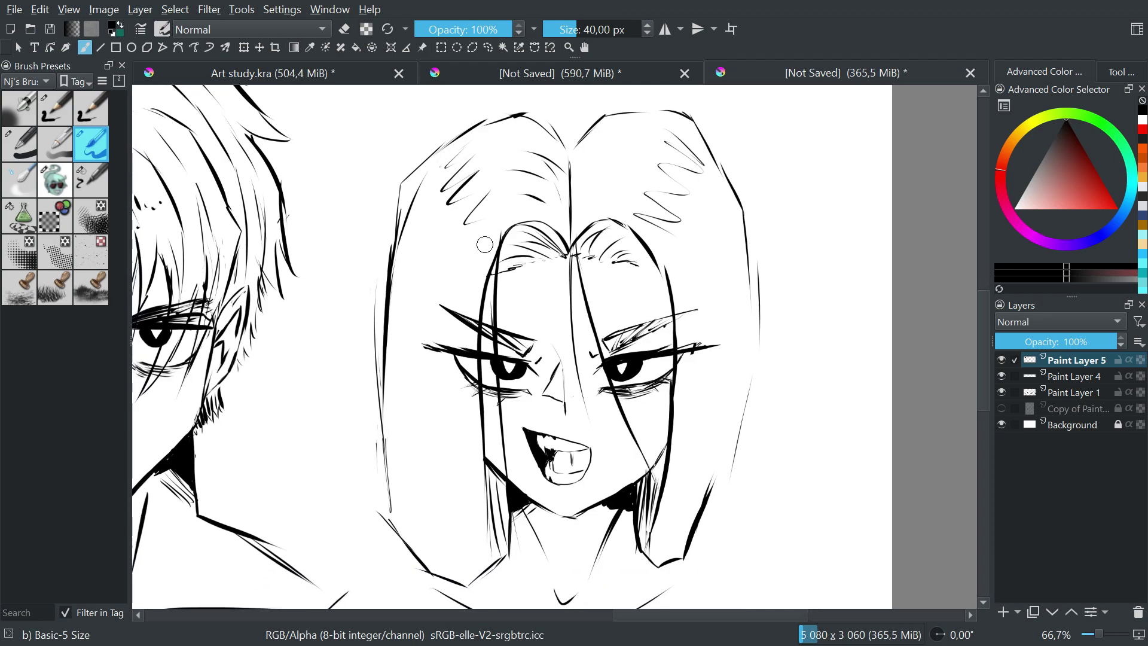
# - Erase the top hair contour on both sides of the parting
pyautogui.moveTo(597, 179); pyautogui.dragTo(583, 257)
pyautogui.press('e')
pyautogui.moveTo(550, 207); pyautogui.dragTo(454, 208)
pyautogui.moveTo(612, 190); pyautogui.dragTo(551, 222)
pyautogui.press('e')
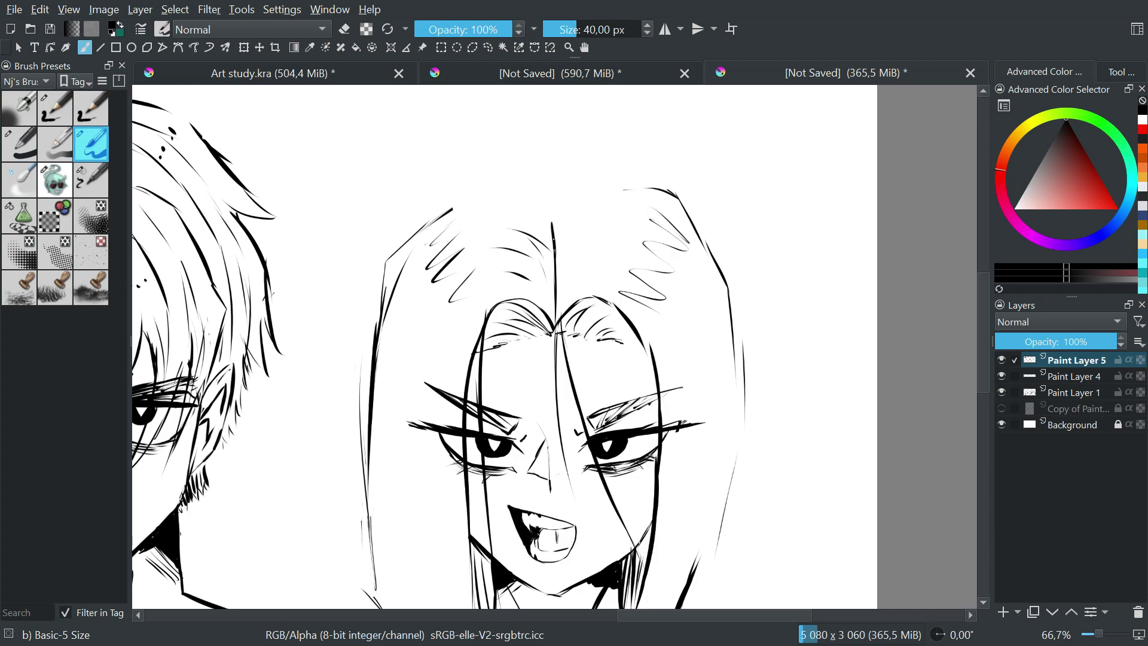
# - Redraw the top hair contour as two raised arcs meeting above the parting, cleaning the old left edge
pyautogui.moveTo(519, 160)
pyautogui.mouseDown()
pyautogui.moveTo(472, 168)
pyautogui.moveTo(386, 272)
pyautogui.mouseUp()
pyautogui.press('e')
pyautogui.moveTo(453, 208); pyautogui.dragTo(390, 305)
pyautogui.press('e')
pyautogui.moveTo(595, 163); pyautogui.dragTo(666, 176)
# - Erase the upper end of the parting line and the stray marks along the redrawn top contour
pyautogui.press('e')
pyautogui.moveTo(558, 201); pyautogui.dragTo(556, 254)
pyautogui.press('e')
pyautogui.press('e')
pyautogui.moveTo(542, 186)
pyautogui.mouseDown()
pyautogui.moveTo(499, 158)
pyautogui.moveTo(489, 171)
pyautogui.mouseUp()
pyautogui.press('e')
pyautogui.press('e')
pyautogui.moveTo(575, 179)
pyautogui.mouseDown()
pyautogui.moveTo(640, 149)
pyautogui.moveTo(566, 182)
pyautogui.moveTo(637, 159)
pyautogui.mouseUp()
pyautogui.press('e')
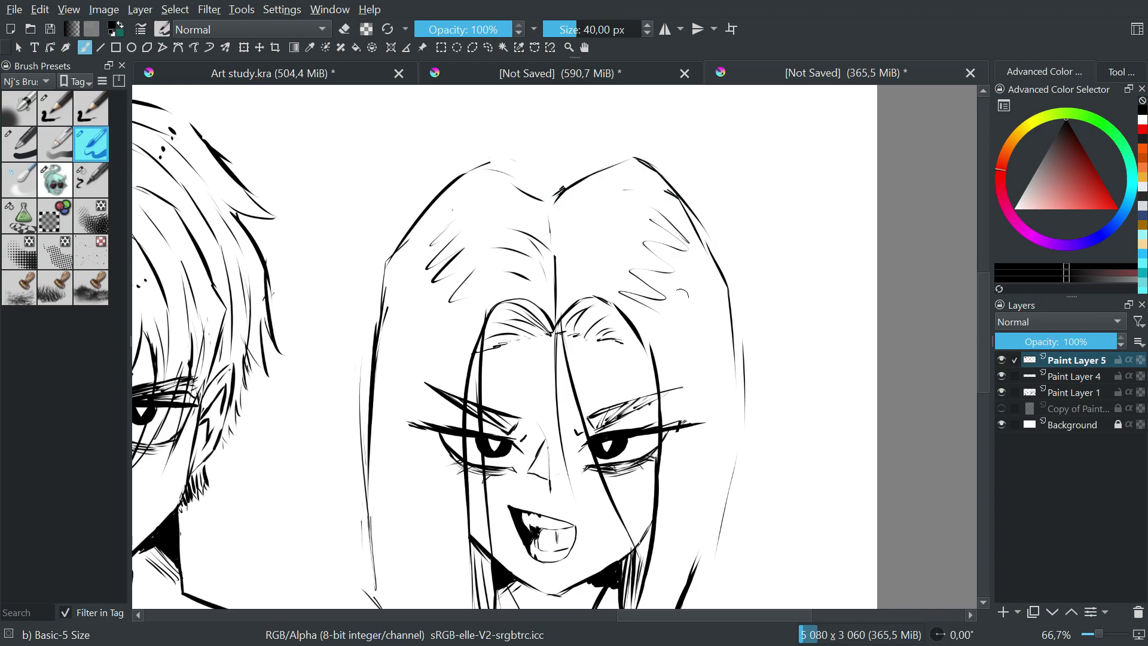
# - Draw long vertical hair strands down both sides of the open-mouthed head's face, following the fall of the hair
pyautogui.moveTo(688, 285); pyautogui.dragTo(696, 178)
pyautogui.moveTo(461, 182); pyautogui.dragTo(460, 472)
pyautogui.moveTo(483, 230); pyautogui.dragTo(471, 478)
pyautogui.moveTo(489, 178); pyautogui.dragTo(461, 472)
pyautogui.moveTo(441, 187); pyautogui.dragTo(426, 511)
pyautogui.moveTo(449, 206); pyautogui.dragTo(445, 514)
pyautogui.moveTo(664, 192)
pyautogui.mouseDown()
pyautogui.moveTo(680, 270)
pyautogui.moveTo(674, 430)
pyautogui.mouseUp()
pyautogui.moveTo(689, 177); pyautogui.dragTo(691, 367)
pyautogui.moveTo(695, 211); pyautogui.dragTo(696, 391)
pyautogui.moveTo(710, 159); pyautogui.dragTo(715, 400)
pyautogui.moveTo(681, 144)
pyautogui.mouseDown()
pyautogui.moveTo(719, 307)
pyautogui.moveTo(716, 392)
pyautogui.mouseUp()
# - Draw curved strands radiating from the parting across the crown and more strands down the outer side of the long hair
pyautogui.moveTo(623, 209)
pyautogui.mouseDown()
pyautogui.moveTo(596, 311)
pyautogui.moveTo(566, 273)
pyautogui.mouseUp()
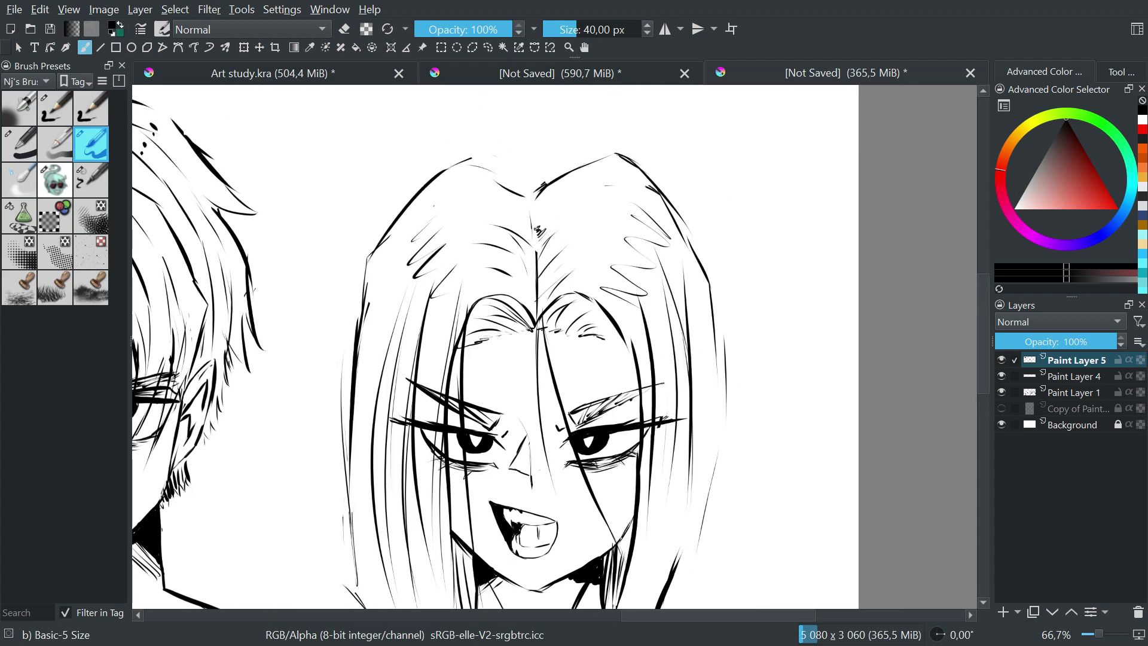
pyautogui.moveTo(467, 204); pyautogui.dragTo(530, 237)
pyautogui.moveTo(466, 216)
pyautogui.mouseDown()
pyautogui.moveTo(532, 309)
pyautogui.moveTo(529, 296)
pyautogui.mouseUp()
pyautogui.moveTo(578, 170); pyautogui.dragTo(533, 215)
pyautogui.moveTo(600, 165); pyautogui.dragTo(541, 236)
pyautogui.moveTo(586, 198)
pyautogui.mouseDown()
pyautogui.moveTo(544, 257)
pyautogui.moveTo(616, 262)
pyautogui.moveTo(616, 197)
pyautogui.moveTo(631, 268)
pyautogui.mouseUp()
pyautogui.moveTo(575, 230); pyautogui.dragTo(641, 265)
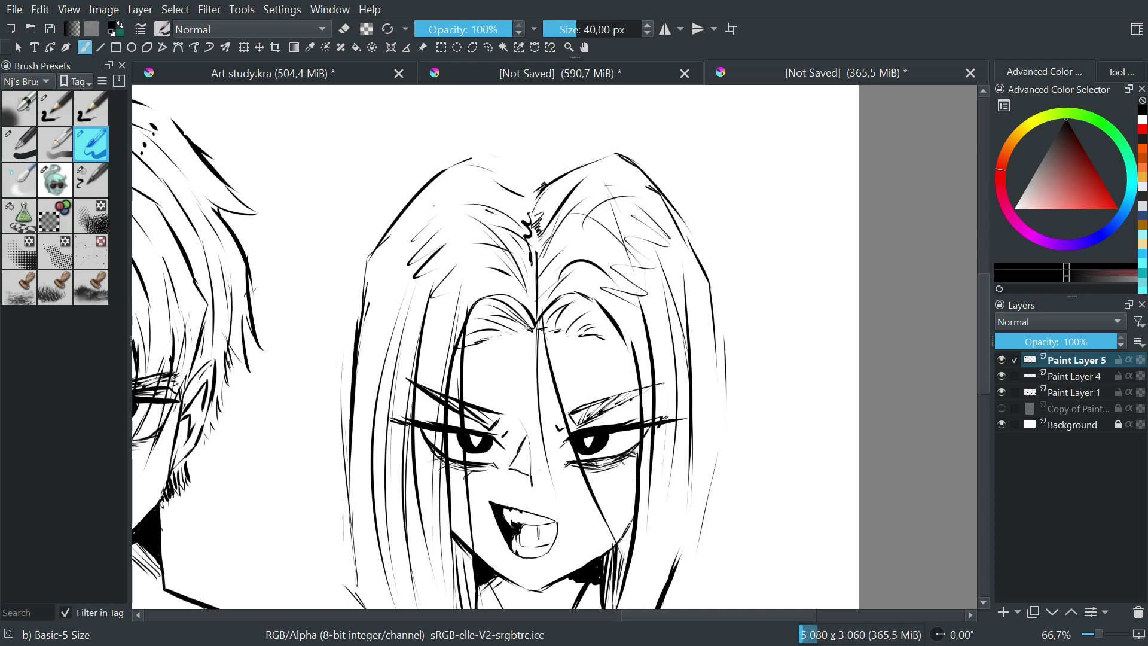
pyautogui.moveTo(403, 217); pyautogui.dragTo(372, 349)
pyautogui.moveTo(419, 221); pyautogui.dragTo(382, 331)
pyautogui.moveTo(472, 228); pyautogui.dragTo(432, 388)
pyautogui.press('-')
pyautogui.press('-')
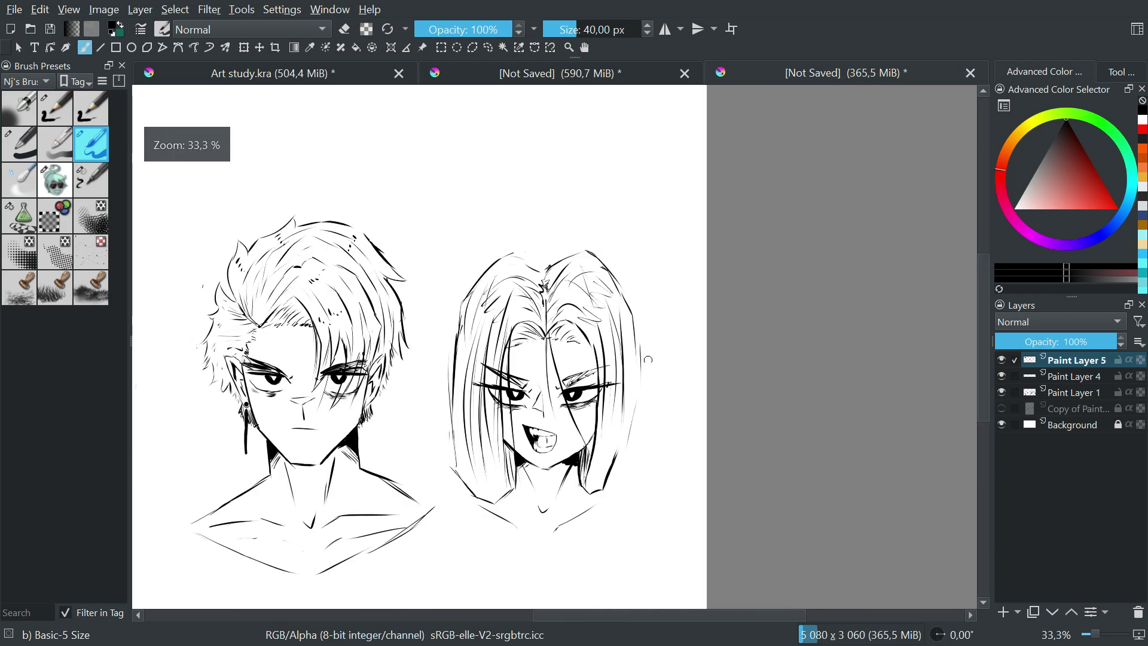
# - Add a new paint layer beneath the Paint Layer 1 line art
pyautogui.moveTo(644, 354); pyautogui.dragTo(608, 198)
pyautogui.moveTo(573, 403); pyautogui.dragTo(701, 450)
pyautogui.press('-')
pyautogui.moveTo(620, 382); pyautogui.dragTo(691, 399)
pyautogui.moveTo(532, 403); pyautogui.dragTo(686, 371)
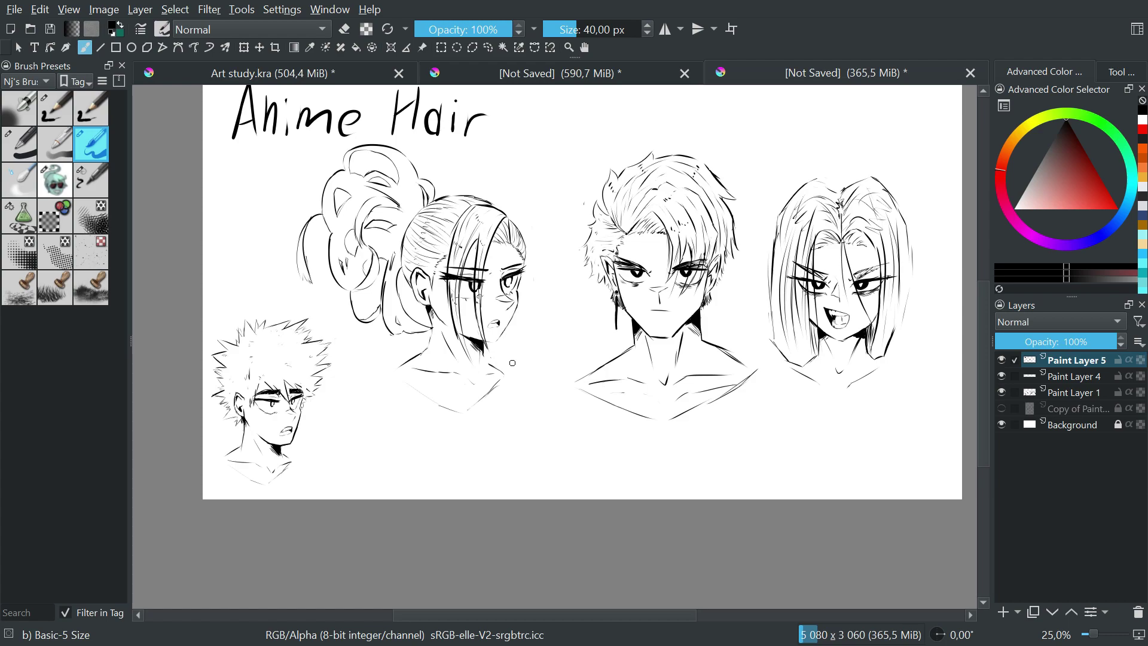
pyautogui.click(1072, 393)
pyautogui.click(1076, 409)
pyautogui.click(1003, 611)
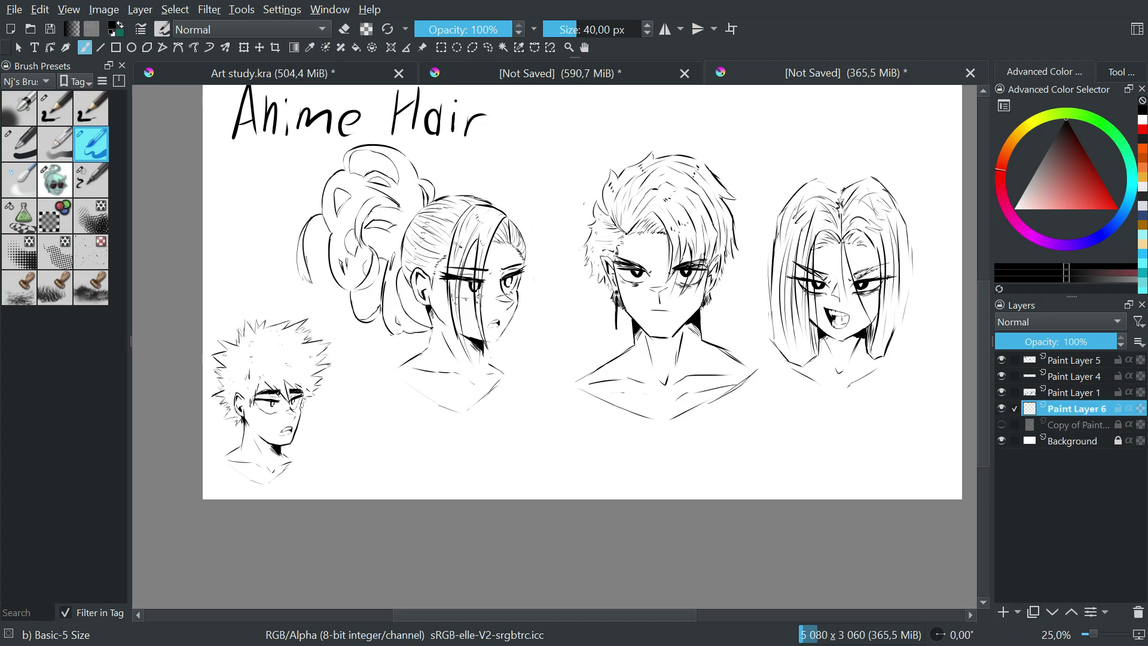
# - Fill the spikes behind the spiky-haired head's ear with a pale yellow using the Shapes Fill brush
pyautogui.click(1024, 136)
pyautogui.moveTo(1062, 154); pyautogui.dragTo(1052, 209)
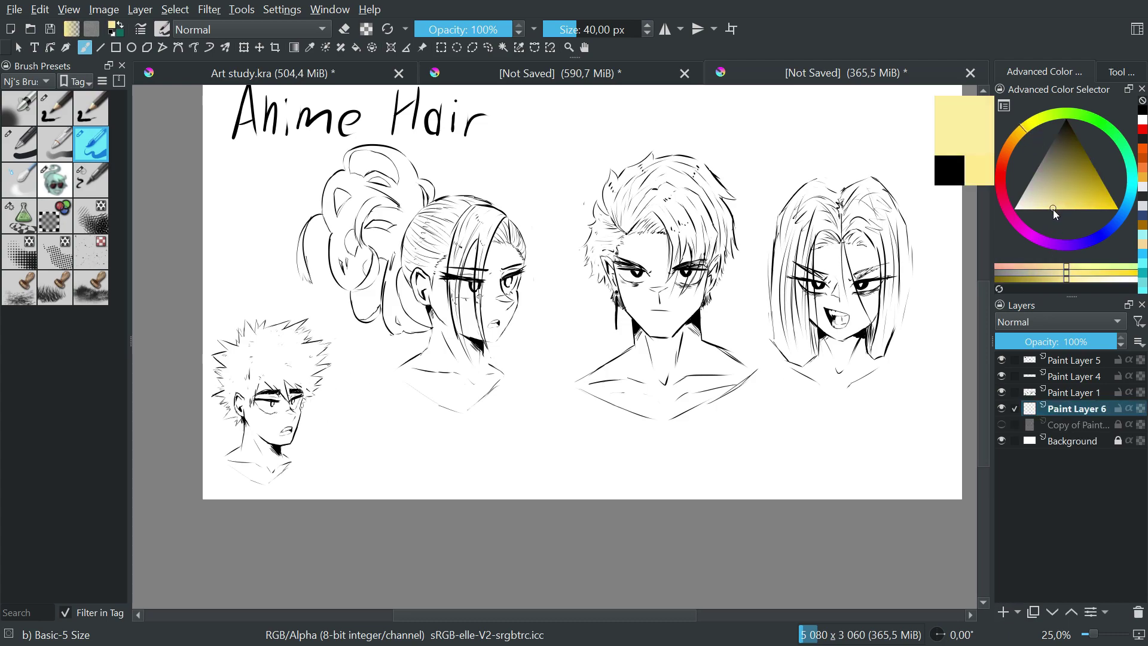
pyautogui.scroll(2, 242, 398)
pyautogui.click(55, 180)
pyautogui.click(33, 227)
pyautogui.moveTo(344, 307); pyautogui.dragTo(631, 293)
pyautogui.scroll(2, 475, 292)
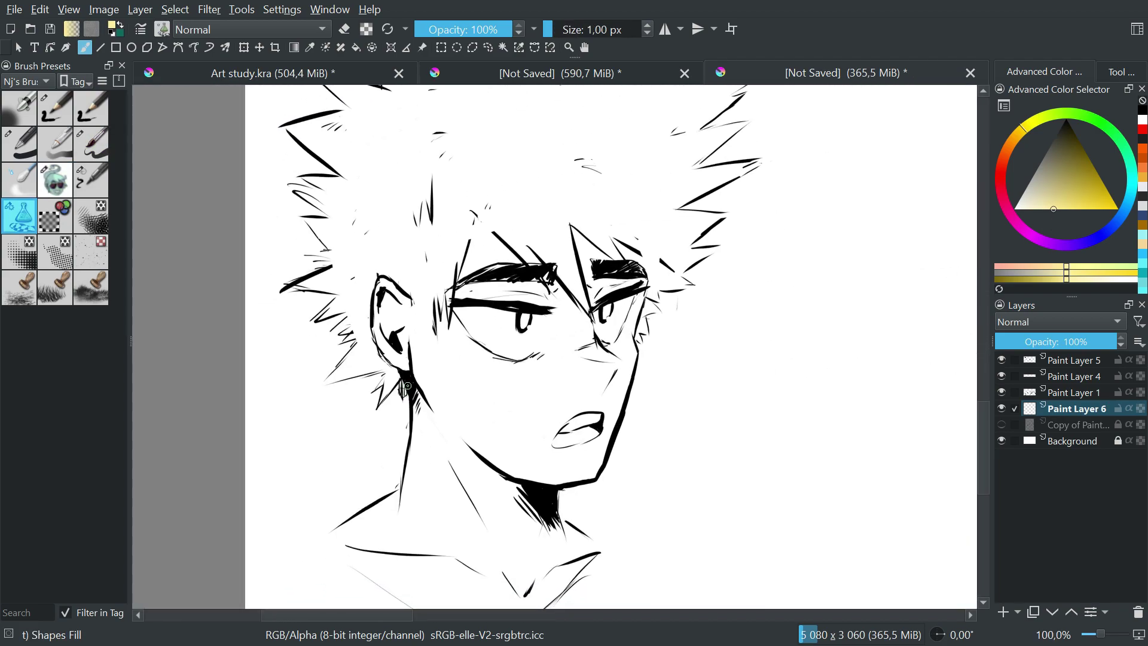
pyautogui.moveTo(402, 381)
pyautogui.mouseDown()
pyautogui.moveTo(389, 389)
pyautogui.moveTo(366, 376)
pyautogui.moveTo(342, 350)
pyautogui.moveTo(353, 335)
pyautogui.mouseUp()
pyautogui.click(1039, 208)
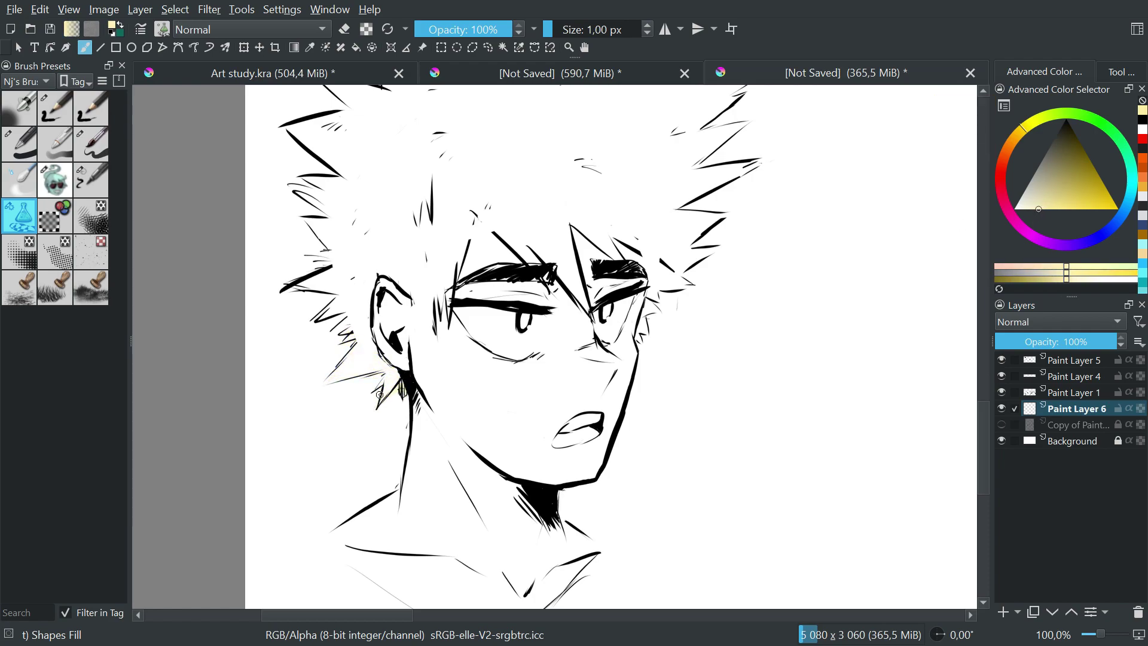
pyautogui.click(1041, 192)
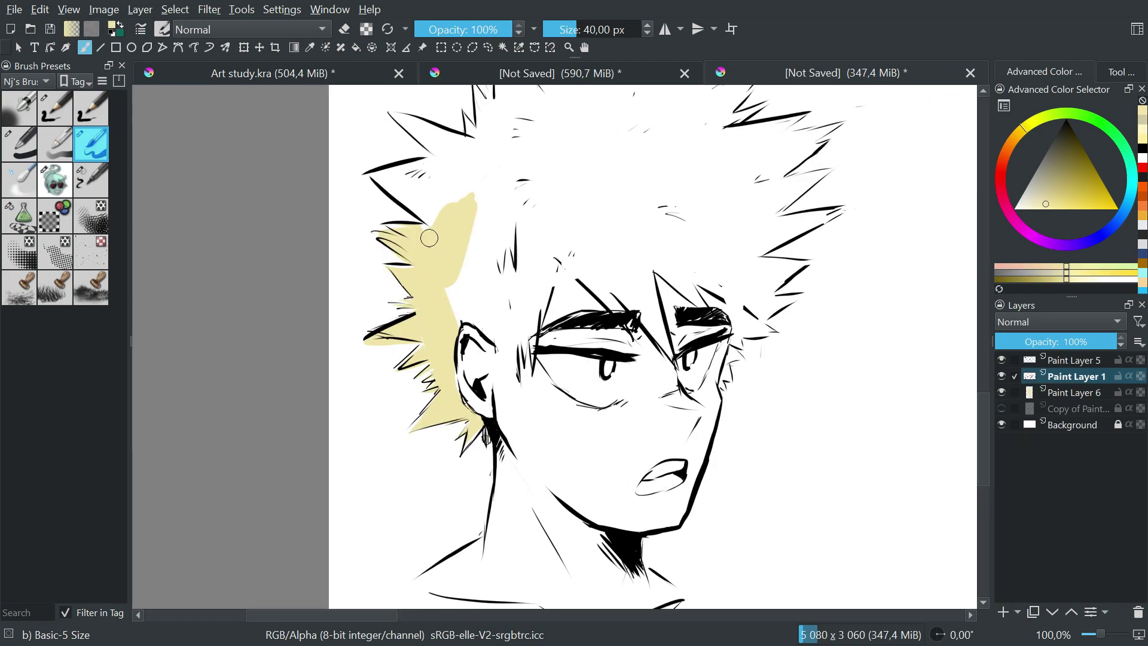
# - Fill the rest of the spiky hair with pale yellow, from the outer spikes down to the fringe
pyautogui.moveTo(431, 239)
pyautogui.mouseDown()
pyautogui.moveTo(457, 275)
pyautogui.moveTo(457, 302)
pyautogui.moveTo(498, 317)
pyautogui.moveTo(478, 326)
pyautogui.moveTo(508, 348)
pyautogui.moveTo(514, 305)
pyautogui.moveTo(556, 249)
pyautogui.moveTo(664, 341)
pyautogui.moveTo(564, 231)
pyautogui.moveTo(391, 173)
pyautogui.moveTo(466, 161)
pyautogui.mouseUp()
pyautogui.moveTo(467, 160)
pyautogui.mouseDown()
pyautogui.moveTo(445, 252)
pyautogui.moveTo(377, 211)
pyautogui.moveTo(476, 124)
pyautogui.moveTo(685, 135)
pyautogui.moveTo(777, 221)
pyautogui.moveTo(813, 281)
pyautogui.moveTo(753, 406)
pyautogui.moveTo(702, 450)
pyautogui.moveTo(610, 361)
pyautogui.moveTo(457, 353)
pyautogui.mouseUp()
pyautogui.click(19, 216)
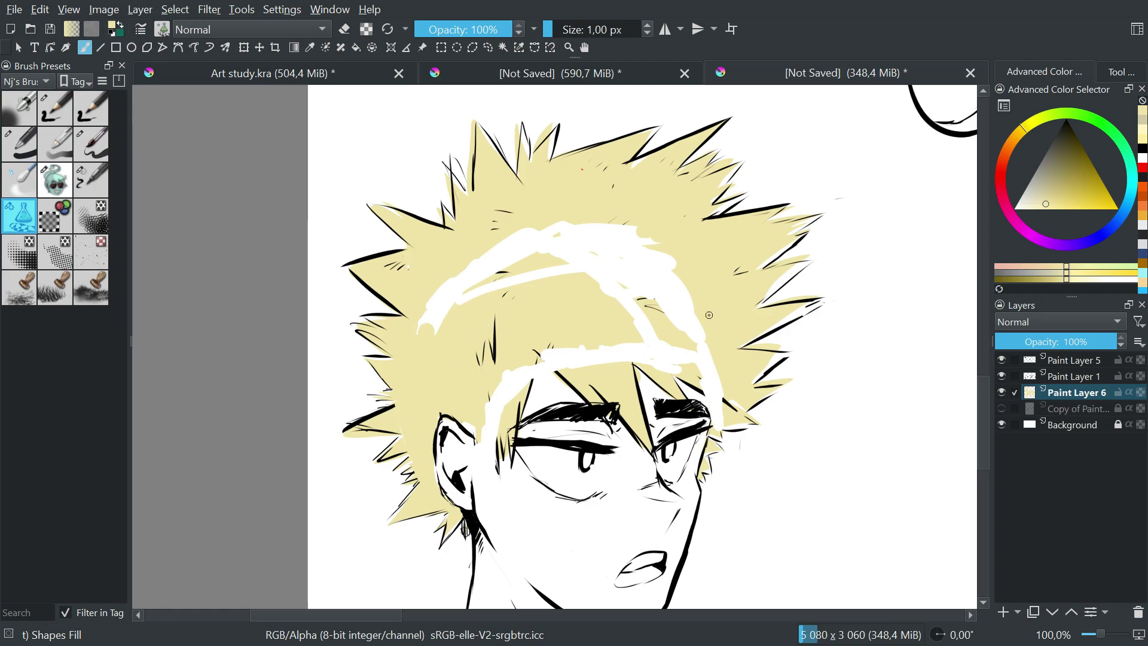
pyautogui.moveTo(896, 298); pyautogui.dragTo(832, 314)
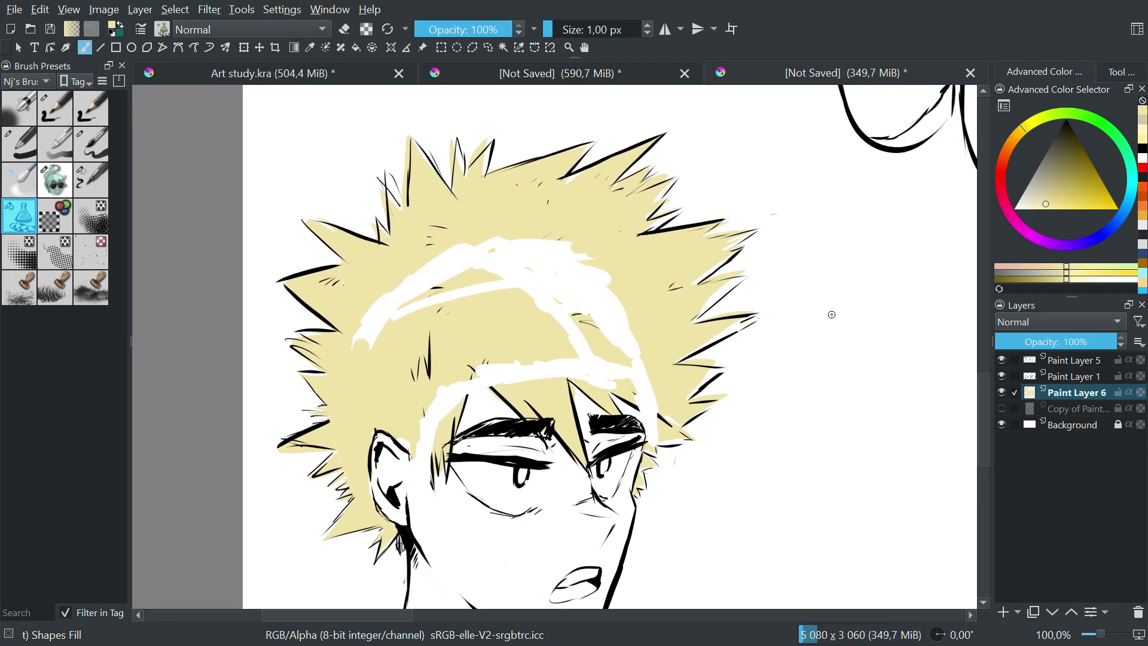
# - Erase the white bands across the crown and hairline of the spiky hair on Paint Layer 1
pyautogui.click(1057, 377)
pyautogui.click(19, 143)
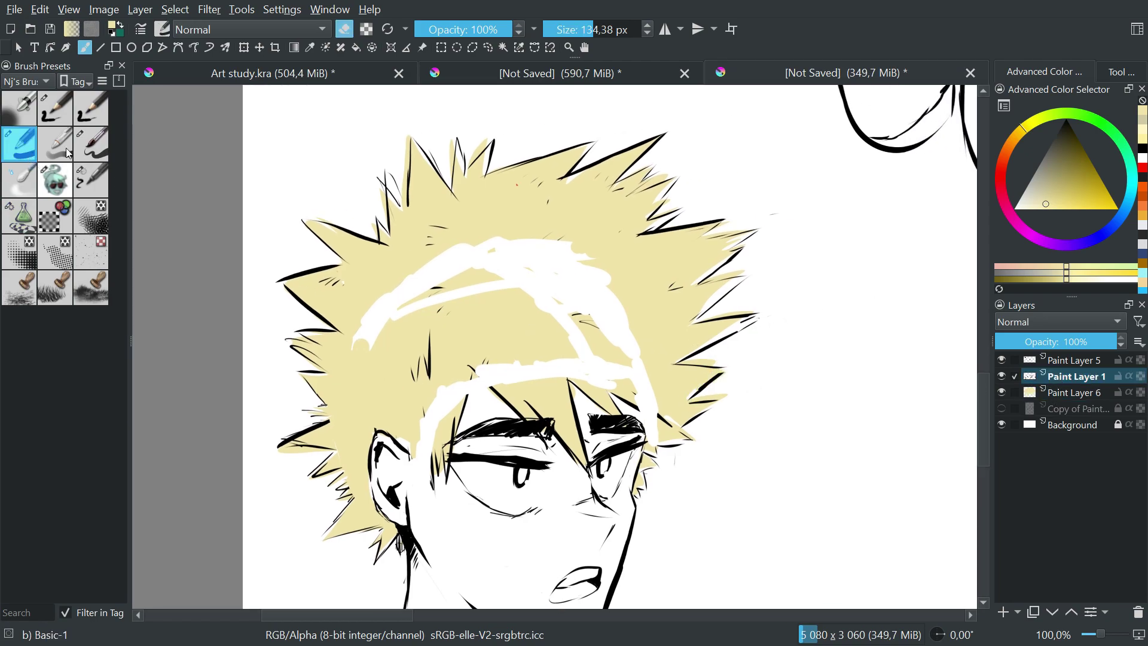
pyautogui.click(103, 156)
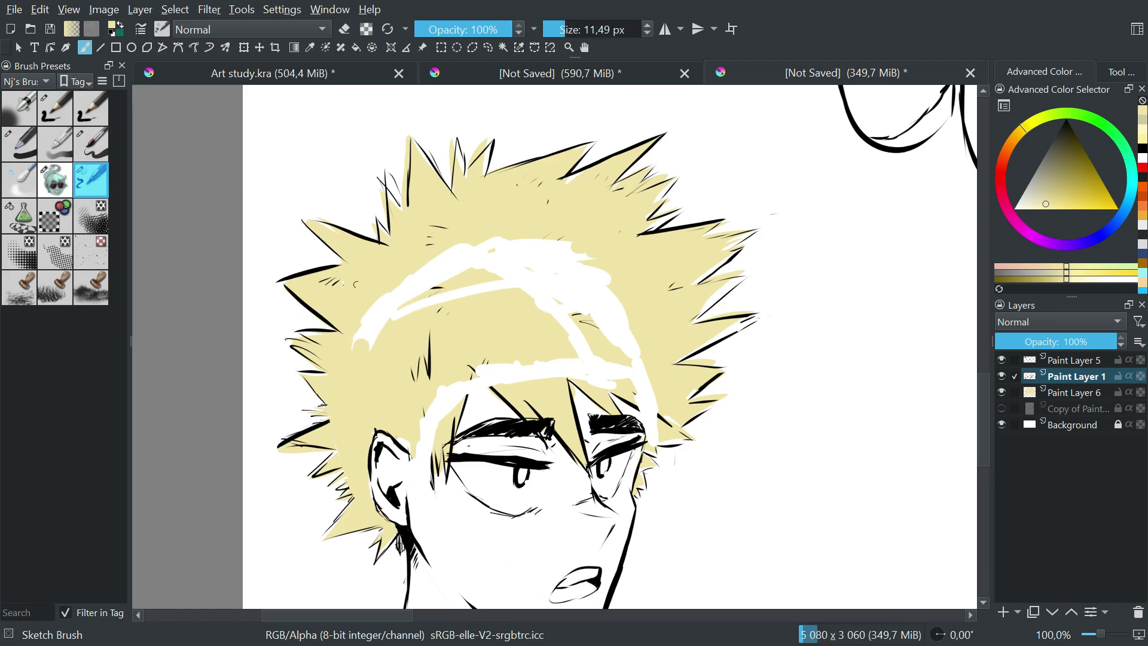
pyautogui.press('e')
pyautogui.moveTo(362, 334)
pyautogui.mouseDown()
pyautogui.moveTo(384, 293)
pyautogui.moveTo(419, 305)
pyautogui.moveTo(464, 248)
pyautogui.moveTo(455, 275)
pyautogui.moveTo(555, 289)
pyautogui.moveTo(559, 245)
pyautogui.moveTo(546, 251)
pyautogui.moveTo(539, 298)
pyautogui.moveTo(563, 320)
pyautogui.moveTo(629, 315)
pyautogui.moveTo(613, 306)
pyautogui.moveTo(569, 340)
pyautogui.moveTo(588, 379)
pyautogui.moveTo(614, 355)
pyautogui.moveTo(653, 401)
pyautogui.moveTo(651, 439)
pyautogui.mouseUp()
# - Touch up the spiky fringe's outline in black and erase the remaining white around the forehead hairline
pyautogui.moveTo(1063, 143); pyautogui.dragTo(1066, 118)
pyautogui.press('e')
pyautogui.moveTo(631, 407); pyautogui.dragTo(657, 417)
pyautogui.press('e')
pyautogui.moveTo(571, 365)
pyautogui.mouseDown()
pyautogui.moveTo(494, 377)
pyautogui.moveTo(508, 407)
pyautogui.moveTo(473, 371)
pyautogui.moveTo(426, 435)
pyautogui.moveTo(432, 493)
pyautogui.mouseUp()
pyautogui.press('e')
pyautogui.press('e')
pyautogui.press('e')
pyautogui.press('e')
pyautogui.press('e')
# - Make the yellow fill layer, Paint Layer 6, active with its transparency locked
pyautogui.hotkey('ctrl', '-')
pyautogui.moveTo(779, 353); pyautogui.dragTo(618, 344)
pyautogui.hotkey('ctrl', '-')
pyautogui.moveTo(597, 407); pyautogui.dragTo(625, 404)
pyautogui.press('+')
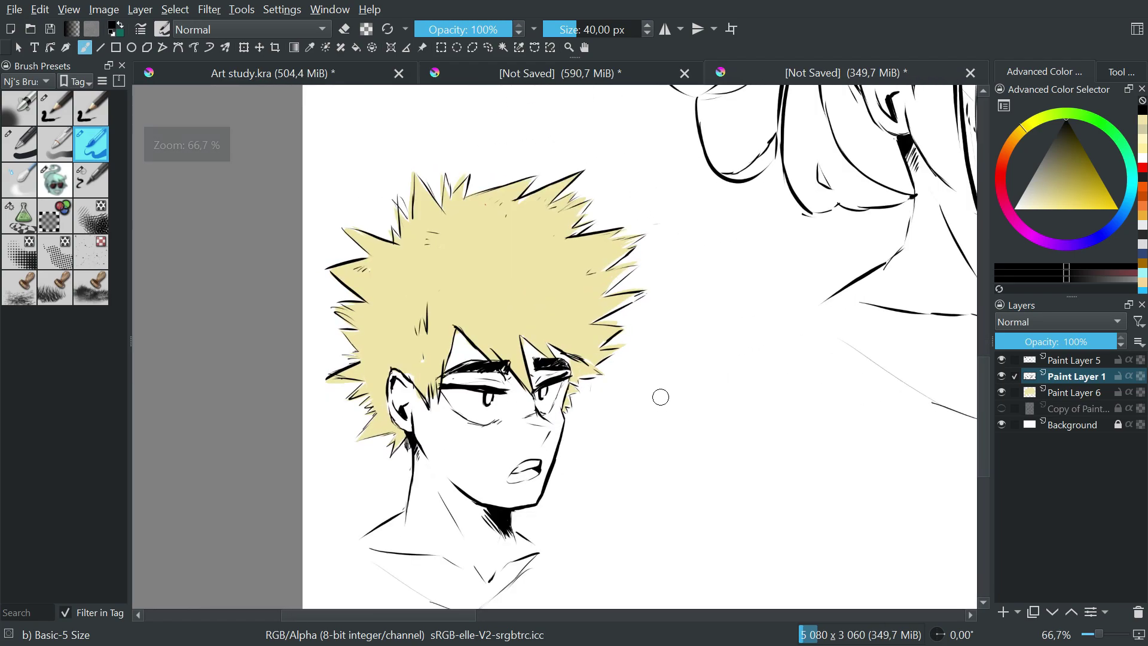
pyautogui.click(1077, 392)
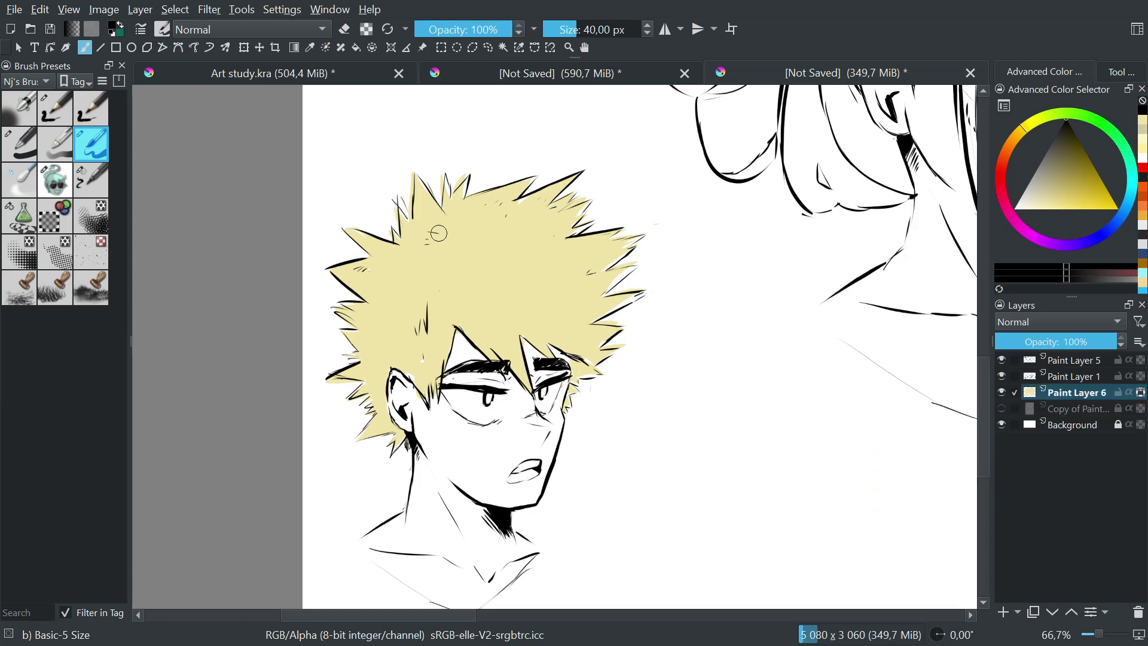
pyautogui.moveTo(1088, 180); pyautogui.dragTo(1116, 209)
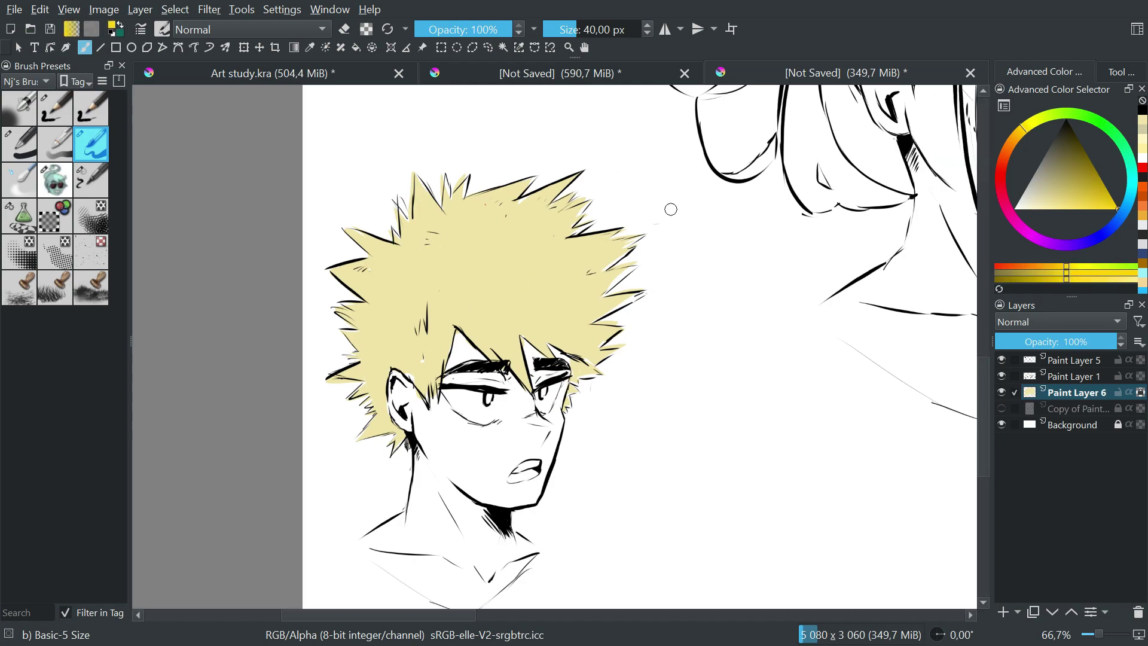
pyautogui.moveTo(597, 234); pyautogui.dragTo(583, 320)
pyautogui.hotkey('ctrl', 'z')
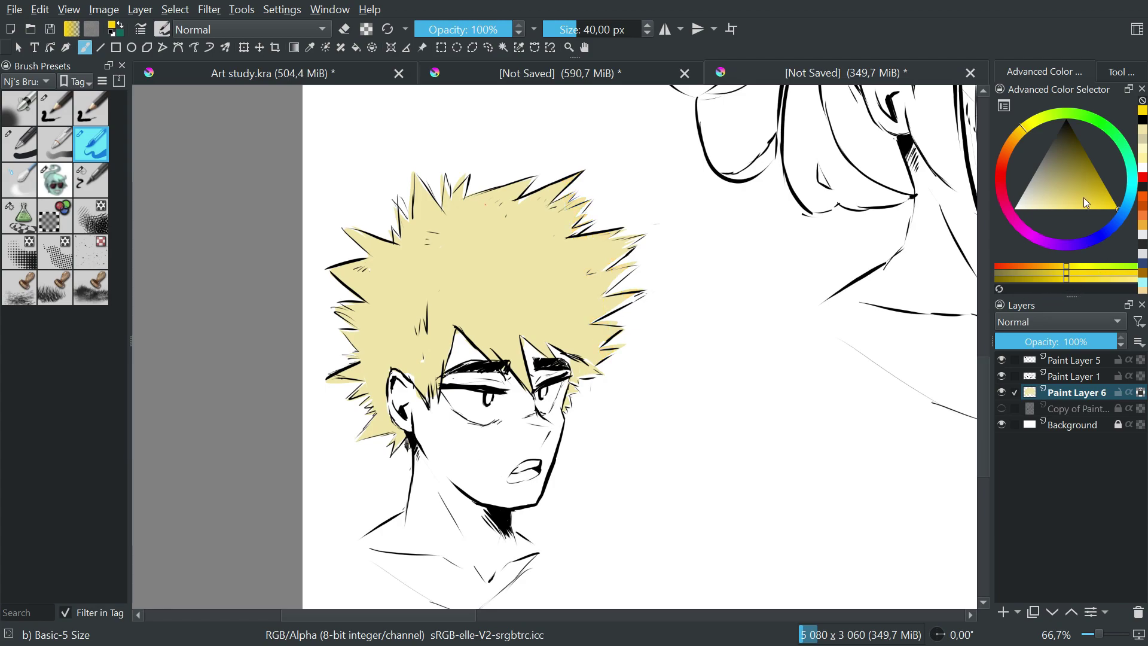
# - Shade the back spikes and the hair behind the ear in a darker muted yellow using the Shapes Fill brush
pyautogui.moveTo(1061, 183); pyautogui.dragTo(1063, 191)
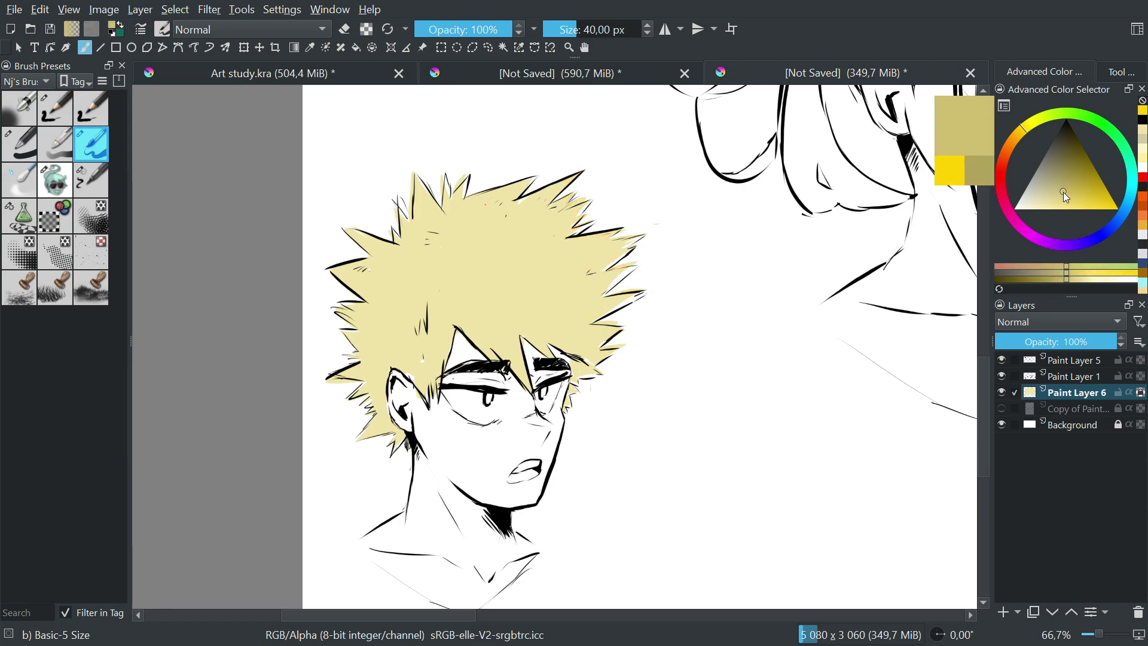
pyautogui.scroll(2, 391, 391)
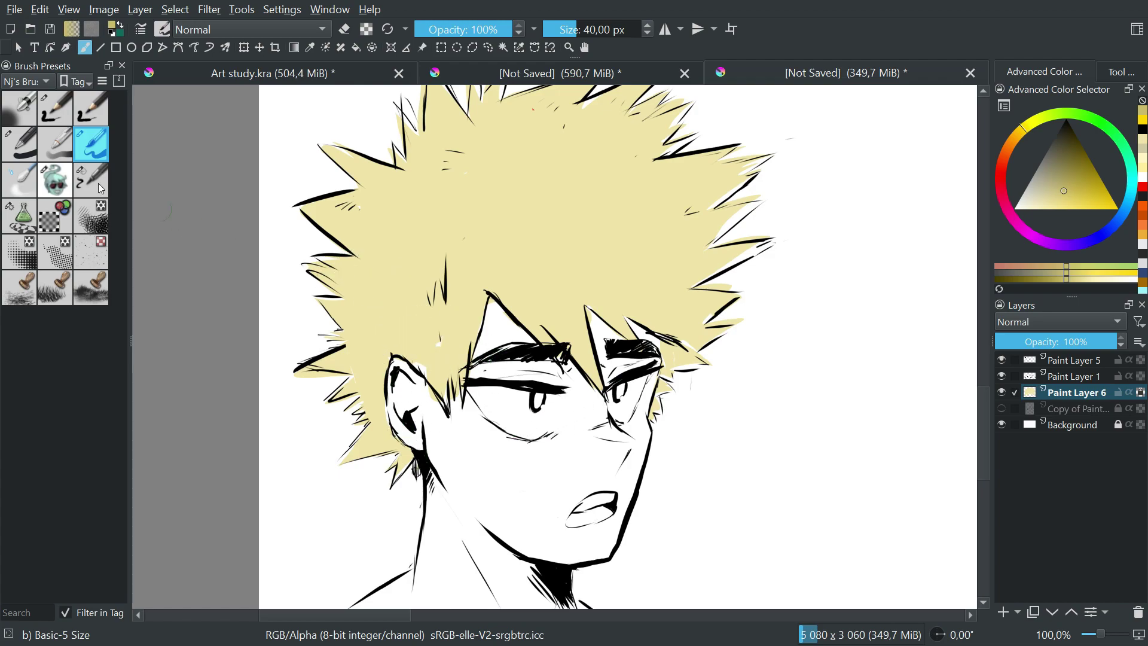
pyautogui.click(32, 218)
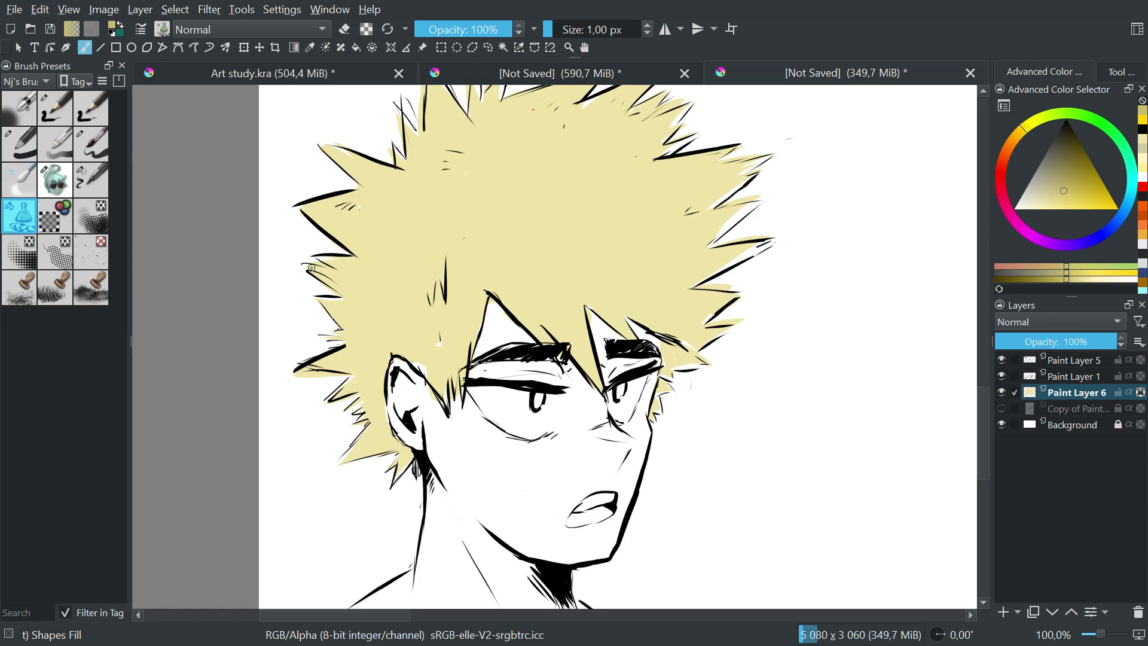
pyautogui.moveTo(339, 292)
pyautogui.mouseDown()
pyautogui.moveTo(311, 269)
pyautogui.moveTo(342, 299)
pyautogui.moveTo(345, 326)
pyautogui.moveTo(320, 302)
pyautogui.mouseUp()
pyautogui.moveTo(300, 363)
pyautogui.mouseDown()
pyautogui.moveTo(357, 371)
pyautogui.moveTo(285, 401)
pyautogui.moveTo(371, 358)
pyautogui.moveTo(345, 372)
pyautogui.moveTo(369, 370)
pyautogui.moveTo(378, 414)
pyautogui.moveTo(415, 452)
pyautogui.moveTo(344, 498)
pyautogui.moveTo(322, 347)
pyautogui.mouseUp()
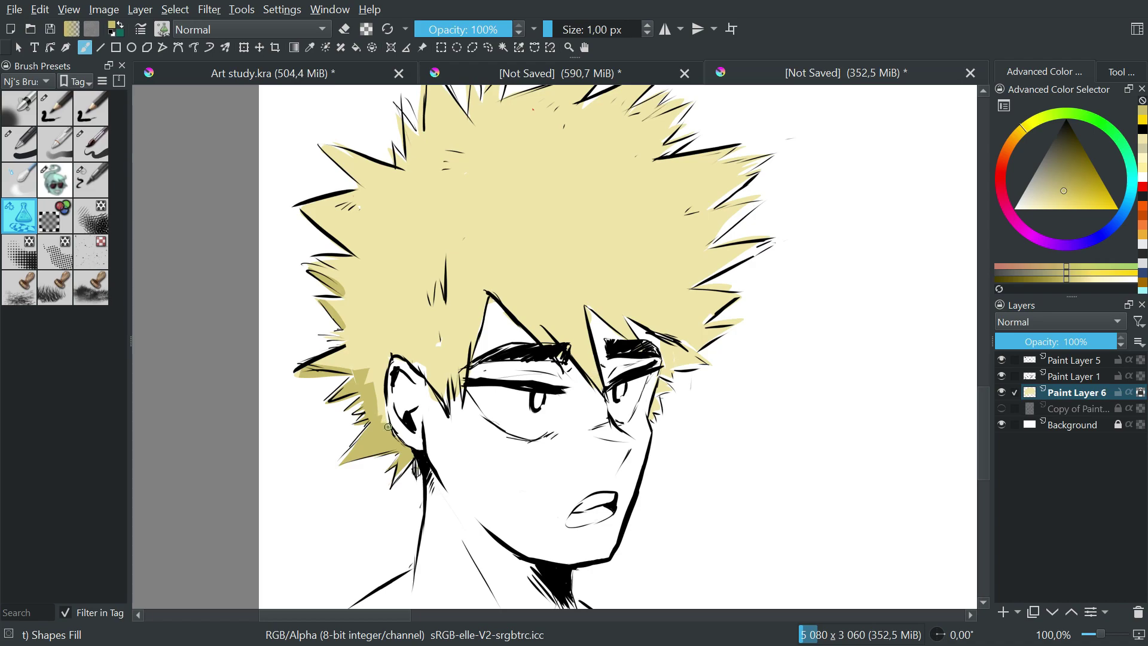
pyautogui.moveTo(392, 362)
pyautogui.mouseDown()
pyautogui.moveTo(333, 375)
pyautogui.moveTo(359, 355)
pyautogui.moveTo(335, 354)
pyautogui.mouseUp()
# - Deepen the shadows on the back spikes, behind the ear and beside the far temple with a greyer olive yellow
pyautogui.moveTo(754, 328); pyautogui.dragTo(653, 315)
pyautogui.moveTo(1058, 176); pyautogui.dragTo(1053, 183)
pyautogui.moveTo(510, 348); pyautogui.dragTo(613, 329)
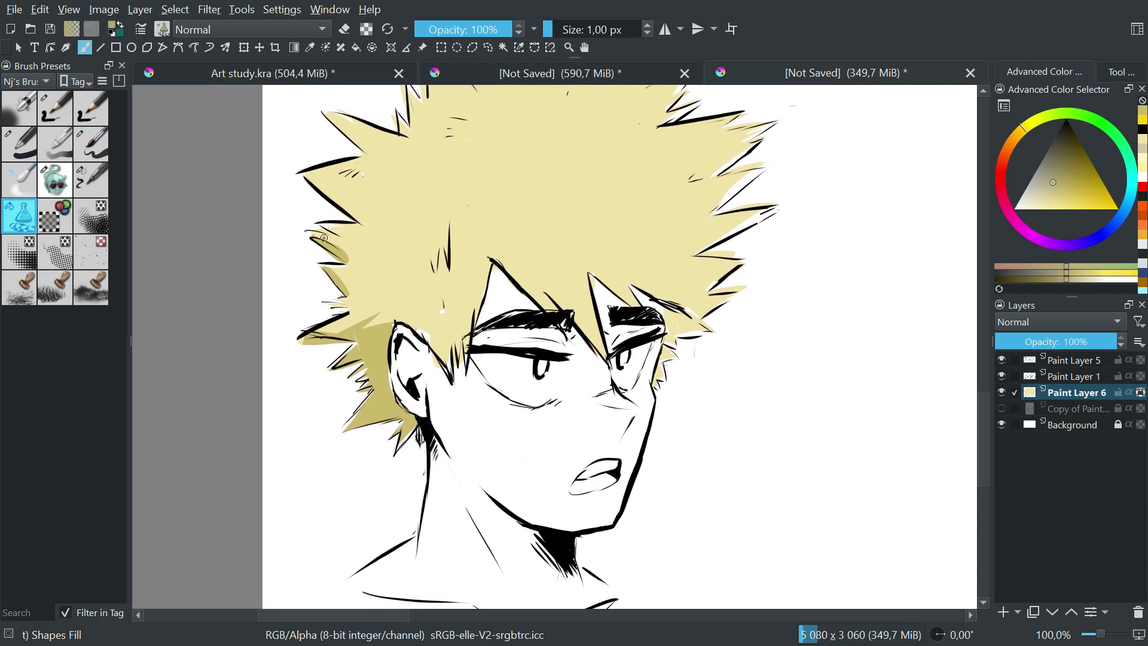
pyautogui.moveTo(350, 257); pyautogui.dragTo(358, 241)
pyautogui.moveTo(343, 279); pyautogui.dragTo(336, 294)
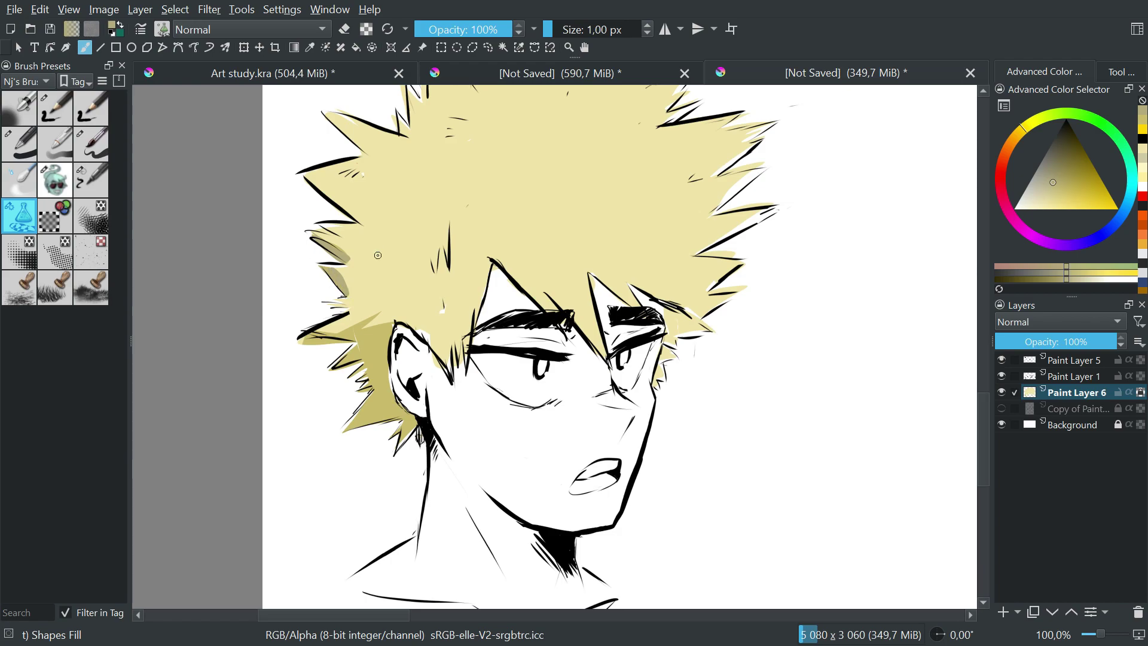
pyautogui.moveTo(319, 333)
pyautogui.mouseDown()
pyautogui.moveTo(387, 325)
pyautogui.moveTo(415, 407)
pyautogui.moveTo(297, 350)
pyautogui.mouseUp()
pyautogui.scroll(-1, 722, 377)
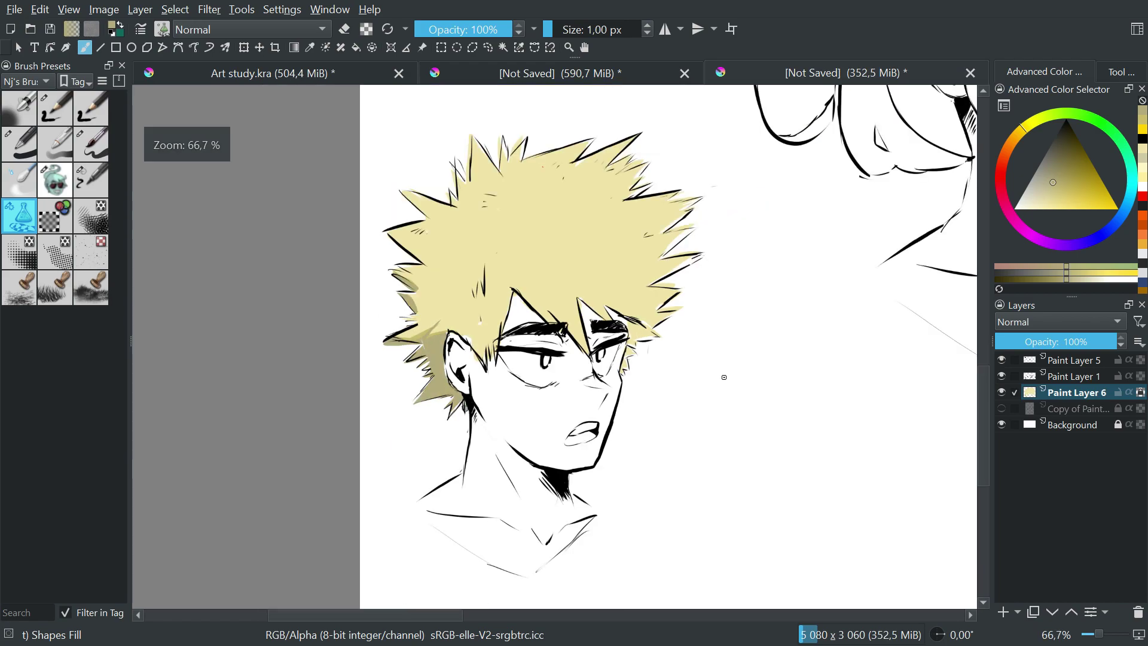
pyautogui.scroll(1, 608, 356)
pyautogui.moveTo(608, 356)
pyautogui.mouseDown()
pyautogui.moveTo(634, 371)
pyautogui.moveTo(600, 420)
pyautogui.moveTo(573, 424)
pyautogui.moveTo(577, 342)
pyautogui.mouseUp()
pyautogui.scroll(-1, 713, 386)
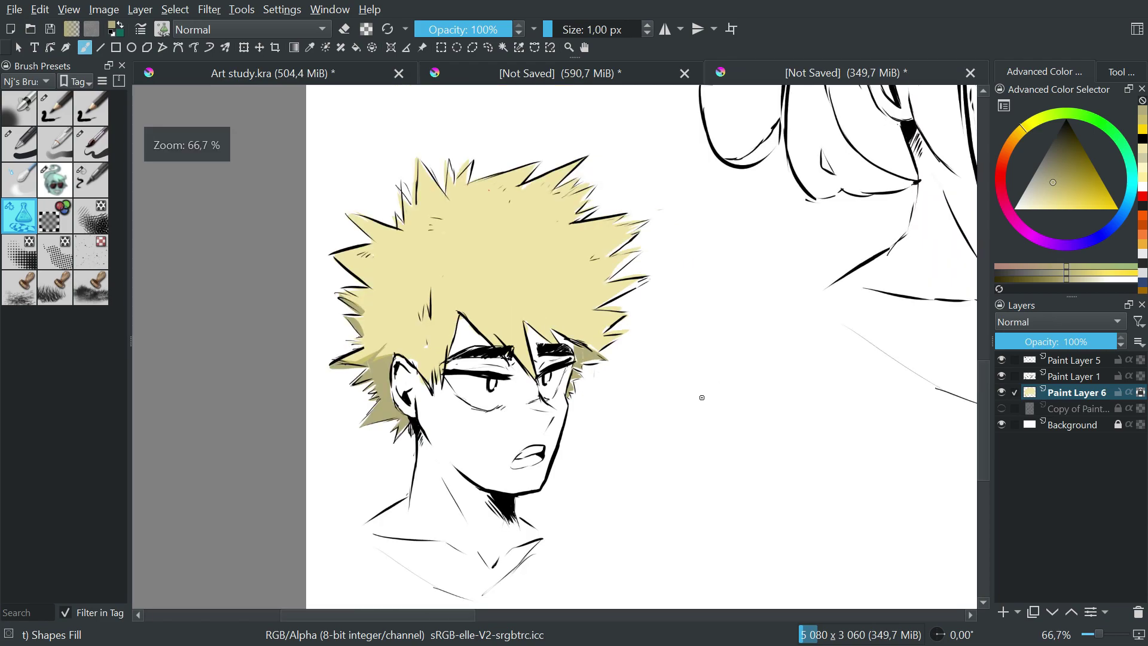
# - Fill jagged pale cream highlights across the crown and above the fringe of the spiky hair, undoing the last misplaced shape
pyautogui.moveTo(1042, 195); pyautogui.dragTo(1020, 211)
pyautogui.scroll(1, 574, 305)
pyautogui.moveTo(574, 304); pyautogui.dragTo(575, 318)
pyautogui.moveTo(391, 213)
pyautogui.mouseDown()
pyautogui.moveTo(435, 212)
pyautogui.moveTo(410, 228)
pyautogui.moveTo(515, 257)
pyautogui.moveTo(455, 273)
pyautogui.moveTo(472, 292)
pyautogui.moveTo(431, 263)
pyautogui.moveTo(468, 257)
pyautogui.moveTo(395, 213)
pyautogui.mouseUp()
pyautogui.moveTo(535, 299)
pyautogui.mouseDown()
pyautogui.moveTo(545, 322)
pyautogui.moveTo(532, 315)
pyautogui.mouseUp()
pyautogui.moveTo(301, 291)
pyautogui.mouseDown()
pyautogui.moveTo(334, 253)
pyautogui.moveTo(302, 313)
pyautogui.moveTo(336, 300)
pyautogui.moveTo(314, 320)
pyautogui.moveTo(321, 331)
pyautogui.moveTo(296, 314)
pyautogui.moveTo(310, 286)
pyautogui.moveTo(297, 291)
pyautogui.moveTo(293, 335)
pyautogui.moveTo(318, 297)
pyautogui.moveTo(311, 262)
pyautogui.mouseUp()
pyautogui.hotkey('ctrl', 'z')
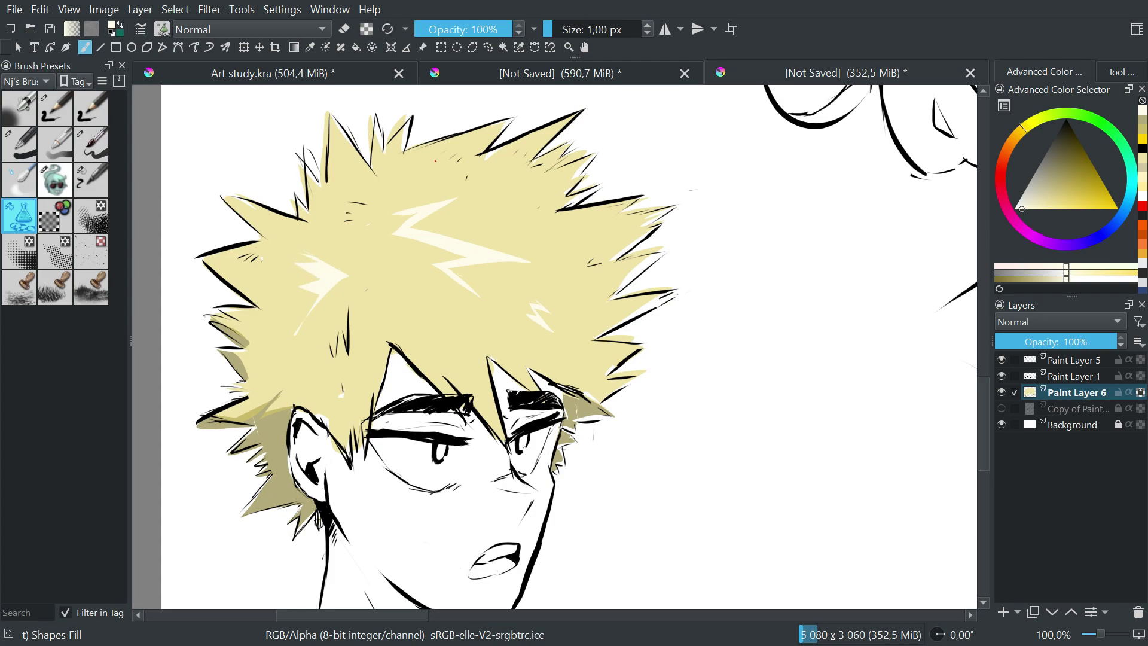
pyautogui.press('-')
pyautogui.moveTo(674, 318); pyautogui.dragTo(653, 252)
pyautogui.moveTo(627, 337); pyautogui.dragTo(637, 360)
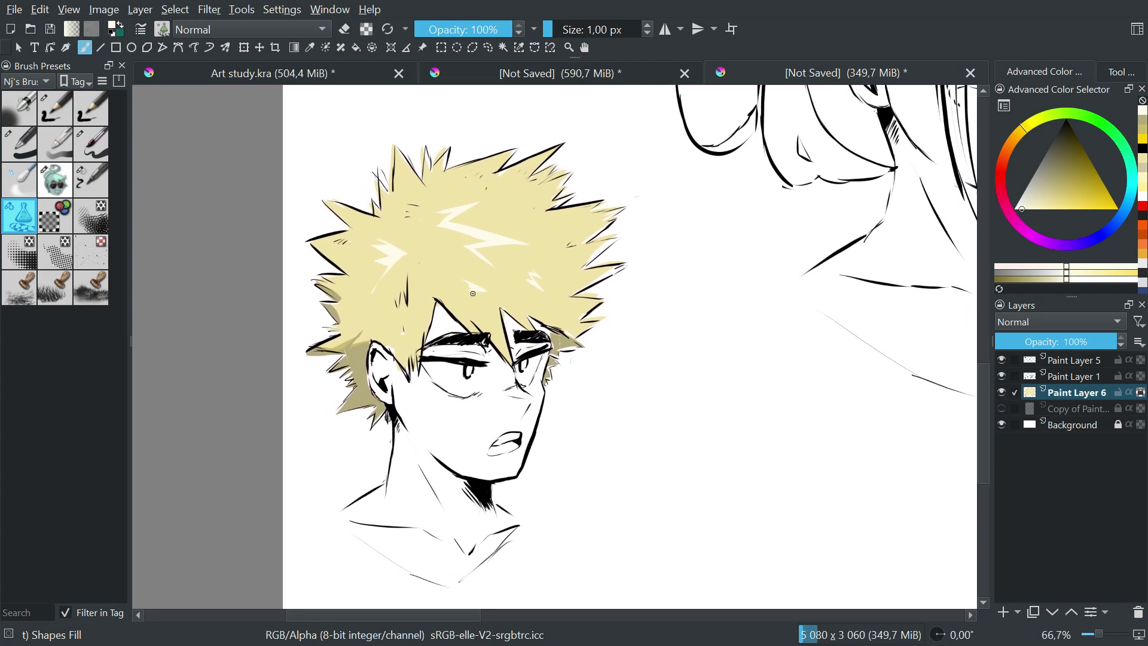
pyautogui.moveTo(780, 361); pyautogui.dragTo(746, 365)
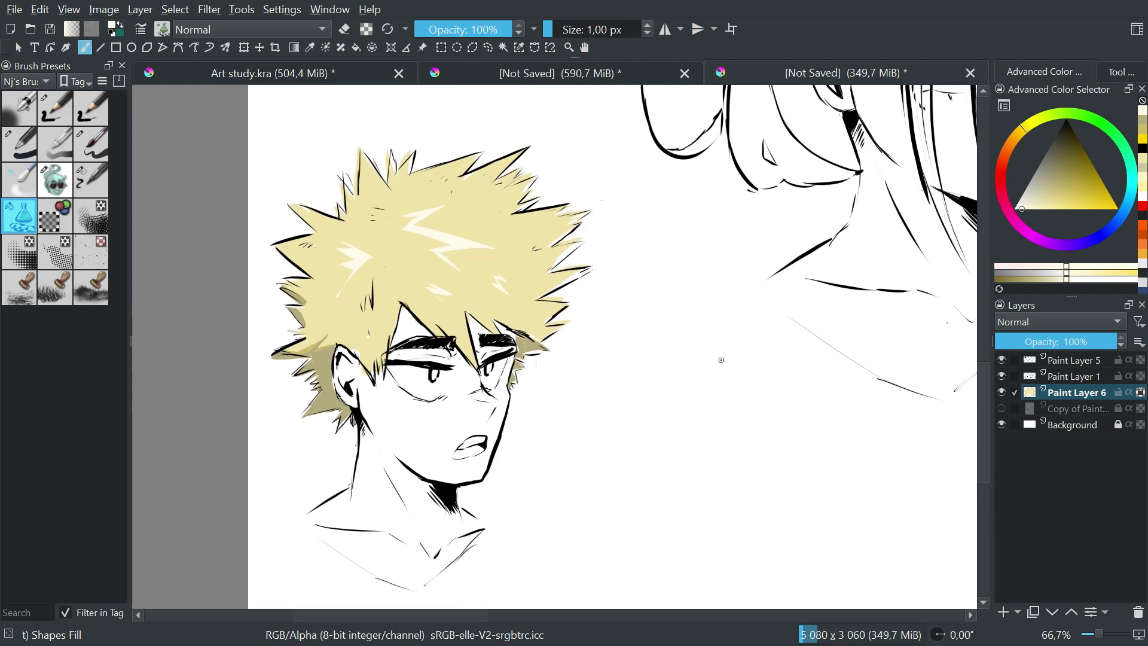
pyautogui.press('-')
pyautogui.press('-')
pyautogui.hscroll(1, 598, 406)
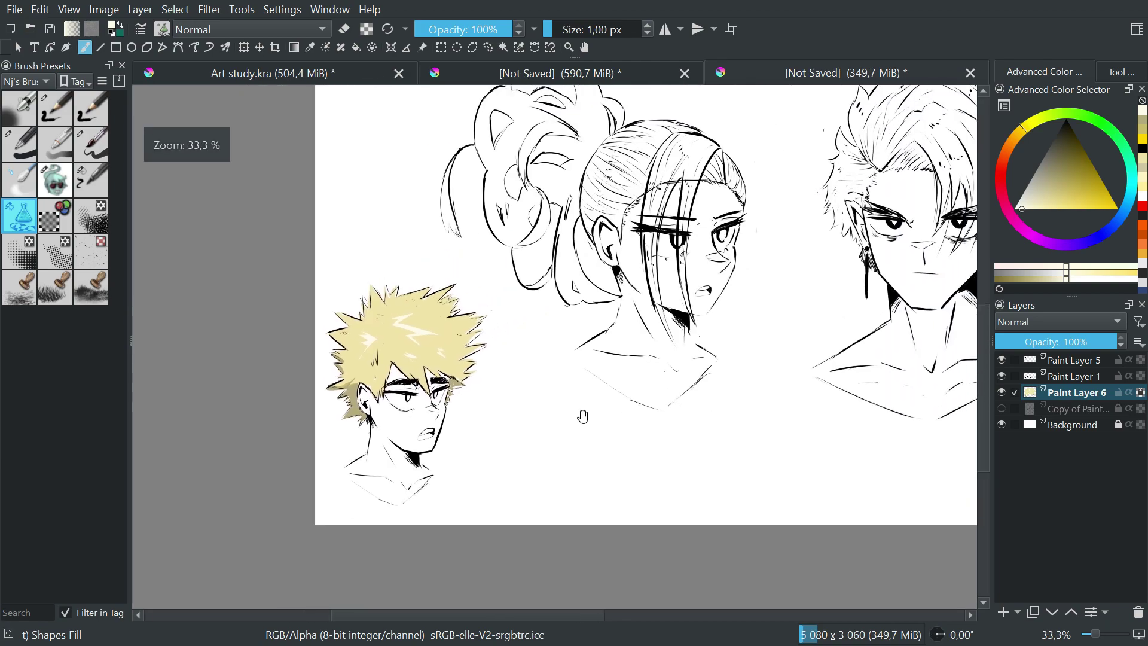
pyautogui.scroll(1, 550, 463)
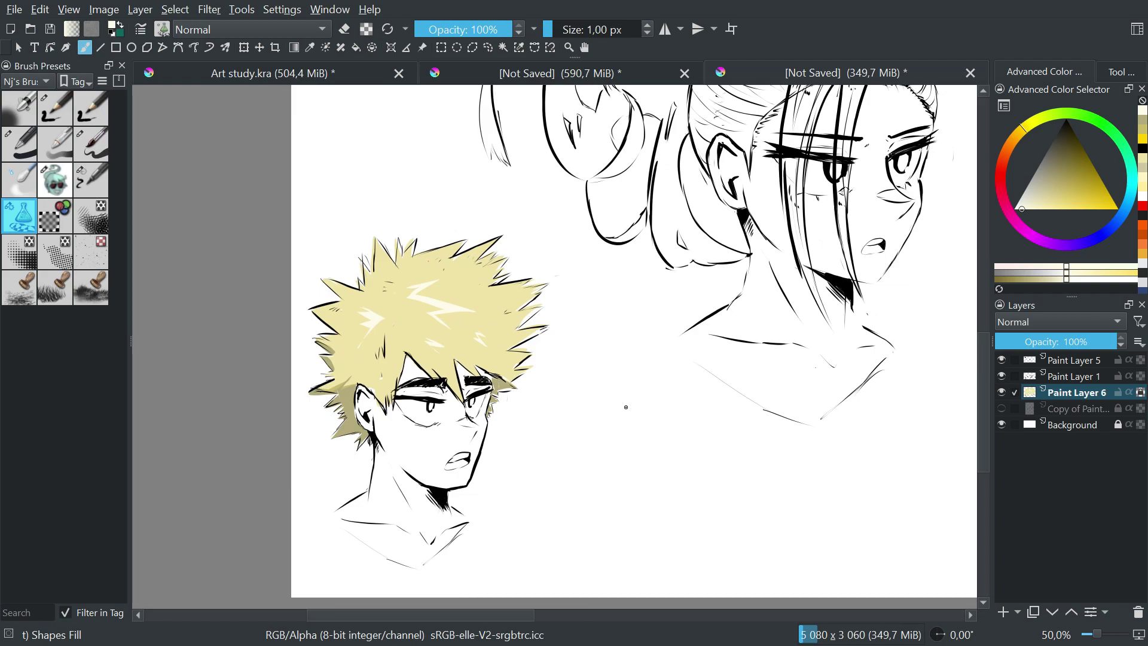
pyautogui.moveTo(681, 382); pyautogui.dragTo(608, 418)
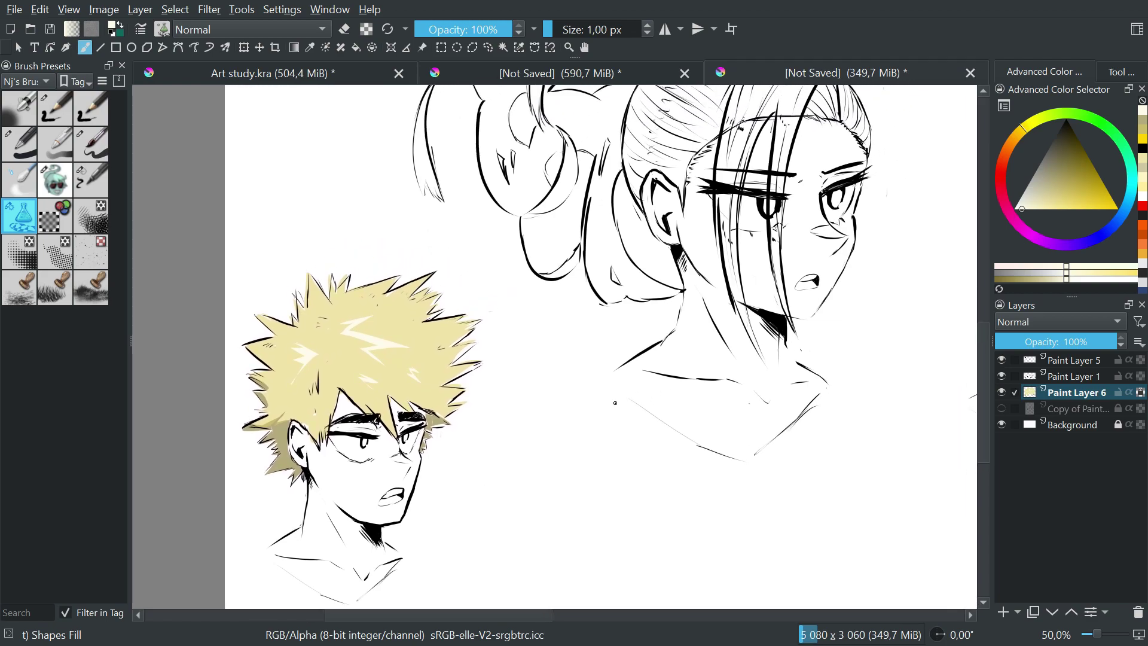
pyautogui.moveTo(552, 411); pyautogui.dragTo(520, 445)
pyautogui.moveTo(651, 397); pyautogui.dragTo(475, 448)
pyautogui.moveTo(683, 375)
pyautogui.mouseDown()
pyautogui.moveTo(635, 391)
pyautogui.moveTo(675, 385)
pyautogui.mouseUp()
pyautogui.moveTo(559, 388); pyautogui.dragTo(639, 390)
# - Fill the looped updo, the scalp hair and the face-framing strands of the second head with dark grey
pyautogui.hotkey('ctrl', '+')
pyautogui.moveTo(1047, 166); pyautogui.dragTo(1047, 139)
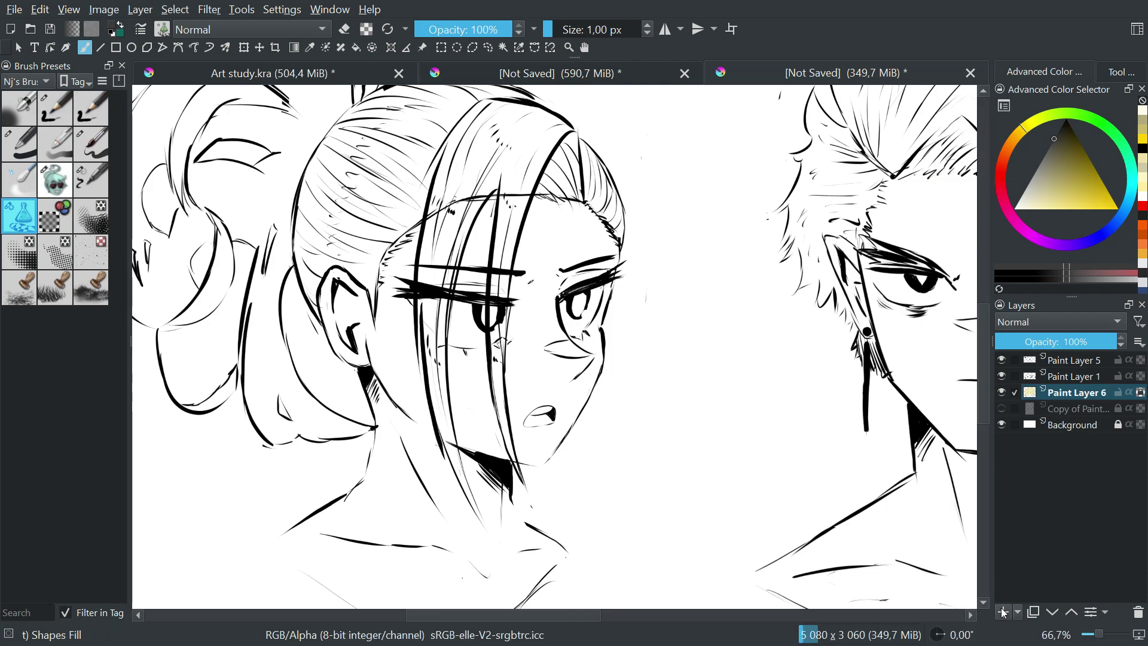
pyautogui.moveTo(589, 201)
pyautogui.mouseDown()
pyautogui.moveTo(586, 232)
pyautogui.moveTo(584, 169)
pyautogui.moveTo(428, 243)
pyautogui.moveTo(488, 370)
pyautogui.moveTo(559, 179)
pyautogui.mouseUp()
pyautogui.moveTo(513, 293); pyautogui.dragTo(577, 228)
pyautogui.moveTo(501, 232); pyautogui.dragTo(489, 224)
pyautogui.moveTo(426, 244); pyautogui.dragTo(417, 396)
pyautogui.moveTo(443, 331); pyautogui.dragTo(446, 416)
pyautogui.moveTo(490, 386); pyautogui.dragTo(505, 433)
pyautogui.moveTo(418, 248); pyautogui.dragTo(383, 295)
pyautogui.scroll(-1, 554, 346)
pyautogui.moveTo(487, 299)
pyautogui.mouseDown()
pyautogui.moveTo(444, 208)
pyautogui.moveTo(253, 327)
pyautogui.moveTo(382, 526)
pyautogui.moveTo(413, 553)
pyautogui.moveTo(435, 427)
pyautogui.mouseUp()
# - Erase the dark grey from the openings between the updo's loops and refill the spots erased too far
pyautogui.press('e')
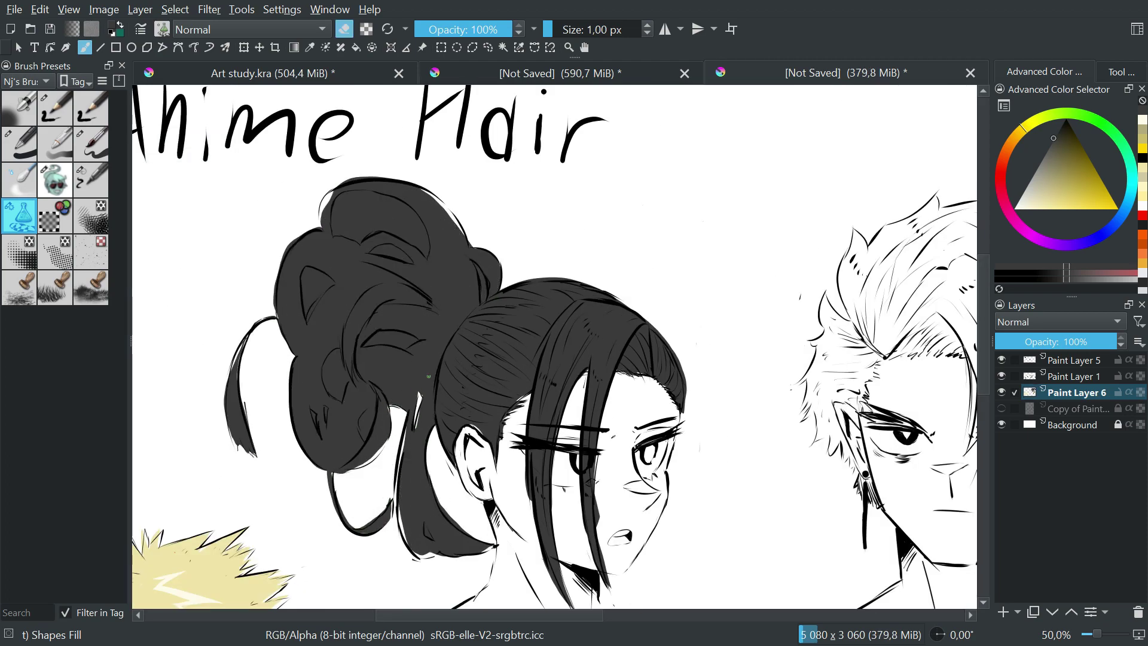
pyautogui.moveTo(365, 346); pyautogui.dragTo(409, 349)
pyautogui.moveTo(307, 317); pyautogui.dragTo(336, 281)
pyautogui.press('e')
pyautogui.moveTo(412, 254)
pyautogui.mouseDown()
pyautogui.moveTo(372, 254)
pyautogui.moveTo(361, 241)
pyautogui.mouseUp()
pyautogui.press('e')
pyautogui.moveTo(475, 263); pyautogui.dragTo(485, 301)
pyautogui.press('e')
pyautogui.moveTo(421, 190)
pyautogui.mouseDown()
pyautogui.moveTo(463, 236)
pyautogui.moveTo(491, 299)
pyautogui.mouseUp()
pyautogui.moveTo(405, 330); pyautogui.dragTo(423, 341)
pyautogui.press('e')
pyautogui.moveTo(425, 523); pyautogui.dragTo(433, 541)
pyautogui.moveTo(340, 350); pyautogui.dragTo(343, 401)
pyautogui.moveTo(374, 406); pyautogui.dragTo(365, 440)
pyautogui.moveTo(312, 406); pyautogui.dragTo(317, 424)
pyautogui.press('e')
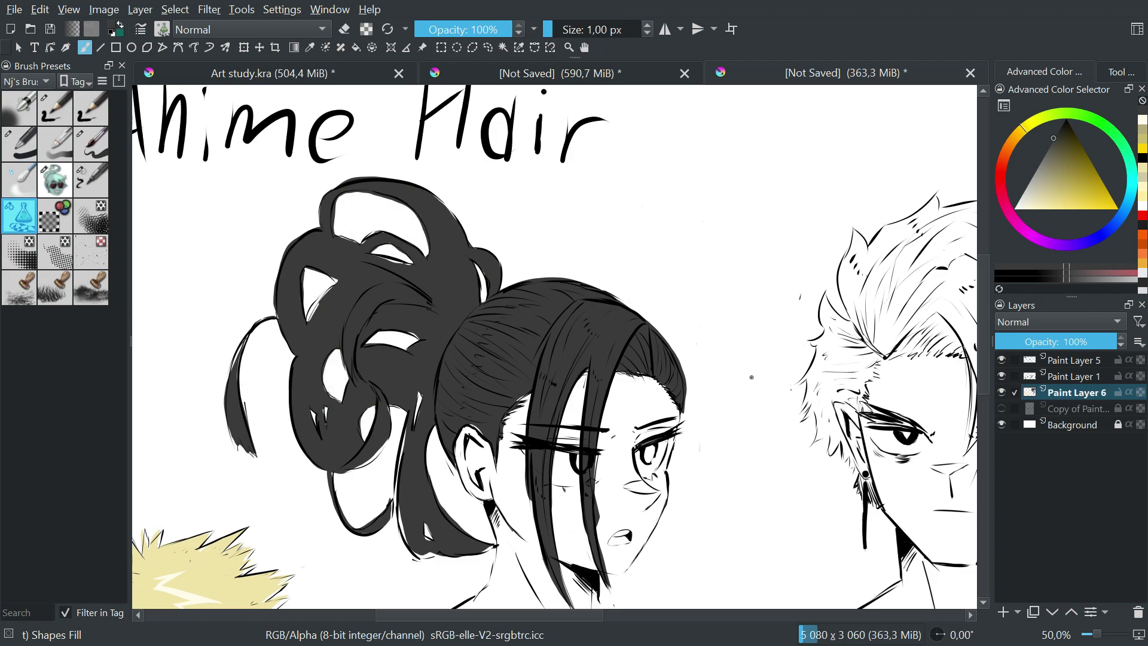
pyautogui.moveTo(772, 348); pyautogui.dragTo(777, 335)
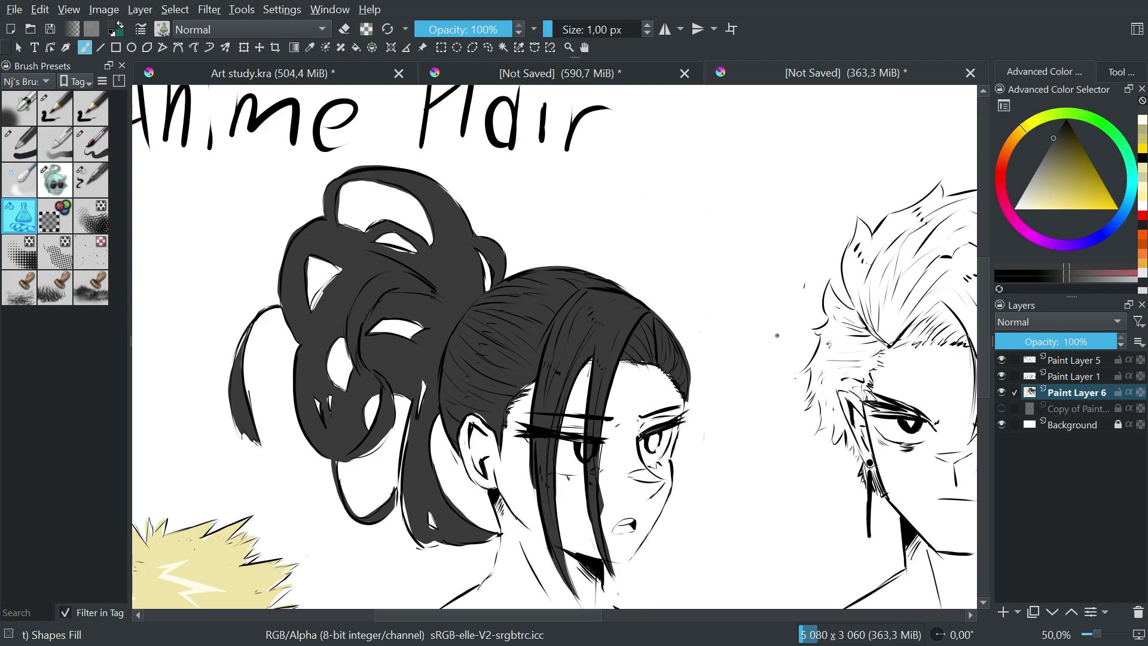
# - Touch up the dark grey fill around the updo's lower loops and the lock hanging below them
pyautogui.moveTo(400, 470)
pyautogui.mouseDown()
pyautogui.moveTo(421, 544)
pyautogui.moveTo(432, 521)
pyautogui.mouseUp()
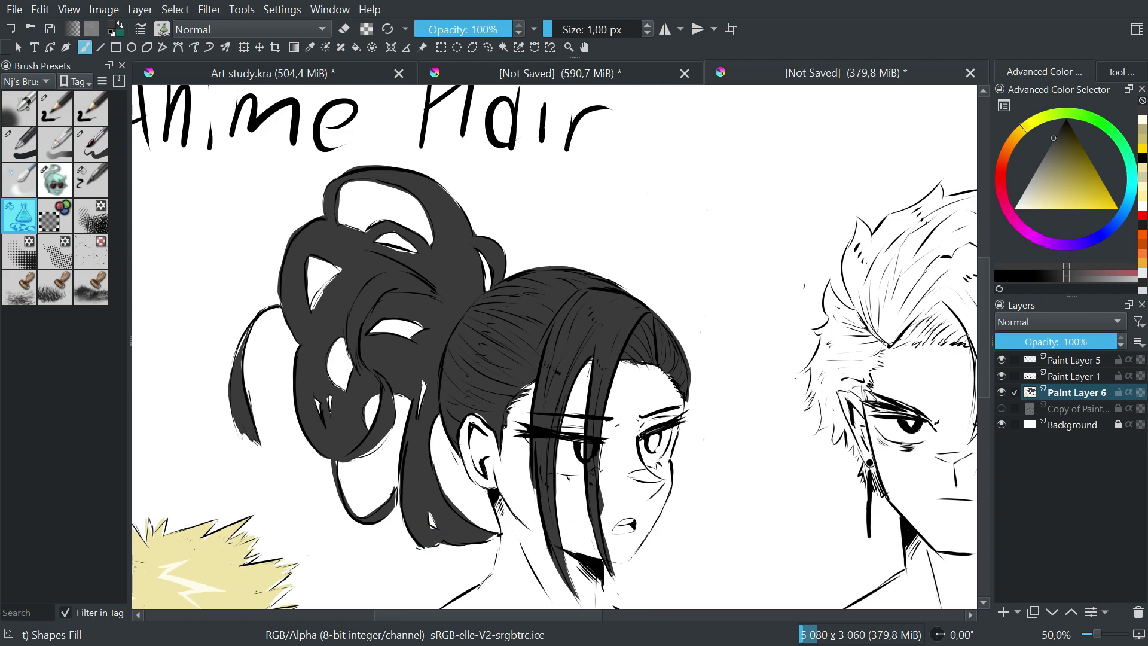
pyautogui.press('-')
pyautogui.moveTo(680, 393); pyautogui.dragTo(623, 361)
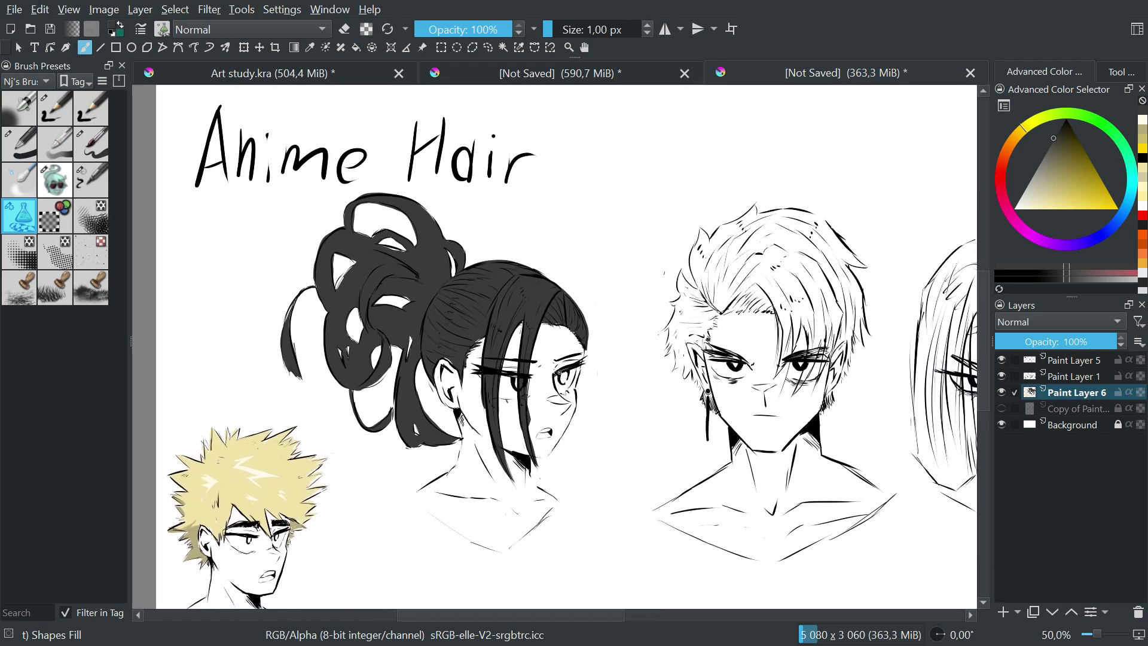
pyautogui.press('+')
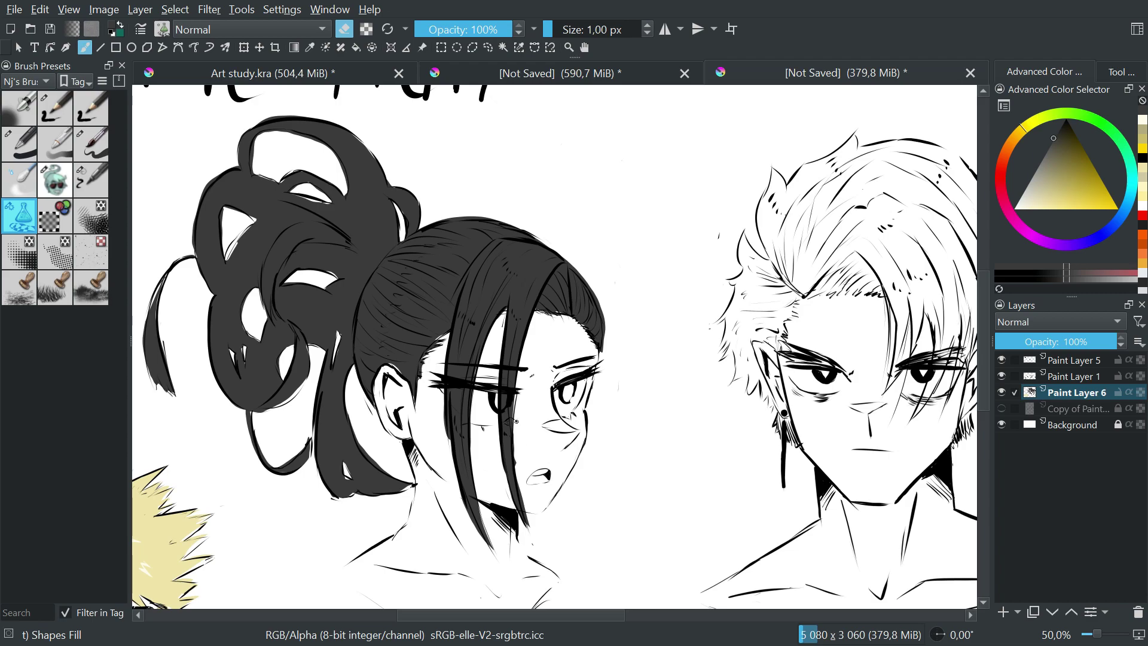
pyautogui.press('e')
# - Try filling near-white highlights on the updo's outer and central loops and the loose hanging strand
pyautogui.moveTo(1052, 141)
pyautogui.mouseDown()
pyautogui.moveTo(1040, 153)
pyautogui.moveTo(1056, 131)
pyautogui.mouseUp()
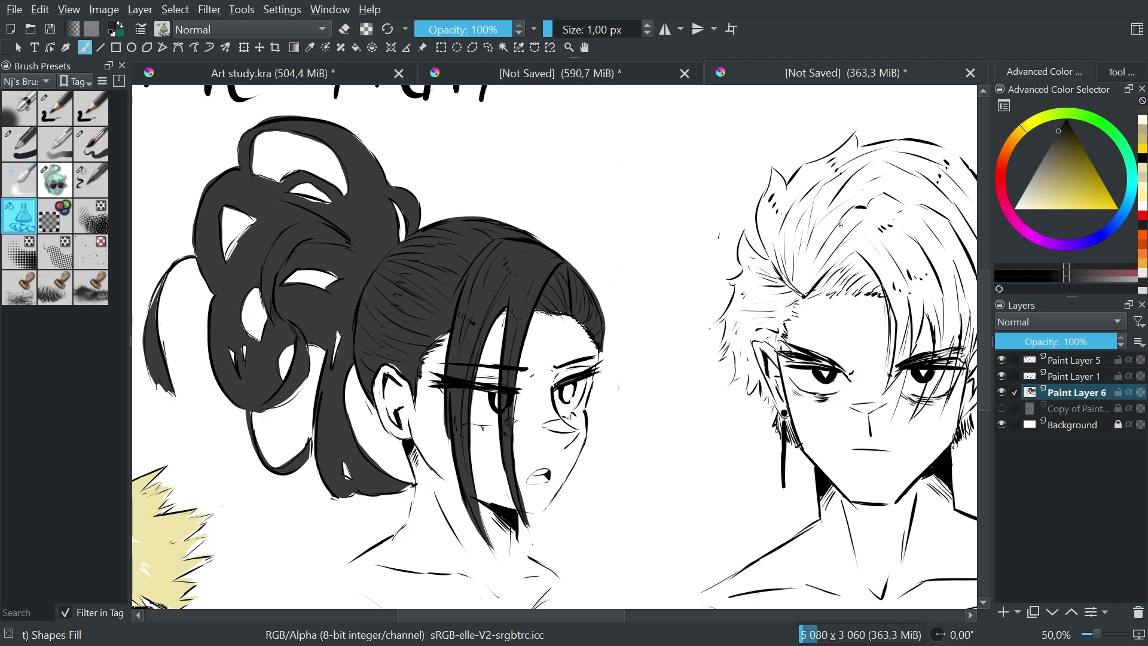
pyautogui.moveTo(1052, 180); pyautogui.dragTo(1014, 209)
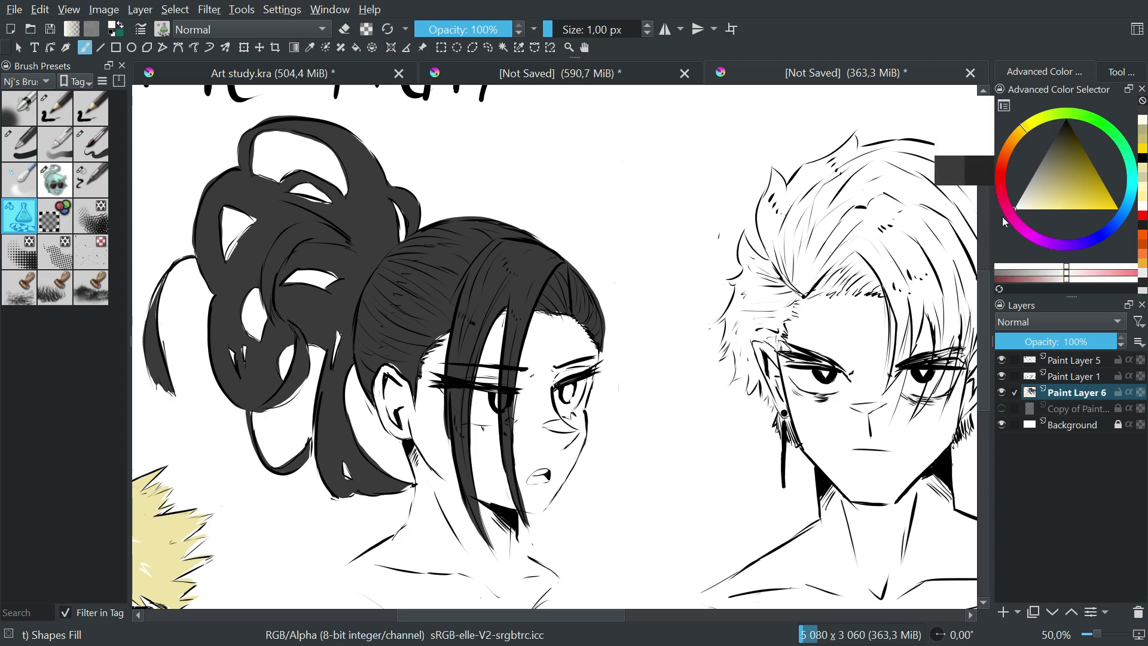
pyautogui.press('+')
pyautogui.moveTo(506, 260); pyautogui.dragTo(671, 342)
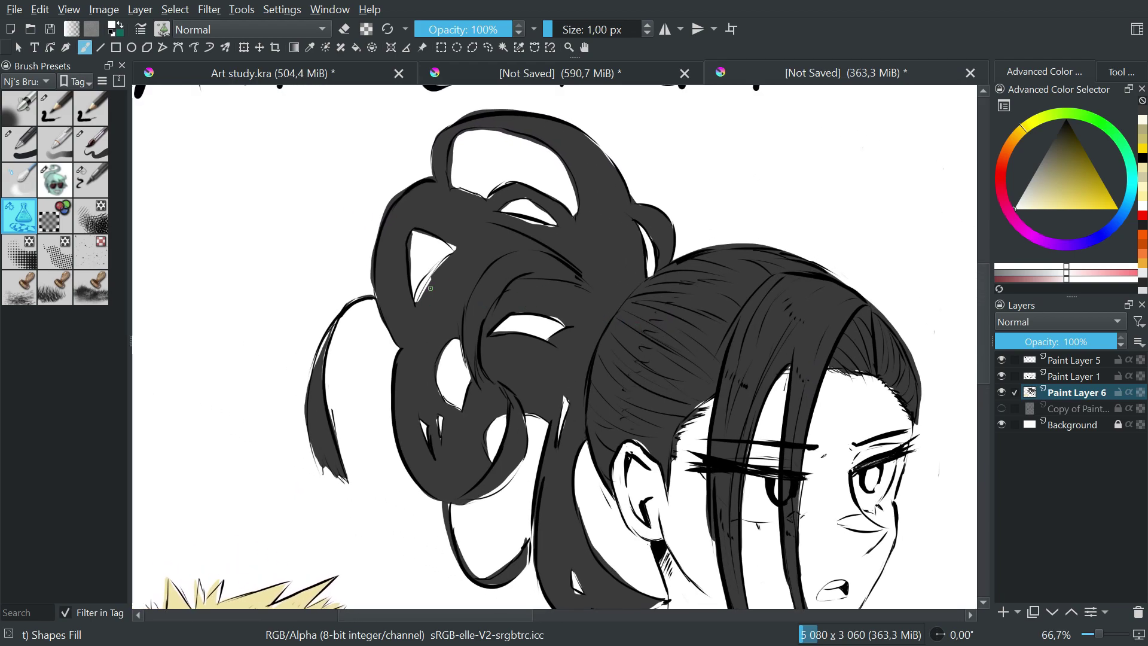
pyautogui.moveTo(451, 252); pyautogui.dragTo(402, 351)
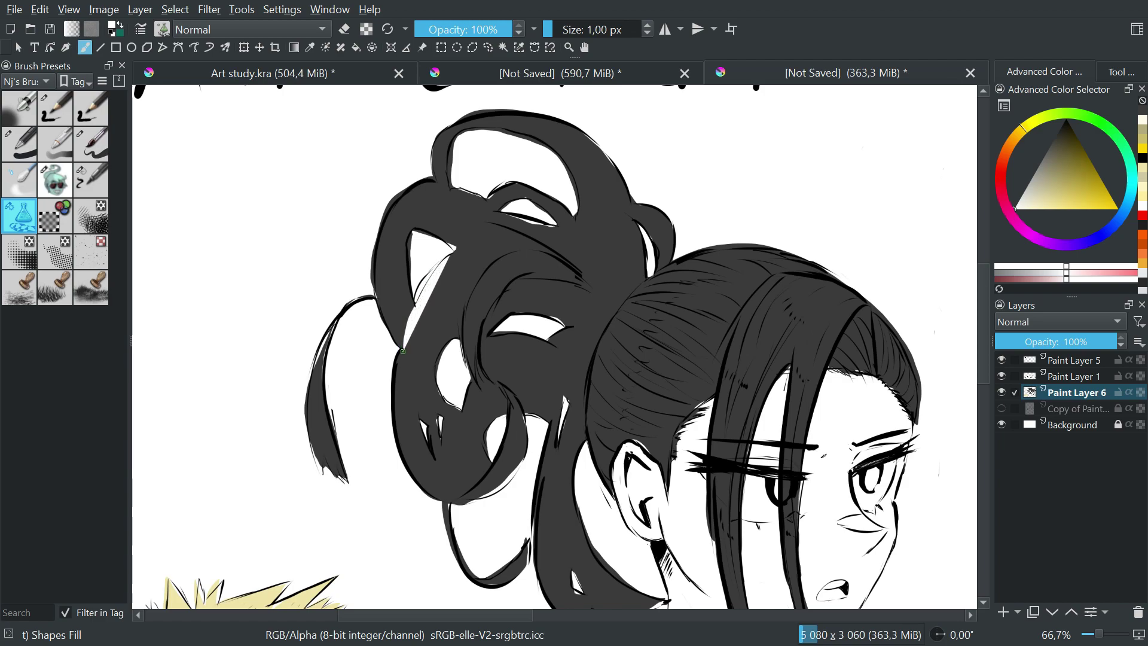
pyautogui.moveTo(402, 351)
pyautogui.mouseDown()
pyautogui.moveTo(486, 297)
pyautogui.moveTo(530, 290)
pyautogui.moveTo(481, 224)
pyautogui.moveTo(409, 190)
pyautogui.moveTo(379, 230)
pyautogui.moveTo(442, 238)
pyautogui.mouseUp()
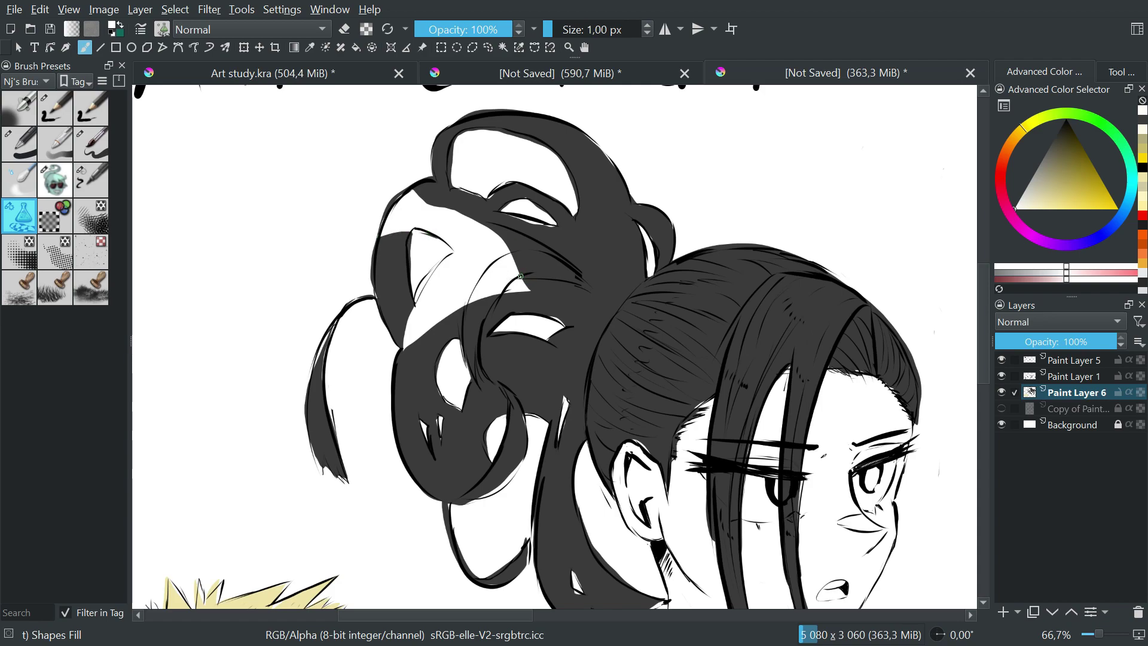
pyautogui.moveTo(510, 257)
pyautogui.mouseDown()
pyautogui.moveTo(539, 265)
pyautogui.moveTo(488, 308)
pyautogui.moveTo(475, 382)
pyautogui.moveTo(462, 318)
pyautogui.moveTo(484, 299)
pyautogui.mouseUp()
pyautogui.hotkey('ctrl', 'z')
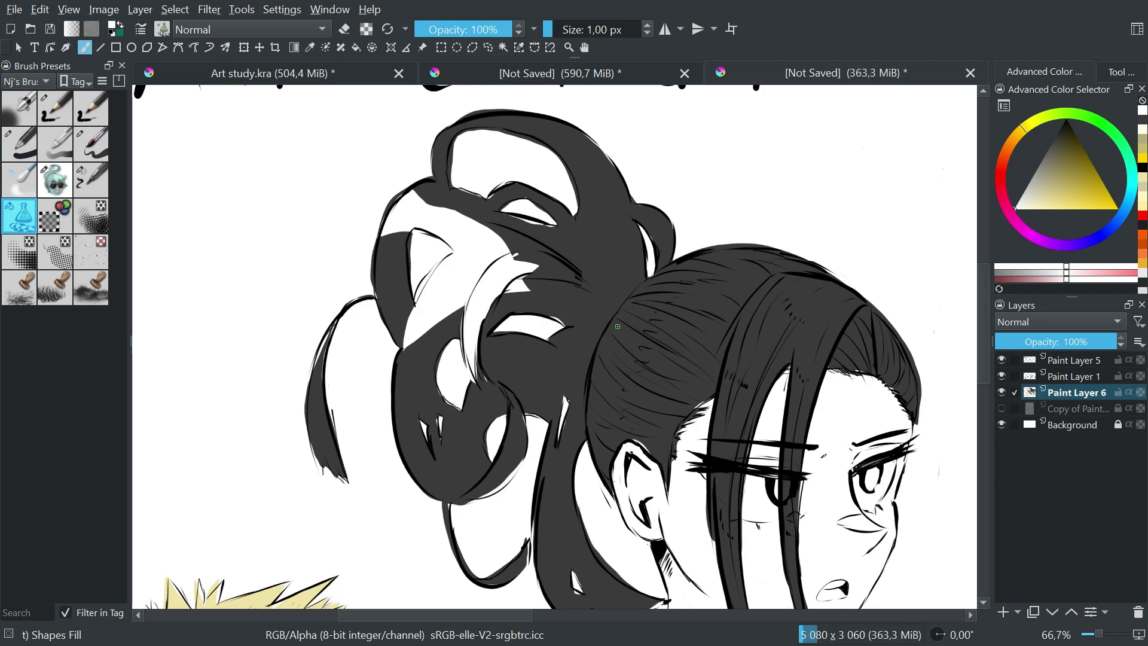
pyautogui.moveTo(618, 326); pyautogui.dragTo(641, 308)
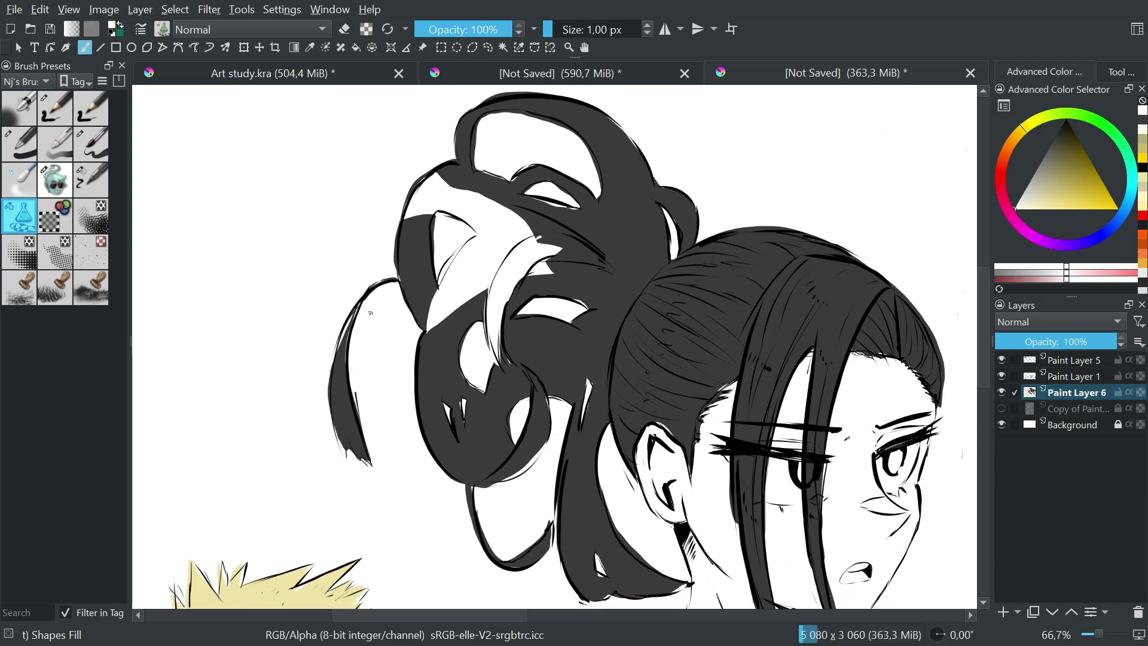
pyautogui.moveTo(351, 353); pyautogui.dragTo(295, 289)
pyautogui.moveTo(635, 327); pyautogui.dragTo(589, 297)
pyautogui.hotkey('ctrl', '-')
pyautogui.hotkey('ctrl', '-')
pyautogui.hotkey('ctrl', '+')
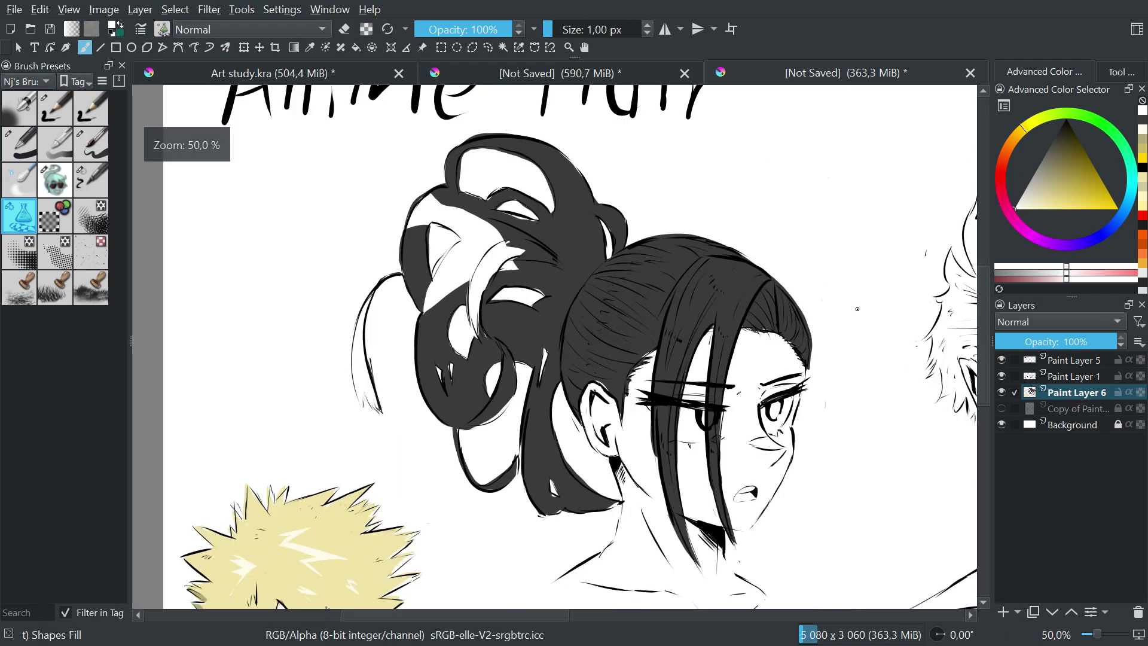
pyautogui.hotkey('ctrl', '+')
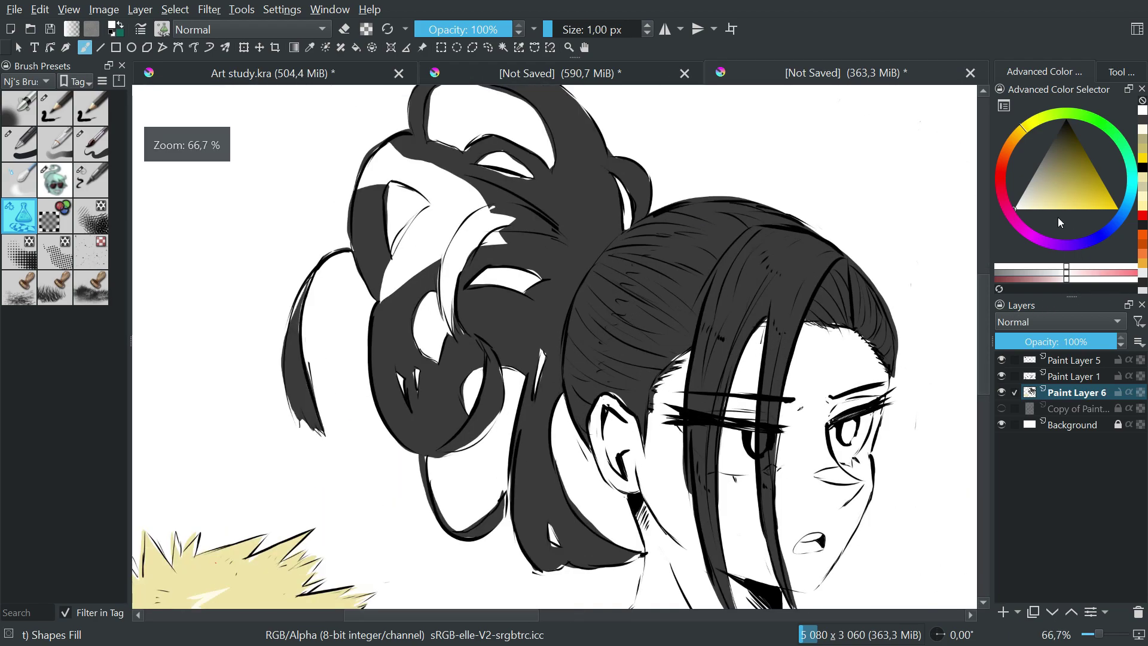
# - Choose a mid grey and fill curved highlights on the updo's outer and central loops
pyautogui.moveTo(1032, 195); pyautogui.dragTo(1037, 168)
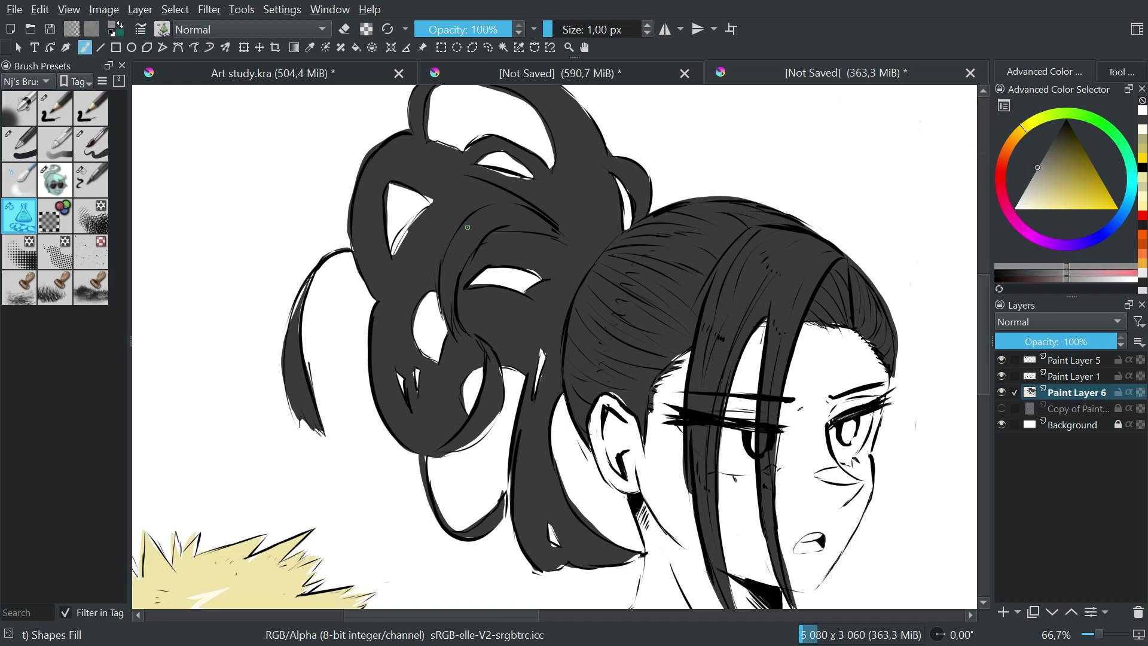
pyautogui.moveTo(378, 299)
pyautogui.mouseDown()
pyautogui.moveTo(403, 138)
pyautogui.moveTo(384, 190)
pyautogui.moveTo(391, 257)
pyautogui.mouseUp()
pyautogui.keyDown('ctrl'); pyautogui.click(415, 144); pyautogui.keyUp('ctrl')
pyautogui.moveTo(401, 140); pyautogui.dragTo(481, 163)
pyautogui.keyDown('ctrl'); pyautogui.click(480, 199); pyautogui.keyUp('ctrl')
pyautogui.moveTo(523, 220); pyautogui.dragTo(445, 323)
# - Lock the transparency of Paint Layer 6 and fill mid-grey highlights on the loose hanging strand and the updo's lower loops
pyautogui.click(1139, 392)
pyautogui.moveTo(350, 253); pyautogui.dragTo(320, 427)
pyautogui.moveTo(576, 271)
pyautogui.mouseDown()
pyautogui.moveTo(586, 248)
pyautogui.moveTo(572, 171)
pyautogui.mouseUp()
pyautogui.moveTo(482, 244); pyautogui.dragTo(439, 357)
pyautogui.moveTo(491, 393); pyautogui.dragTo(471, 431)
pyautogui.moveTo(496, 347); pyautogui.dragTo(487, 528)
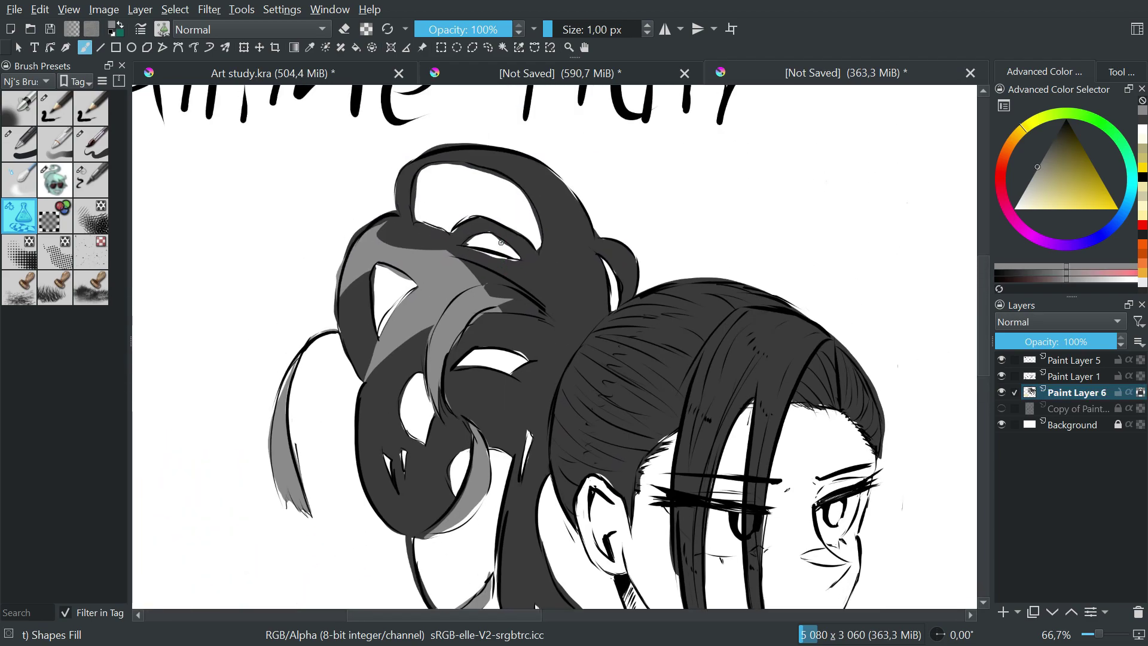
# - Fill mid-grey highlights on the updo's uppermost loops, undoing the misplaced shape
pyautogui.moveTo(509, 227); pyautogui.dragTo(511, 266)
pyautogui.moveTo(530, 159)
pyautogui.mouseDown()
pyautogui.moveTo(518, 181)
pyautogui.moveTo(542, 226)
pyautogui.mouseUp()
pyautogui.hotkey('ctrl', 'z')
pyautogui.moveTo(560, 179); pyautogui.dragTo(588, 226)
# - Fill jagged mid-grey highlights across the fringe, the face-framing strand and the back of the scalp hair
pyautogui.moveTo(688, 370); pyautogui.dragTo(480, 258)
pyautogui.moveTo(495, 262)
pyautogui.mouseDown()
pyautogui.moveTo(497, 306)
pyautogui.moveTo(497, 263)
pyautogui.mouseUp()
pyautogui.moveTo(481, 345)
pyautogui.mouseDown()
pyautogui.moveTo(478, 316)
pyautogui.moveTo(482, 339)
pyautogui.moveTo(560, 332)
pyautogui.moveTo(553, 366)
pyautogui.moveTo(475, 397)
pyautogui.mouseUp()
pyautogui.hotkey('ctrl', 'z')
pyautogui.moveTo(574, 384); pyautogui.dragTo(585, 414)
pyautogui.moveTo(439, 190)
pyautogui.mouseDown()
pyautogui.moveTo(400, 226)
pyautogui.moveTo(384, 291)
pyautogui.moveTo(366, 309)
pyautogui.moveTo(361, 278)
pyautogui.moveTo(380, 241)
pyautogui.moveTo(422, 205)
pyautogui.mouseUp()
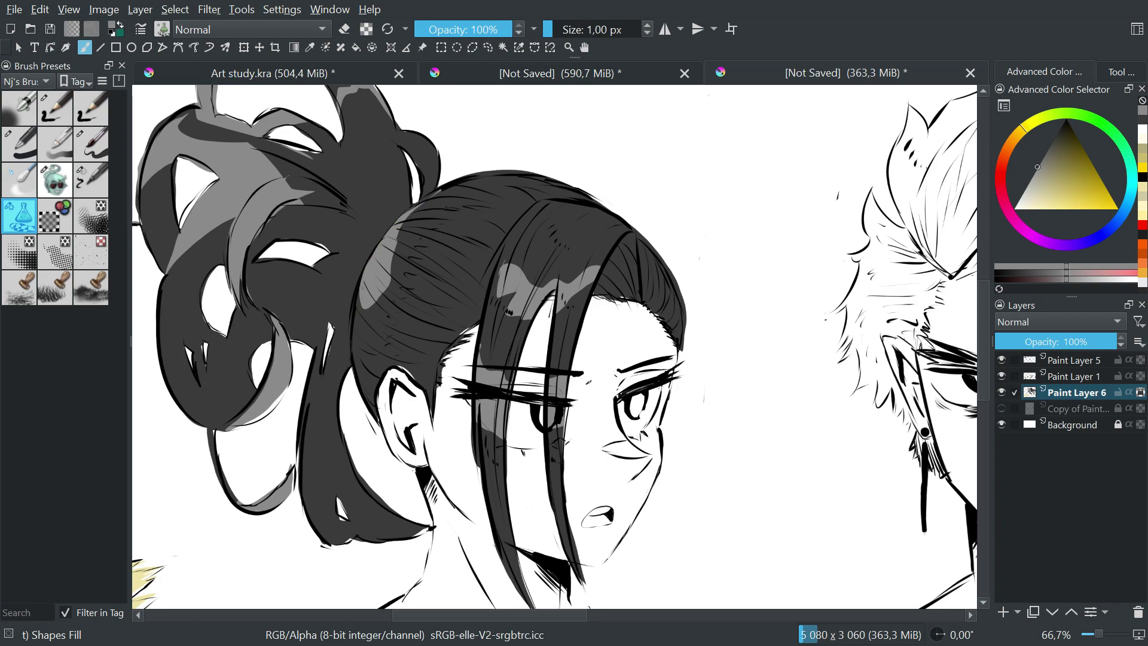
# - Add mid-grey highlight streaks along the side of the scalp hair, the front strand and the far side of the parting
pyautogui.moveTo(363, 315); pyautogui.dragTo(379, 276)
pyautogui.moveTo(488, 271)
pyautogui.mouseDown()
pyautogui.moveTo(424, 251)
pyautogui.moveTo(479, 275)
pyautogui.mouseUp()
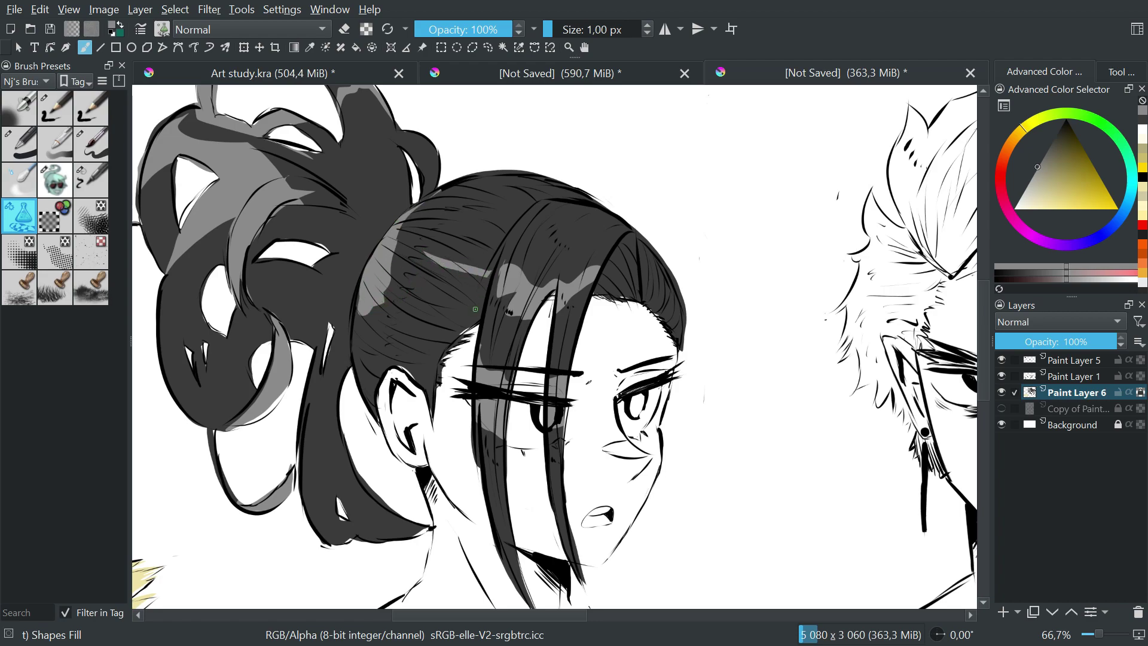
pyautogui.moveTo(396, 284)
pyautogui.mouseDown()
pyautogui.moveTo(423, 298)
pyautogui.moveTo(385, 312)
pyautogui.moveTo(379, 292)
pyautogui.mouseUp()
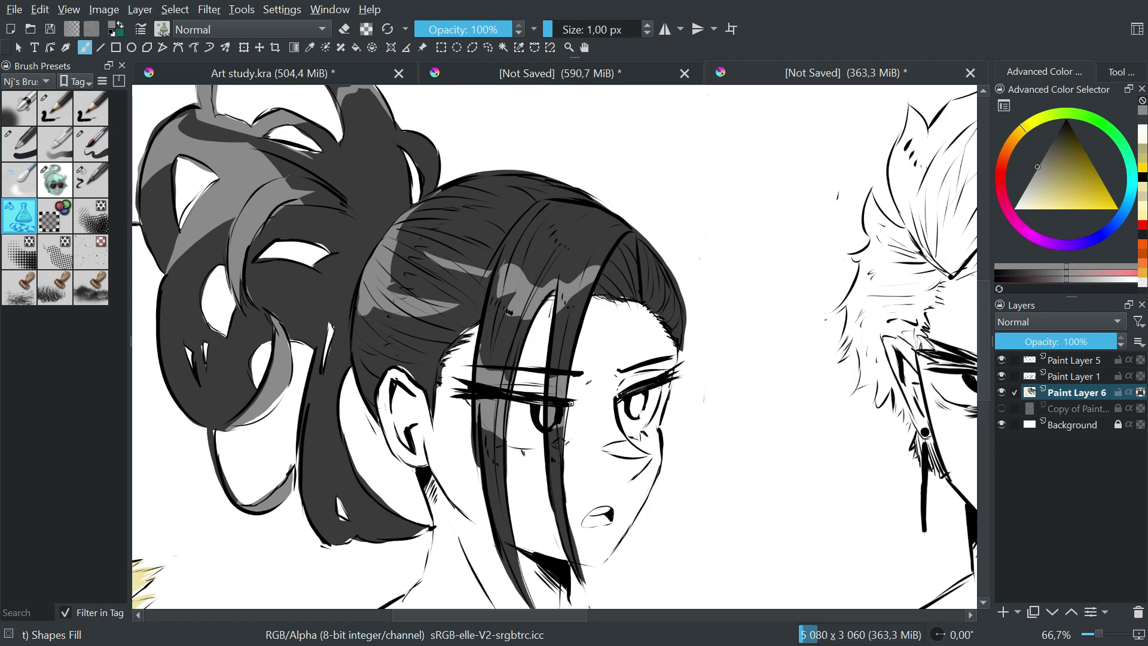
pyautogui.moveTo(515, 373)
pyautogui.mouseDown()
pyautogui.moveTo(488, 328)
pyautogui.moveTo(514, 380)
pyautogui.mouseUp()
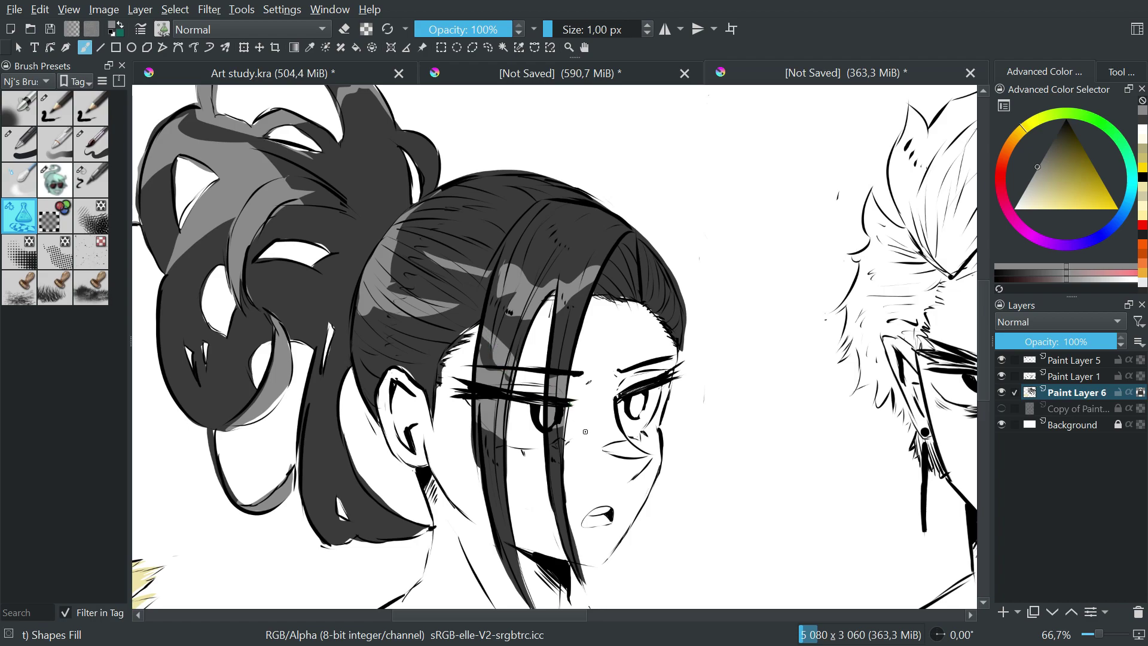
pyautogui.scroll(-2, 664, 404)
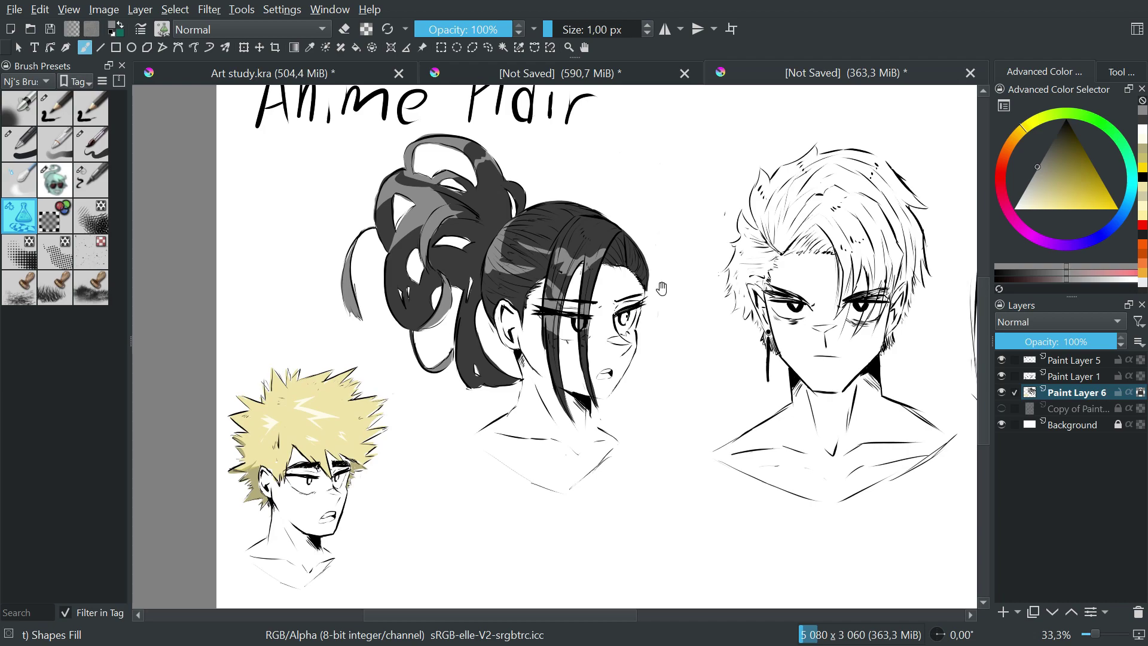
pyautogui.scroll(2, 662, 289)
pyautogui.moveTo(503, 324); pyautogui.dragTo(495, 311)
pyautogui.moveTo(450, 247)
pyautogui.mouseDown()
pyautogui.moveTo(424, 220)
pyautogui.moveTo(479, 242)
pyautogui.mouseUp()
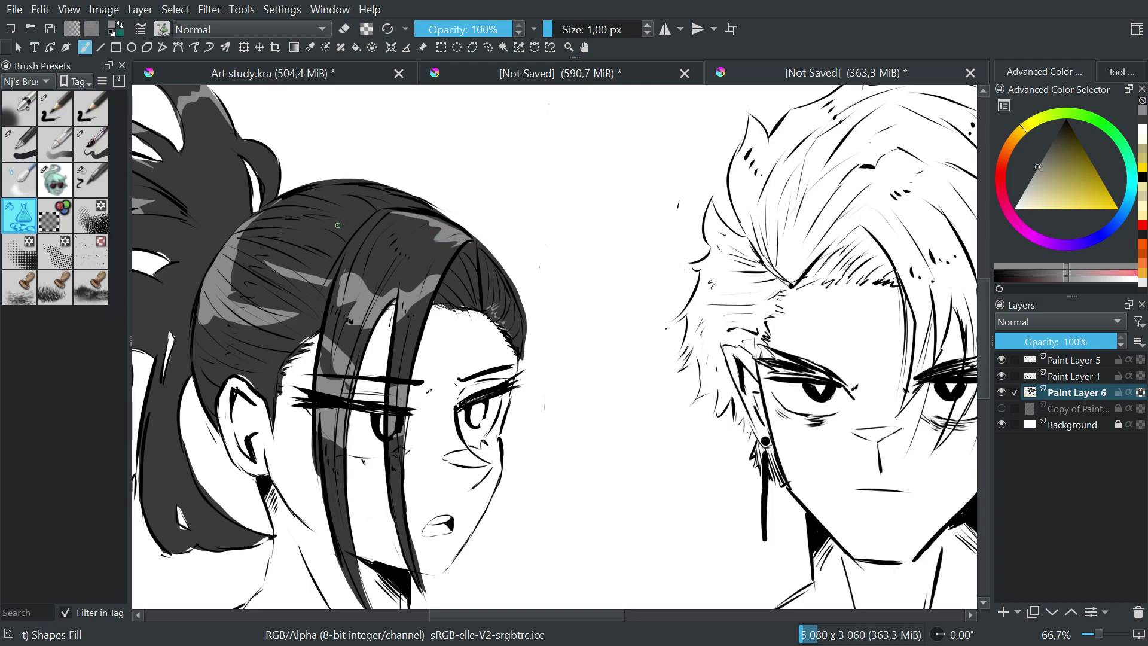
# - Set the paint colour to a dark reddish brown for the short-haired third head
pyautogui.hotkey('ctrl', '-')
pyautogui.hotkey('ctrl', '-')
pyautogui.moveTo(605, 384); pyautogui.dragTo(702, 323)
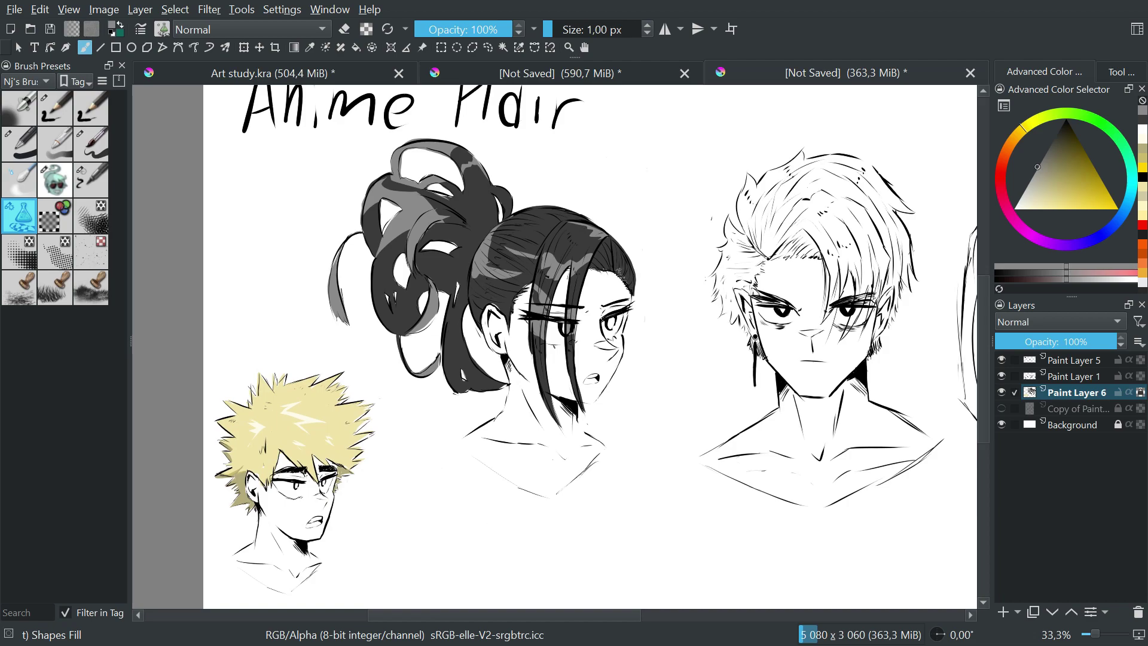
pyautogui.moveTo(744, 309); pyautogui.dragTo(656, 320)
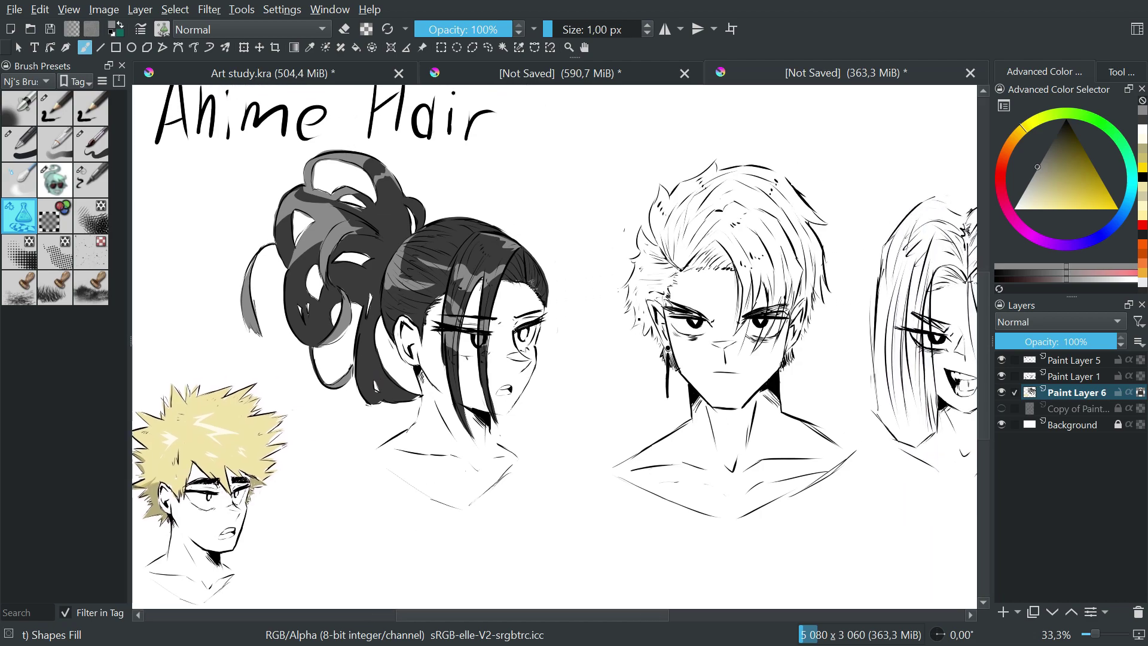
pyautogui.moveTo(753, 353); pyautogui.dragTo(545, 408)
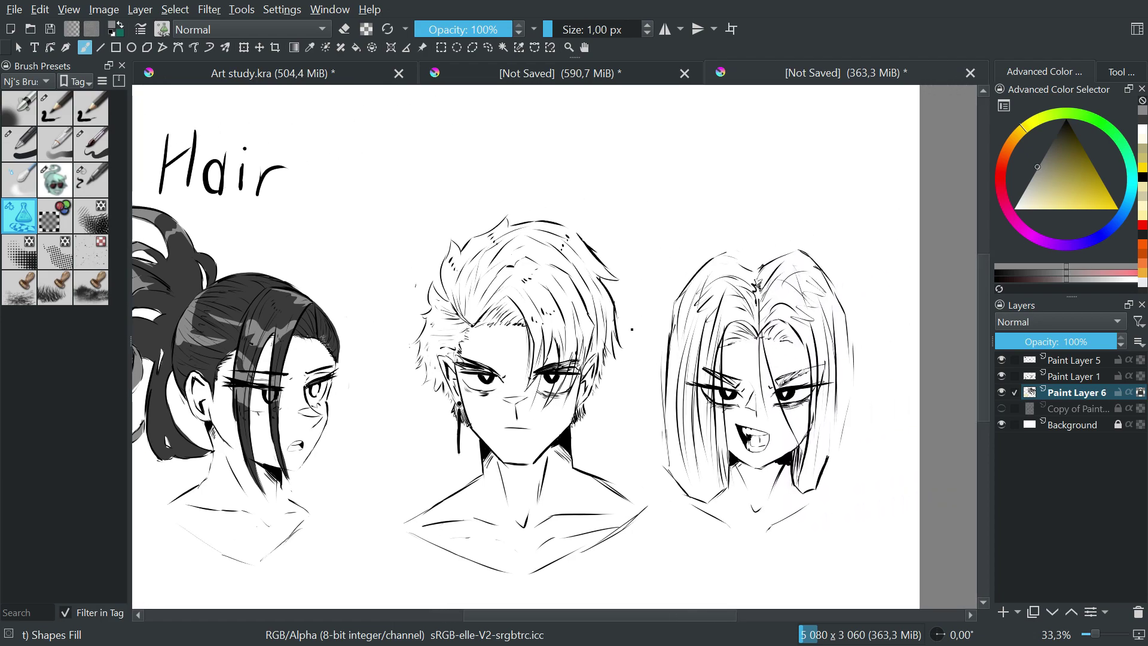
pyautogui.moveTo(735, 338); pyautogui.dragTo(659, 346)
pyautogui.hotkey('ctrl', '+')
pyautogui.moveTo(588, 353); pyautogui.dragTo(627, 347)
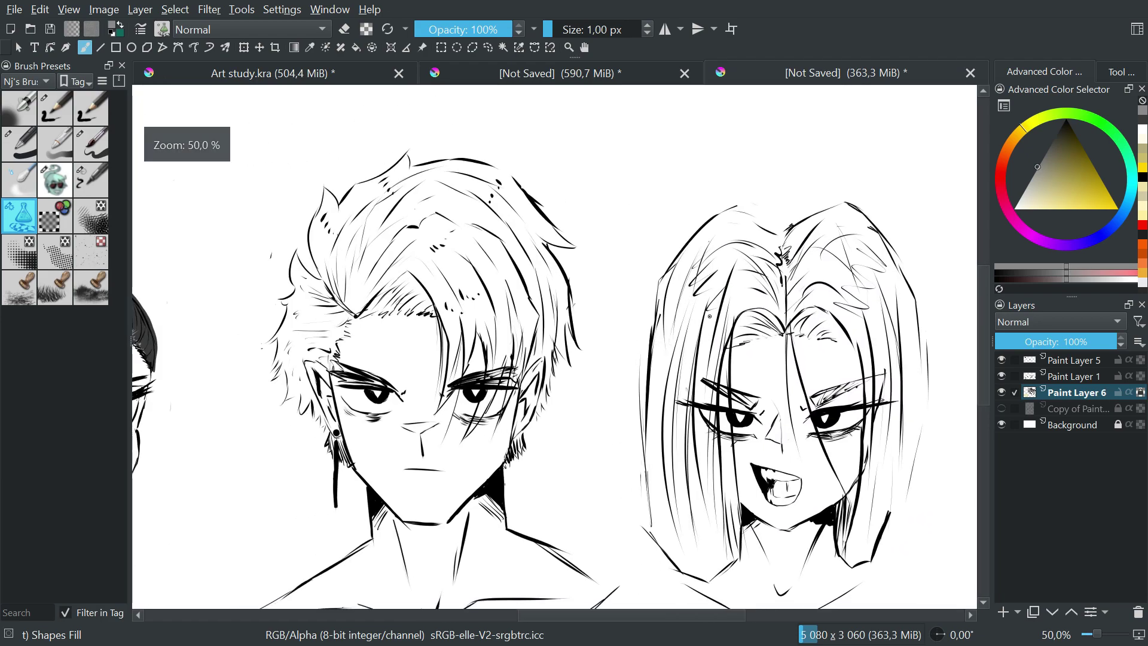
pyautogui.click(1012, 167)
pyautogui.moveTo(1076, 167); pyautogui.dragTo(1076, 136)
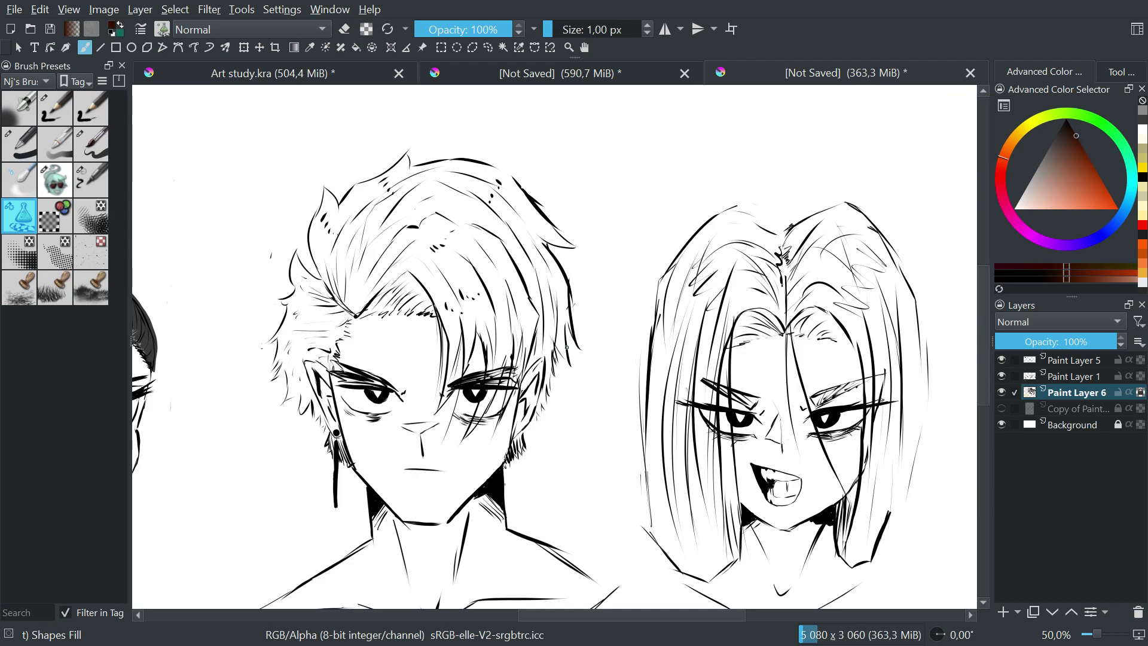
pyautogui.moveTo(566, 347); pyautogui.dragTo(620, 326)
pyautogui.hotkey('ctrl', '+')
pyautogui.moveTo(564, 401); pyautogui.dragTo(644, 382)
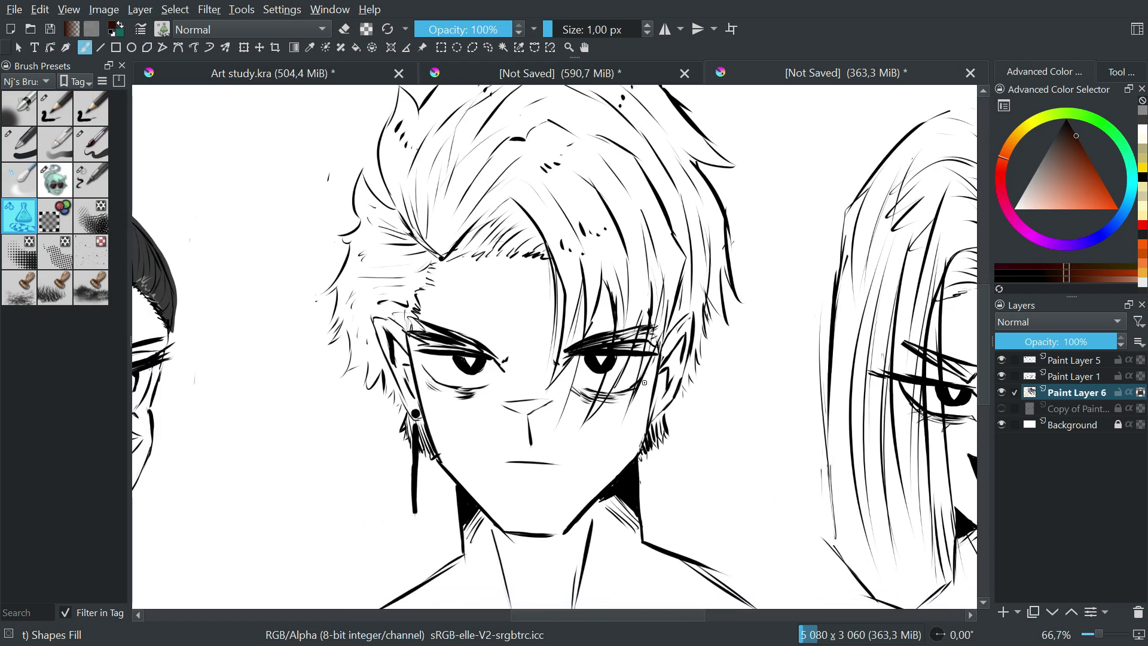
# - Undo the trial fill and fill the third head's side hair and first swept-back tuft with a greyer dark brown
pyautogui.moveTo(410, 395)
pyautogui.mouseDown()
pyautogui.moveTo(375, 388)
pyautogui.moveTo(334, 312)
pyautogui.mouseUp()
pyautogui.hotkey('ctrl', 'z')
pyautogui.click(1061, 138)
pyautogui.moveTo(433, 454)
pyautogui.mouseDown()
pyautogui.moveTo(337, 308)
pyautogui.moveTo(397, 91)
pyautogui.moveTo(421, 440)
pyautogui.mouseUp()
pyautogui.moveTo(523, 134)
pyautogui.mouseDown()
pyautogui.moveTo(474, 251)
pyautogui.moveTo(453, 273)
pyautogui.mouseUp()
# - Erase overlapping linework on Paint Layer 5 around the third head's swept-back tuft
pyautogui.click(1062, 375)
pyautogui.press('e')
pyautogui.click(1065, 361)
pyautogui.moveTo(356, 330); pyautogui.dragTo(361, 377)
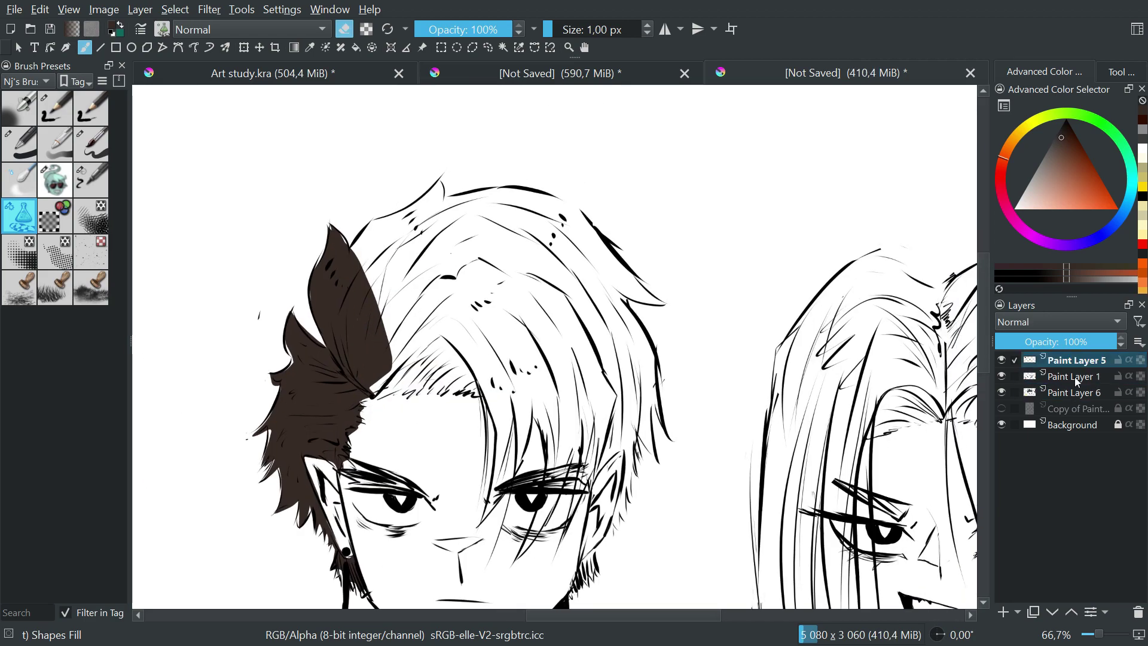
# - Fill the rest of the third head's crown, fringe and sideburn in dark brown on Paint Layer 6, erasing the overflow
pyautogui.click(1075, 392)
pyautogui.press('e')
pyautogui.moveTo(358, 239)
pyautogui.mouseDown()
pyautogui.moveTo(634, 269)
pyautogui.moveTo(616, 388)
pyautogui.moveTo(534, 527)
pyautogui.moveTo(619, 508)
pyautogui.moveTo(658, 427)
pyautogui.moveTo(651, 335)
pyautogui.mouseUp()
pyautogui.moveTo(621, 419); pyautogui.dragTo(560, 288)
pyautogui.moveTo(529, 423); pyautogui.dragTo(515, 465)
pyautogui.moveTo(437, 371)
pyautogui.mouseDown()
pyautogui.moveTo(419, 397)
pyautogui.moveTo(477, 391)
pyautogui.mouseUp()
pyautogui.press('e')
pyautogui.moveTo(498, 360)
pyautogui.mouseDown()
pyautogui.moveTo(481, 406)
pyautogui.moveTo(502, 382)
pyautogui.mouseUp()
pyautogui.press('e')
pyautogui.moveTo(641, 362); pyautogui.dragTo(647, 388)
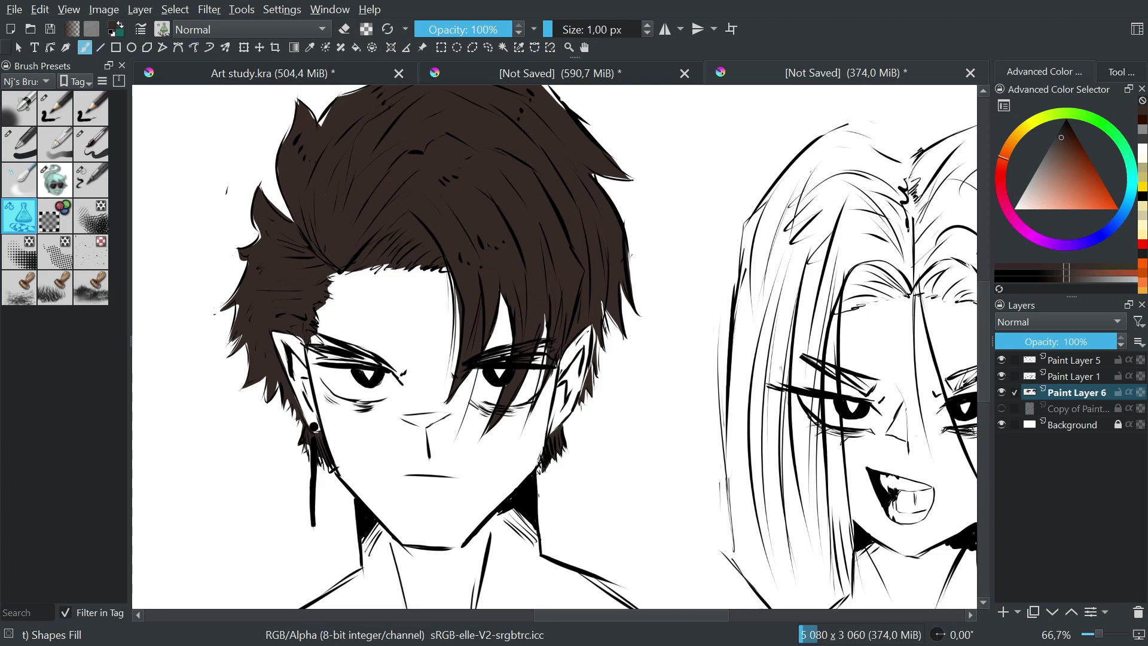
# - Choose a near-black brown and fill a shadow in the hairline area under the fringe's parting, redoing the first attempt
pyautogui.moveTo(1041, 148); pyautogui.dragTo(1066, 128)
pyautogui.moveTo(404, 218)
pyautogui.mouseDown()
pyautogui.moveTo(436, 246)
pyautogui.moveTo(395, 242)
pyautogui.moveTo(356, 274)
pyautogui.mouseUp()
pyautogui.hotkey('ctrl', 'z')
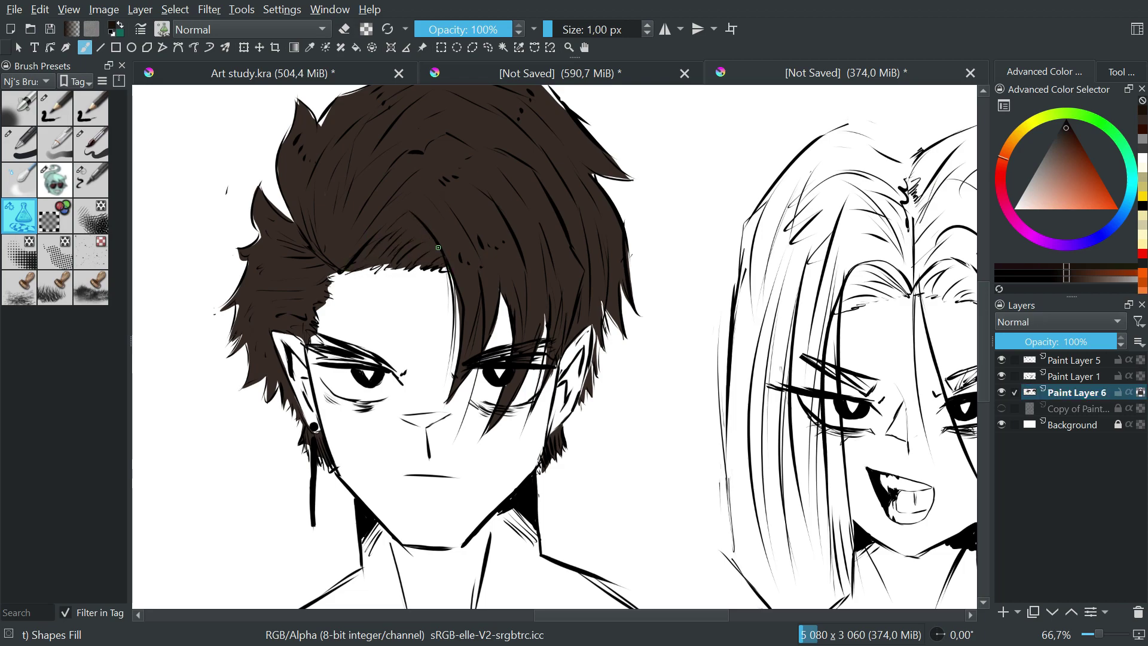
pyautogui.moveTo(440, 248)
pyautogui.mouseDown()
pyautogui.moveTo(412, 214)
pyautogui.moveTo(354, 270)
pyautogui.mouseUp()
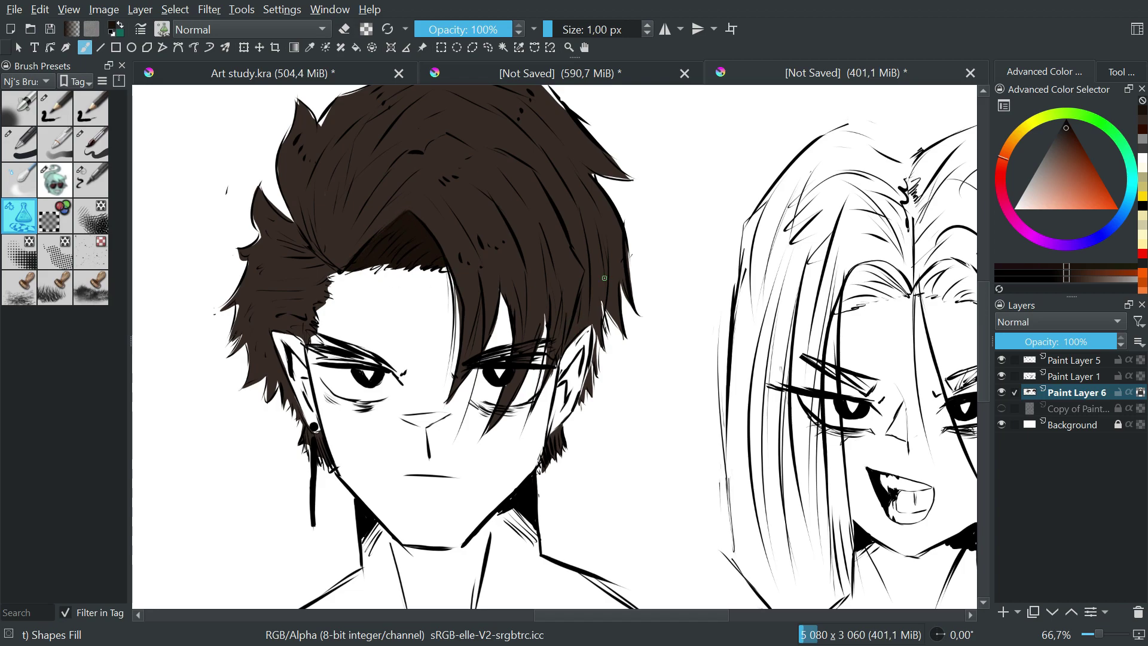
# - Fill near-black brown shadows on the third head's sideburns and the hair around both ears
pyautogui.moveTo(554, 363); pyautogui.dragTo(592, 377)
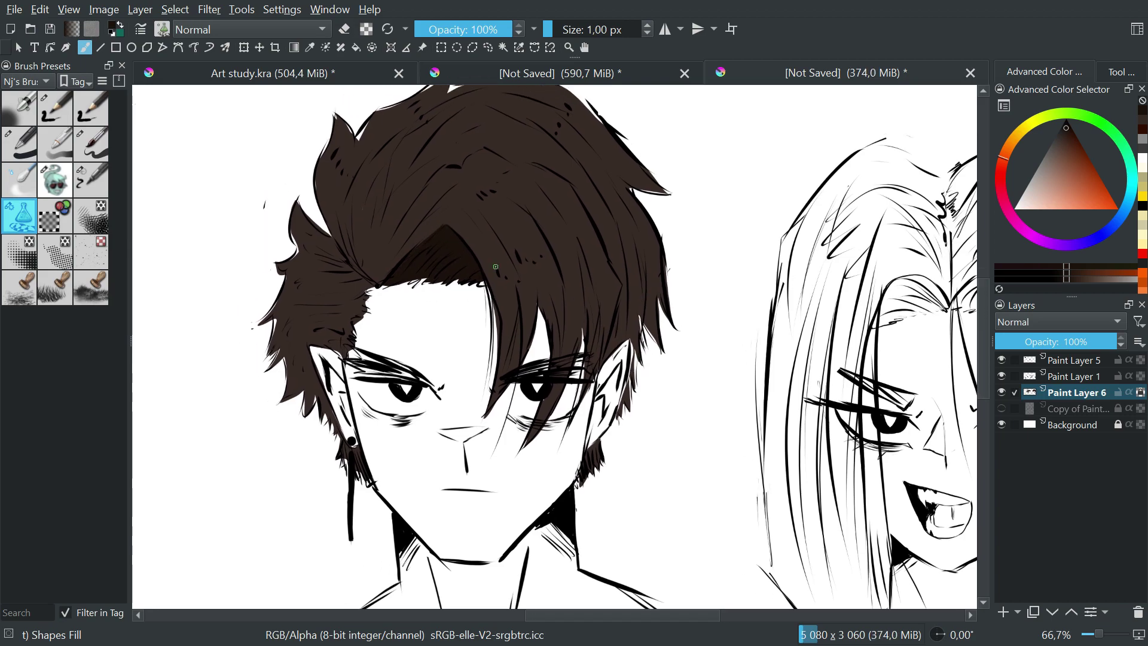
pyautogui.moveTo(352, 436); pyautogui.dragTo(369, 357)
pyautogui.moveTo(391, 413); pyautogui.dragTo(377, 369)
pyautogui.moveTo(554, 232)
pyautogui.mouseDown()
pyautogui.moveTo(518, 266)
pyautogui.moveTo(529, 346)
pyautogui.mouseUp()
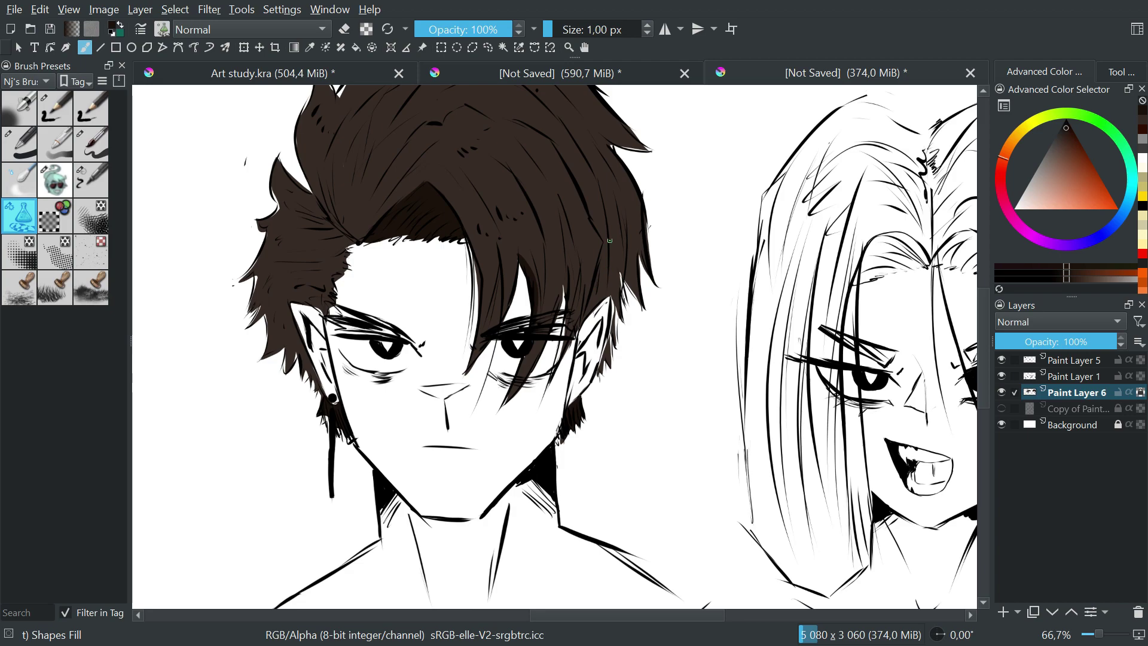
pyautogui.moveTo(609, 244); pyautogui.dragTo(604, 294)
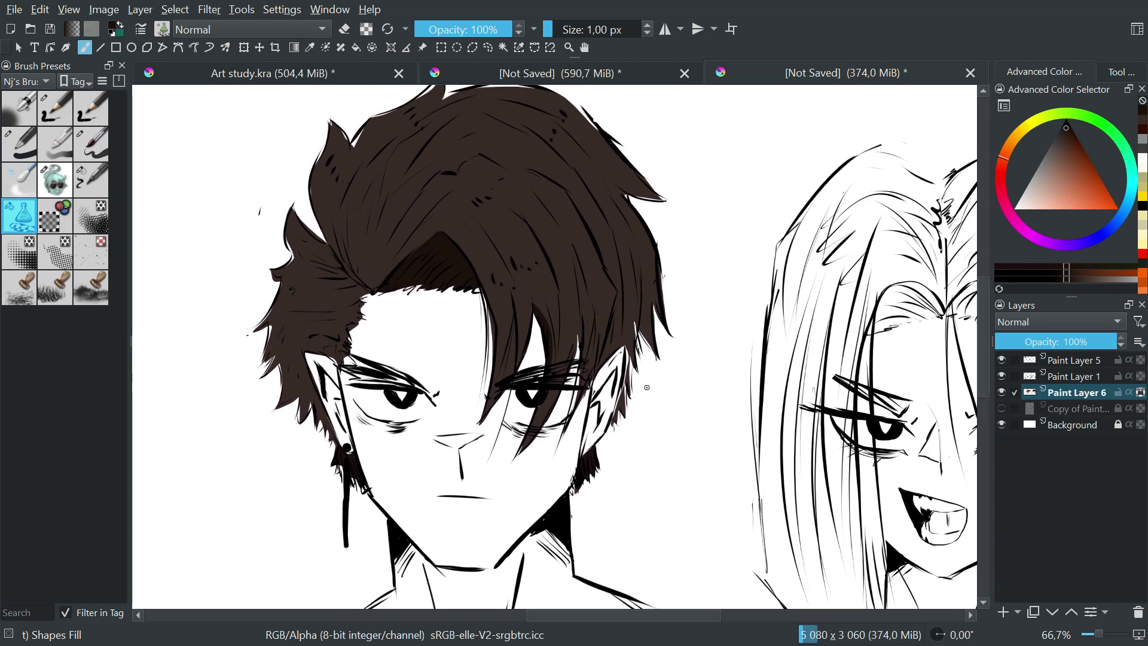
# - Fill a near-black brown shadow at the base of the parting where the side hair meets the swept-back tuft
pyautogui.press('-')
pyautogui.moveTo(604, 380)
pyautogui.mouseDown()
pyautogui.moveTo(723, 346)
pyautogui.moveTo(662, 398)
pyautogui.mouseUp()
pyautogui.scroll(1, 662, 397)
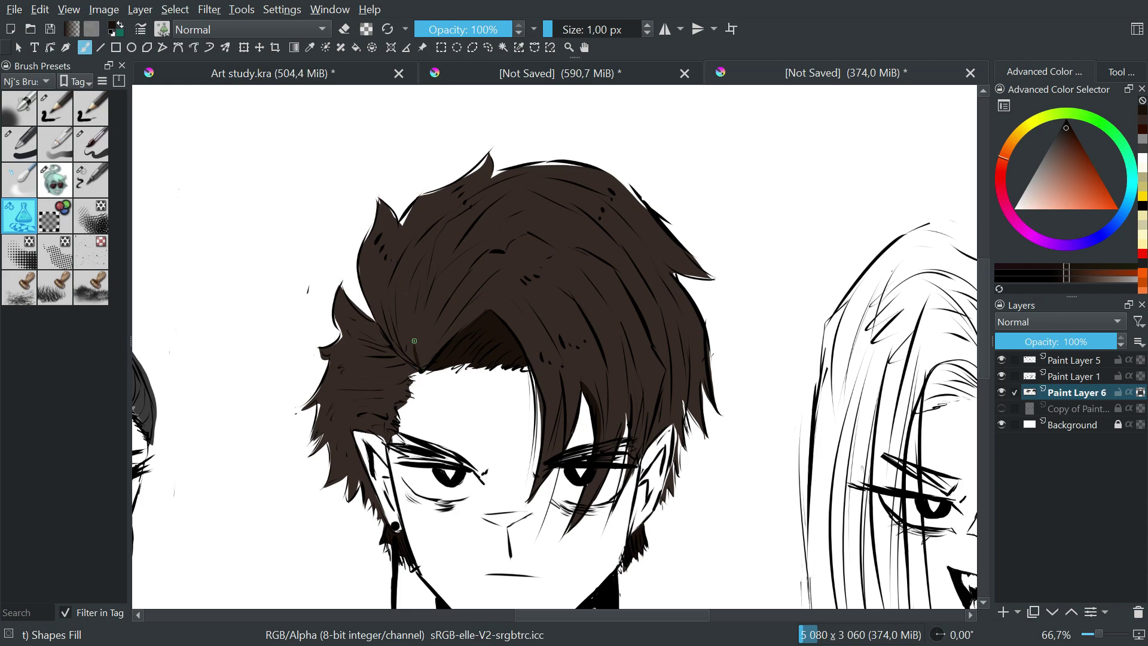
pyautogui.moveTo(407, 355)
pyautogui.mouseDown()
pyautogui.moveTo(395, 306)
pyautogui.moveTo(402, 346)
pyautogui.moveTo(389, 355)
pyautogui.moveTo(427, 371)
pyautogui.mouseUp()
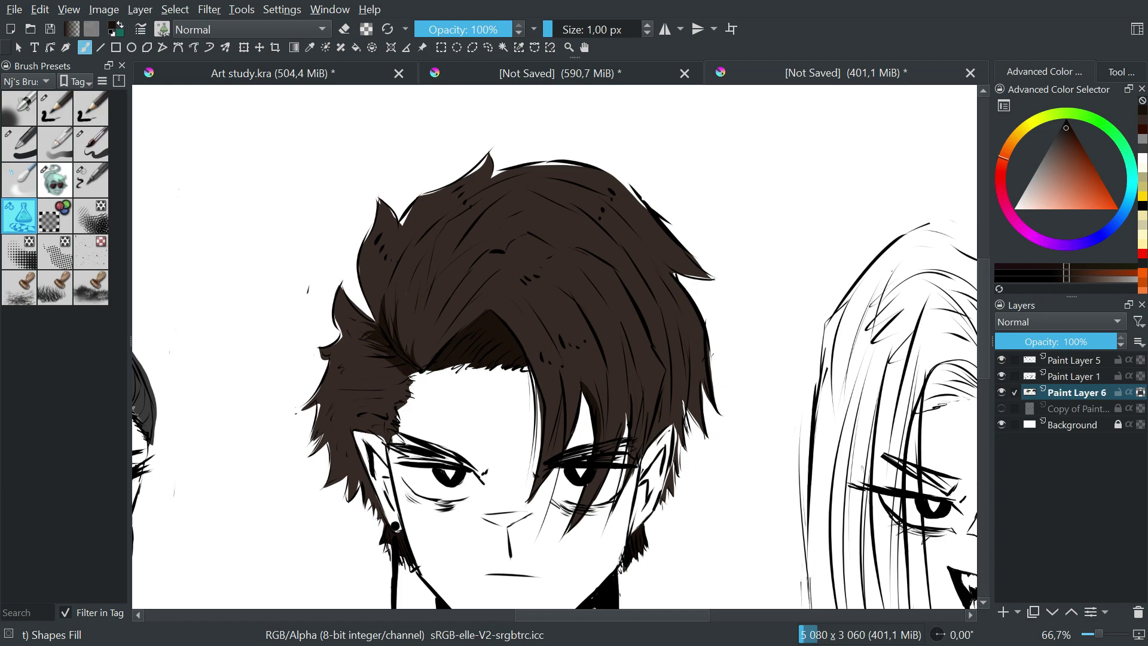
# - Choose a light pinkish brown and paint a broken band of short highlight strokes across the third head's fringe with the Sketch Brush
pyautogui.press('-')
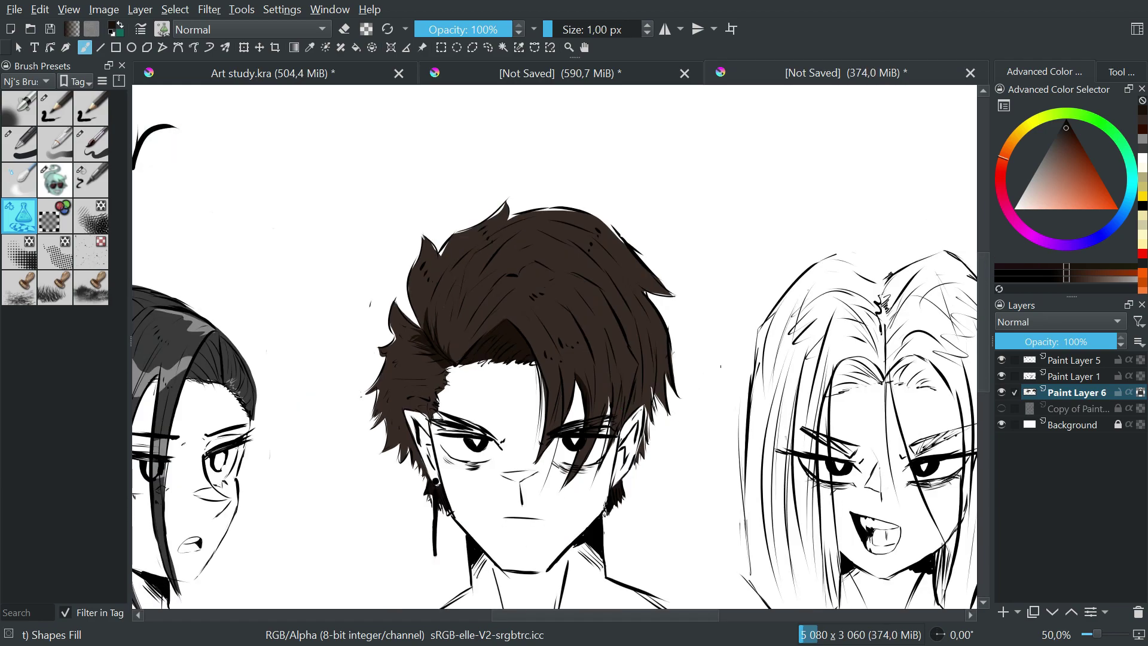
pyautogui.moveTo(1053, 171)
pyautogui.mouseDown()
pyautogui.moveTo(1042, 200)
pyautogui.moveTo(1050, 181)
pyautogui.mouseUp()
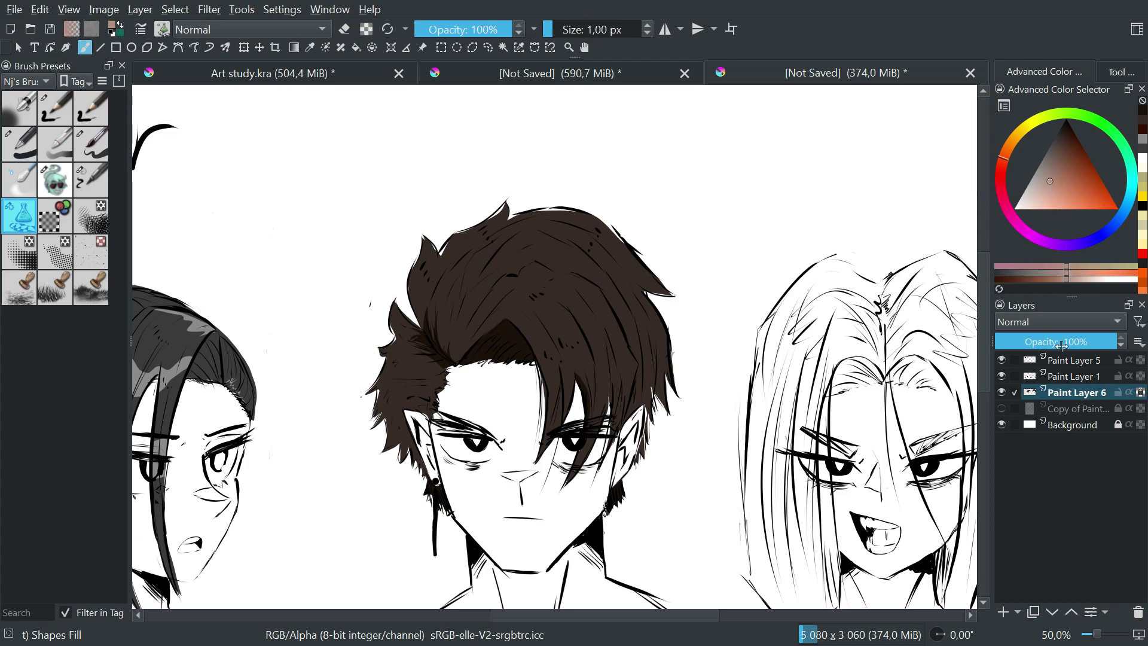
pyautogui.click(91, 179)
pyautogui.press('+')
pyautogui.press('+')
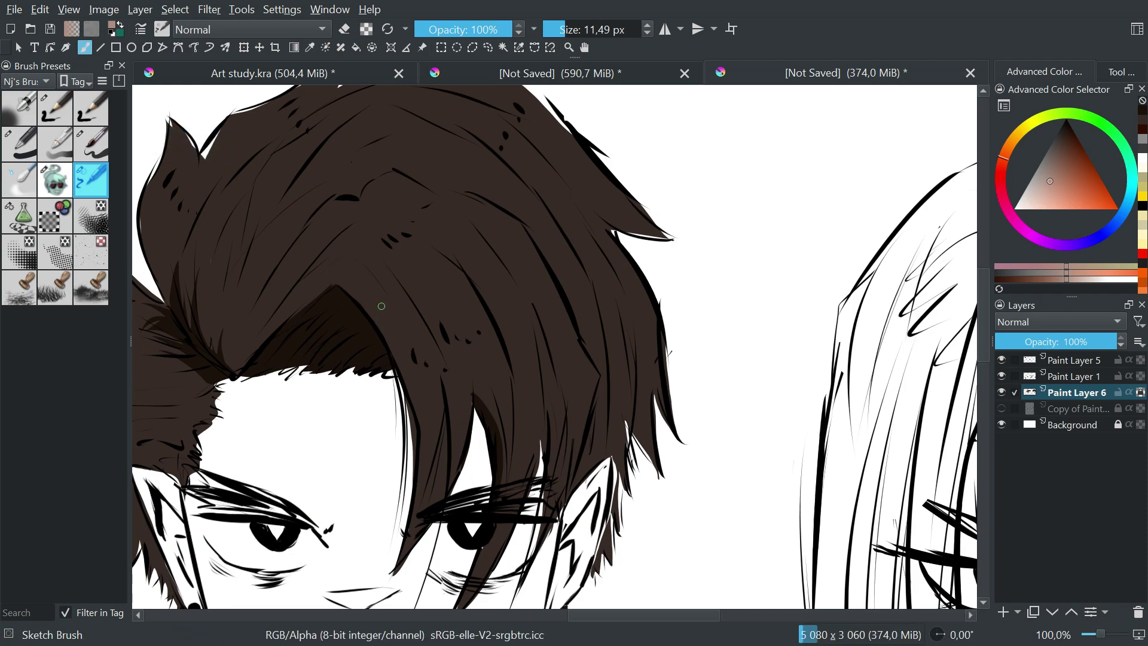
pyautogui.moveTo(397, 326); pyautogui.dragTo(402, 350)
pyautogui.moveTo(408, 347); pyautogui.dragTo(421, 385)
pyautogui.moveTo(426, 378)
pyautogui.mouseDown()
pyautogui.moveTo(441, 393)
pyautogui.moveTo(490, 390)
pyautogui.mouseUp()
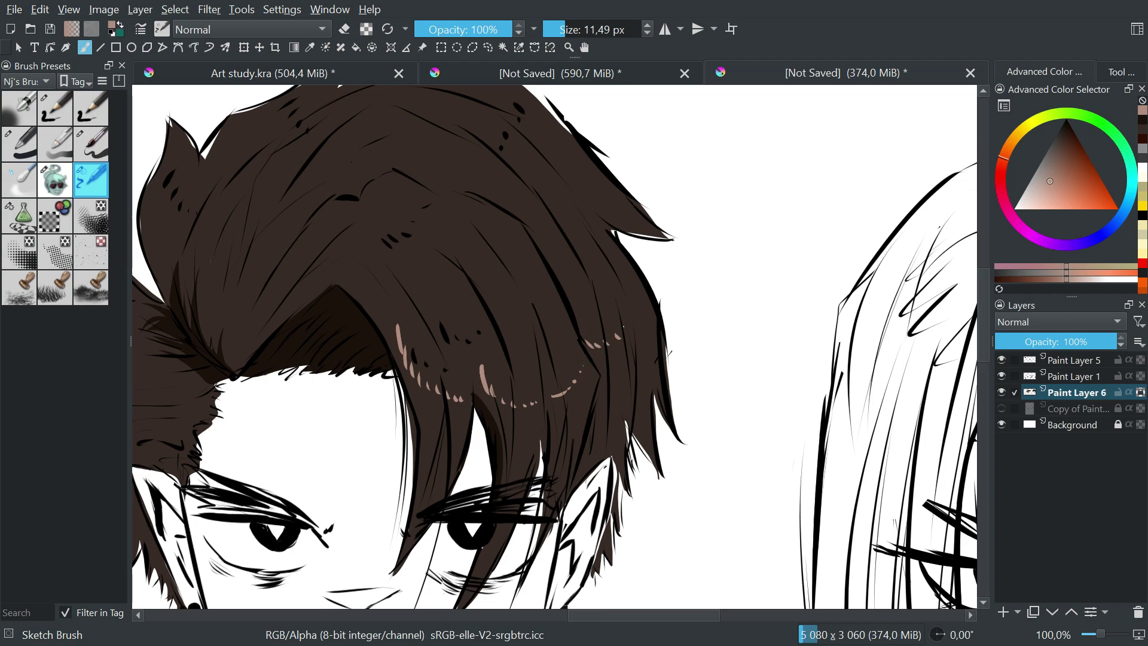
# - Paint short pinkish-brown highlight strokes on the third head's swept-back tuft and the hair just above the parting
pyautogui.moveTo(516, 229)
pyautogui.mouseDown()
pyautogui.moveTo(580, 239)
pyautogui.moveTo(603, 258)
pyautogui.moveTo(649, 221)
pyautogui.mouseUp()
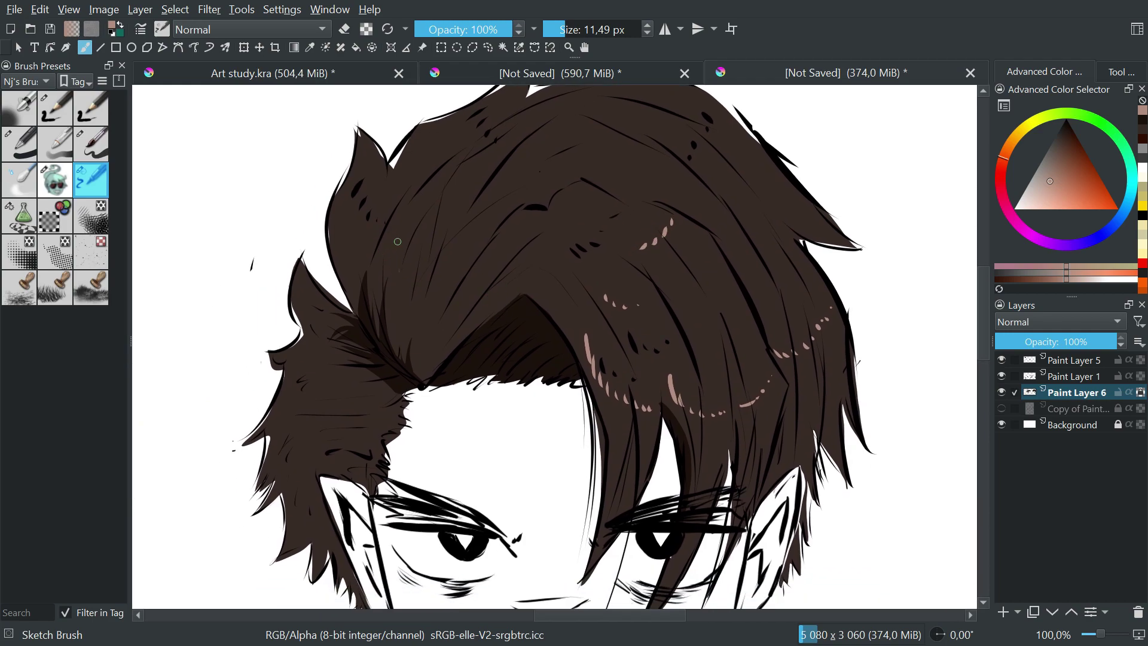
pyautogui.moveTo(389, 264); pyautogui.dragTo(393, 275)
pyautogui.moveTo(395, 270); pyautogui.dragTo(399, 279)
pyautogui.moveTo(401, 278); pyautogui.dragTo(406, 285)
pyautogui.moveTo(350, 190); pyautogui.dragTo(357, 210)
pyautogui.moveTo(360, 207); pyautogui.dragTo(363, 219)
# - Paint a curved row of short pinkish-brown highlight strokes along the third head's side hair above the ear
pyautogui.moveTo(359, 307); pyautogui.dragTo(381, 255)
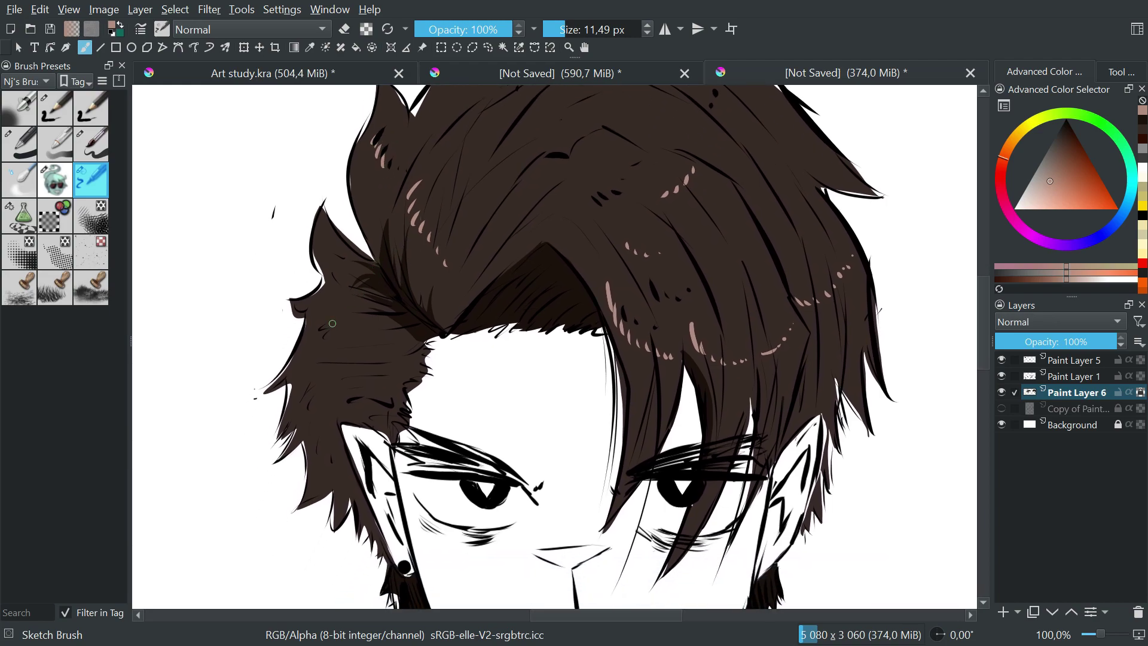
pyautogui.moveTo(327, 326); pyautogui.dragTo(333, 341)
pyautogui.moveTo(333, 339); pyautogui.dragTo(336, 351)
pyautogui.moveTo(340, 344); pyautogui.dragTo(352, 366)
pyautogui.moveTo(357, 357); pyautogui.dragTo(362, 372)
pyautogui.moveTo(369, 365); pyautogui.dragTo(373, 377)
# - Add a slanting row of pinkish-brown highlight strokes on the third head's upper crown
pyautogui.scroll(-3, 337, 428)
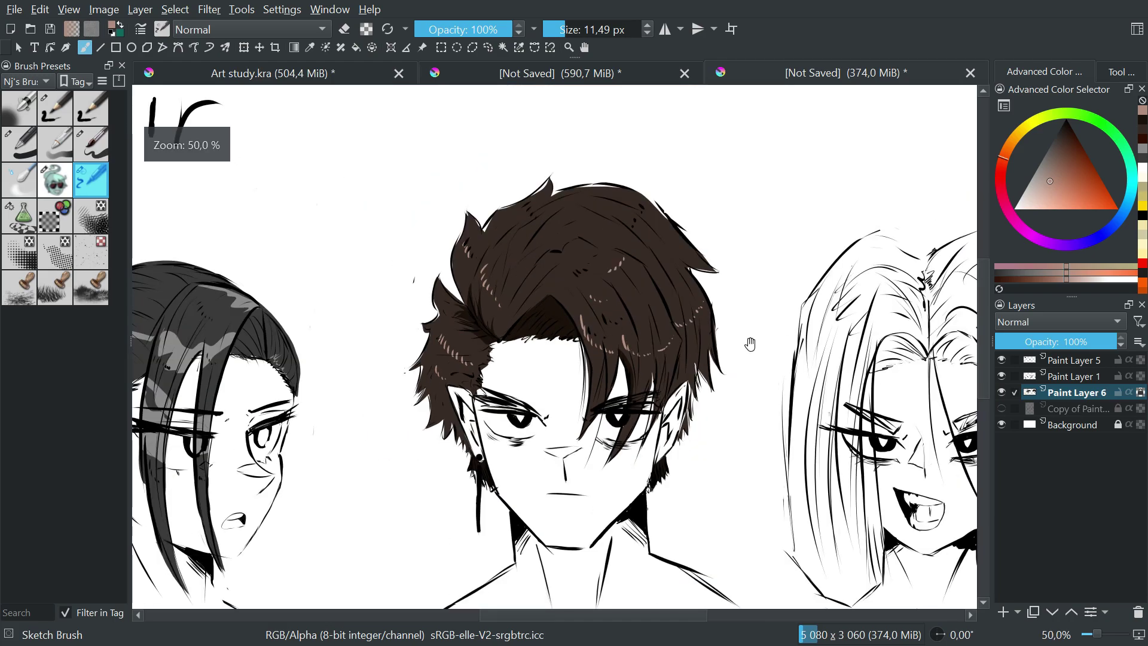
pyautogui.scroll(3, 584, 312)
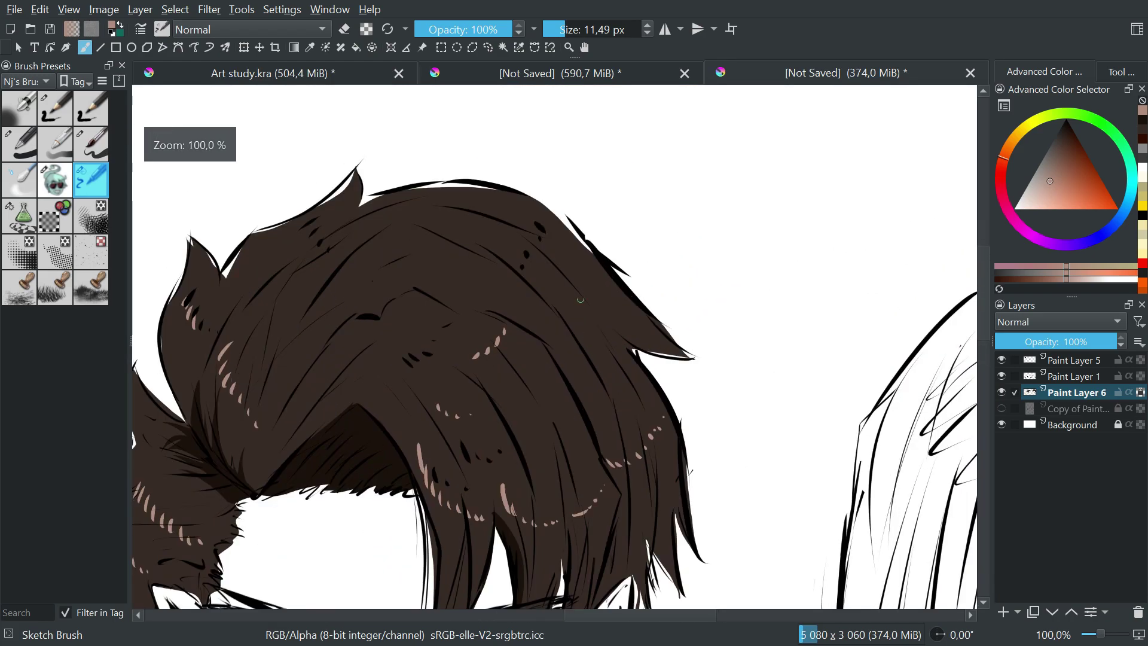
pyautogui.moveTo(584, 317)
pyautogui.mouseDown()
pyautogui.moveTo(595, 275)
pyautogui.moveTo(559, 332)
pyautogui.mouseUp()
pyautogui.moveTo(556, 329); pyautogui.dragTo(551, 340)
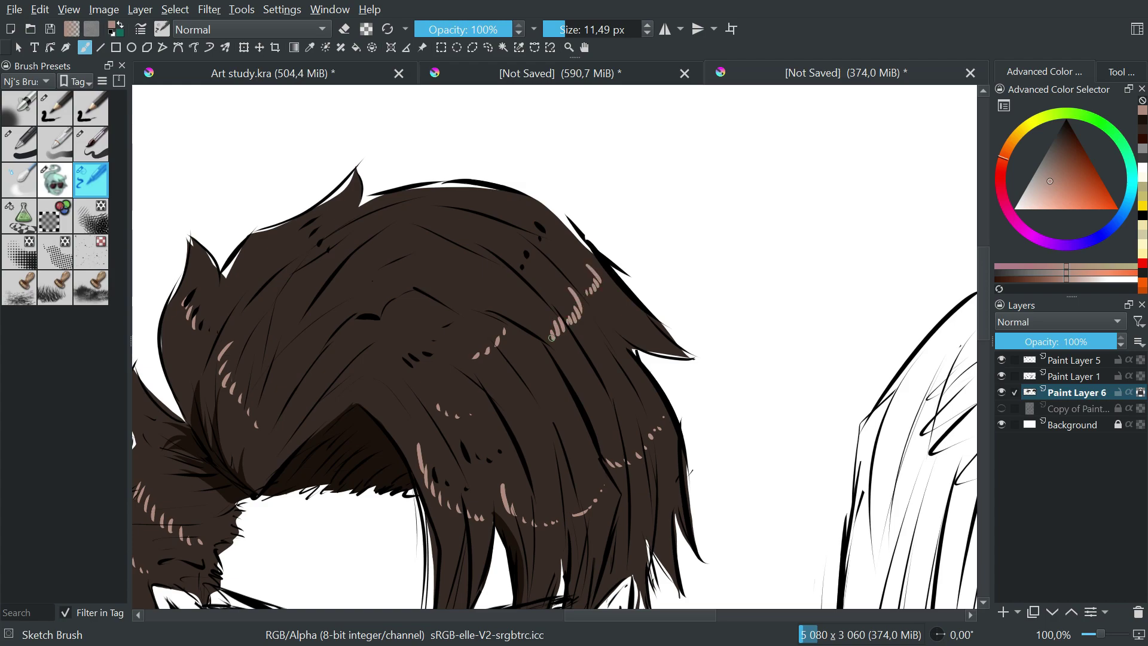
# - Thicken the highlights on the third head's swept-back tuft and above the parting with the 40 px Basic-5 Size brush
pyautogui.press('-')
pyautogui.press('-')
pyautogui.moveTo(674, 285); pyautogui.dragTo(733, 226)
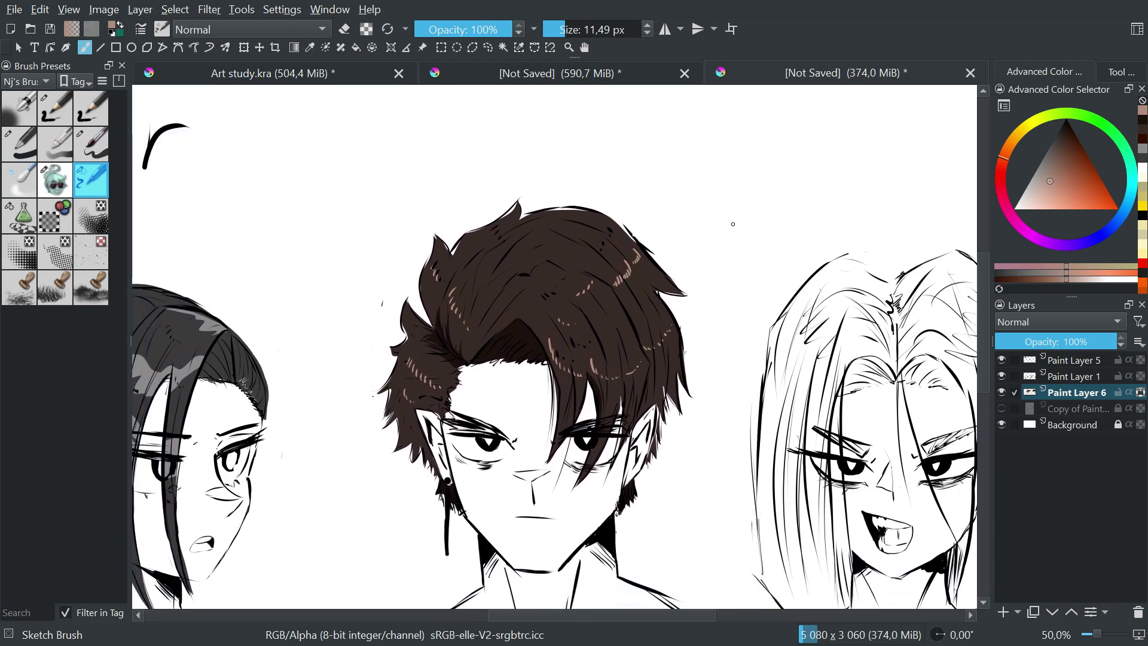
pyautogui.press('+')
pyautogui.scroll(-1, 761, 259)
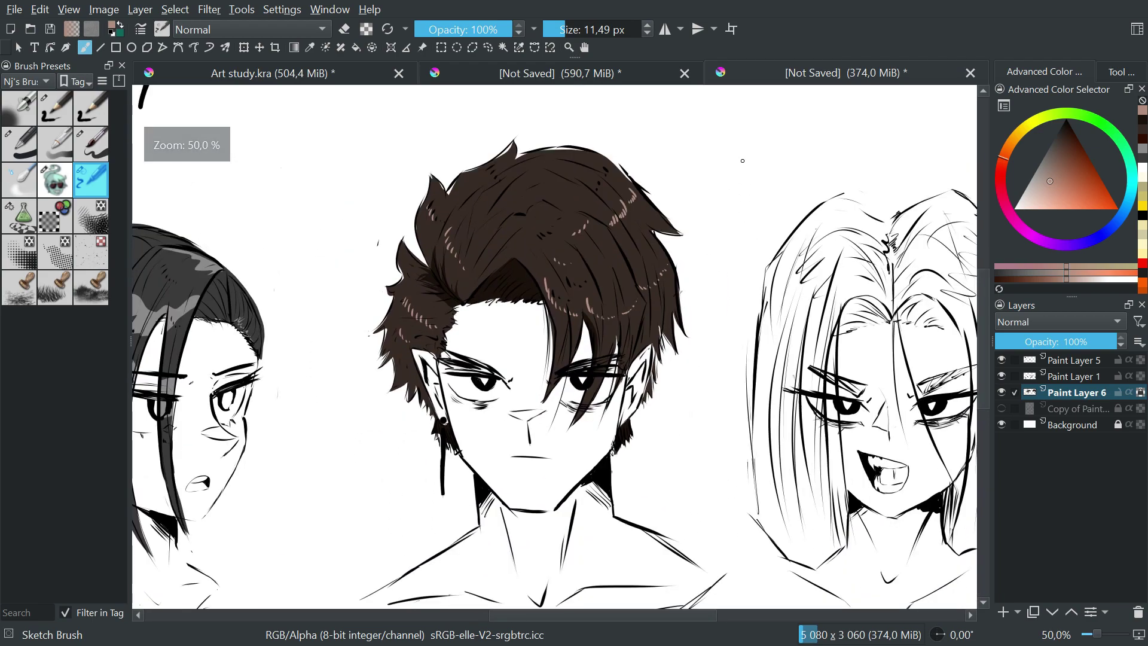
pyautogui.scroll(1, 806, 98)
pyautogui.click(99, 147)
pyautogui.moveTo(391, 155)
pyautogui.mouseDown()
pyautogui.moveTo(382, 168)
pyautogui.moveTo(396, 188)
pyautogui.mouseUp()
pyautogui.press('e')
pyautogui.moveTo(413, 187)
pyautogui.mouseDown()
pyautogui.moveTo(407, 211)
pyautogui.moveTo(451, 247)
pyautogui.mouseUp()
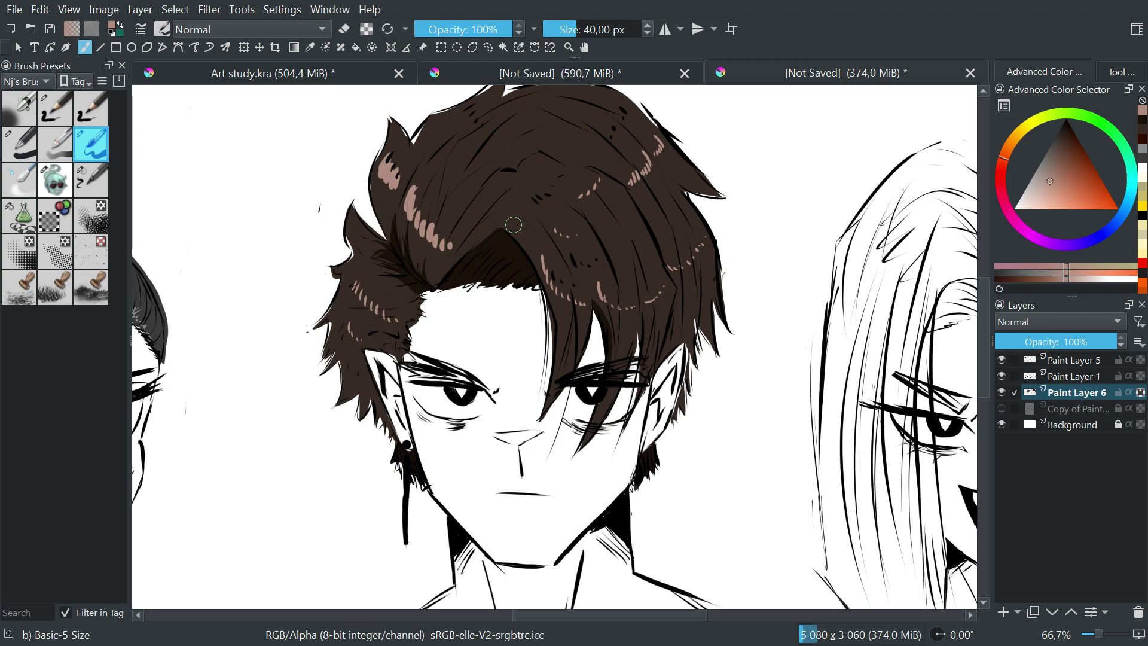
# - Thicken the pinkish-brown highlights on the third head's side hair, fringe and crown
pyautogui.moveTo(352, 280); pyautogui.dragTo(397, 323)
pyautogui.moveTo(545, 258)
pyautogui.mouseDown()
pyautogui.moveTo(559, 296)
pyautogui.moveTo(649, 304)
pyautogui.moveTo(704, 233)
pyautogui.mouseUp()
pyautogui.moveTo(576, 197); pyautogui.dragTo(580, 200)
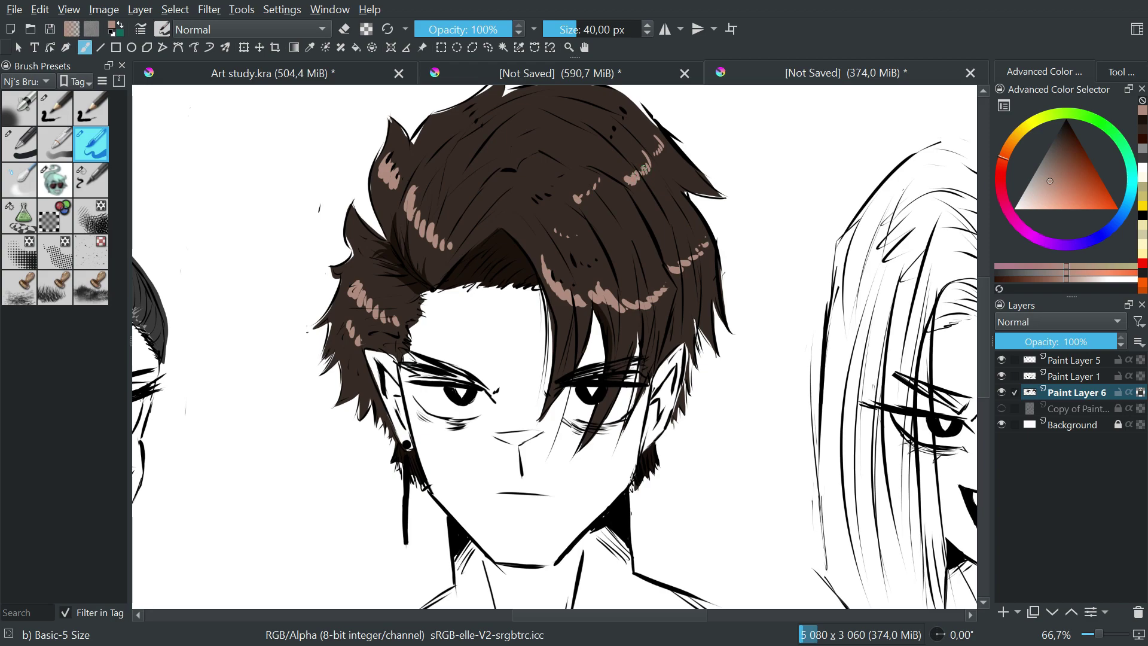
# - Try joining the third head's crown and fringe highlights into two continuous curved bands, and undo them
pyautogui.moveTo(655, 151); pyautogui.dragTo(658, 147)
pyautogui.moveTo(670, 123); pyautogui.dragTo(541, 211)
pyautogui.moveTo(714, 239)
pyautogui.mouseDown()
pyautogui.moveTo(639, 302)
pyautogui.moveTo(553, 278)
pyautogui.mouseUp()
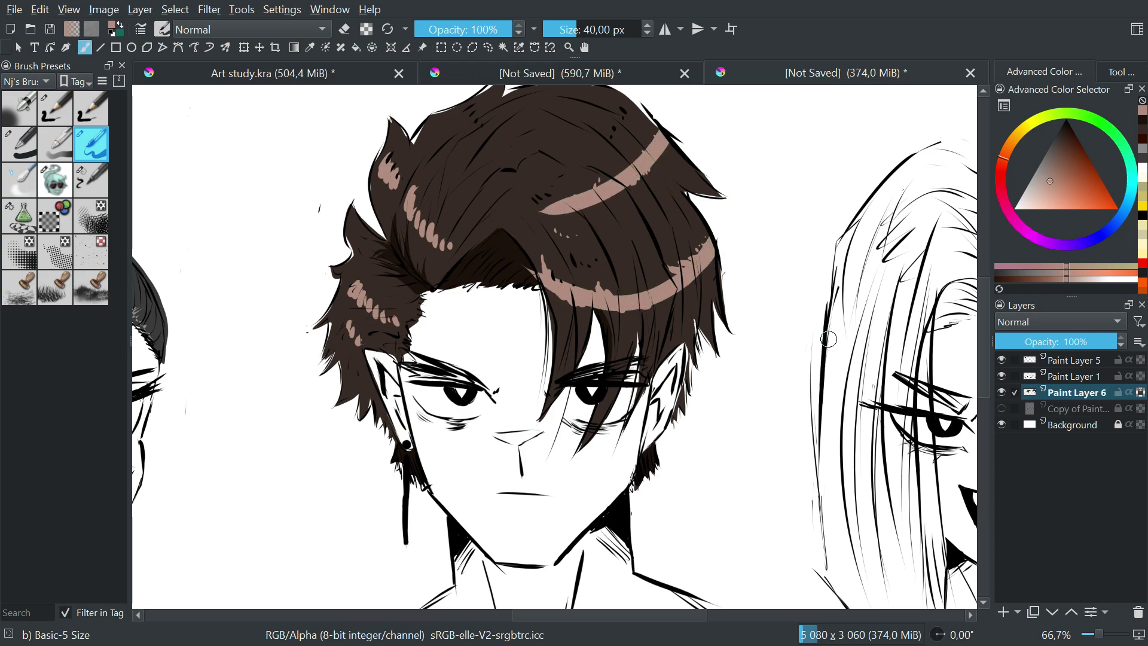
pyautogui.hotkey('ctrl', 'z')
pyautogui.hotkey('ctrl', 'z')
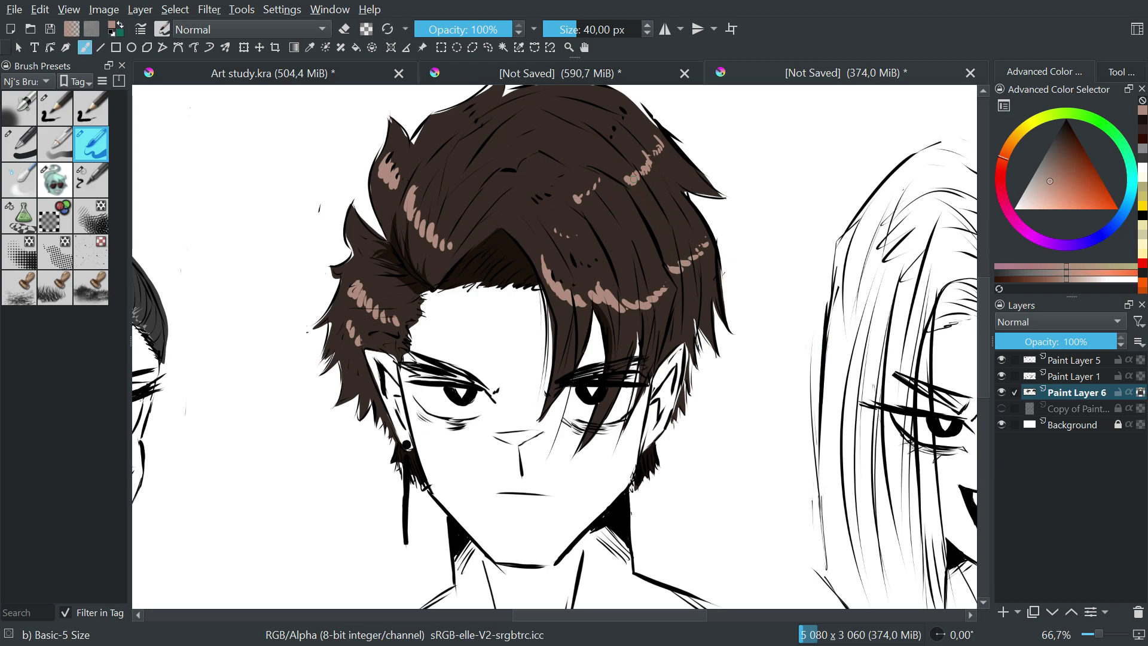
# - Choose a pale grey-cyan and fill the long-haired fourth head's hair on Paint Layer 6 with the Shapes Fill brush
pyautogui.press('-')
pyautogui.press('-')
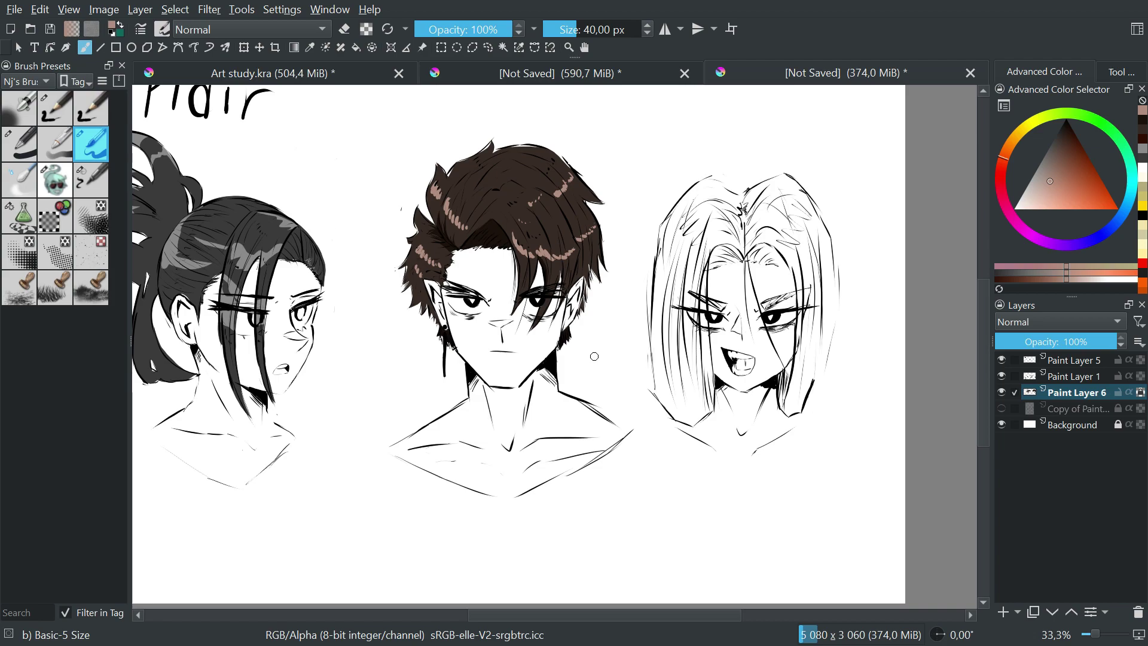
pyautogui.scroll(2, 598, 352)
pyautogui.press('+')
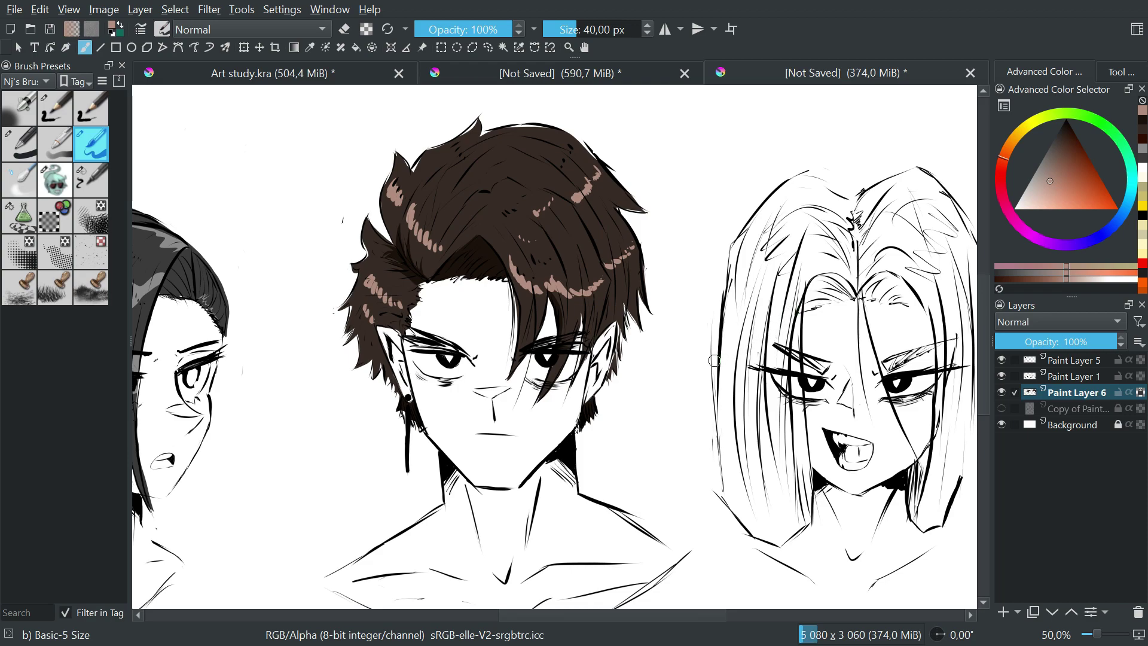
pyautogui.moveTo(837, 345); pyautogui.dragTo(576, 330)
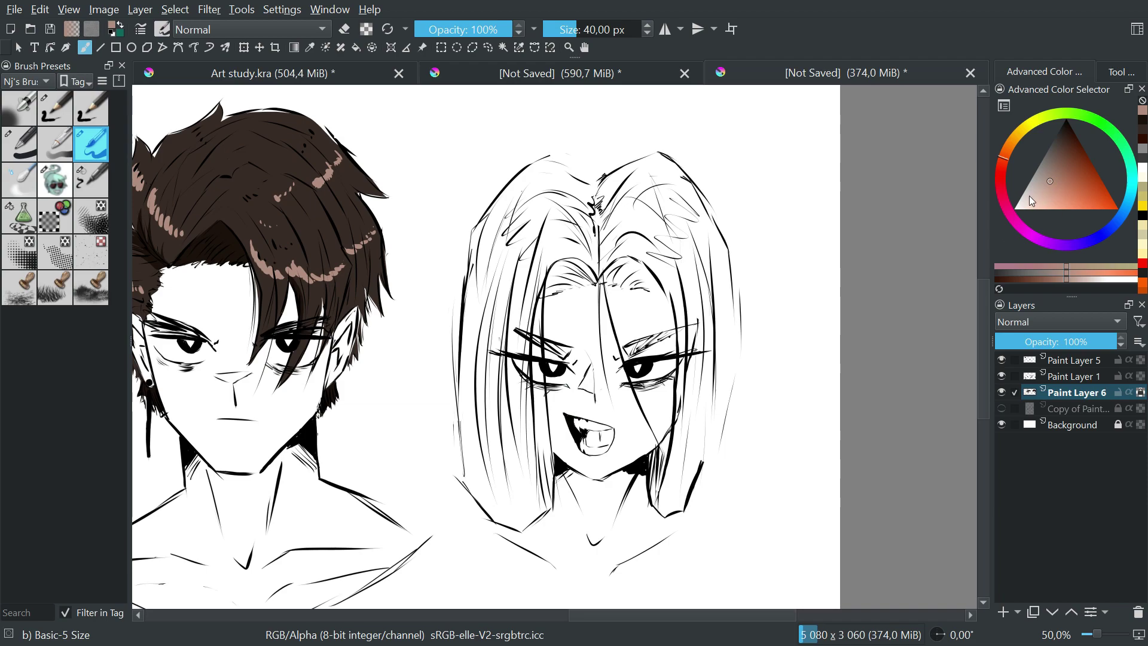
pyautogui.moveTo(1040, 213); pyautogui.dragTo(1020, 201)
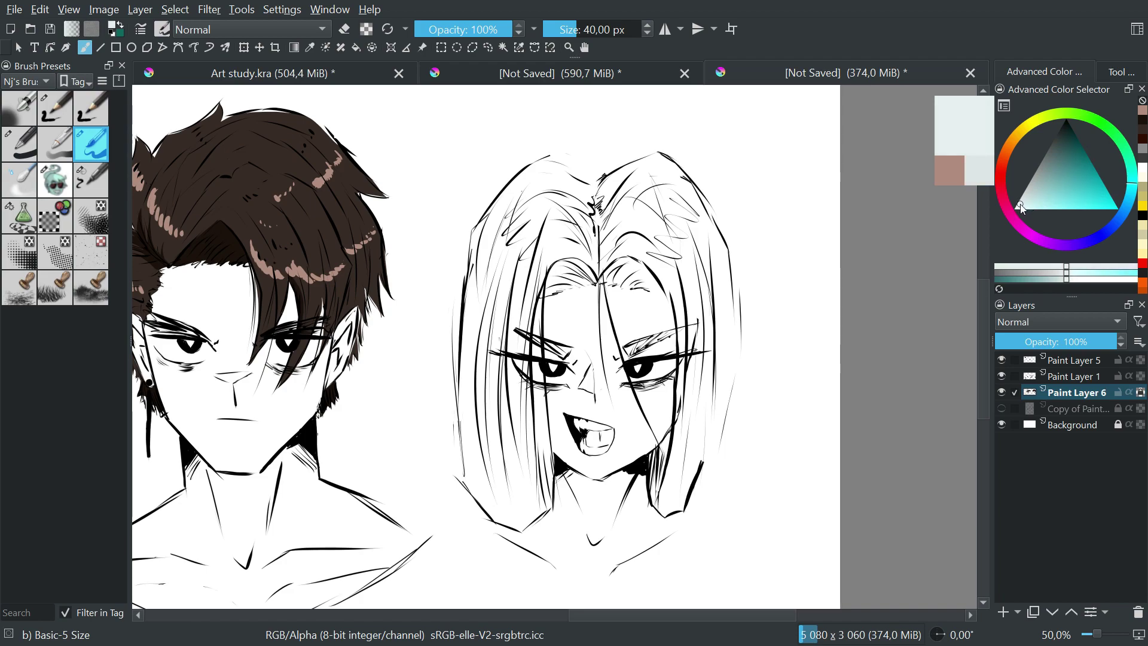
pyautogui.click(1023, 204)
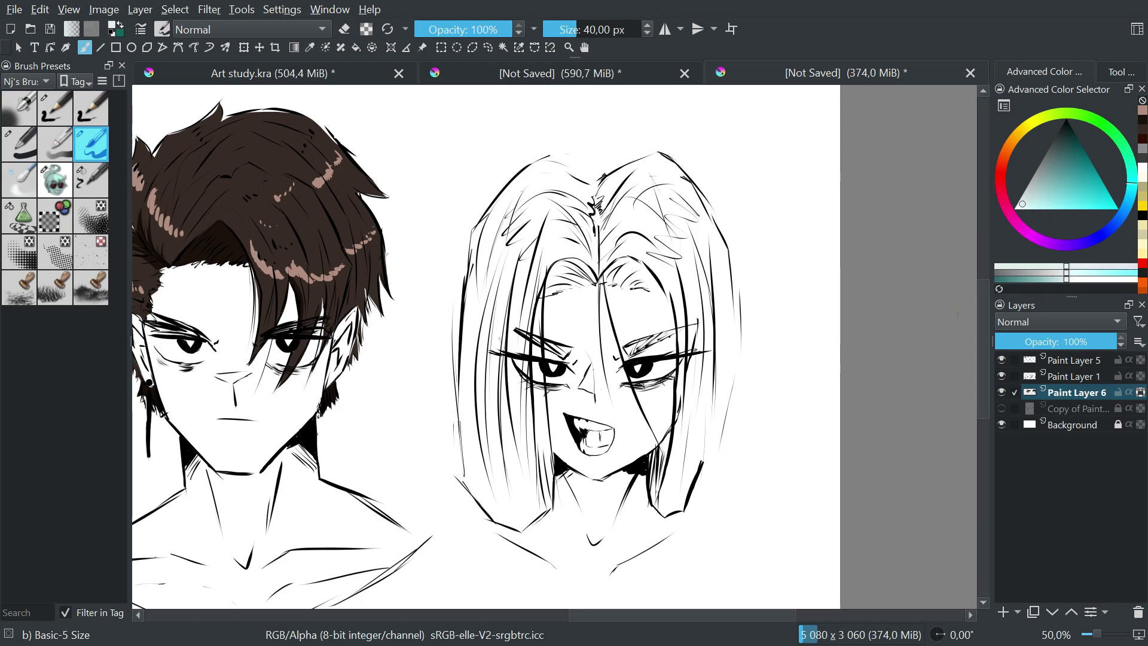
pyautogui.moveTo(586, 308); pyautogui.dragTo(534, 258)
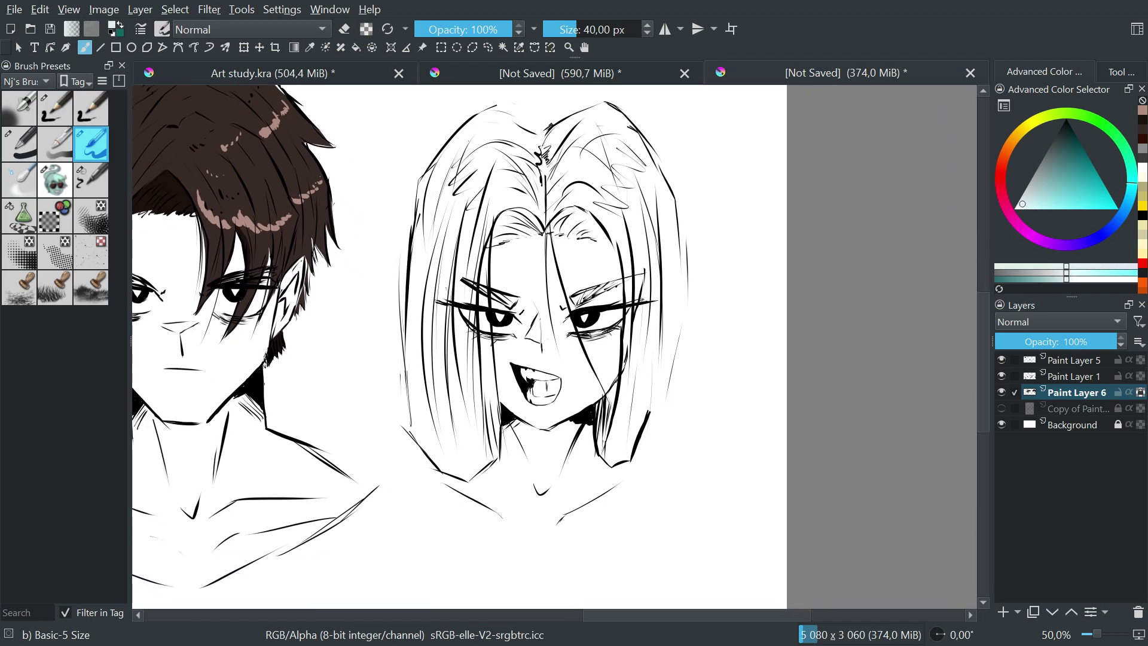
pyautogui.click(1112, 390)
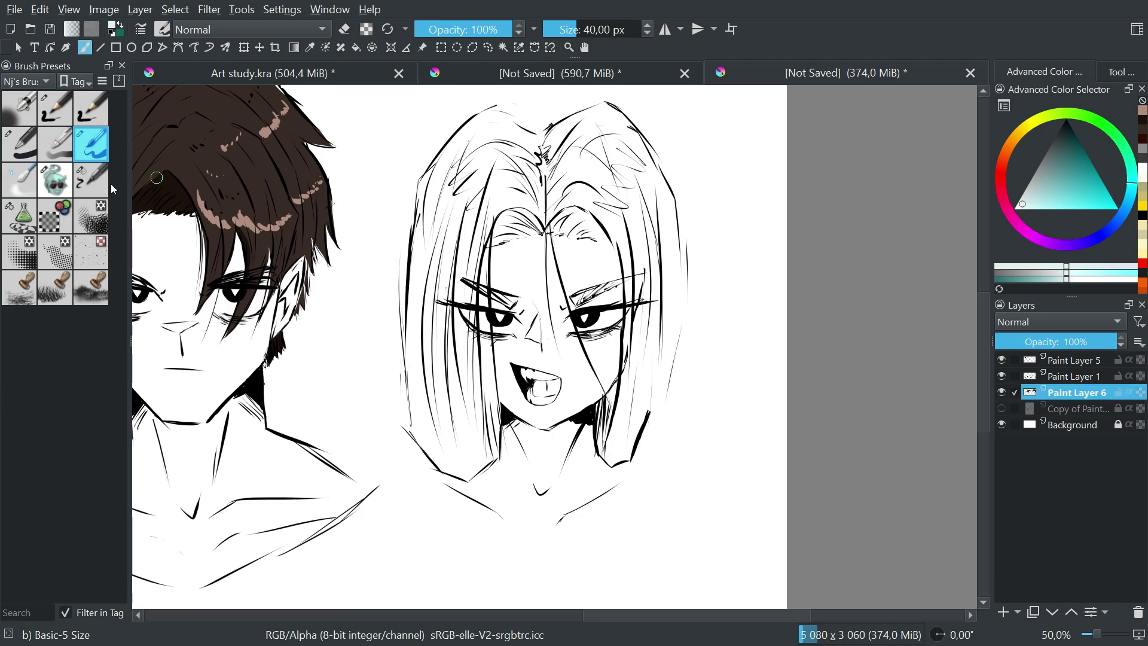
pyautogui.click(25, 207)
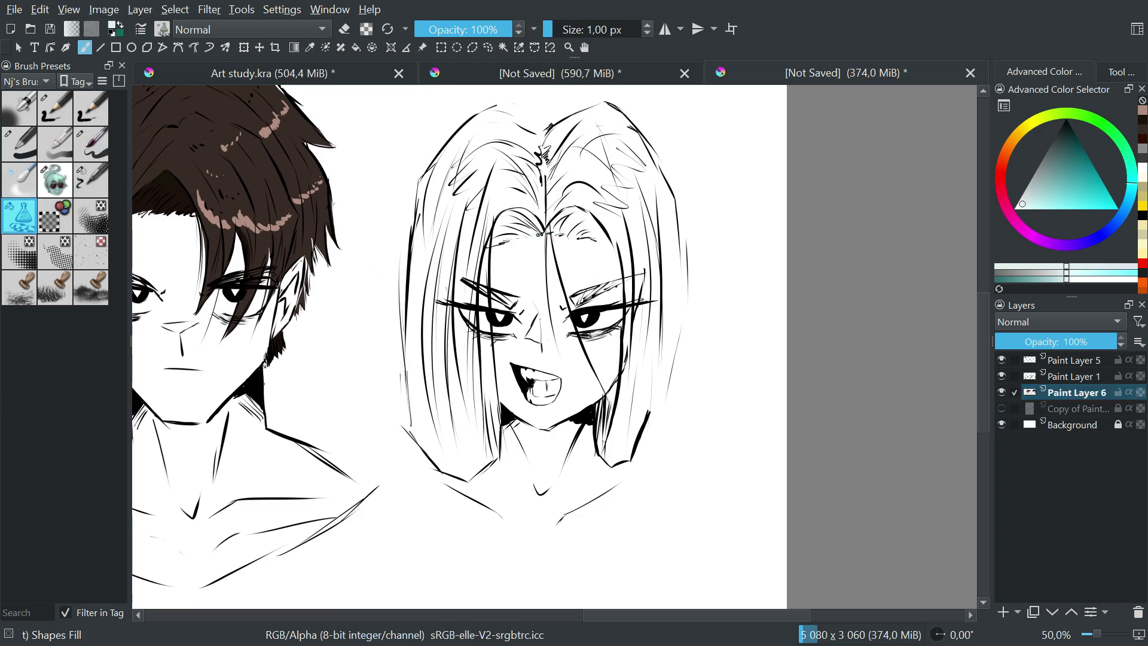
pyautogui.moveTo(489, 241)
pyautogui.mouseDown()
pyautogui.moveTo(502, 431)
pyautogui.moveTo(492, 462)
pyautogui.moveTo(463, 475)
pyautogui.moveTo(440, 471)
pyautogui.moveTo(413, 440)
pyautogui.moveTo(407, 272)
pyautogui.moveTo(432, 158)
pyautogui.moveTo(496, 107)
pyautogui.moveTo(547, 136)
pyautogui.moveTo(606, 104)
pyautogui.moveTo(653, 148)
pyautogui.moveTo(674, 192)
pyautogui.moveTo(687, 294)
pyautogui.moveTo(674, 367)
pyautogui.moveTo(621, 461)
pyautogui.moveTo(604, 460)
pyautogui.moveTo(598, 442)
pyautogui.moveTo(594, 413)
pyautogui.moveTo(626, 346)
pyautogui.moveTo(616, 253)
pyautogui.moveTo(579, 239)
pyautogui.mouseUp()
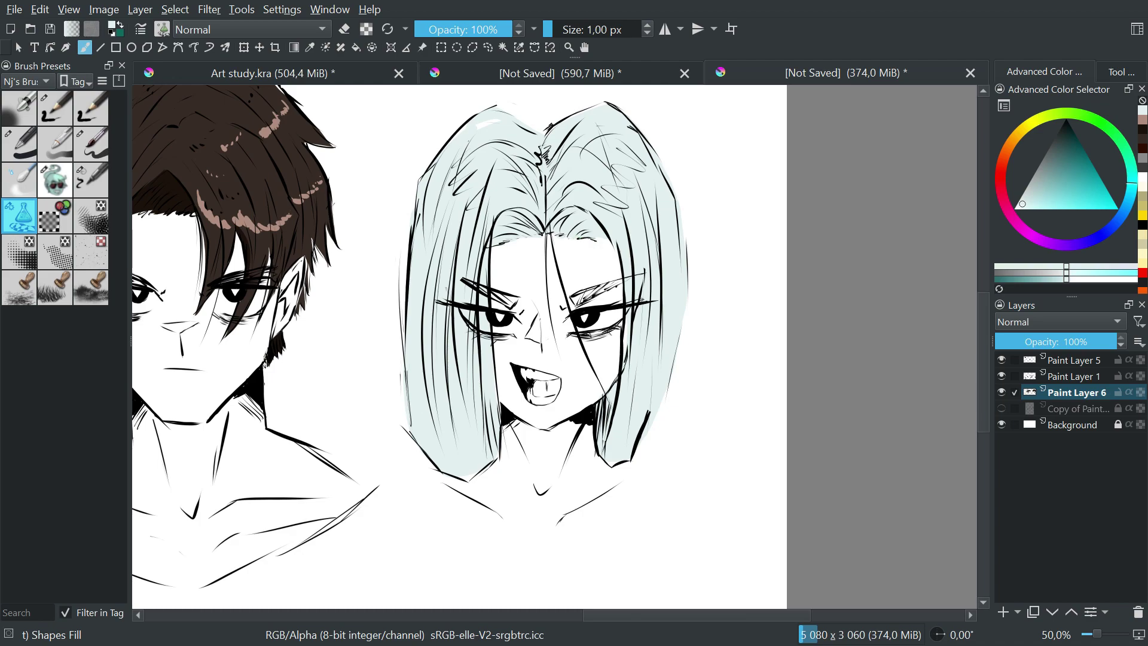
# - Erase the white patch over the fourth head's crown on the layers above the fill, and reselect Paint Layer 6
pyautogui.scroll(2, 573, 239)
pyautogui.press('e')
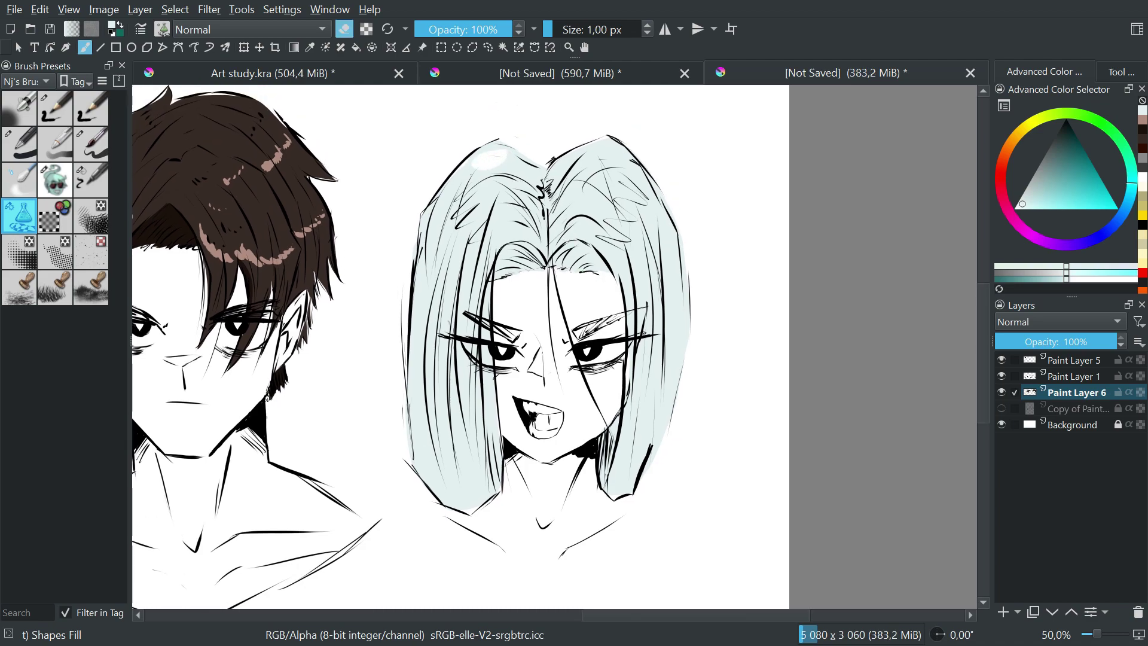
pyautogui.press('pageup')
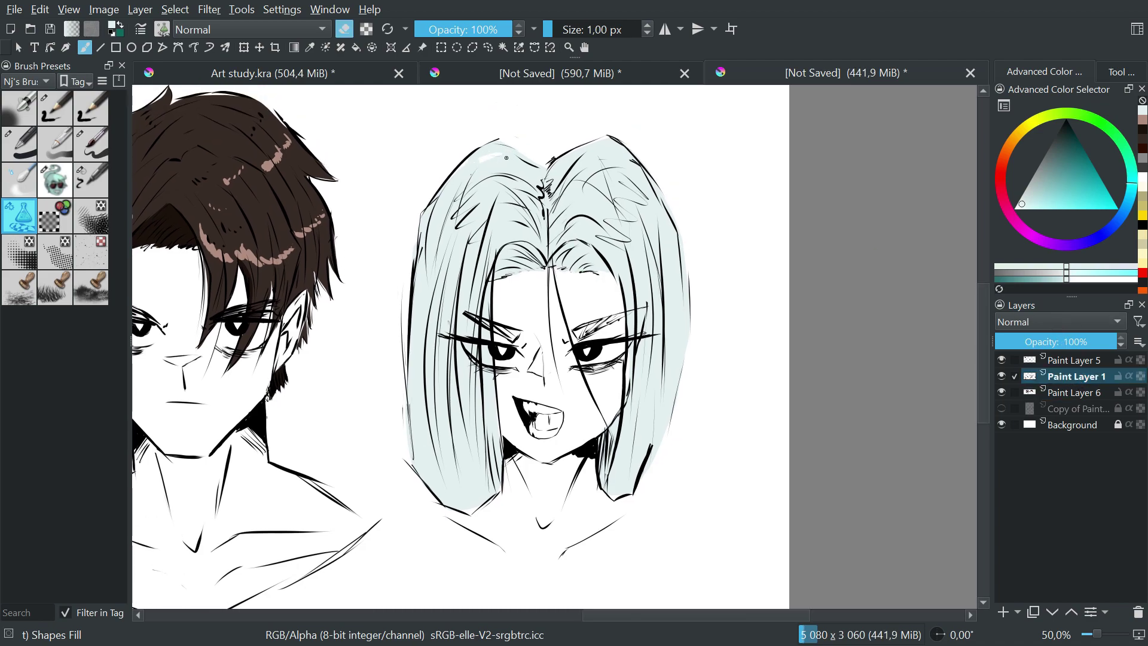
pyautogui.click(1031, 364)
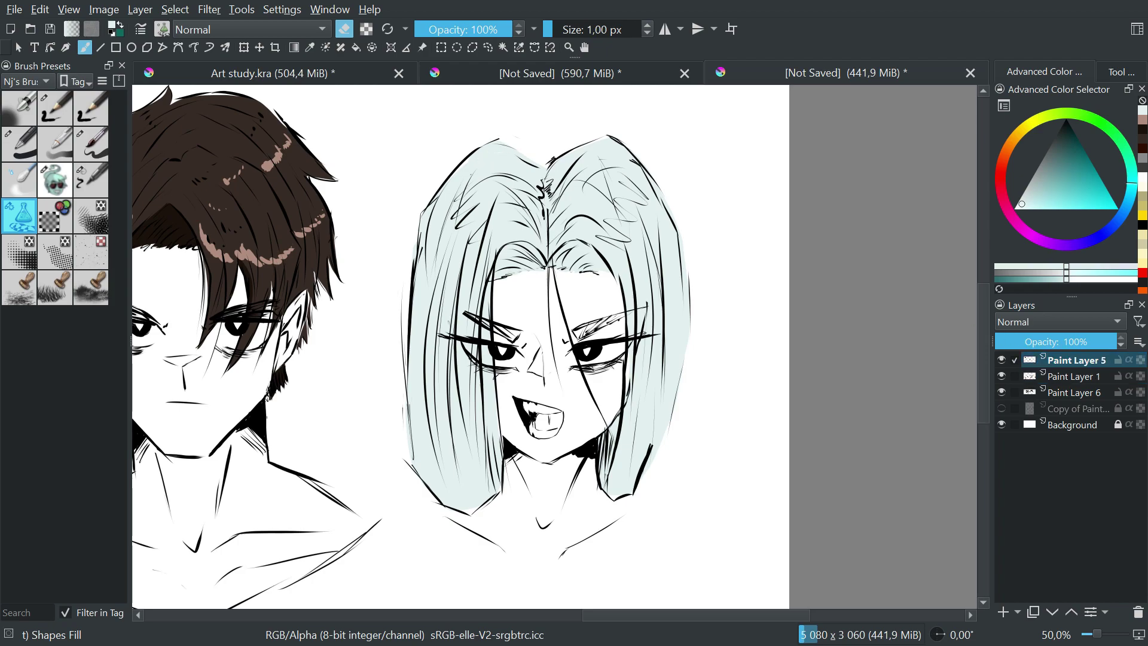
pyautogui.click(1085, 396)
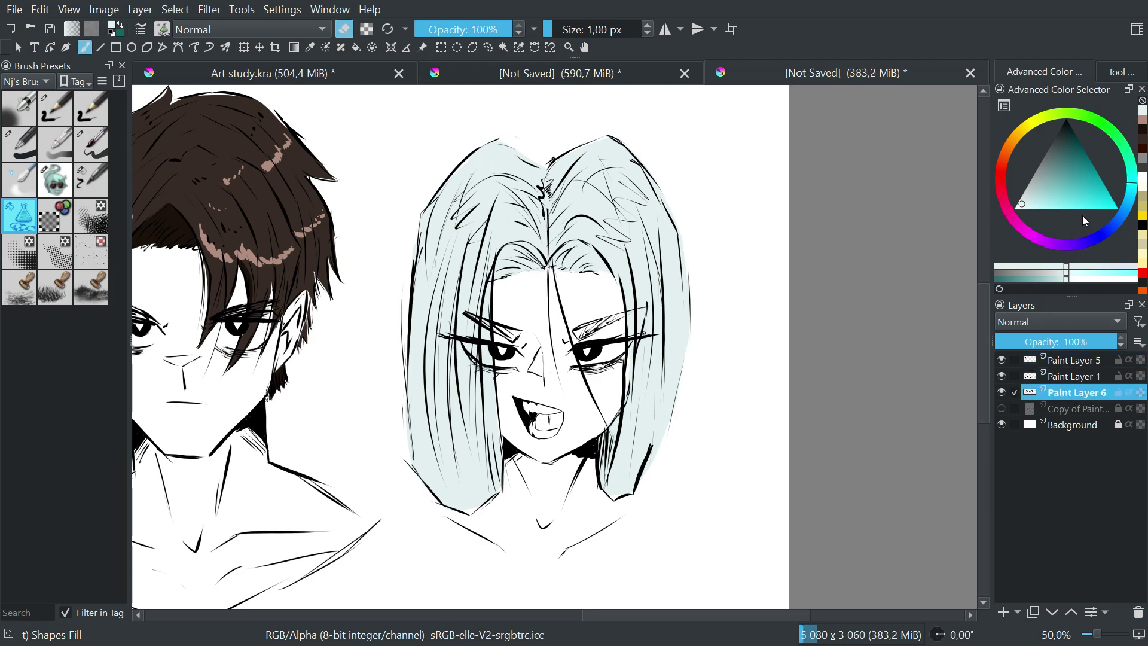
# - Try a brighter cyan and a greyer tint as the fourth head's hair fill
pyautogui.moveTo(1064, 207); pyautogui.dragTo(1022, 213)
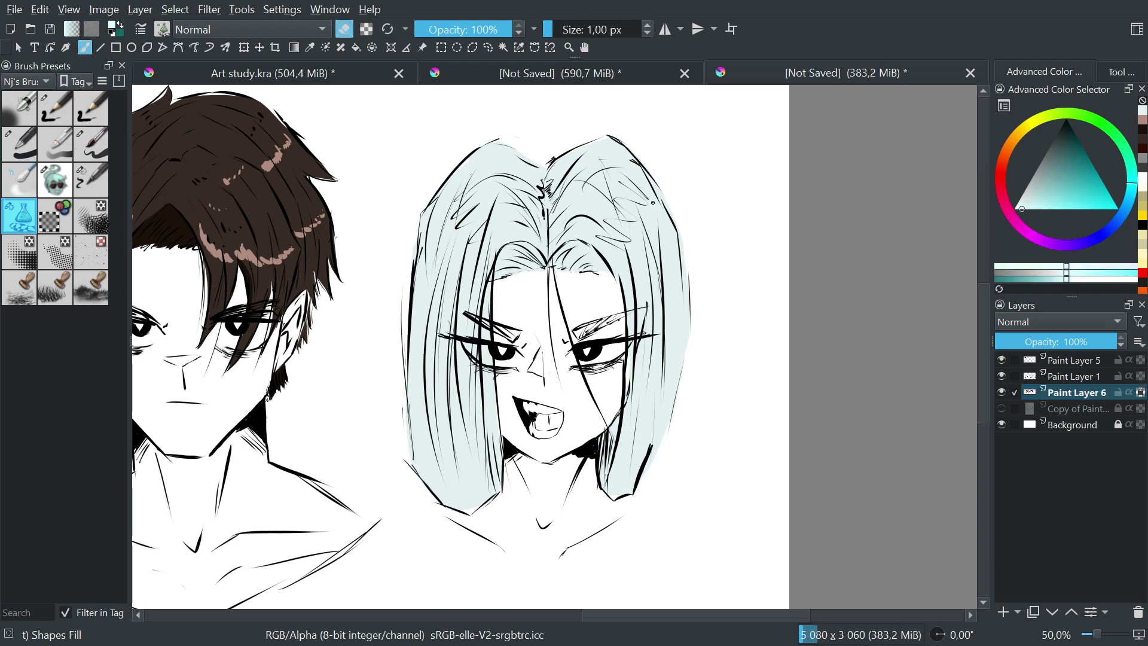
pyautogui.hotkey('shift', 'BackSpace')
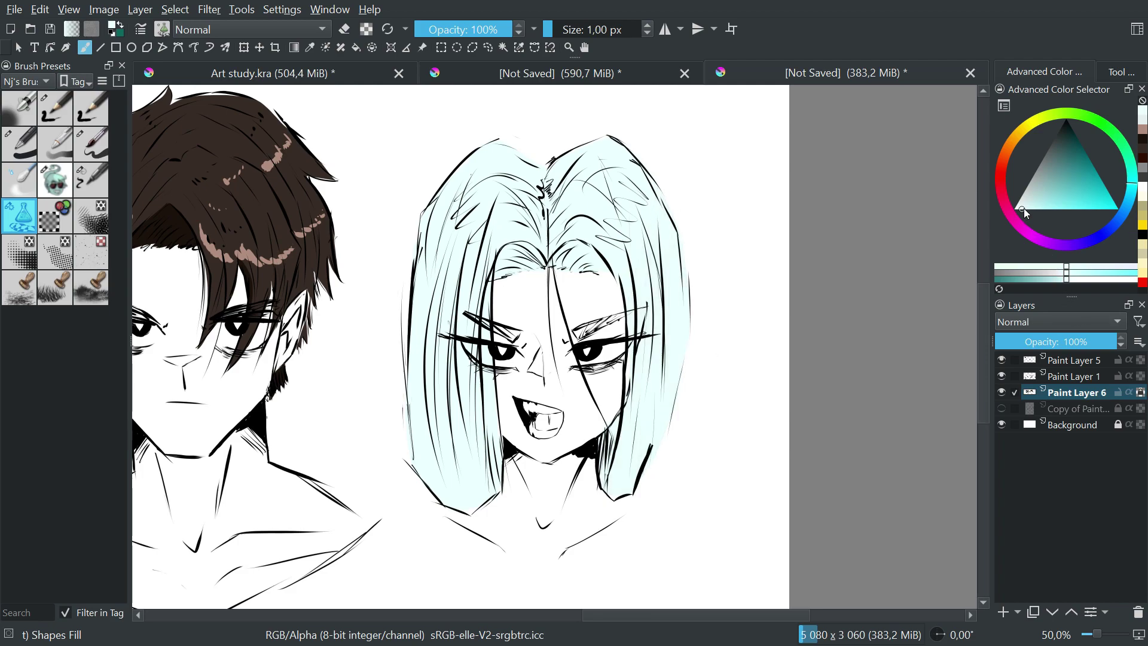
pyautogui.moveTo(1023, 209); pyautogui.dragTo(1021, 202)
pyautogui.hotkey('shift', 'BackSpace')
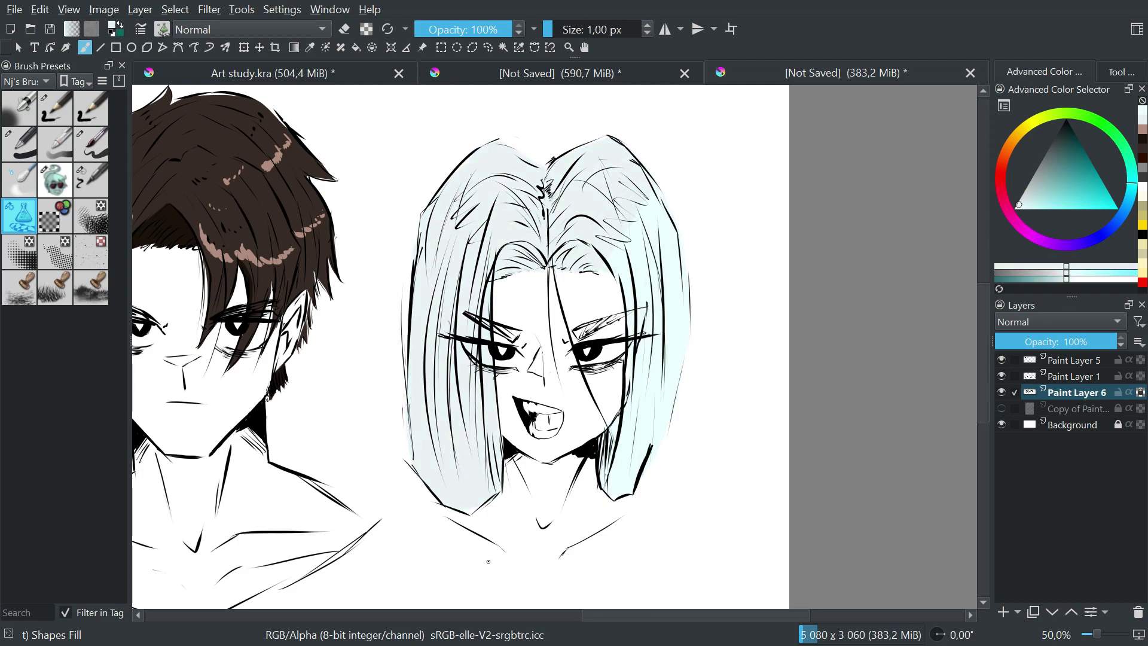
# - Recolour the fourth head's hair fill in a light, slightly greyish cyan and compare it with the other heads
pyautogui.click(1022, 205)
pyautogui.hotkey('ctrl', '-')
pyautogui.moveTo(699, 352); pyautogui.dragTo(858, 280)
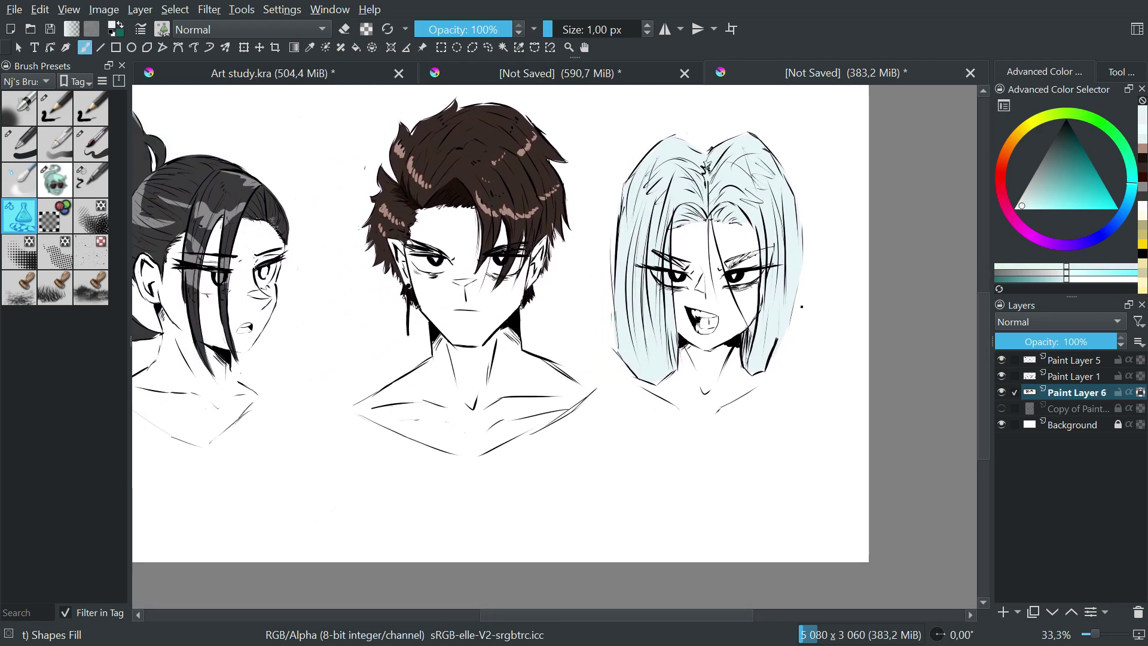
pyautogui.moveTo(768, 318); pyautogui.dragTo(537, 391)
pyautogui.hotkey('ctrl', '+')
pyautogui.click(1021, 205)
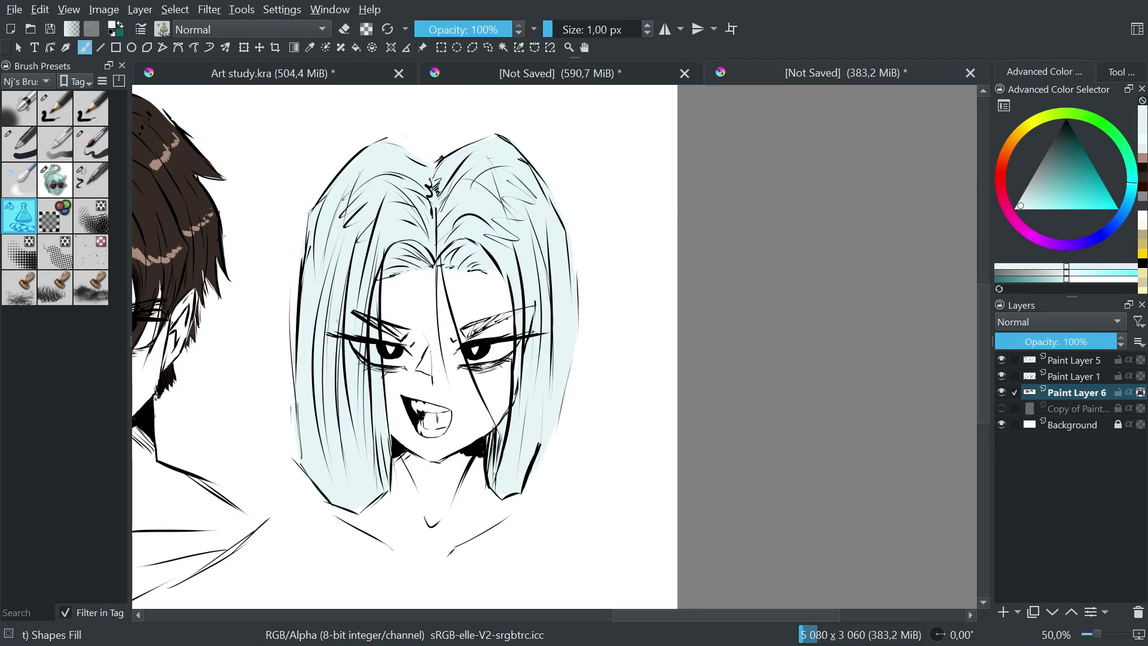
pyautogui.press('-')
pyautogui.moveTo(623, 384); pyautogui.dragTo(736, 343)
pyautogui.press('-')
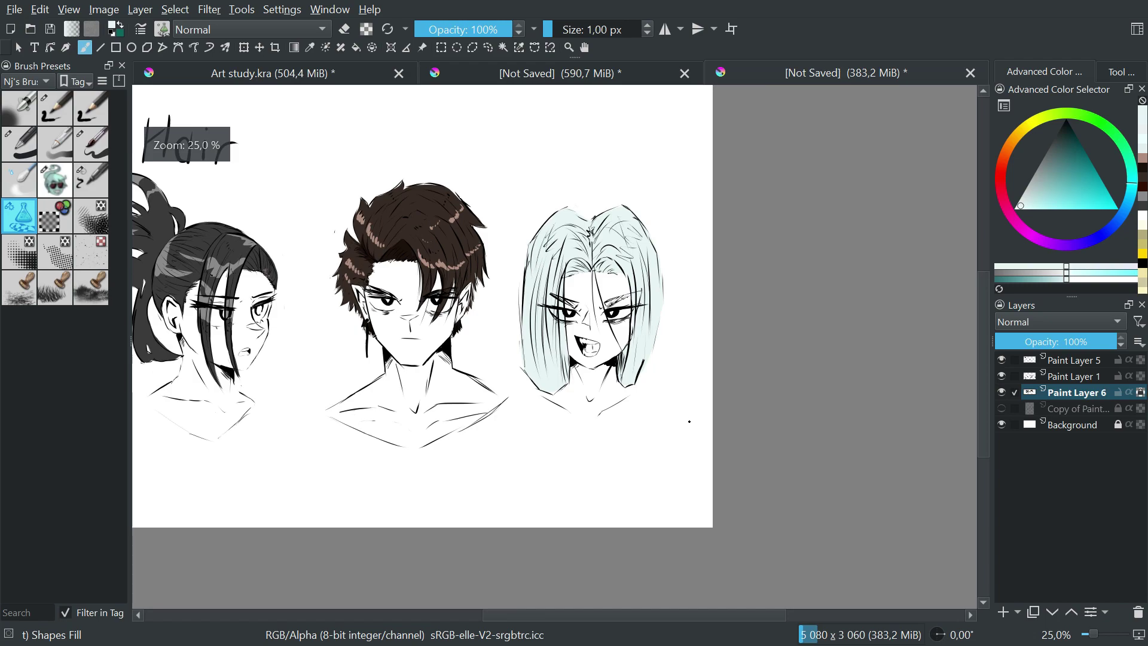
pyautogui.press('+')
pyautogui.press('+')
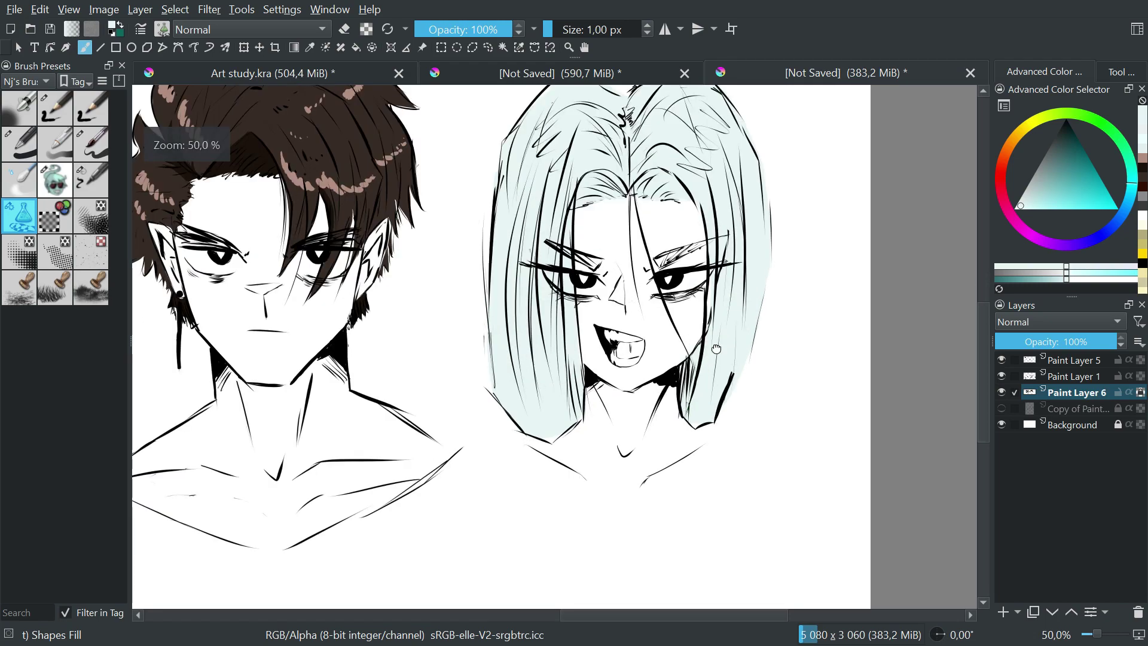
# - Shade both inner hair sections under the fourth head's parted fringe in a medium grey-cyan on Paint Layer 6
pyautogui.moveTo(720, 346); pyautogui.dragTo(628, 418)
pyautogui.press('+')
pyautogui.moveTo(1026, 195); pyautogui.dragTo(1037, 175)
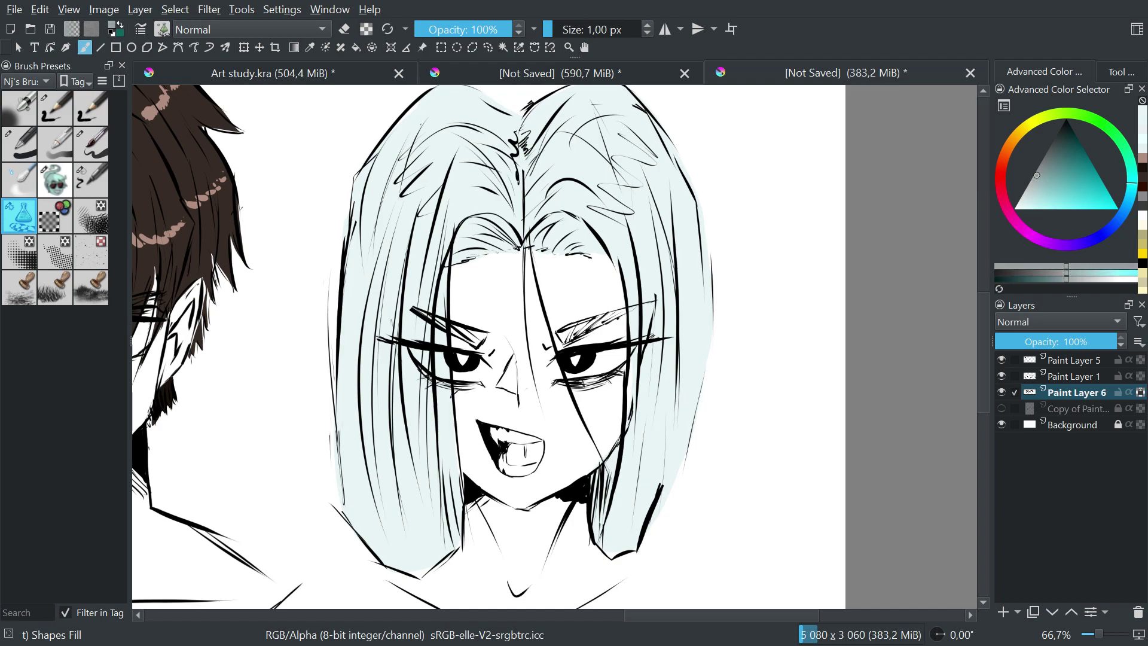
pyautogui.moveTo(522, 250)
pyautogui.mouseDown()
pyautogui.moveTo(503, 220)
pyautogui.moveTo(469, 215)
pyautogui.moveTo(457, 278)
pyautogui.moveTo(481, 214)
pyautogui.moveTo(458, 230)
pyautogui.moveTo(447, 270)
pyautogui.mouseUp()
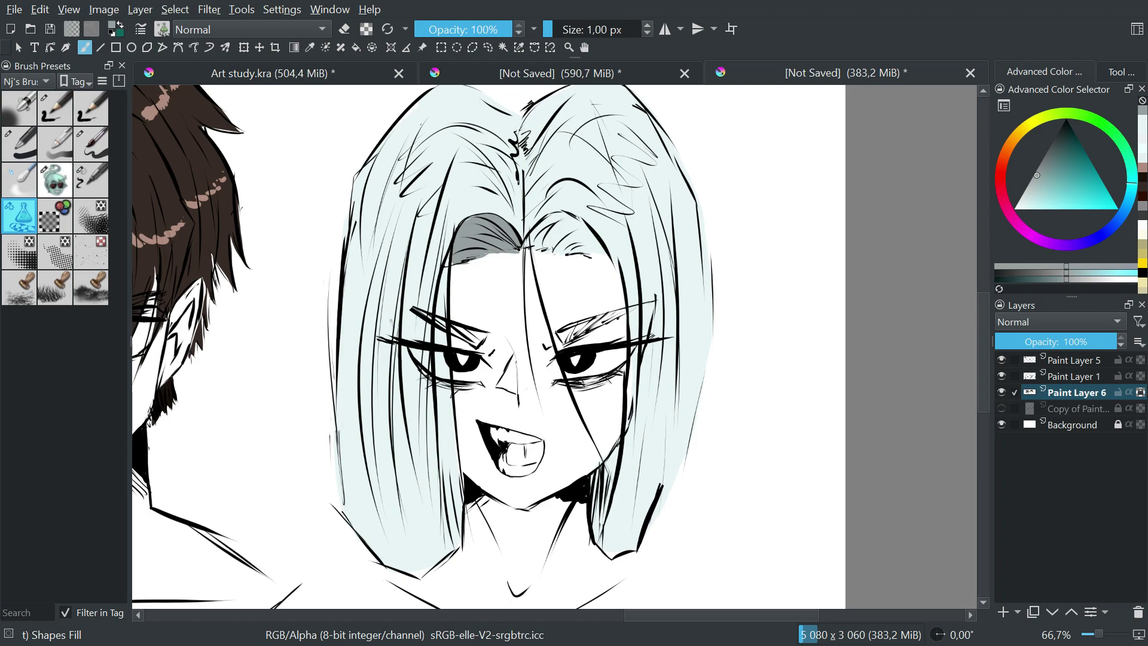
pyautogui.moveTo(524, 240)
pyautogui.mouseDown()
pyautogui.moveTo(564, 212)
pyautogui.moveTo(598, 252)
pyautogui.moveTo(532, 254)
pyautogui.mouseUp()
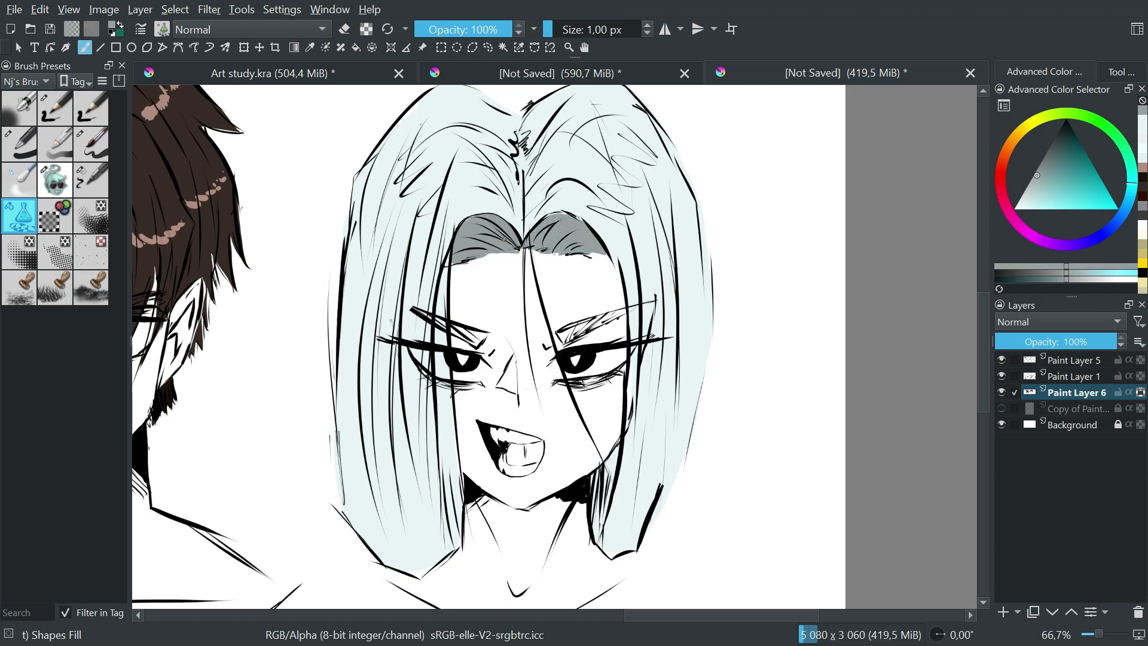
# - Shade the inner hair beside both sides of the fourth head's neck with the same grey-cyan
pyautogui.hotkey('ctrl', '-')
pyautogui.moveTo(705, 397); pyautogui.dragTo(697, 315)
pyautogui.hotkey('ctrl', '+')
pyautogui.moveTo(610, 336)
pyautogui.mouseDown()
pyautogui.moveTo(597, 405)
pyautogui.moveTo(603, 344)
pyautogui.moveTo(577, 366)
pyautogui.mouseUp()
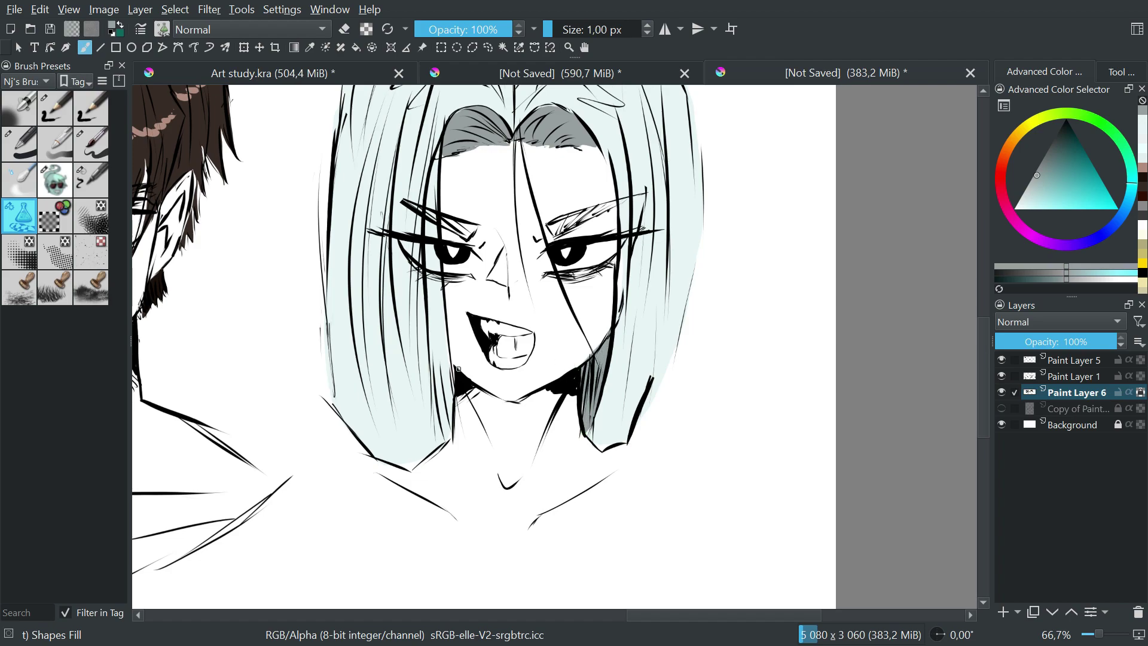
pyautogui.moveTo(441, 402); pyautogui.dragTo(471, 405)
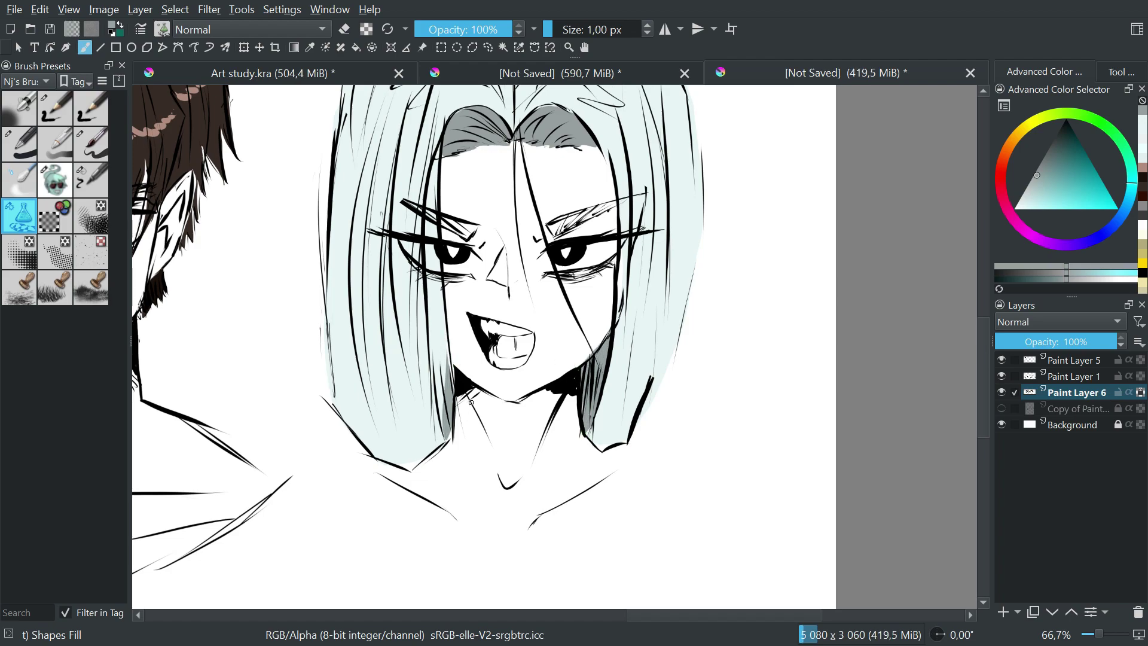
pyautogui.scroll(-1, 468, 388)
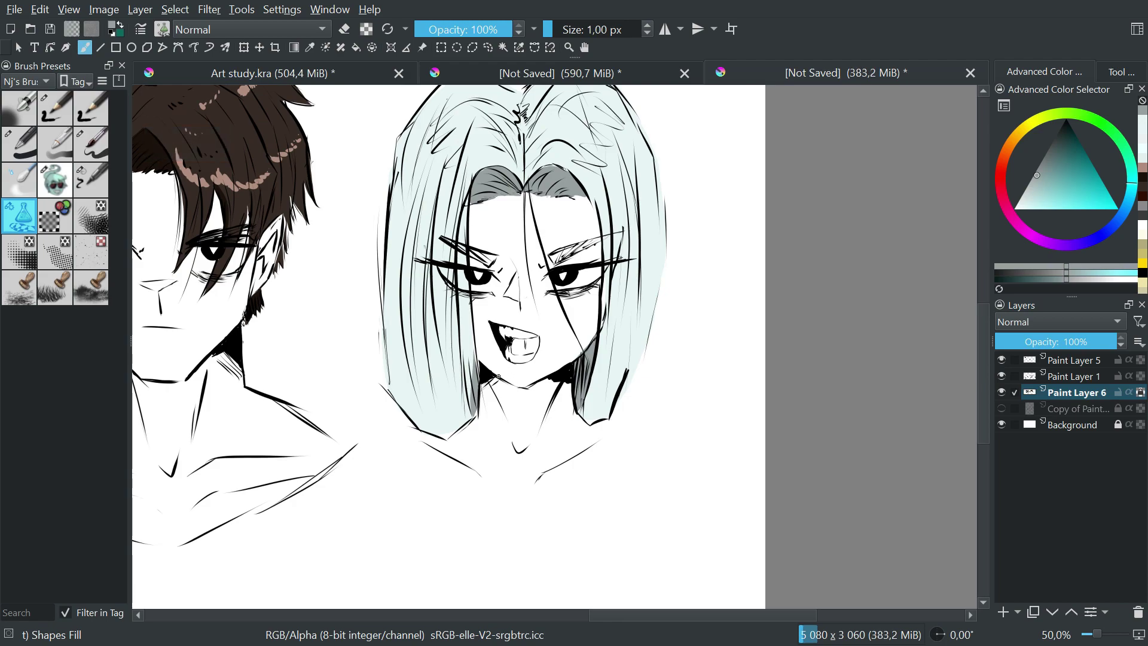
pyautogui.hotkey('ctrl', 'z')
pyautogui.moveTo(628, 353); pyautogui.dragTo(622, 396)
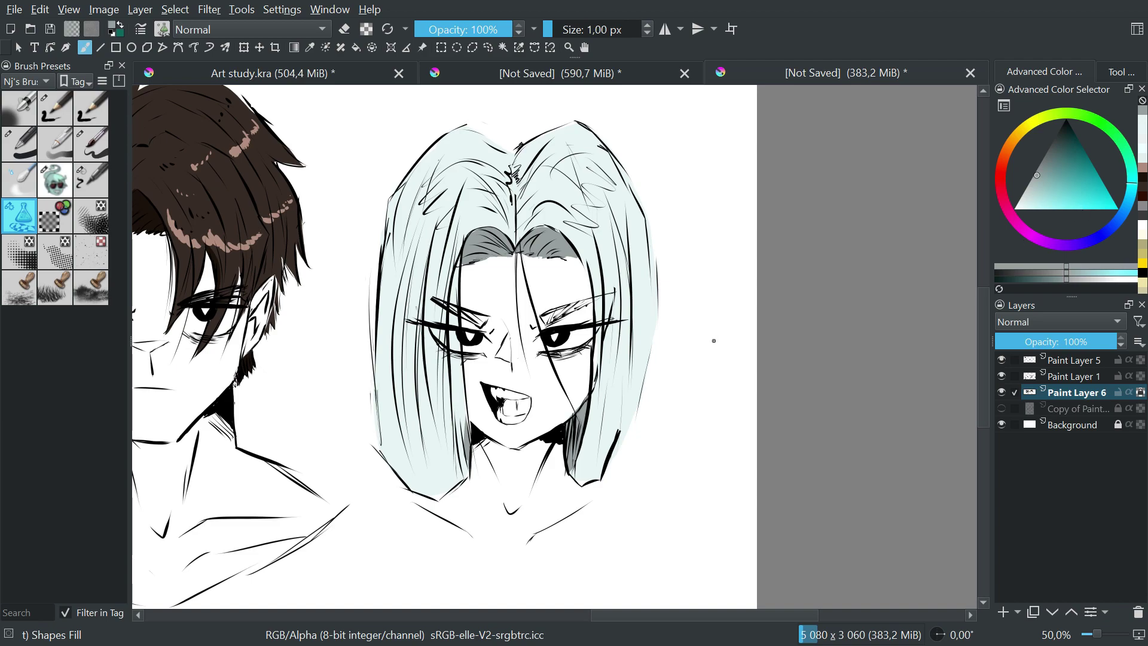
pyautogui.moveTo(715, 336); pyautogui.dragTo(728, 344)
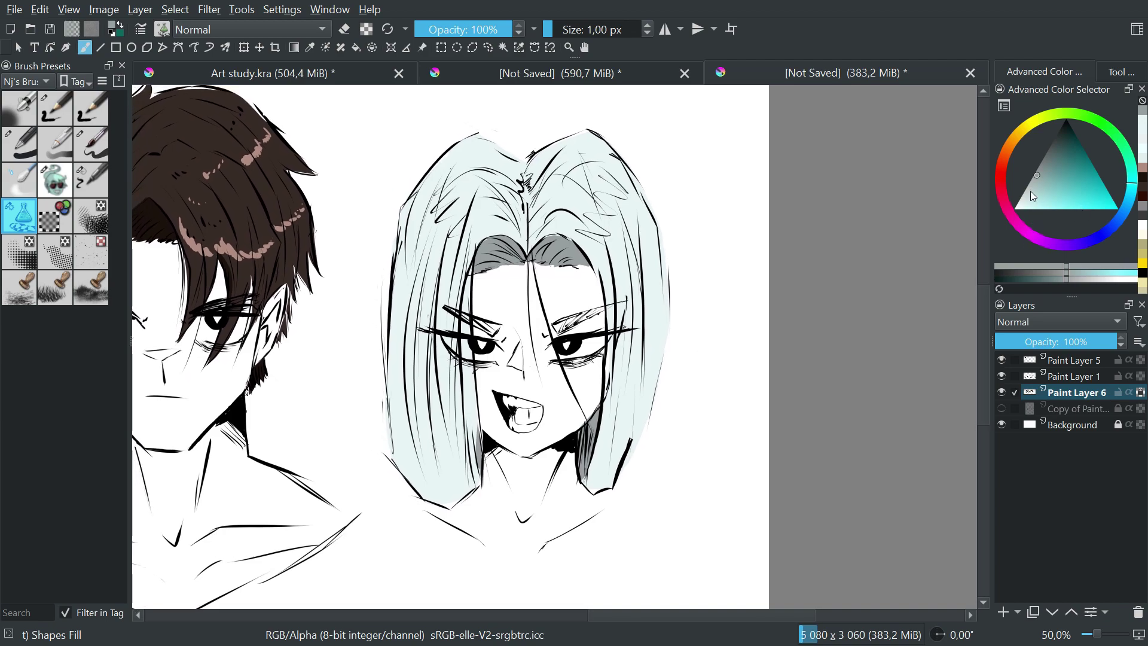
# - Choose a near-white colour and the Basic-5 Size brush for the fourth head's hair highlights
pyautogui.moveTo(1041, 195); pyautogui.dragTo(1017, 209)
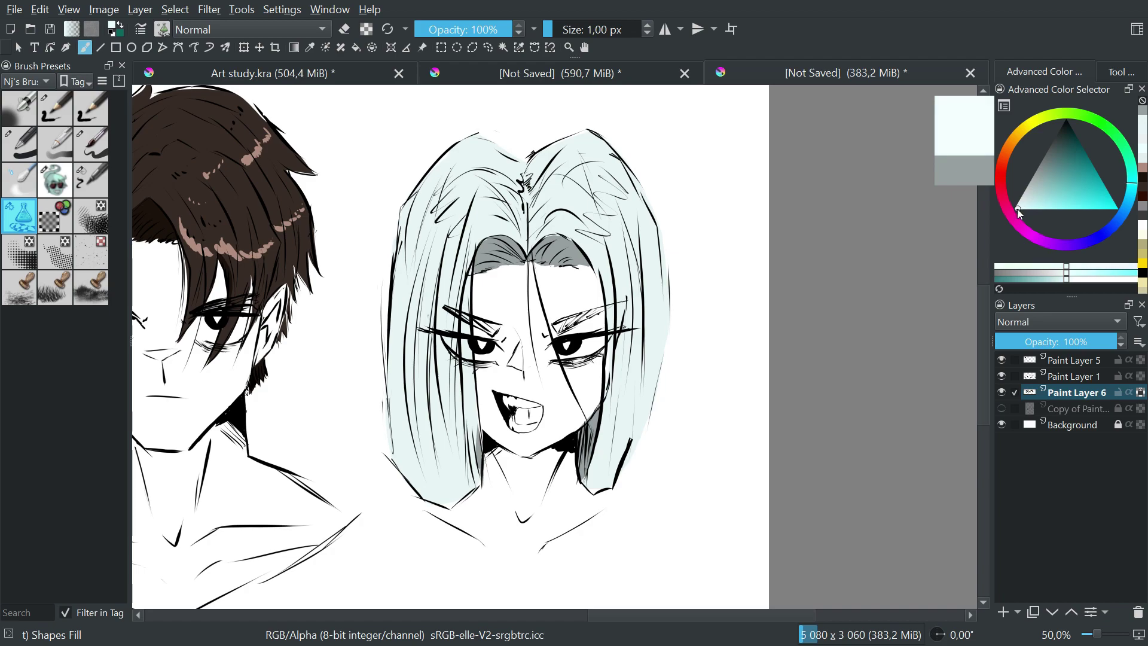
pyautogui.click(96, 176)
pyautogui.click(103, 152)
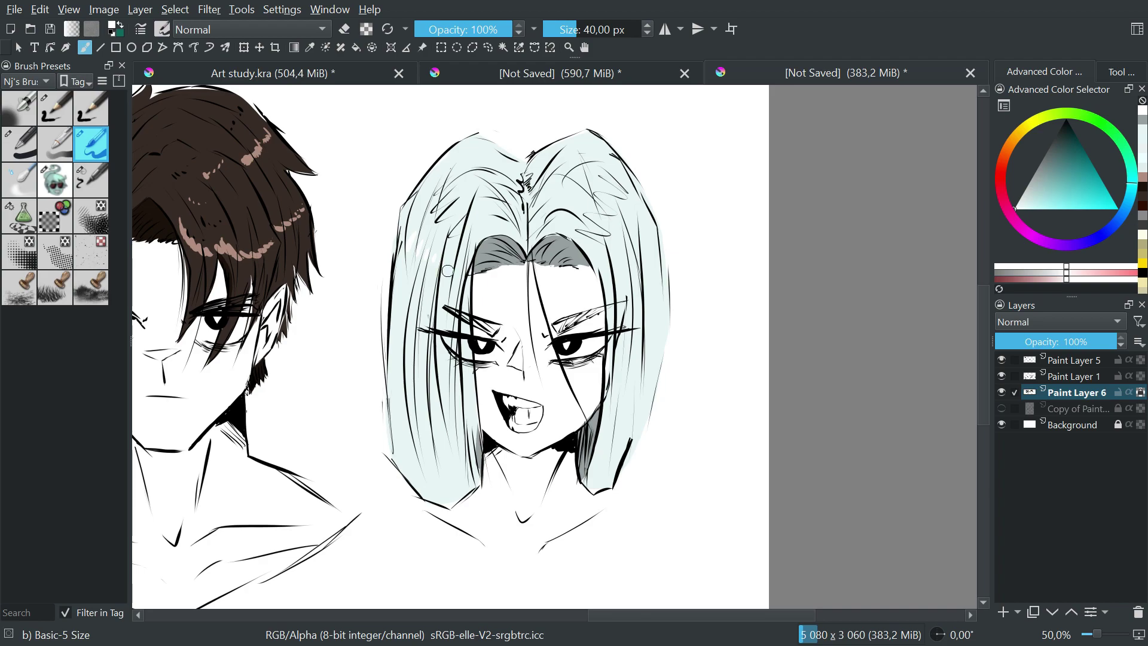
# - Try highlight strokes in bright, darker and lighter cyan on the fourth head's hair
pyautogui.click(1049, 209)
pyautogui.moveTo(432, 187); pyautogui.dragTo(419, 209)
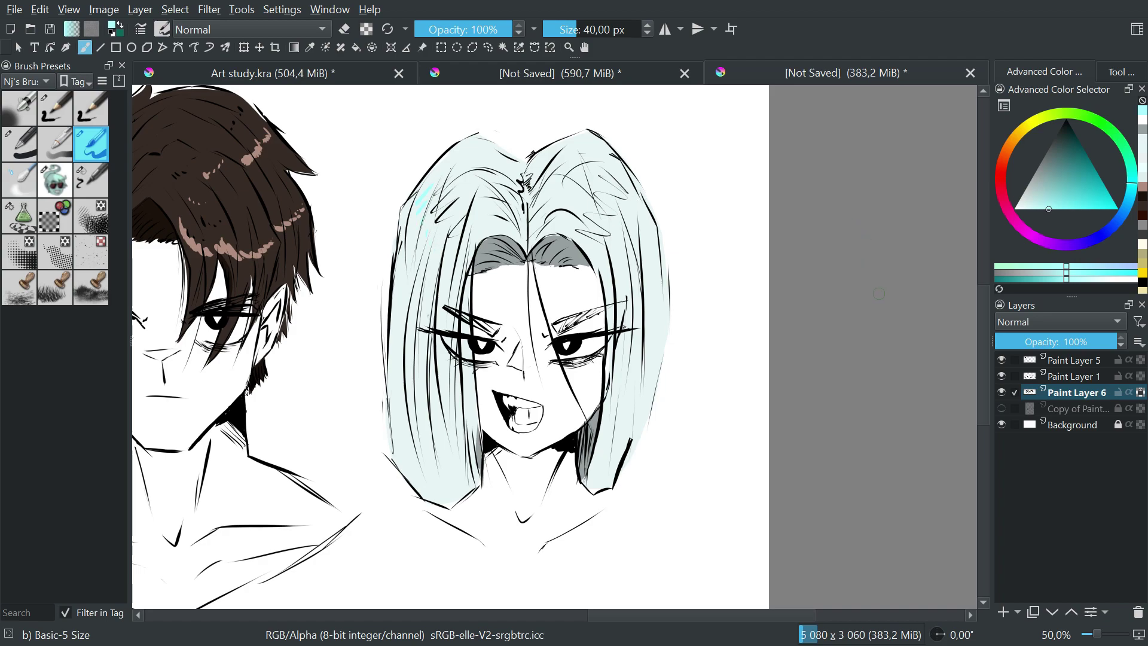
pyautogui.click(1051, 191)
pyautogui.moveTo(430, 188); pyautogui.dragTo(407, 219)
pyautogui.moveTo(425, 202); pyautogui.dragTo(422, 219)
pyautogui.hotkey('ctrl', 'z')
pyautogui.hotkey('ctrl', 'z')
pyautogui.moveTo(1043, 197); pyautogui.dragTo(1030, 209)
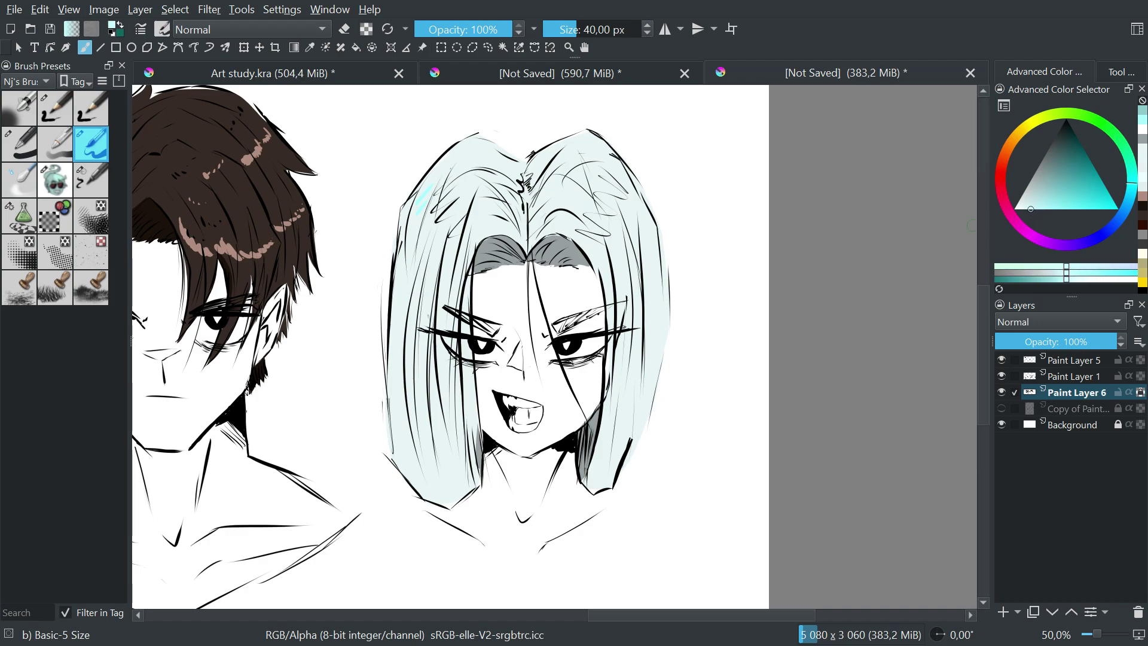
pyautogui.moveTo(432, 190); pyautogui.dragTo(413, 223)
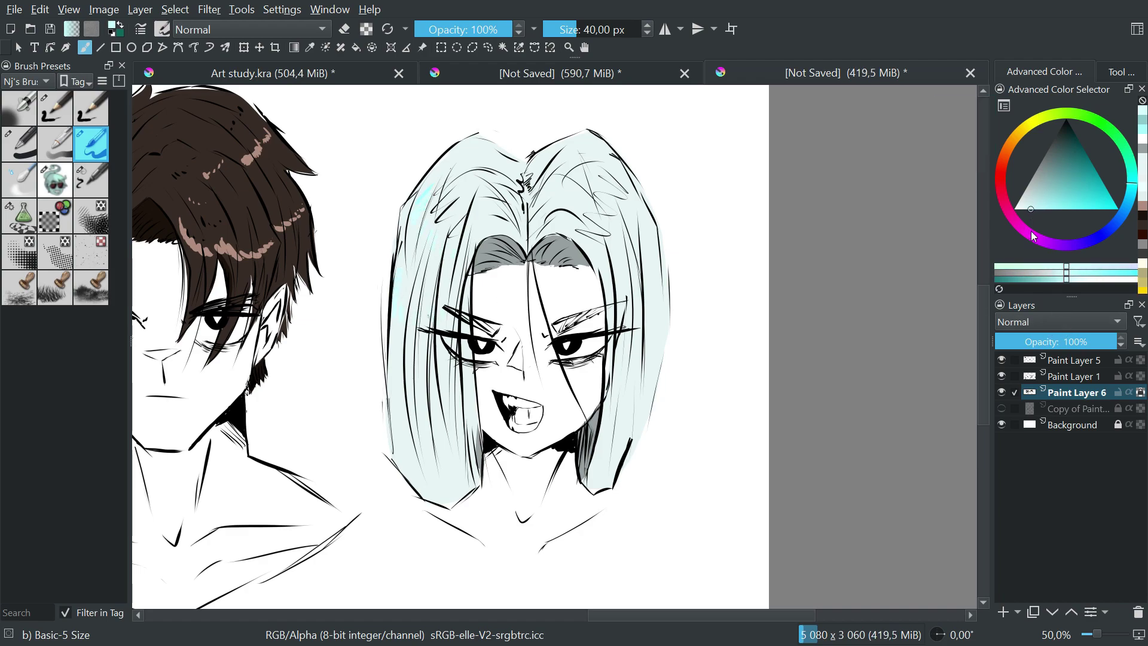
# - Change the fourth head's highlight colour to white and compare the highlighted hair with the other heads
pyautogui.click(1014, 210)
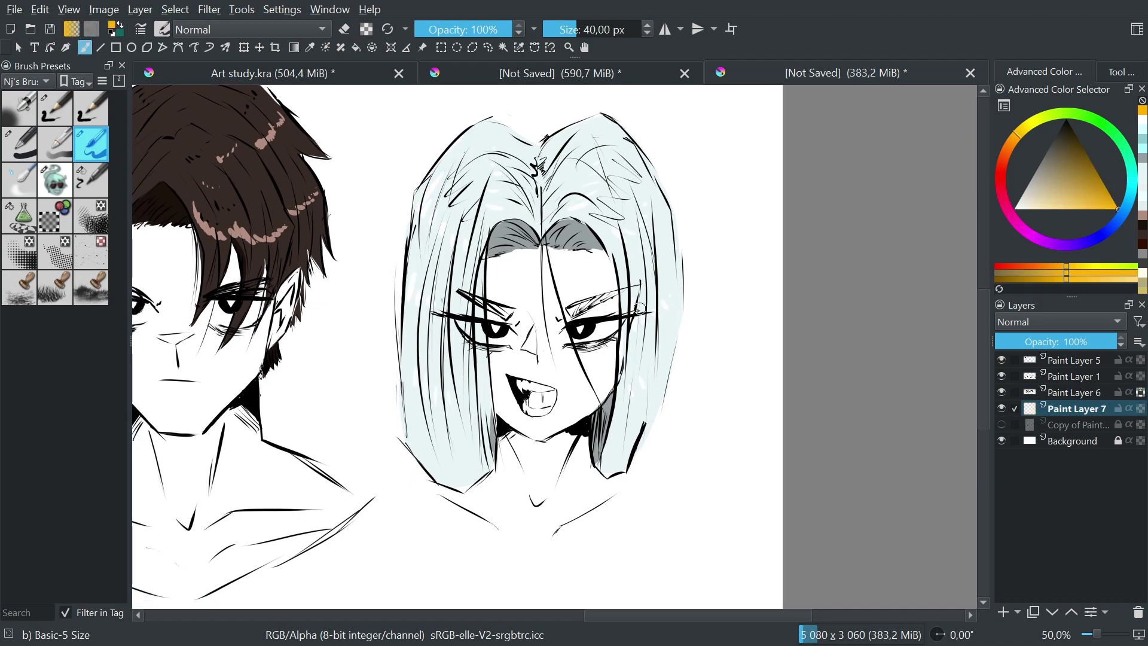
pyautogui.press('-')
pyautogui.press('-')
pyautogui.moveTo(575, 410)
pyautogui.mouseDown()
pyautogui.moveTo(682, 377)
pyautogui.moveTo(823, 367)
pyautogui.mouseUp()
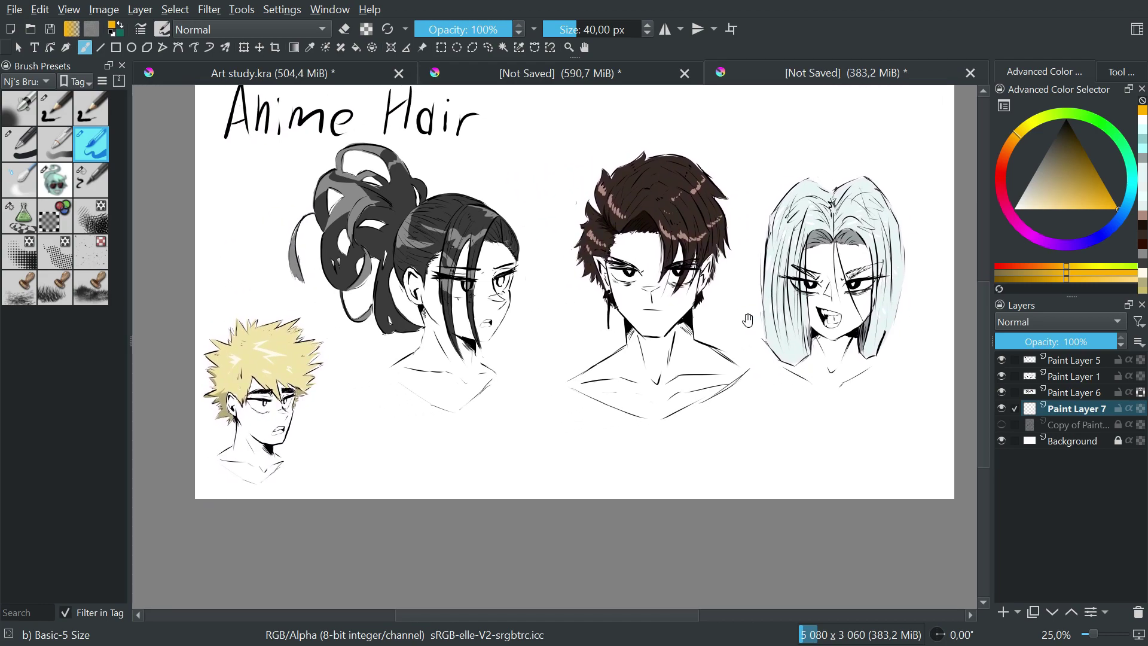
pyautogui.scroll(2, 750, 357)
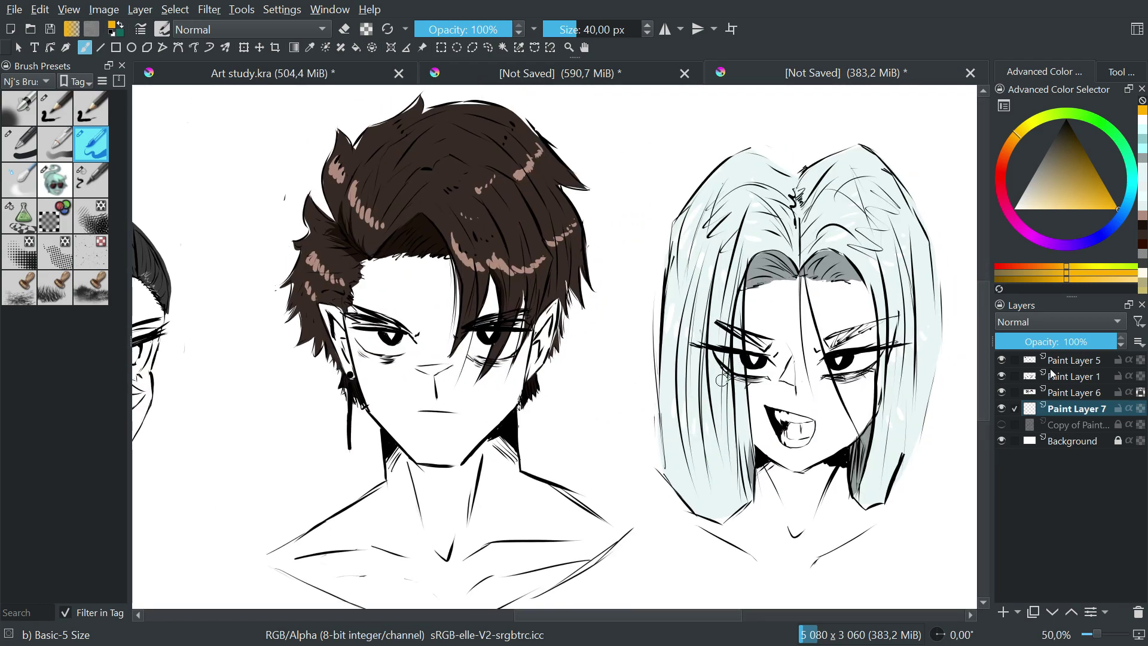
# - Lock the alpha of Paint Layer 1, sample the third head's brown and try a dark reddish-brown on its hair lines
pyautogui.click(1016, 376)
pyautogui.click(1138, 377)
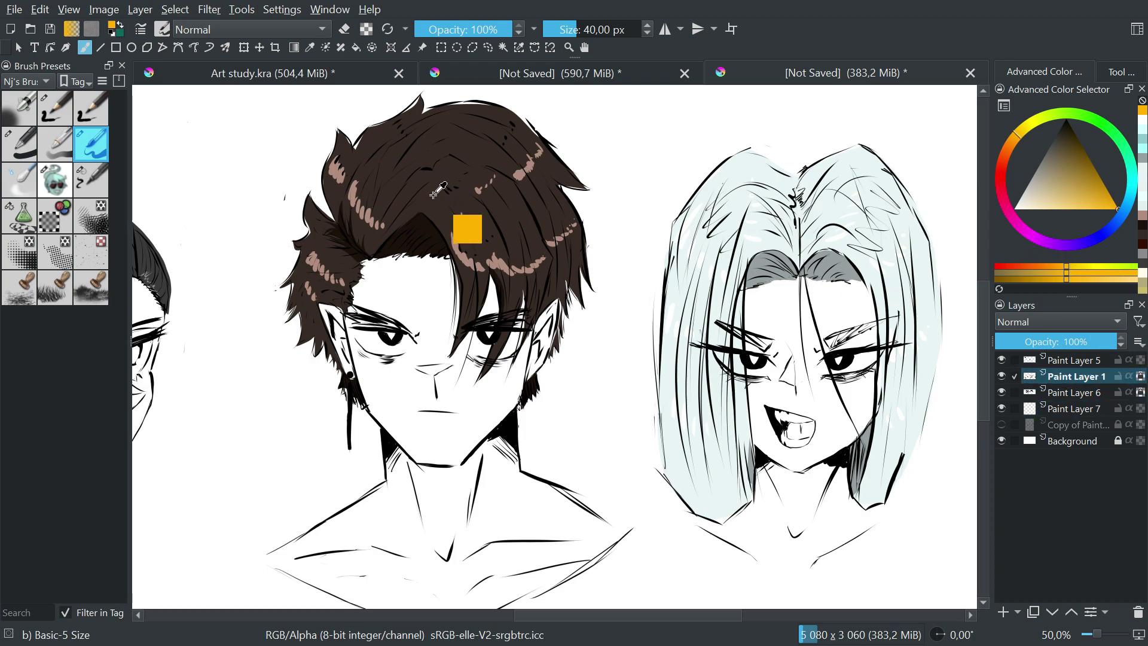
pyautogui.keyDown('ctrl'); pyautogui.click(448, 210); pyautogui.keyUp('ctrl')
pyautogui.moveTo(1070, 150); pyautogui.dragTo(1077, 147)
pyautogui.hotkey('ctrl', '+')
pyautogui.moveTo(326, 229); pyautogui.dragTo(373, 260)
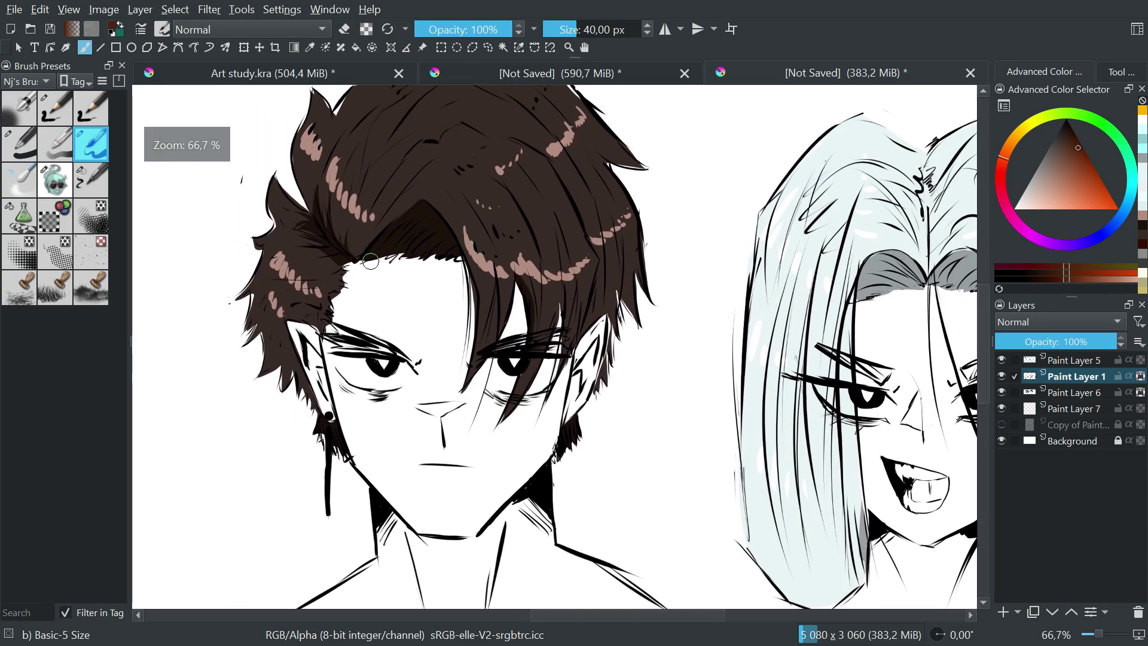
pyautogui.moveTo(403, 211); pyautogui.dragTo(392, 241)
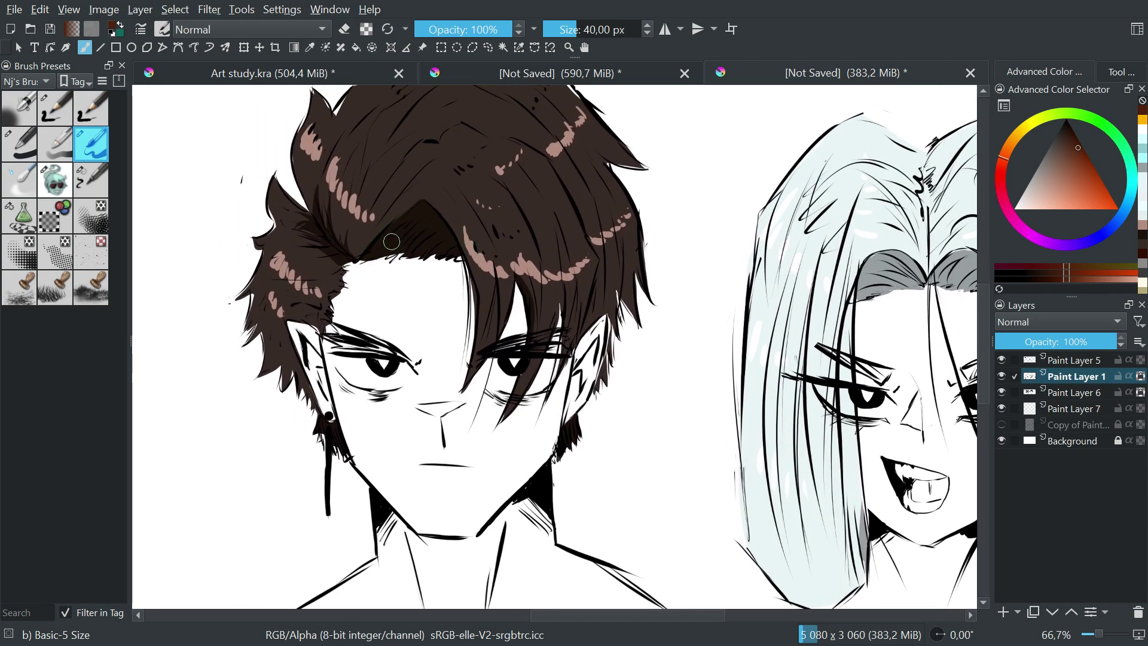
# - Toggle Paint Layer 1's visibility to check which lines it holds, and lock the alpha of Paint Layer 5
pyautogui.click(1001, 376)
pyautogui.click(1002, 376)
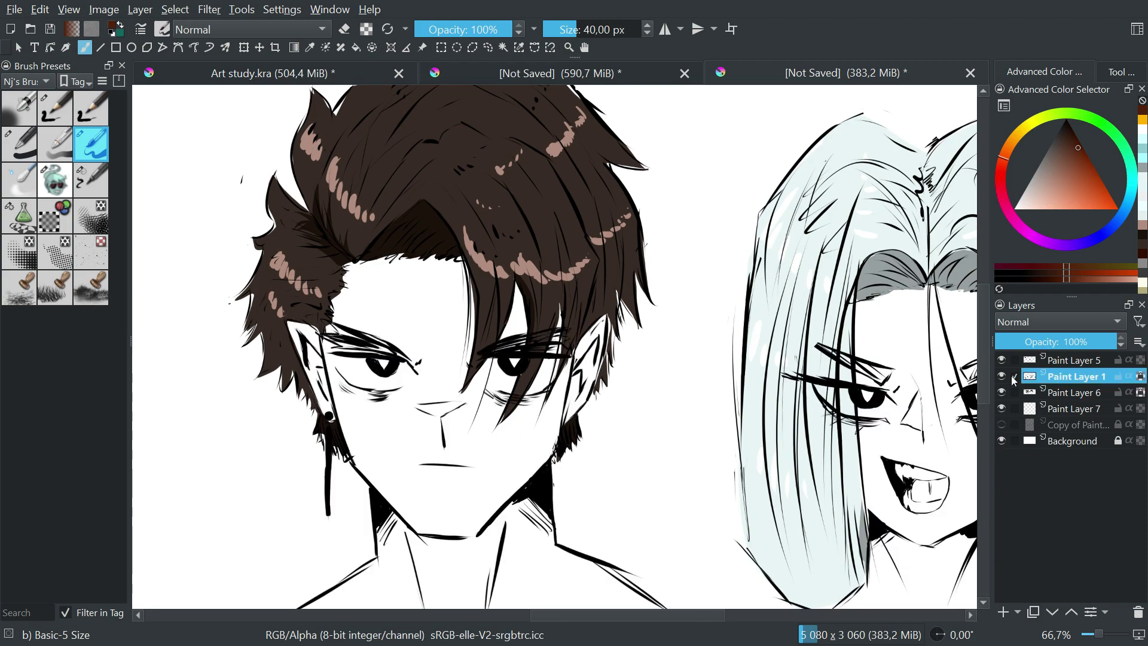
pyautogui.click(1001, 376)
pyautogui.click(1001, 376)
pyautogui.click(1083, 361)
pyautogui.click(1139, 361)
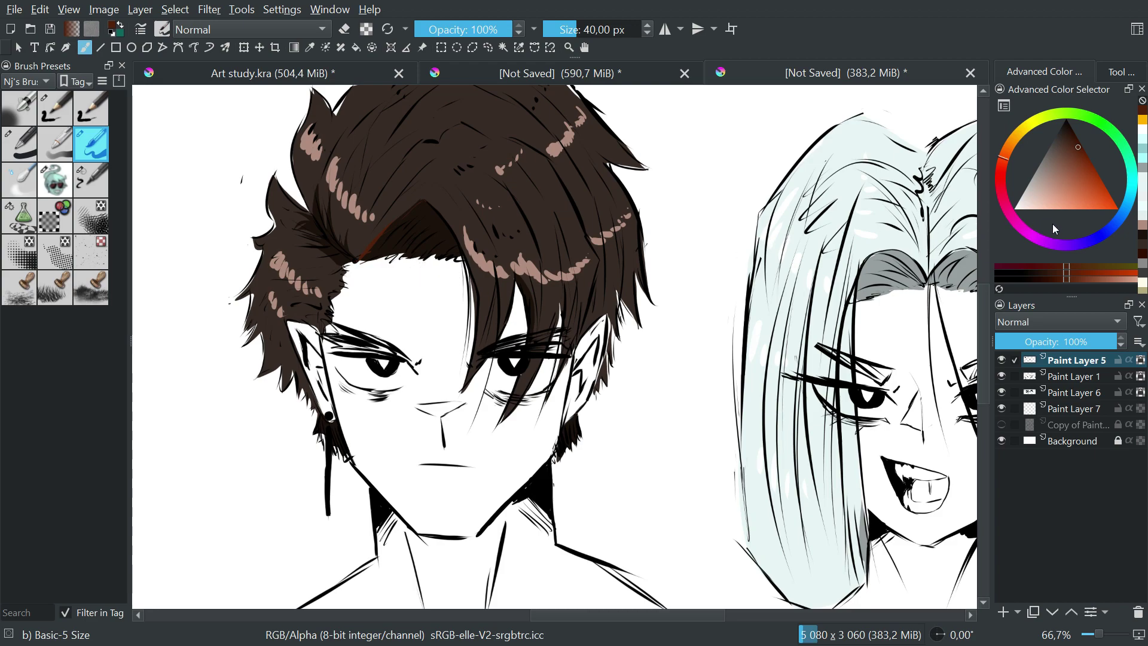
# - Recolour the third head's line art around the inner fringe in a dark, desaturated brown on alpha-locked Paint Layer 5
pyautogui.moveTo(1078, 164); pyautogui.dragTo(1074, 136)
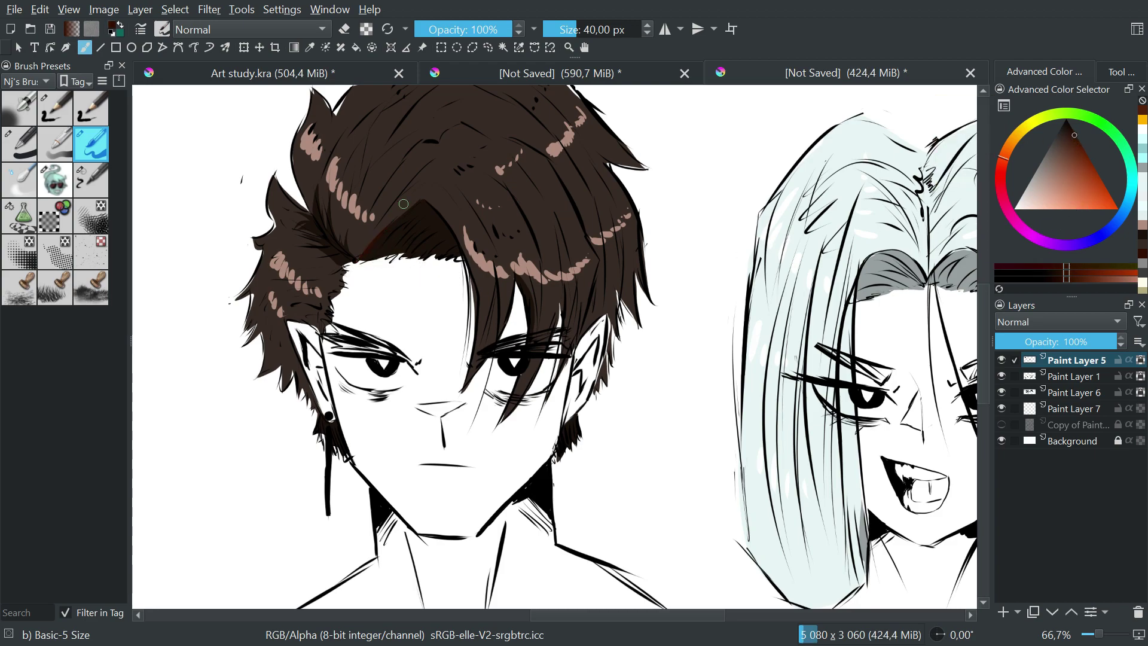
pyautogui.click(1063, 132)
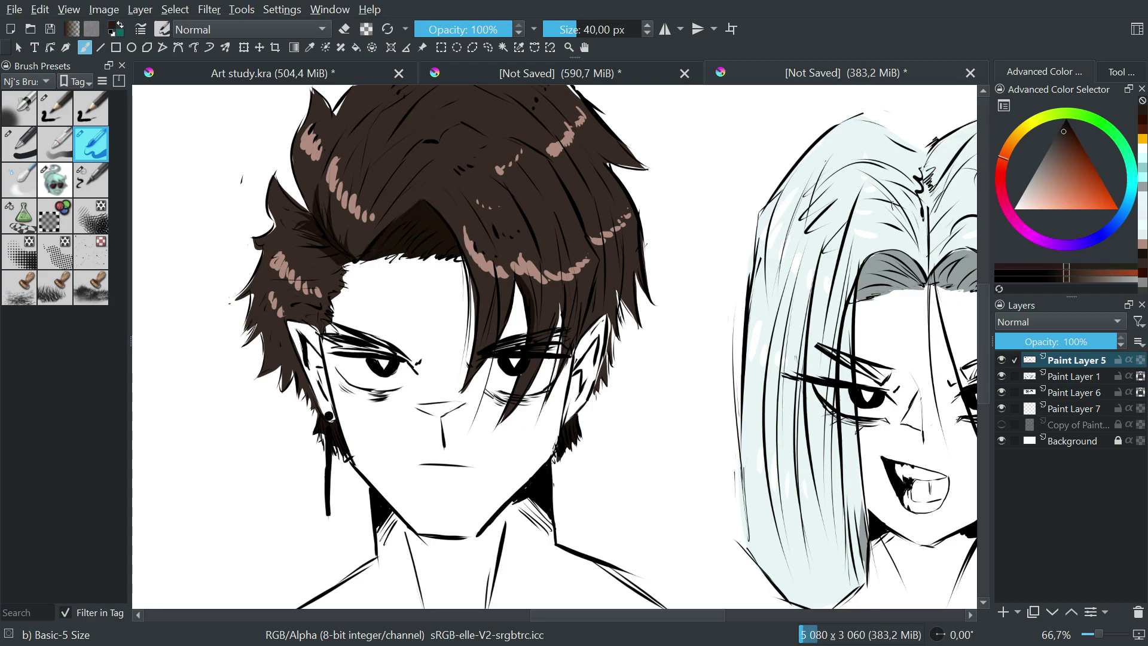
pyautogui.click(1140, 360)
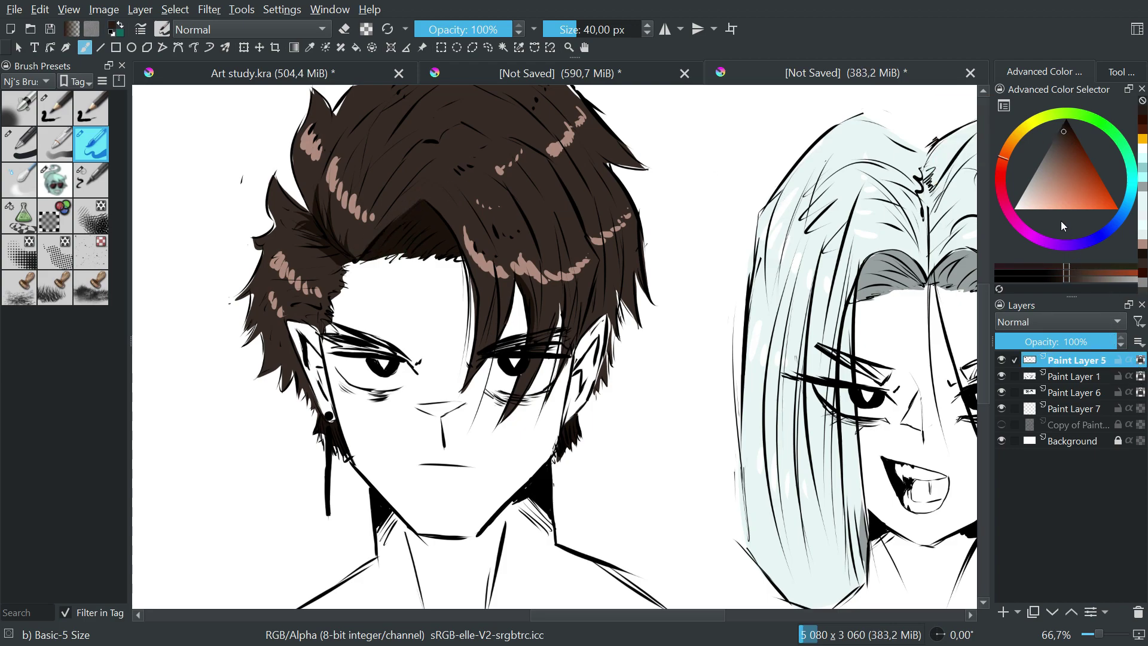
pyautogui.click(1063, 148)
pyautogui.click(1064, 134)
pyautogui.moveTo(425, 197); pyautogui.dragTo(464, 264)
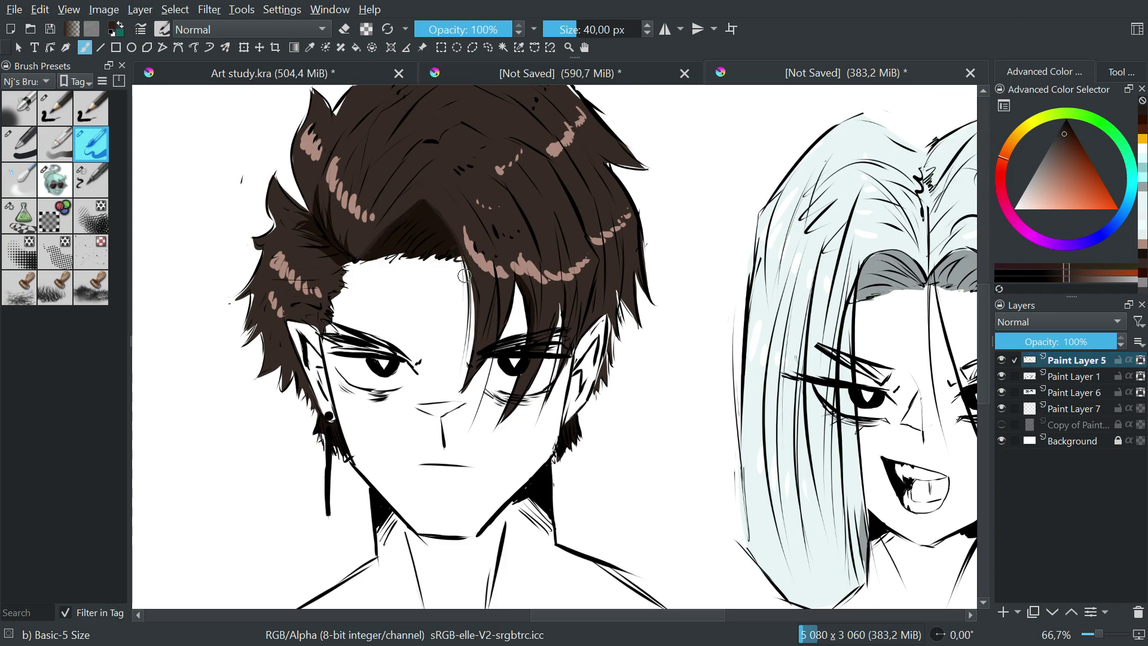
# - Recolour the strand lines across the third head's fringe, crown and side hair in the dark brown
pyautogui.moveTo(497, 351)
pyautogui.mouseDown()
pyautogui.moveTo(515, 278)
pyautogui.moveTo(529, 316)
pyautogui.mouseUp()
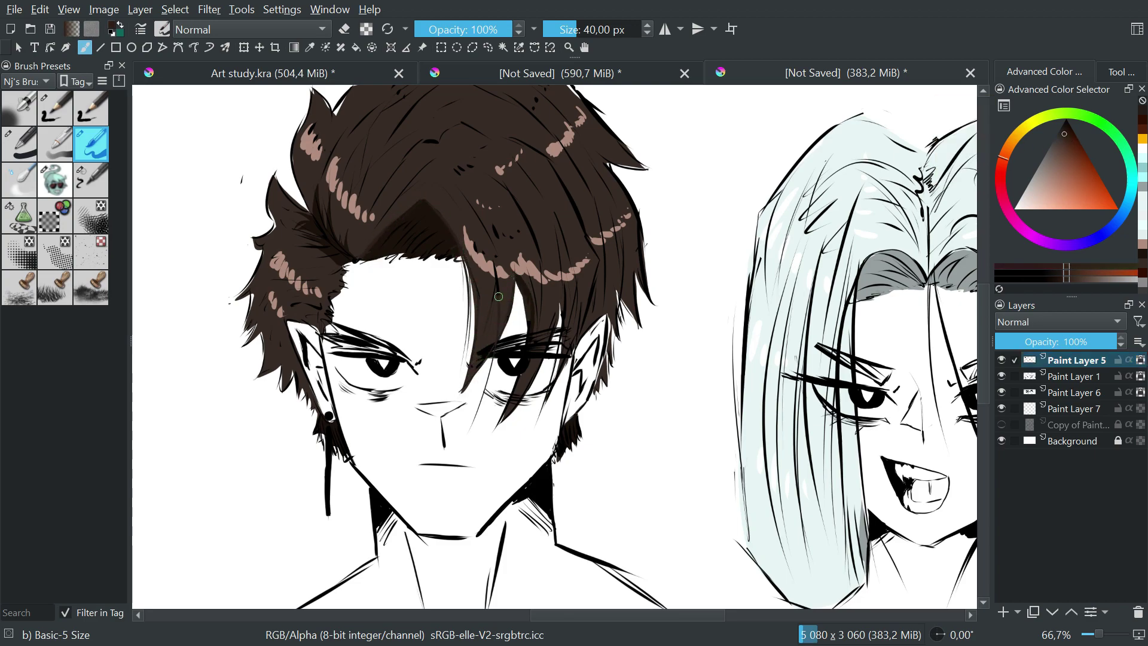
pyautogui.moveTo(489, 213)
pyautogui.mouseDown()
pyautogui.moveTo(466, 230)
pyautogui.moveTo(499, 219)
pyautogui.mouseUp()
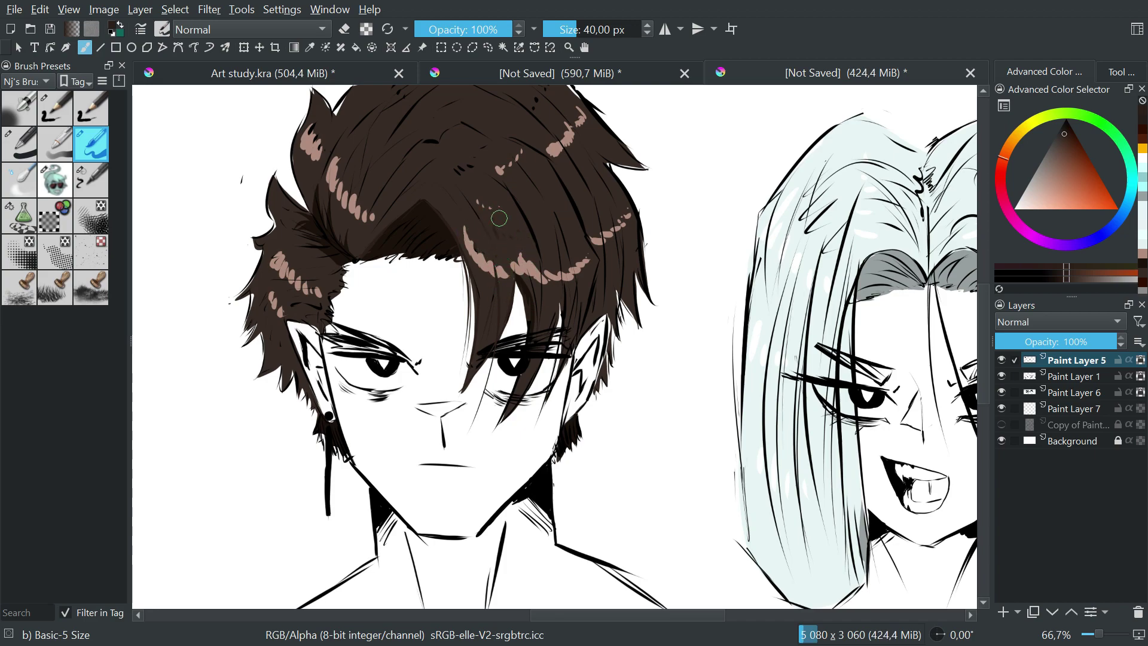
pyautogui.moveTo(457, 173); pyautogui.dragTo(476, 158)
pyautogui.moveTo(402, 194)
pyautogui.mouseDown()
pyautogui.moveTo(434, 151)
pyautogui.moveTo(408, 178)
pyautogui.mouseUp()
pyautogui.moveTo(535, 149)
pyautogui.mouseDown()
pyautogui.moveTo(568, 173)
pyautogui.moveTo(529, 142)
pyautogui.moveTo(588, 257)
pyautogui.mouseUp()
pyautogui.moveTo(578, 209); pyautogui.dragTo(587, 302)
pyautogui.moveTo(558, 228); pyautogui.dragTo(552, 213)
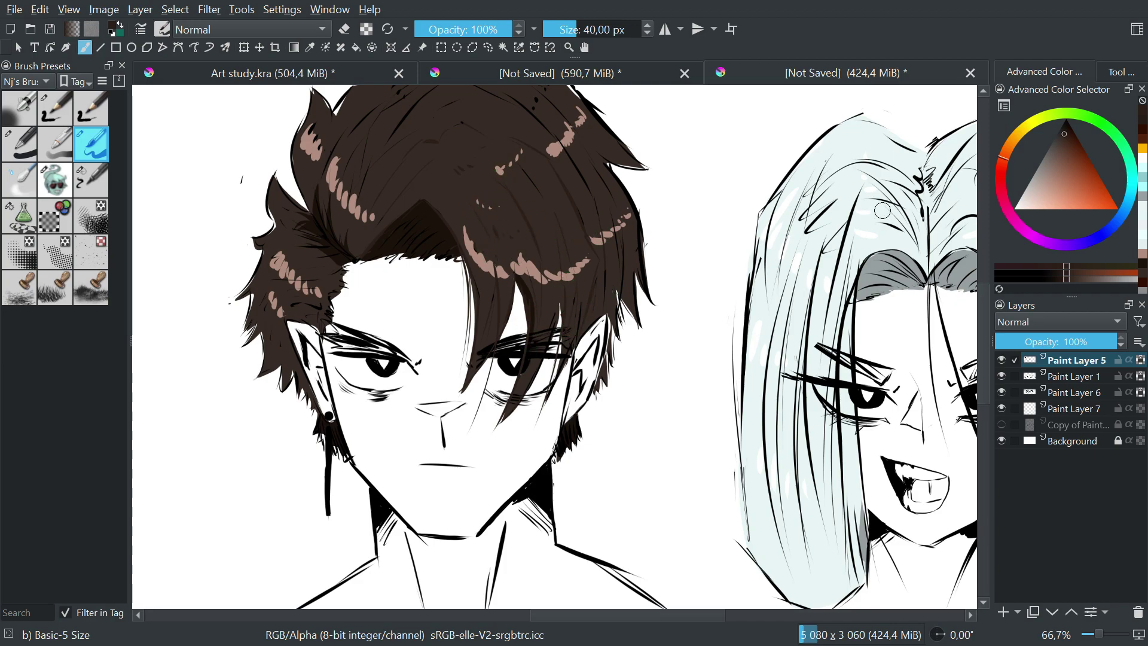
# - On Paint Layer 1, recolour the third head's eye and brow lines where hair strands overlap them in dark brown
pyautogui.scroll(3, 642, 344)
pyautogui.scroll(3, 531, 393)
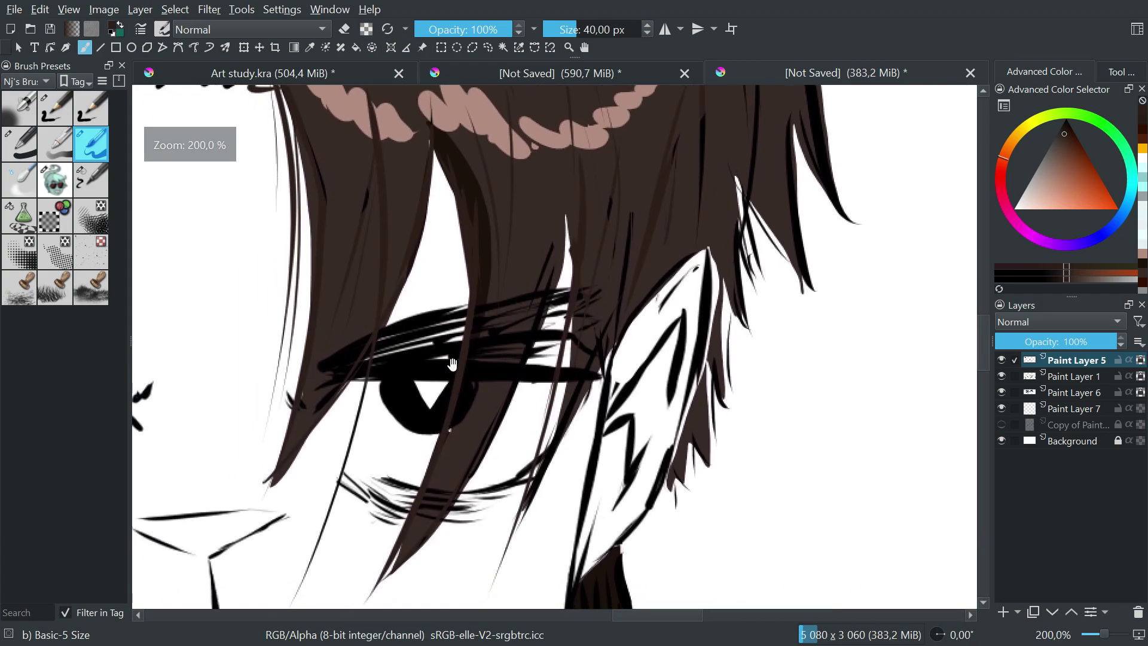
pyautogui.click(1087, 376)
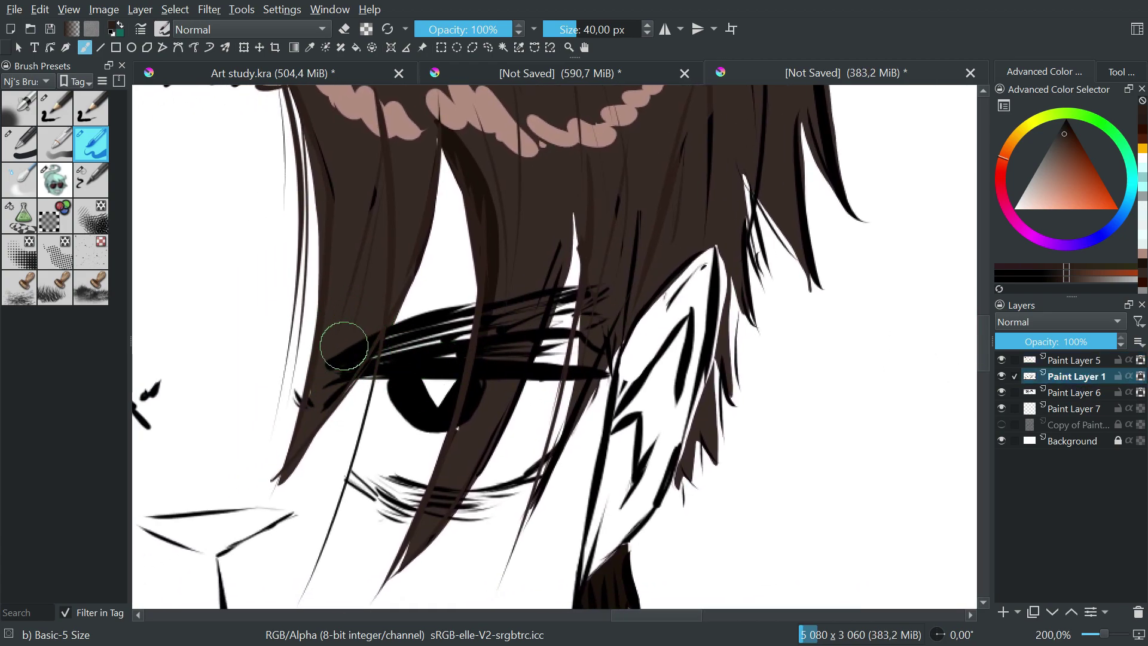
pyautogui.moveTo(348, 332)
pyautogui.mouseDown()
pyautogui.moveTo(322, 406)
pyautogui.moveTo(369, 324)
pyautogui.moveTo(336, 387)
pyautogui.moveTo(347, 346)
pyautogui.mouseUp()
pyautogui.moveTo(448, 274)
pyautogui.mouseDown()
pyautogui.moveTo(520, 351)
pyautogui.moveTo(505, 281)
pyautogui.moveTo(471, 420)
pyautogui.moveTo(509, 270)
pyautogui.moveTo(479, 405)
pyautogui.moveTo(498, 278)
pyautogui.moveTo(509, 307)
pyautogui.moveTo(487, 402)
pyautogui.mouseUp()
pyautogui.moveTo(522, 313); pyautogui.dragTo(512, 377)
pyautogui.moveTo(541, 278); pyautogui.dragTo(521, 375)
pyautogui.moveTo(598, 274)
pyautogui.mouseDown()
pyautogui.moveTo(584, 388)
pyautogui.moveTo(600, 350)
pyautogui.mouseUp()
pyautogui.press('-')
pyautogui.press('-')
pyautogui.moveTo(624, 294)
pyautogui.mouseDown()
pyautogui.moveTo(588, 381)
pyautogui.moveTo(665, 345)
pyautogui.mouseUp()
# - Recolour the fourth head's eye, lash and brow lines that lie under the hair in a muted cyan on Paint Layer 1
pyautogui.moveTo(807, 334); pyautogui.dragTo(384, 335)
pyautogui.moveTo(696, 402); pyautogui.dragTo(628, 397)
pyautogui.press('+')
pyautogui.keyDown('ctrl'); pyautogui.click(475, 268); pyautogui.keyUp('ctrl')
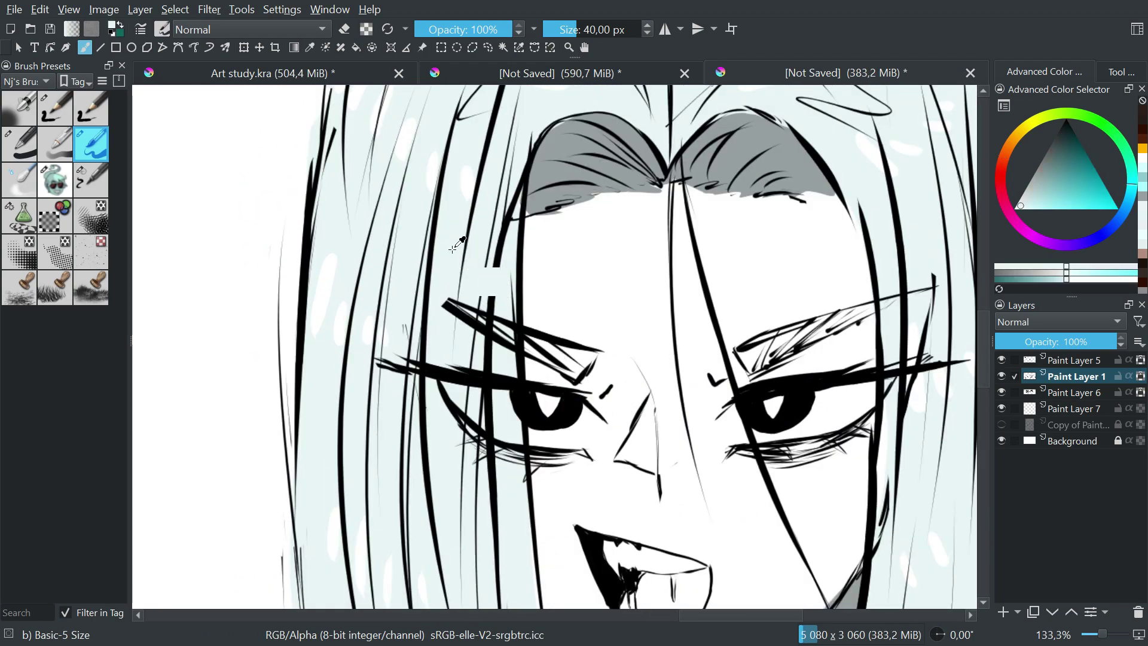
pyautogui.click(1041, 190)
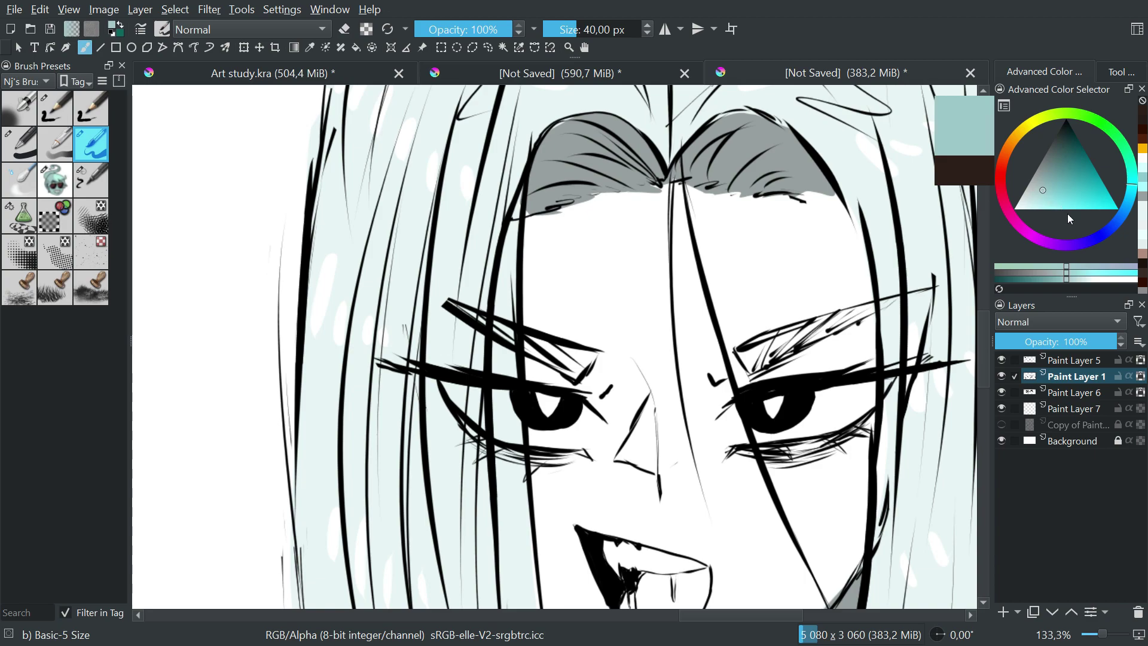
pyautogui.moveTo(460, 281)
pyautogui.mouseDown()
pyautogui.moveTo(446, 420)
pyautogui.moveTo(452, 315)
pyautogui.moveTo(430, 321)
pyautogui.moveTo(433, 416)
pyautogui.mouseUp()
pyautogui.moveTo(418, 326)
pyautogui.mouseDown()
pyautogui.moveTo(394, 329)
pyautogui.moveTo(429, 323)
pyautogui.moveTo(448, 352)
pyautogui.moveTo(480, 331)
pyautogui.mouseUp()
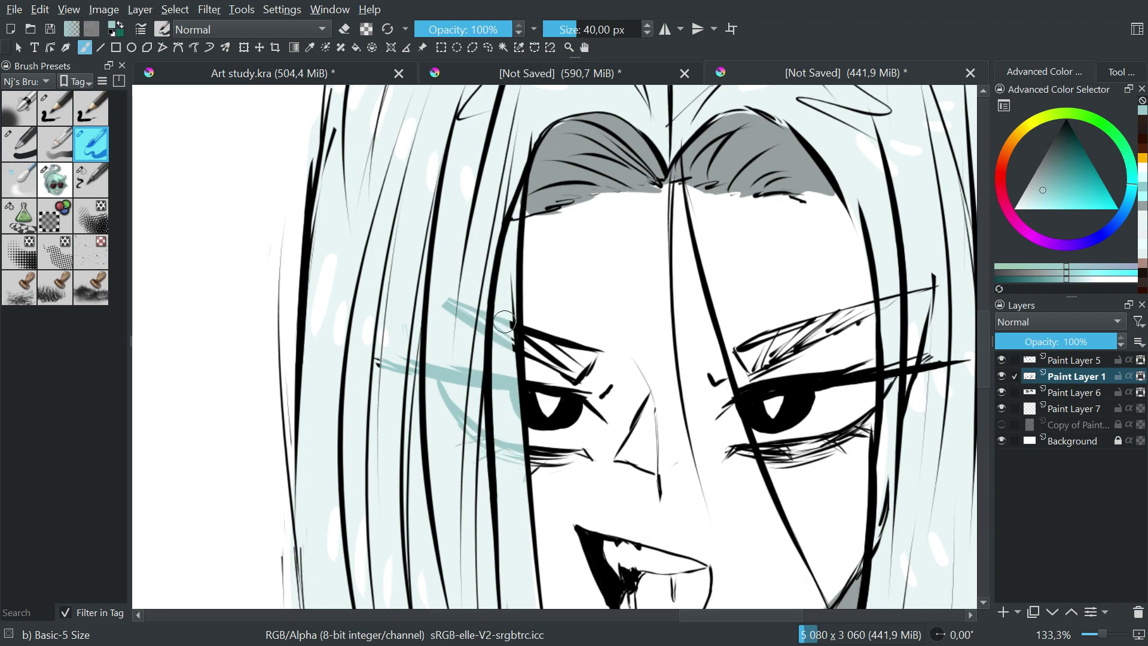
pyautogui.moveTo(706, 285); pyautogui.dragTo(484, 202)
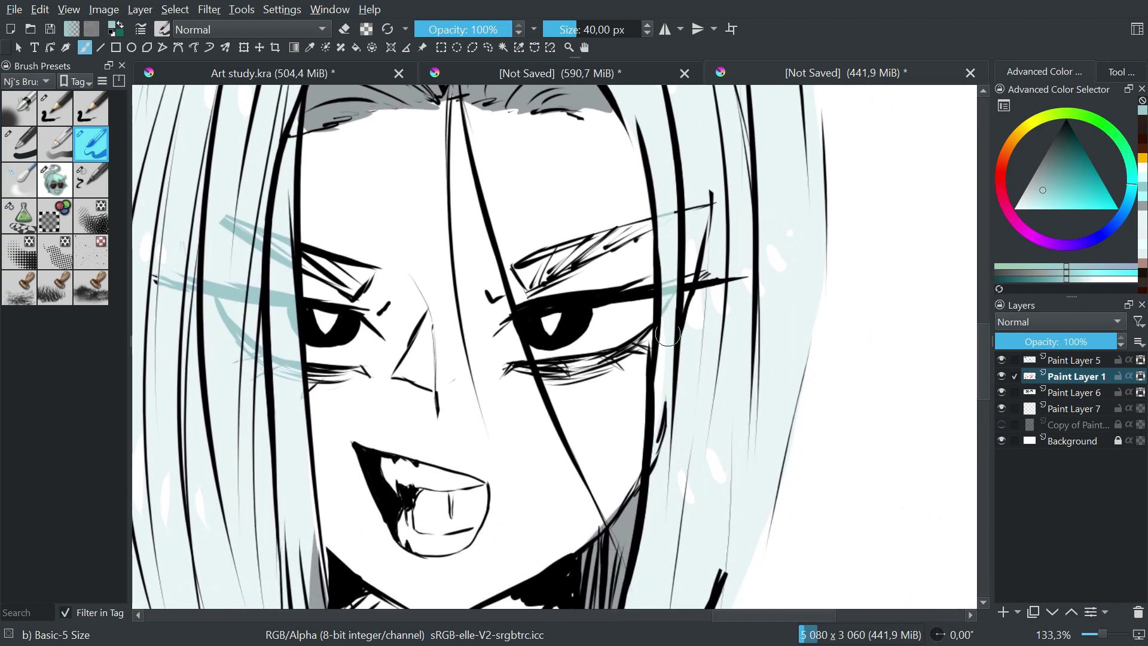
pyautogui.press('-')
pyautogui.press('-')
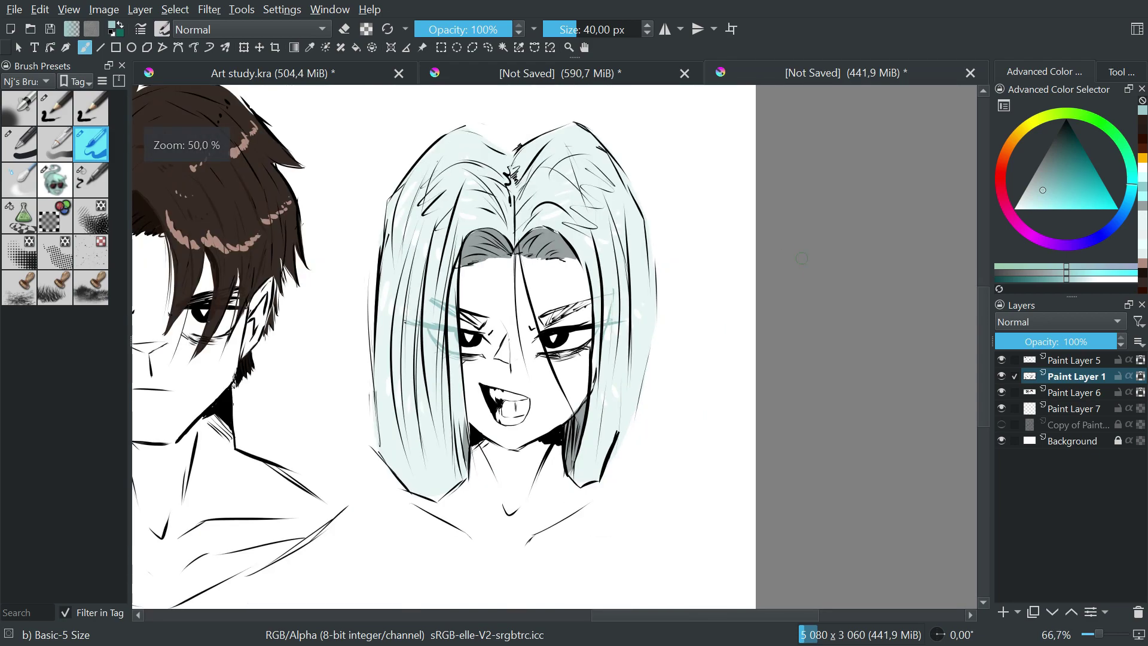
# - On Paint Layer 5, recolour the fourth head's inner strand lines in muted cyan across the hair on the viewer's left, from crown to lower lengths
pyautogui.scroll(-1, 648, 386)
pyautogui.moveTo(628, 396); pyautogui.dragTo(695, 383)
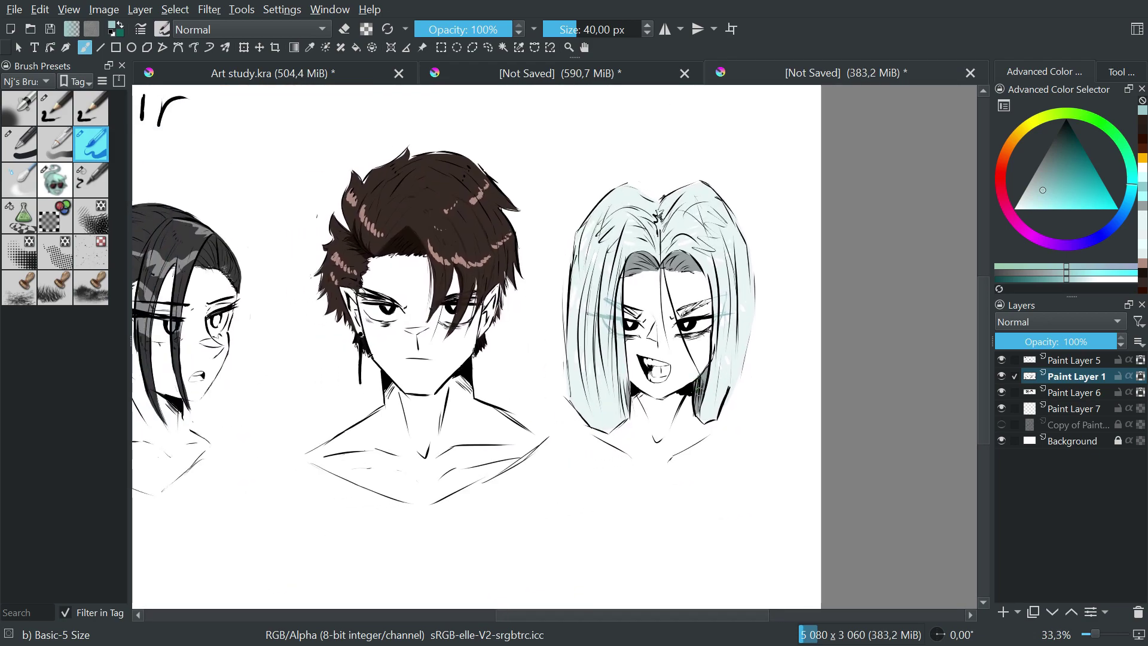
pyautogui.scroll(1, 649, 368)
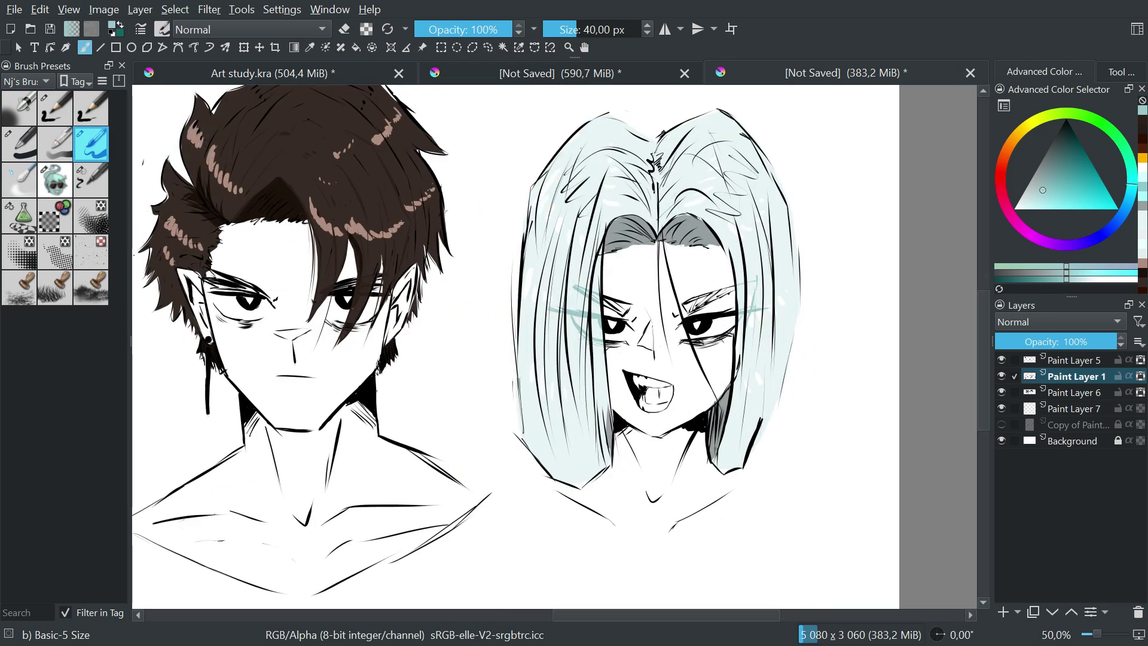
pyautogui.click(1085, 360)
pyautogui.moveTo(591, 239); pyautogui.dragTo(596, 413)
pyautogui.moveTo(588, 223)
pyautogui.mouseDown()
pyautogui.moveTo(593, 369)
pyautogui.moveTo(579, 367)
pyautogui.moveTo(587, 186)
pyautogui.moveTo(565, 386)
pyautogui.moveTo(552, 325)
pyautogui.moveTo(581, 204)
pyautogui.moveTo(560, 333)
pyautogui.mouseUp()
pyautogui.moveTo(579, 286); pyautogui.dragTo(608, 454)
pyautogui.moveTo(600, 206); pyautogui.dragTo(595, 265)
pyautogui.moveTo(589, 176); pyautogui.dragTo(568, 263)
pyautogui.moveTo(576, 156); pyautogui.dragTo(553, 257)
pyautogui.moveTo(553, 209); pyautogui.dragTo(532, 293)
pyautogui.moveTo(540, 251); pyautogui.dragTo(534, 412)
# - Recolour the fourth head's inner strand lines in the same muted cyan through the hair on the viewer's right and around the central parting
pyautogui.moveTo(741, 235); pyautogui.dragTo(748, 433)
pyautogui.moveTo(771, 195); pyautogui.dragTo(774, 359)
pyautogui.moveTo(759, 228); pyautogui.dragTo(758, 302)
pyautogui.moveTo(744, 194)
pyautogui.mouseDown()
pyautogui.moveTo(708, 226)
pyautogui.moveTo(691, 218)
pyautogui.mouseUp()
pyautogui.moveTo(676, 149); pyautogui.dragTo(650, 203)
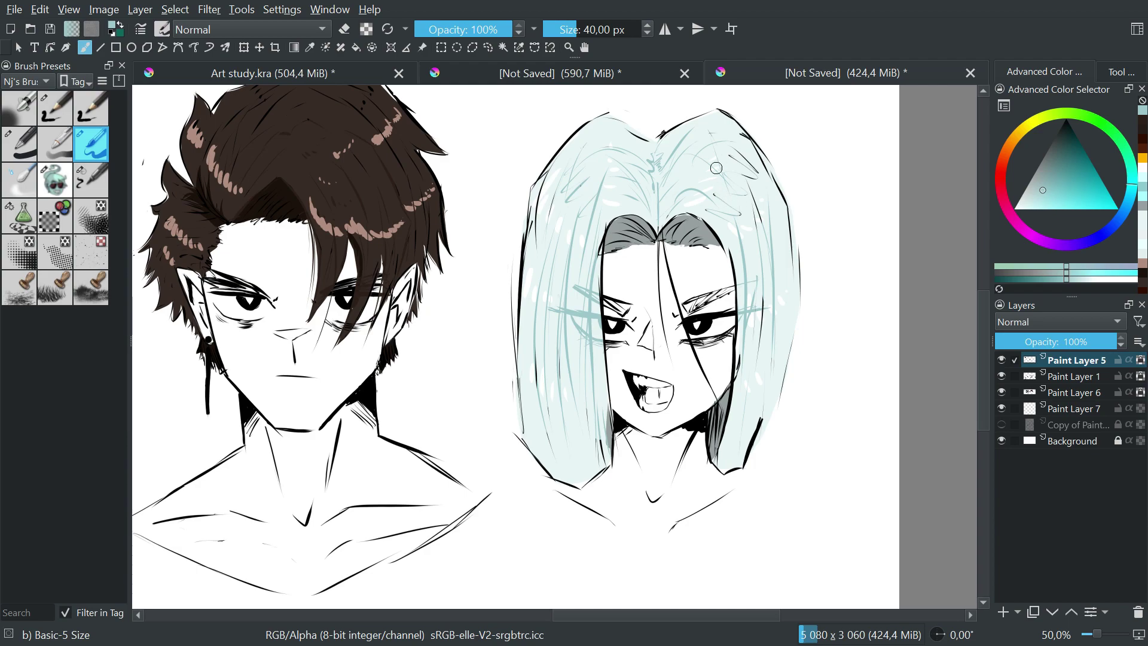
pyautogui.press('-')
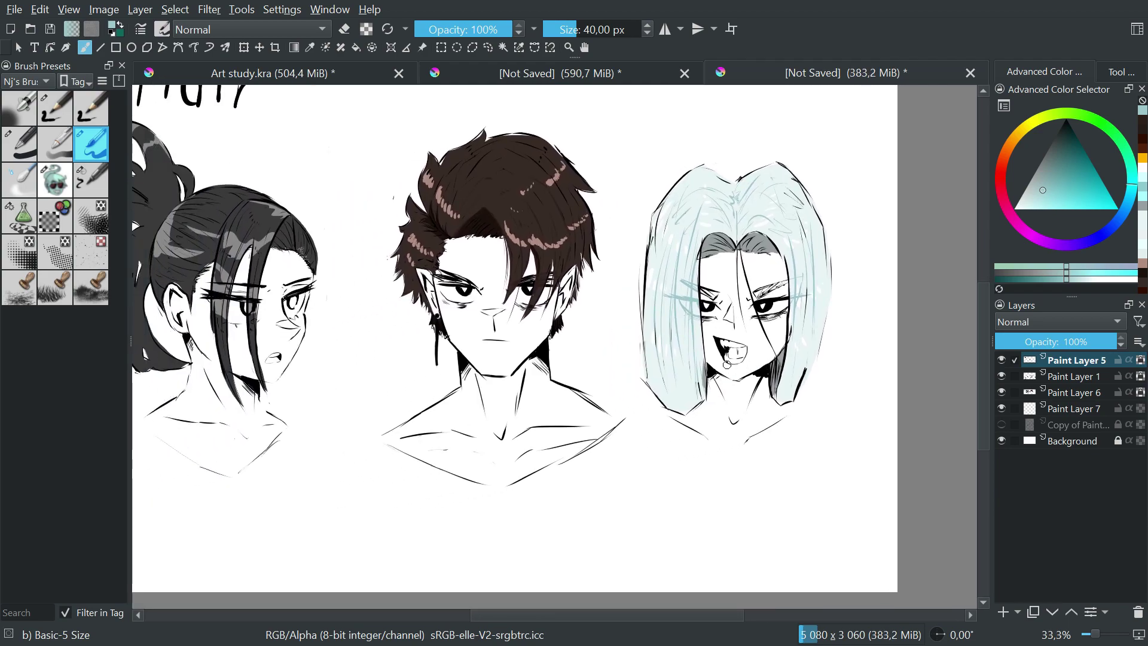
pyautogui.press('-')
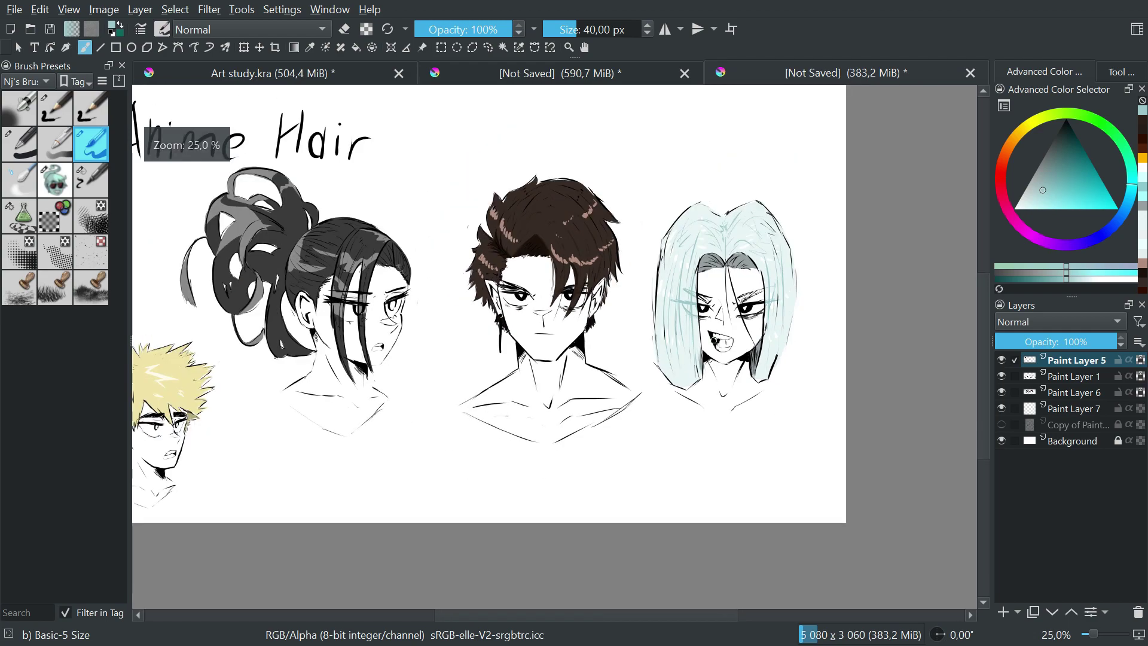
pyautogui.moveTo(707, 365); pyautogui.dragTo(752, 351)
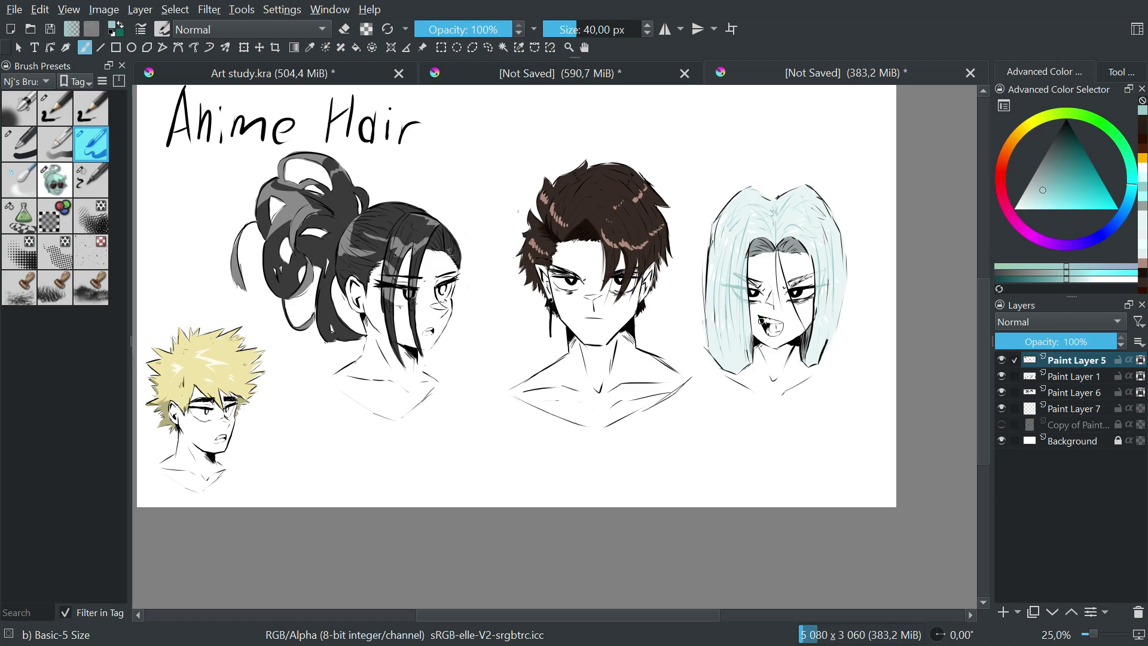
pyautogui.moveTo(735, 235); pyautogui.dragTo(780, 295)
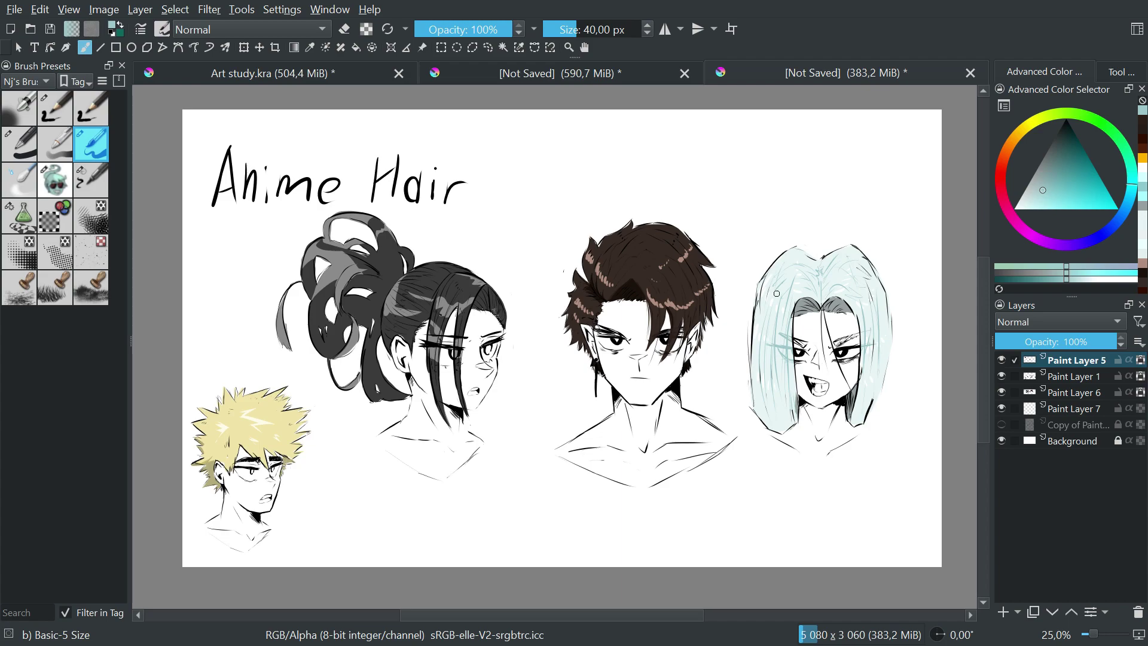